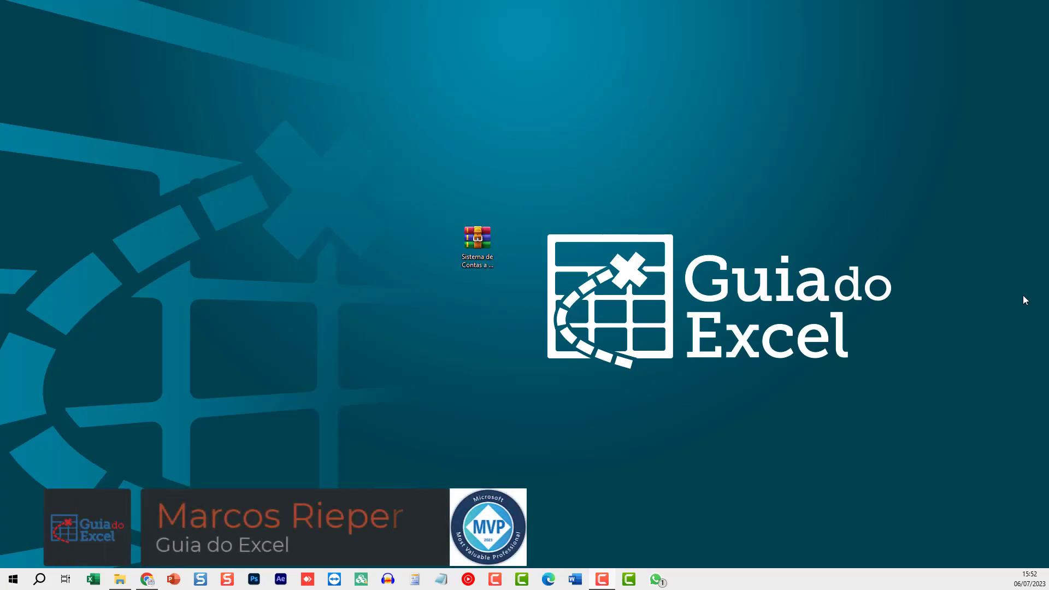
Select the 1,81 MB Sistema de Contas a Pagar e Receber.zip archive on the desktop
click(482, 255)
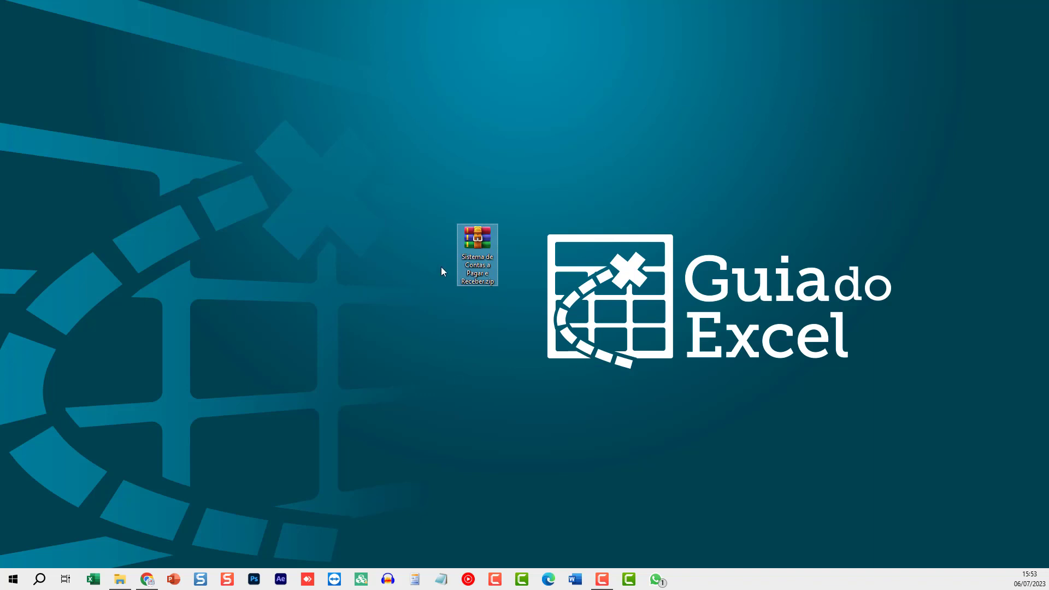
mouse_move(477, 245)
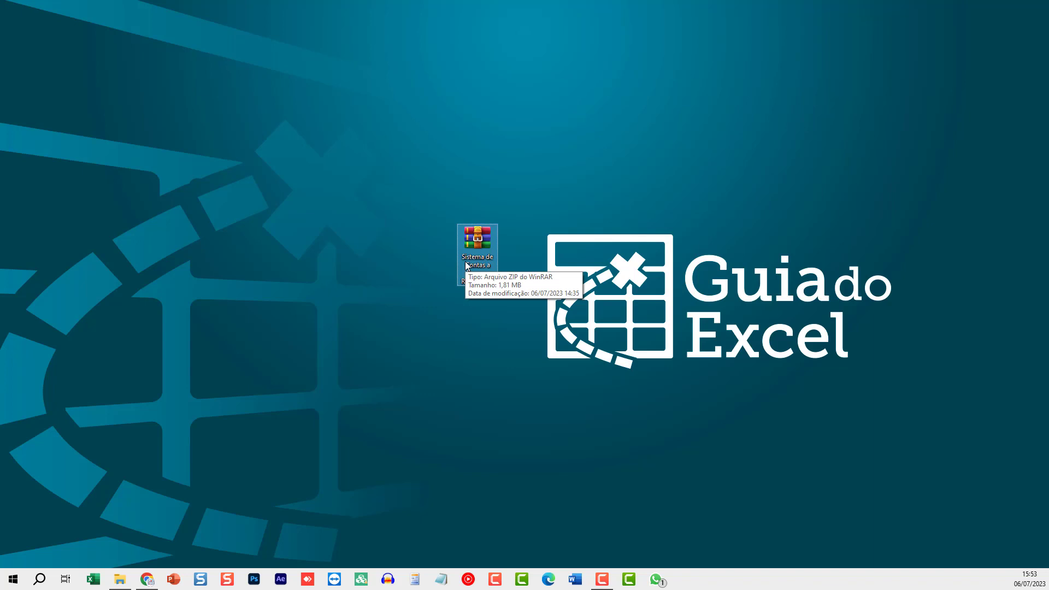
click(503, 363)
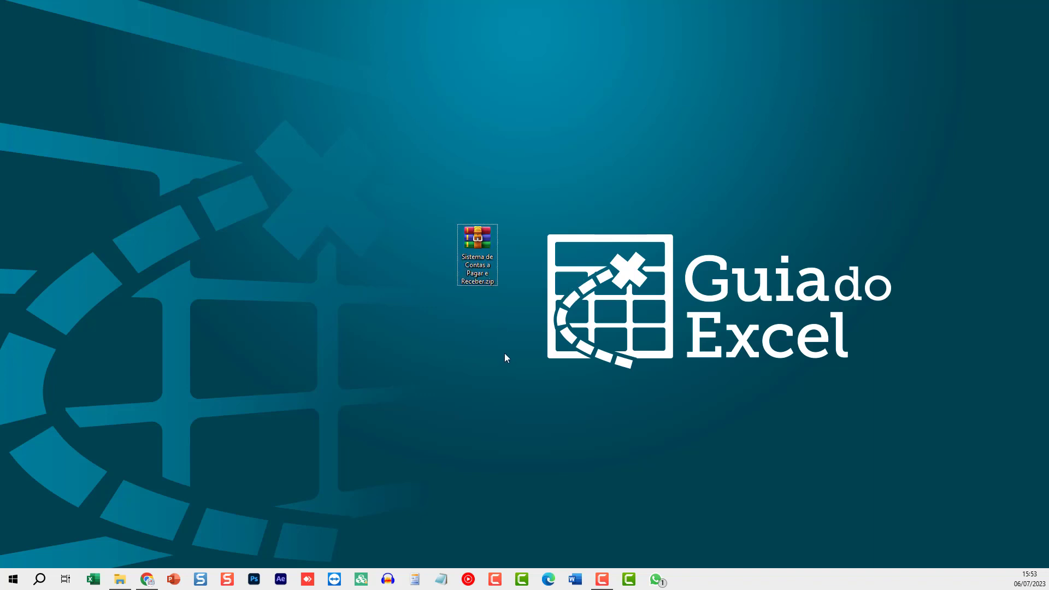
click(471, 247)
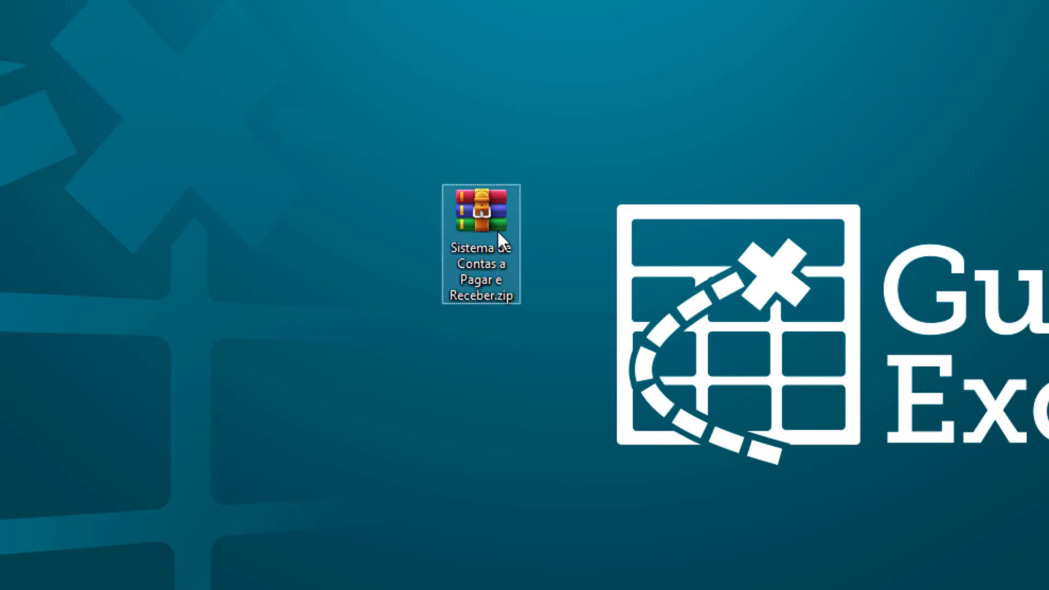
drag(371, 122, 580, 373)
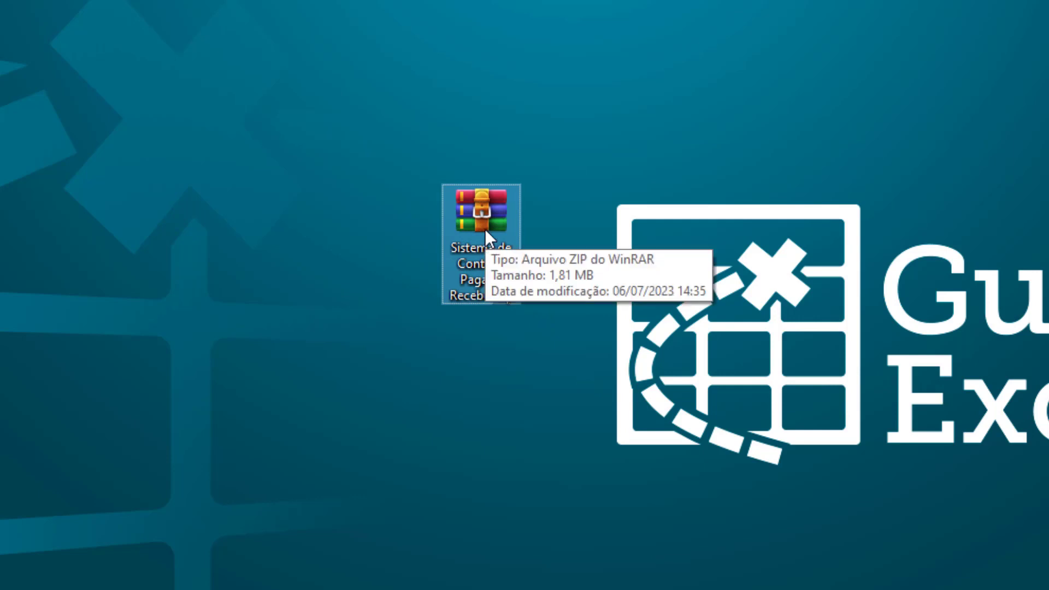
Open the zip in WinRAR and extract the Sistema de Contas a Pagar e Receber folder to C:
double_click(484, 229)
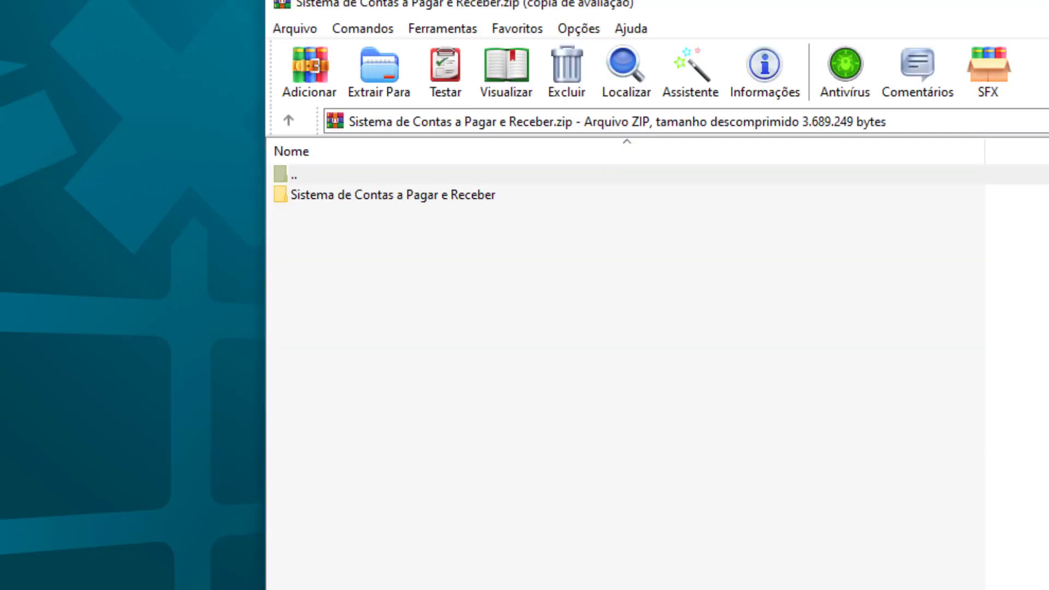
click(406, 192)
key(alt+w)
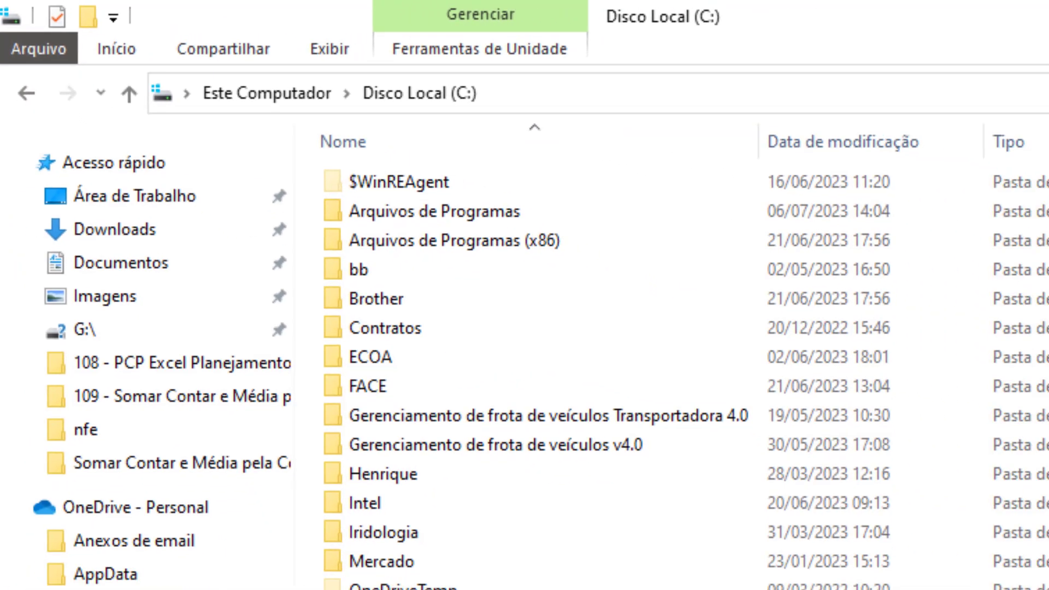
Open the extracted folder on C: and select the 3.0.00 workbook and DADOS.accdb
double_click(311, 553)
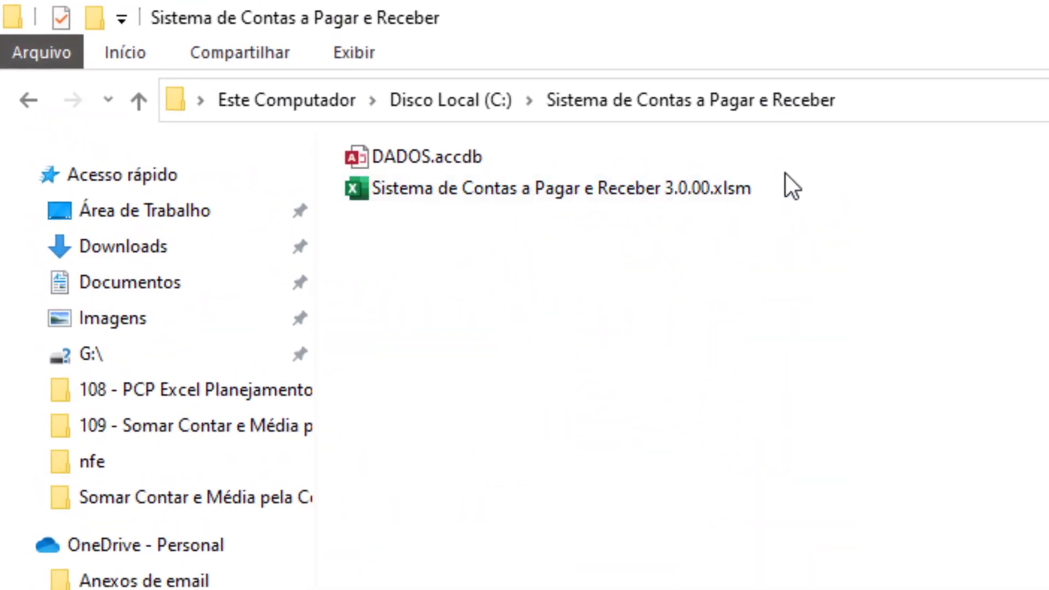
click(717, 189)
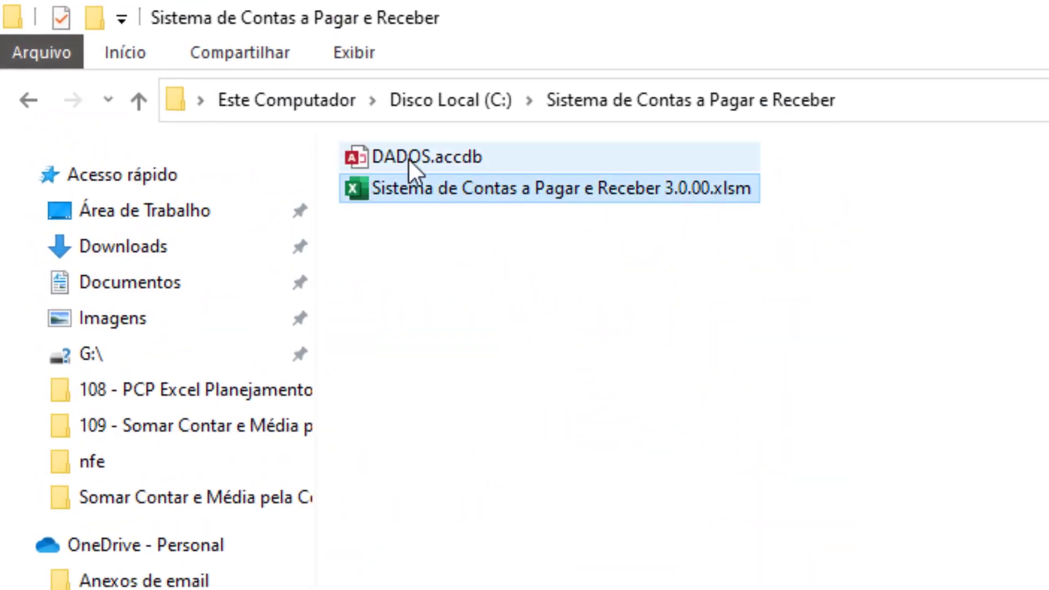
mouse_move(426, 156)
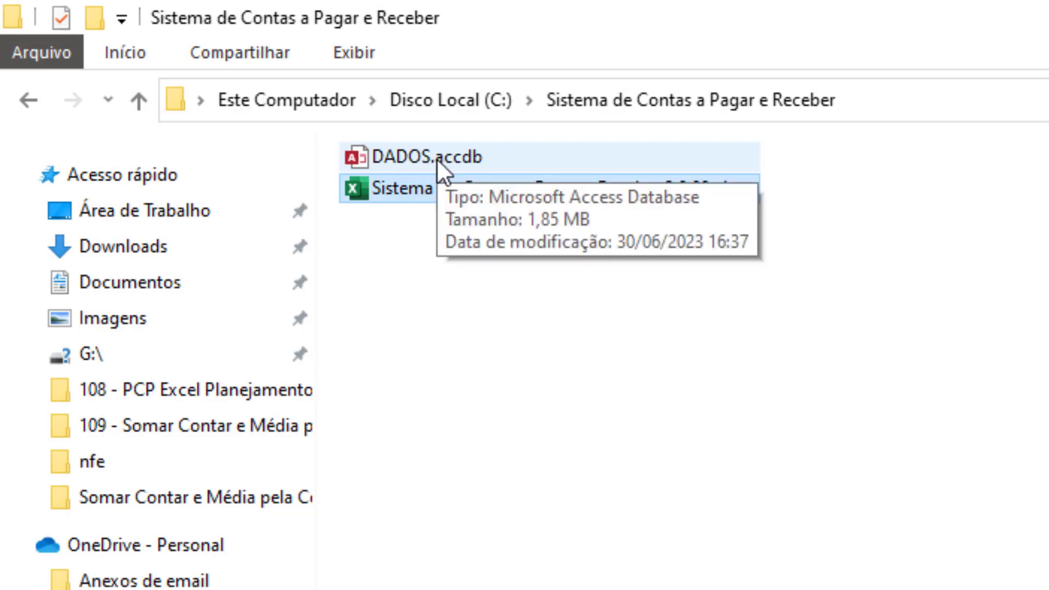
click(414, 156)
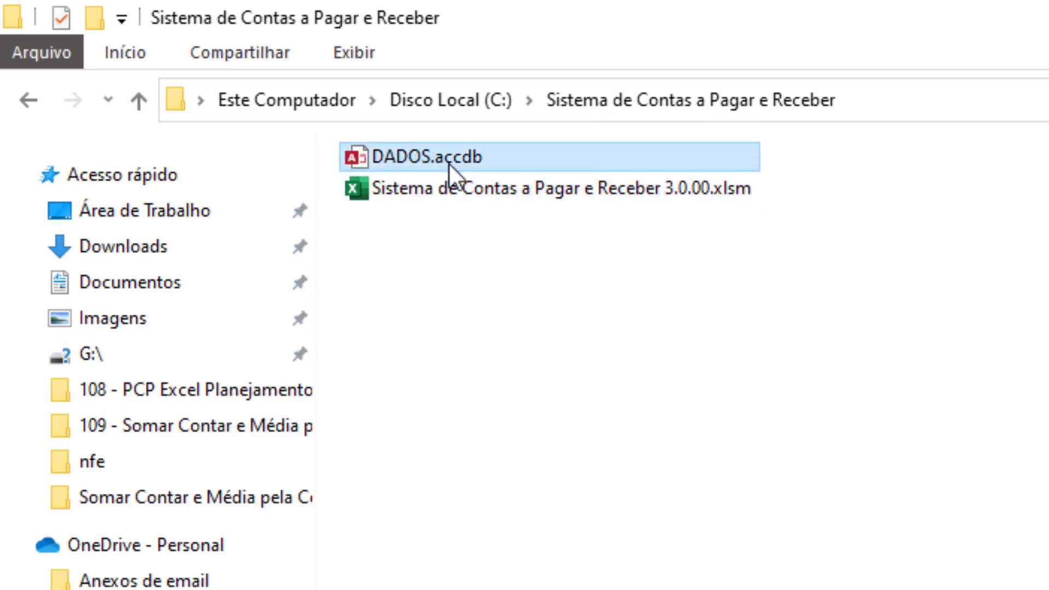
View the 3.0.00.xlsm workbook's Propriedades and close them with Cancelar
click(273, 111)
right_click(321, 112)
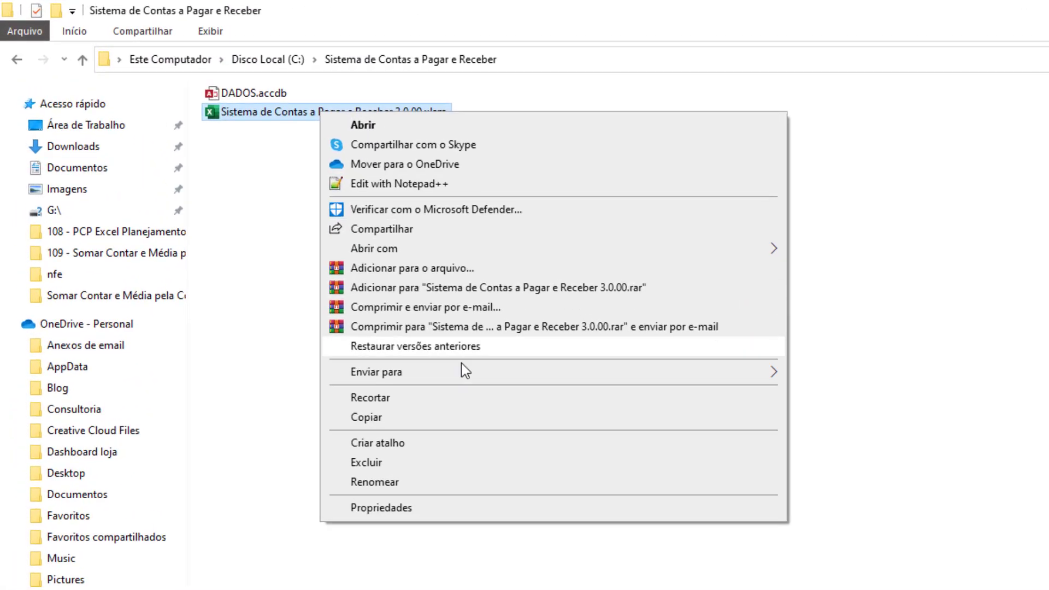
click(433, 507)
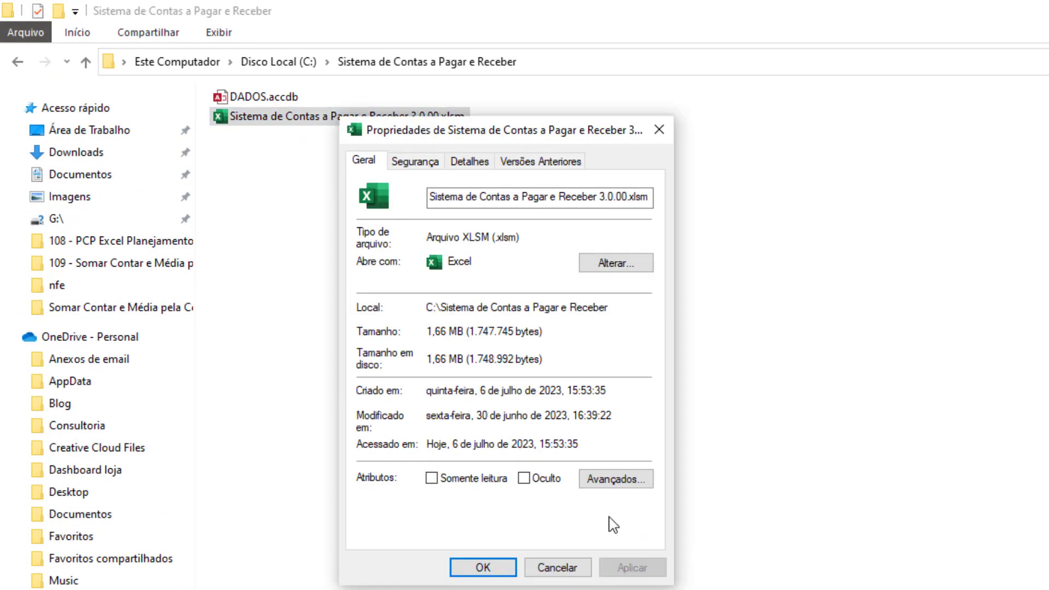
click(577, 568)
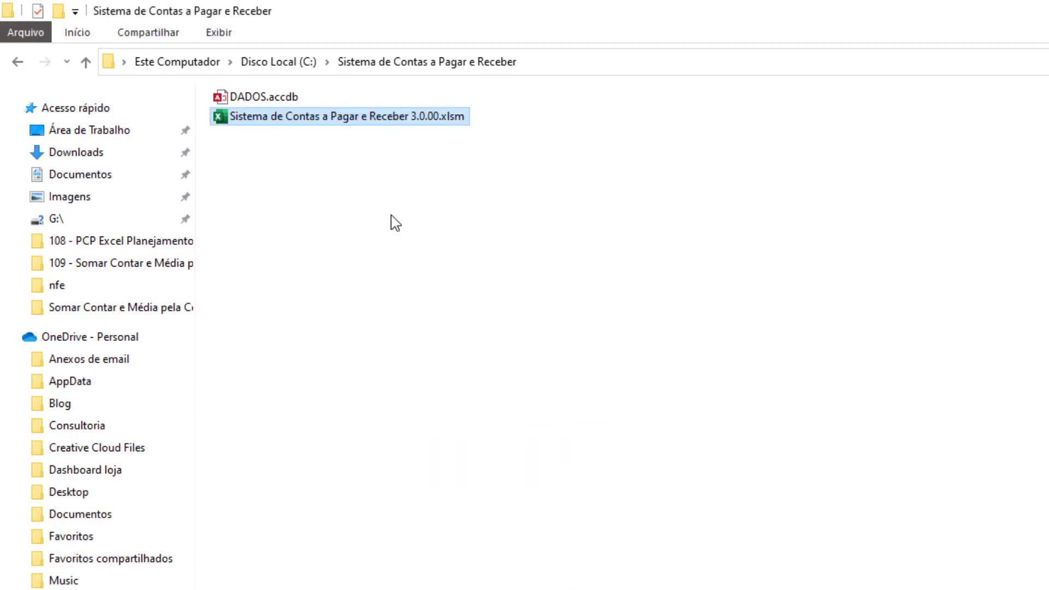
Open the 3.0.00 workbook and set its database path to C:\Sistema de Contas a Pagar e Receber\DADOS.accdb
double_click(278, 122)
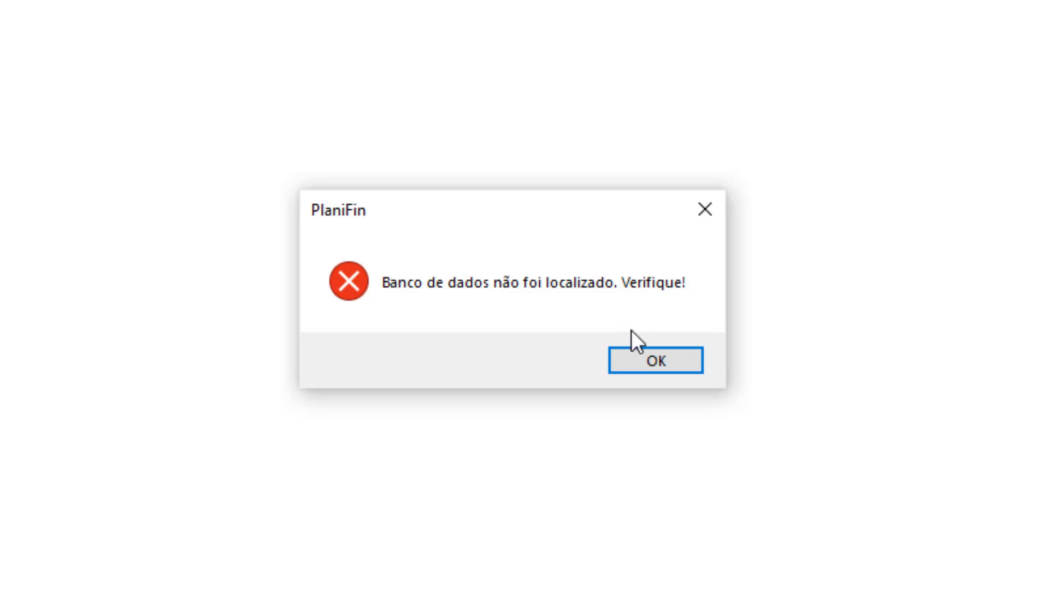
click(656, 361)
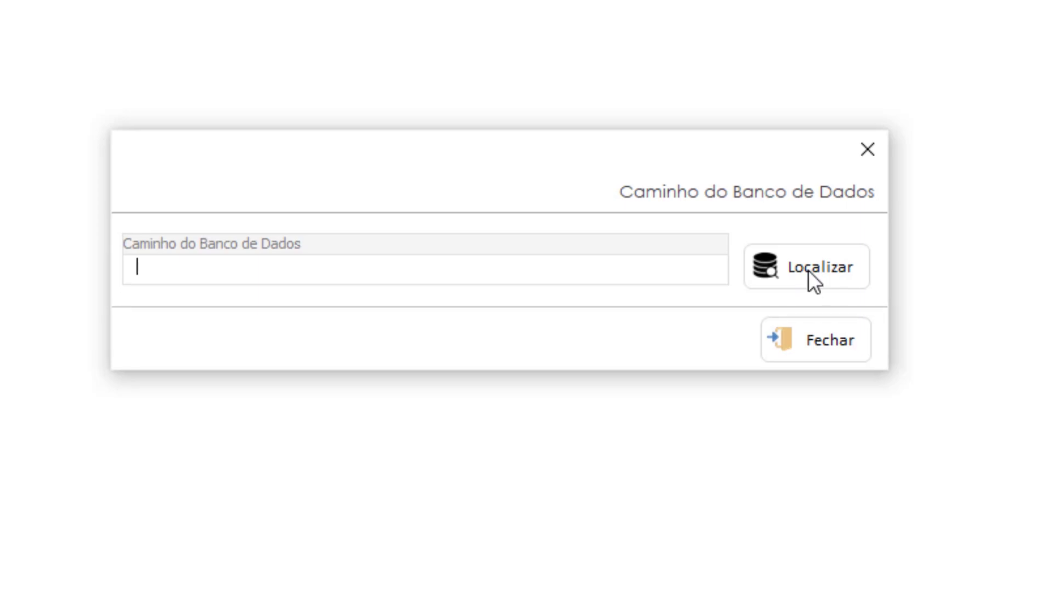
click(809, 273)
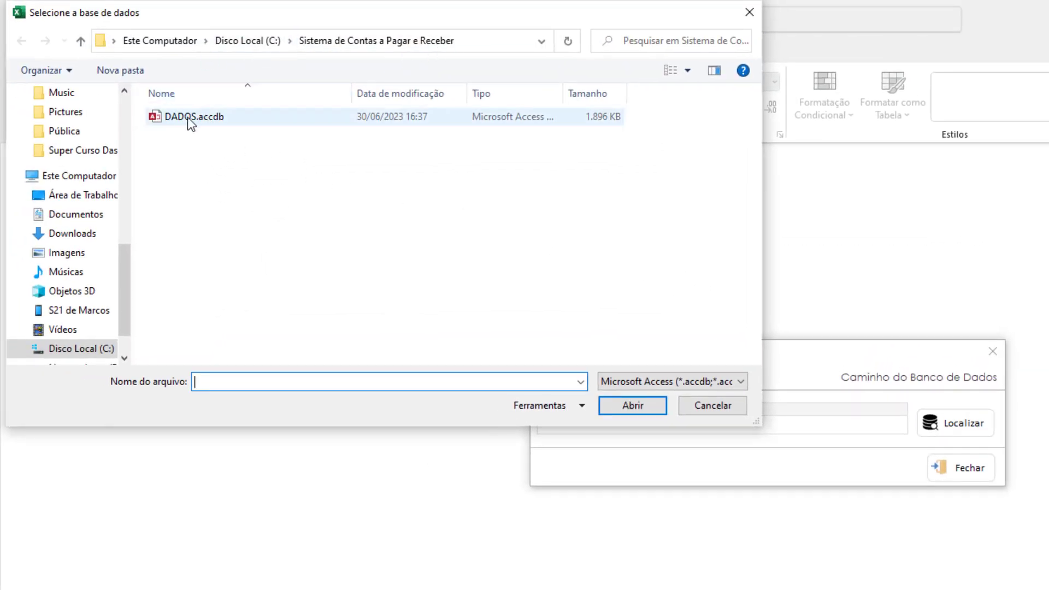
mouse_move(84, 52)
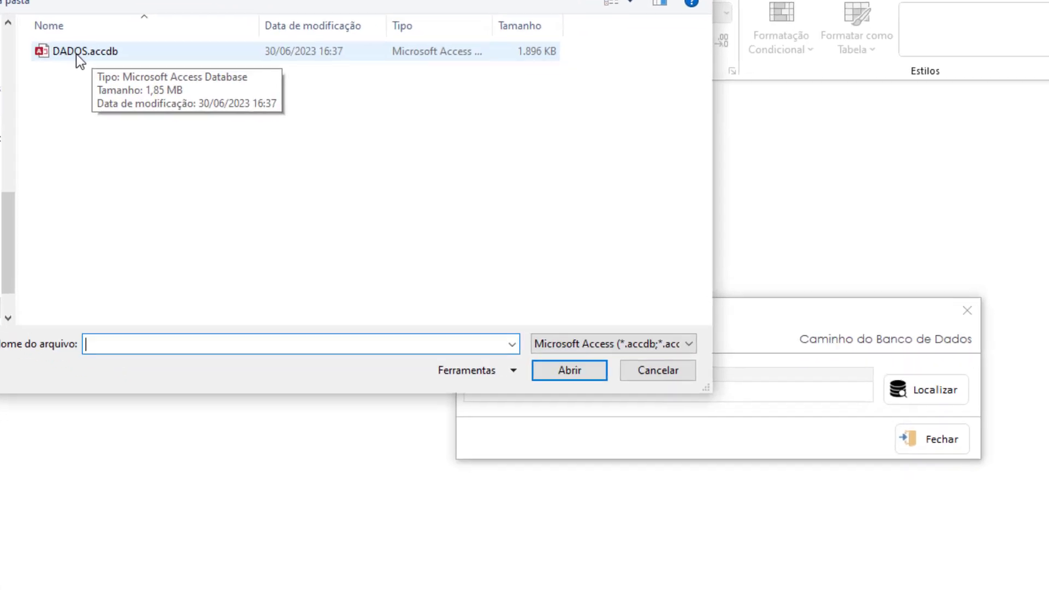
double_click(186, 118)
click(636, 358)
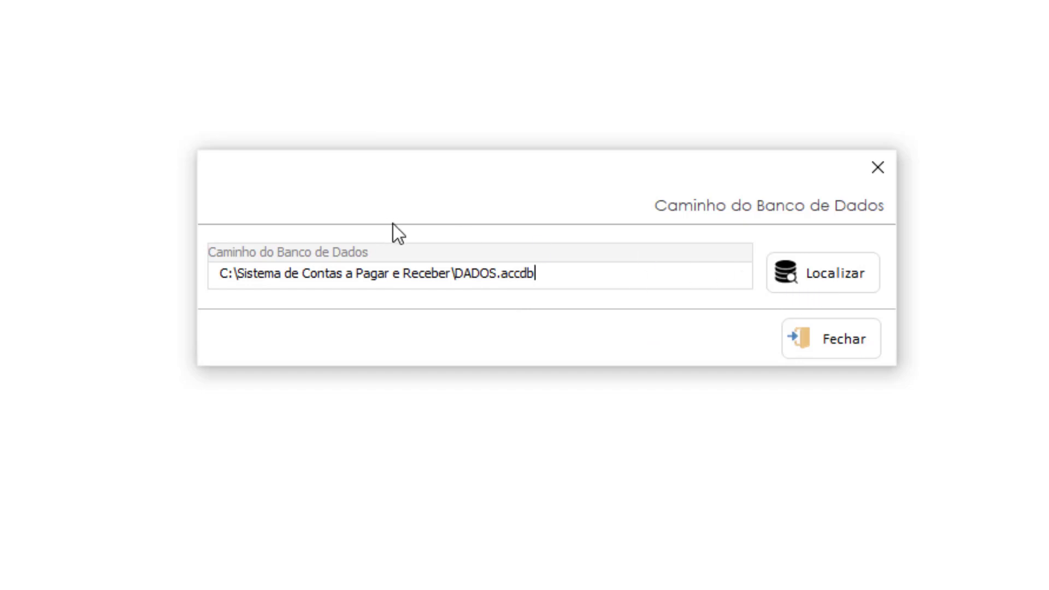
Close the database path window and browse the PlaniFin registration and financial report tabs
click(831, 349)
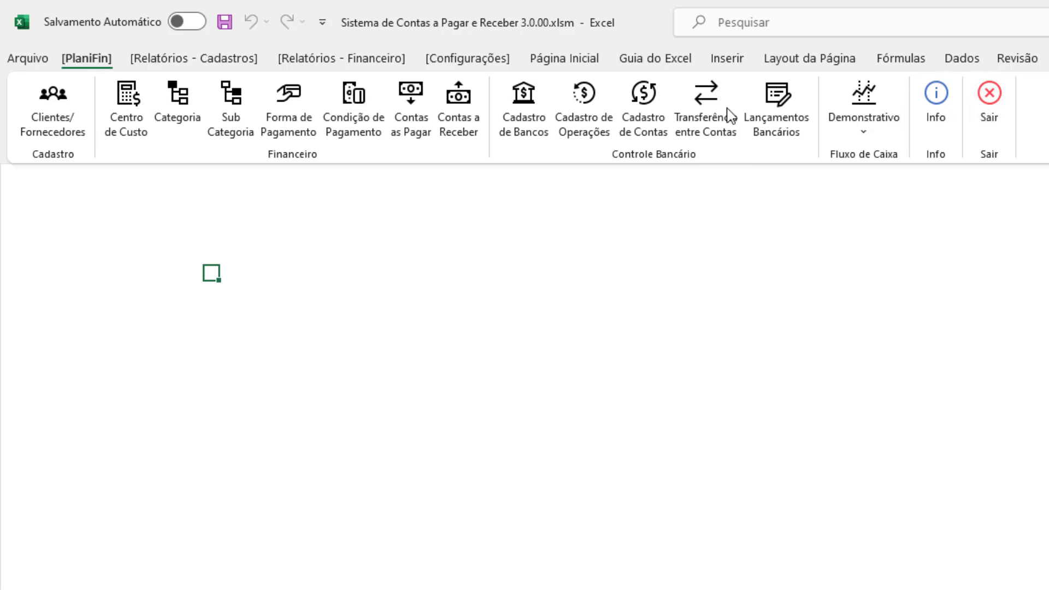
click(213, 62)
click(321, 61)
click(82, 64)
click(202, 60)
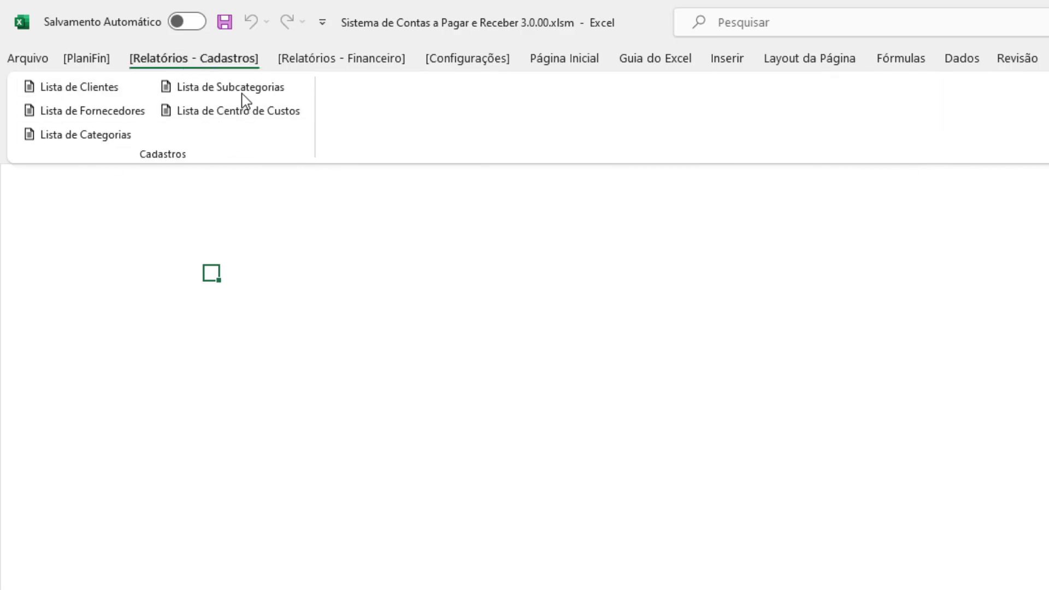
click(335, 61)
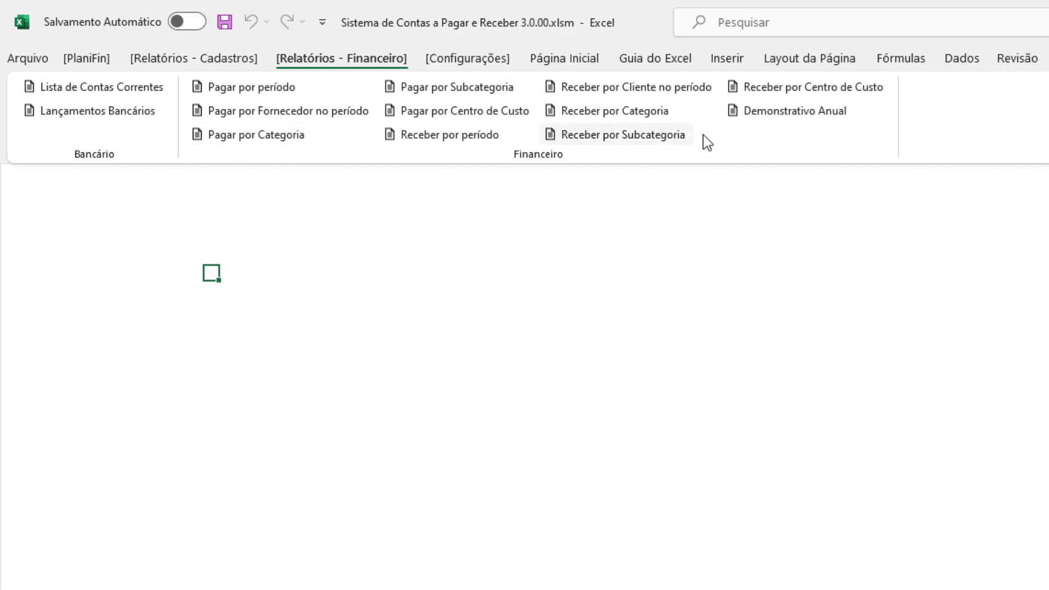
Select company 0001 - EMPRESA 01 and open the Limpar tabelas maintenance window
click(491, 61)
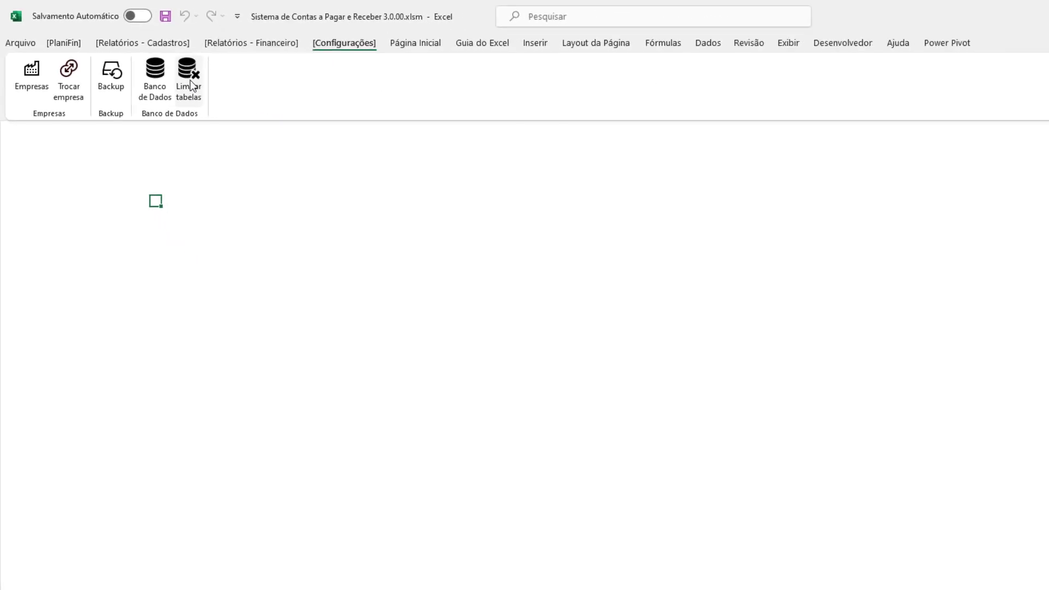
click(153, 60)
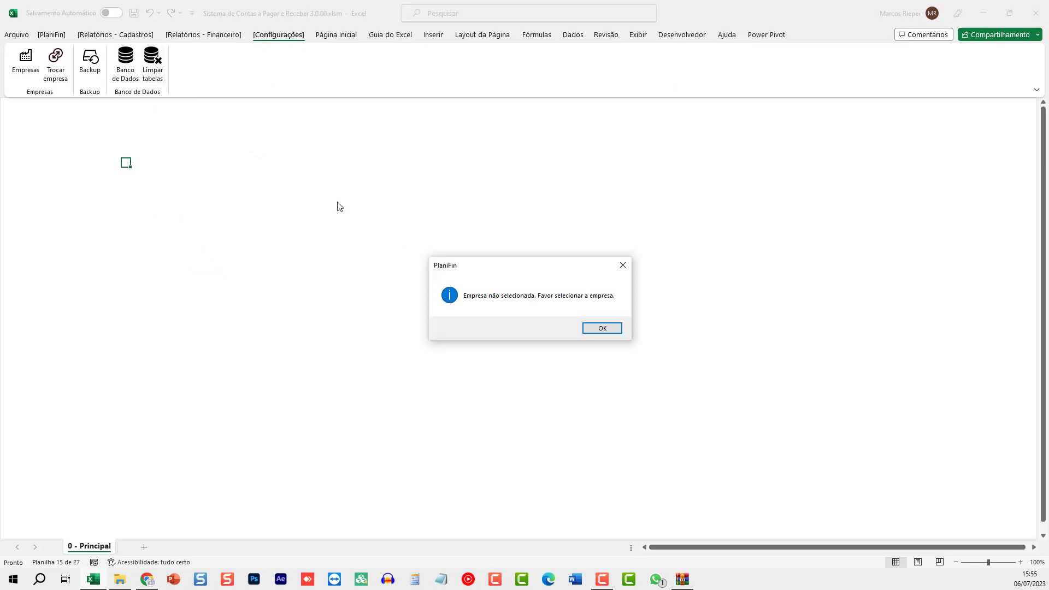
click(601, 328)
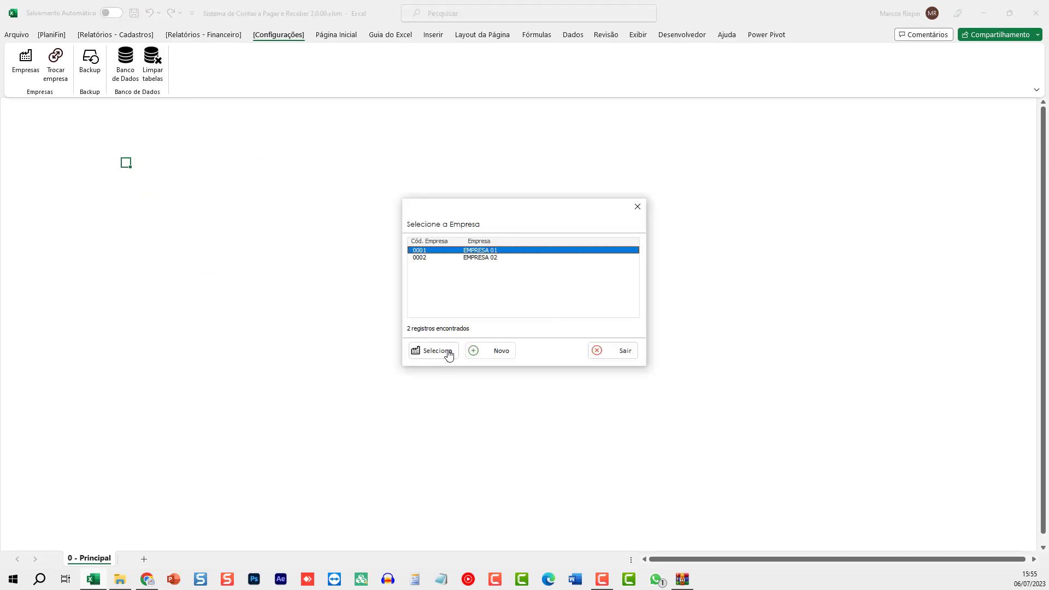
click(446, 352)
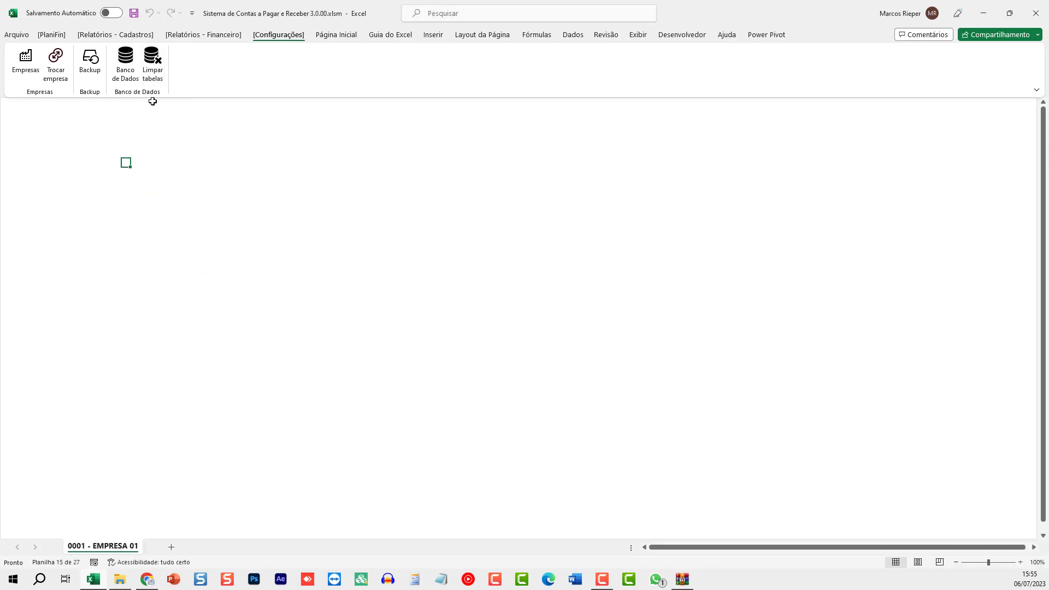
click(152, 63)
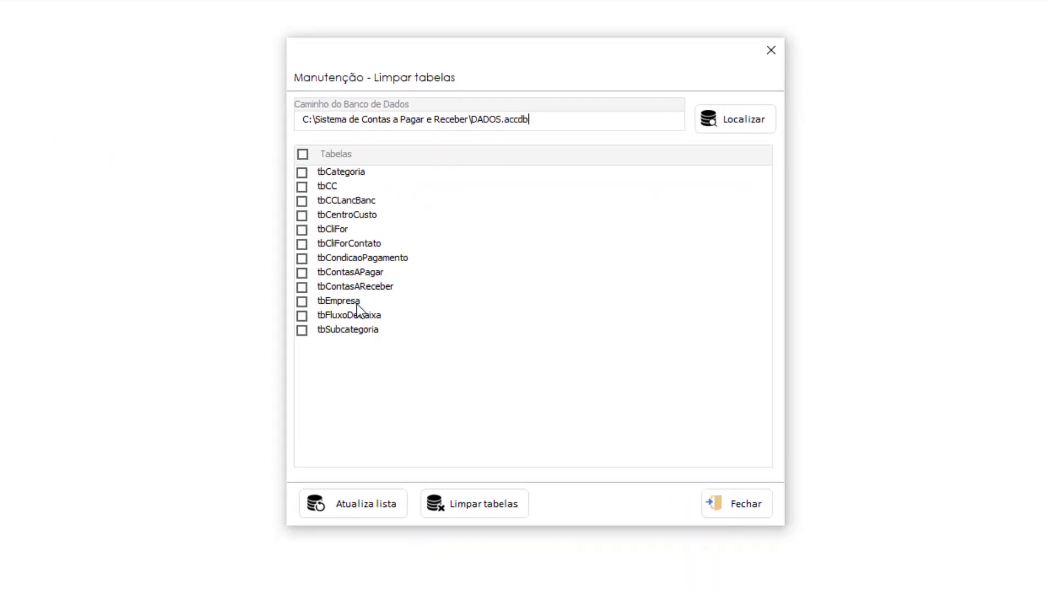
Tick and untick tbCentroCusto, then close Limpar tabelas without clearing any tables
click(345, 215)
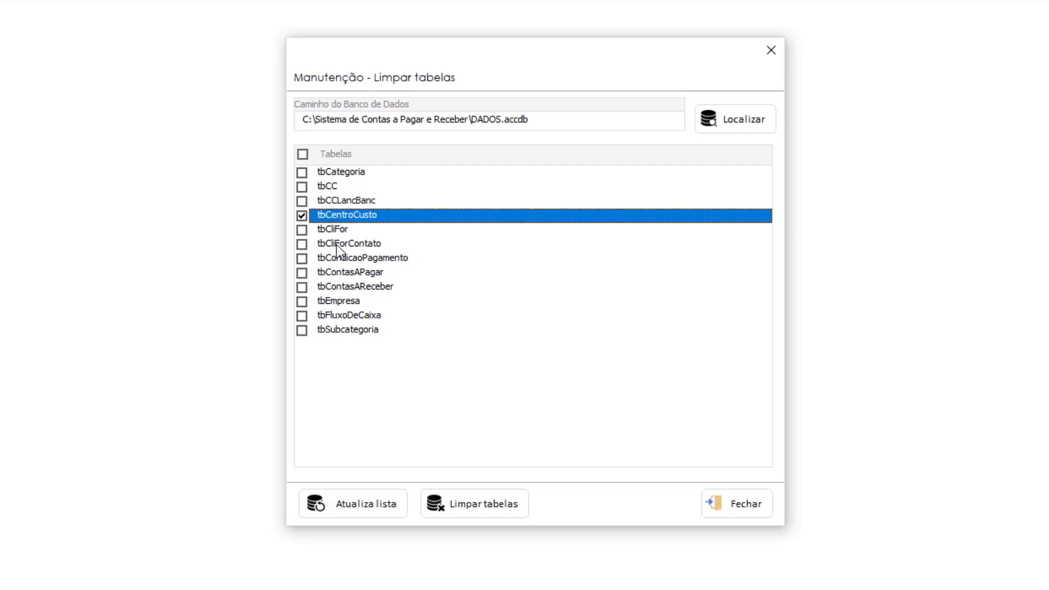
ctrl+click(336, 245)
ctrl+click(393, 242)
ctrl+click(387, 217)
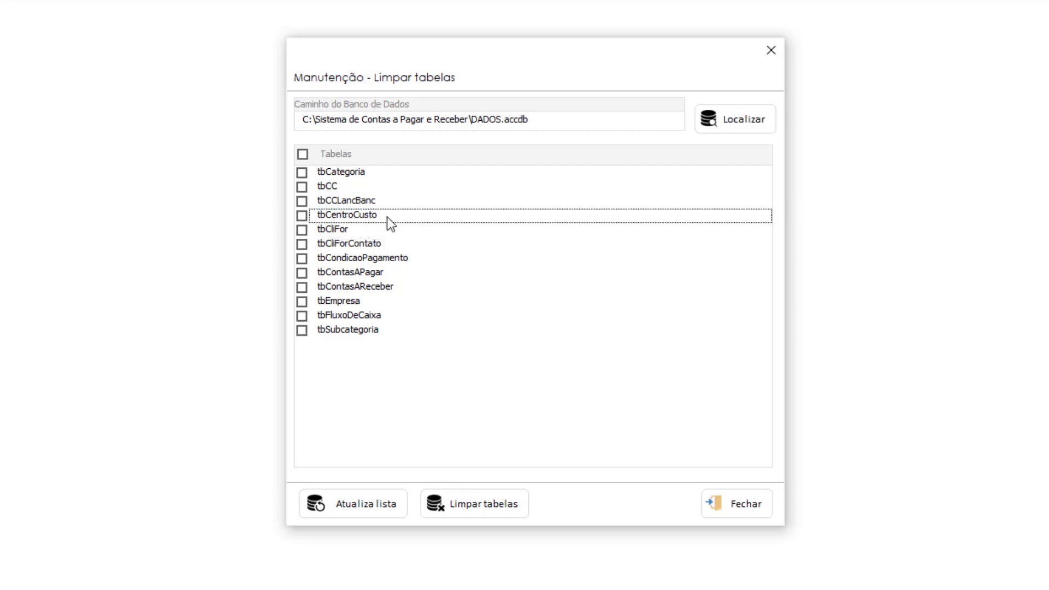
click(732, 507)
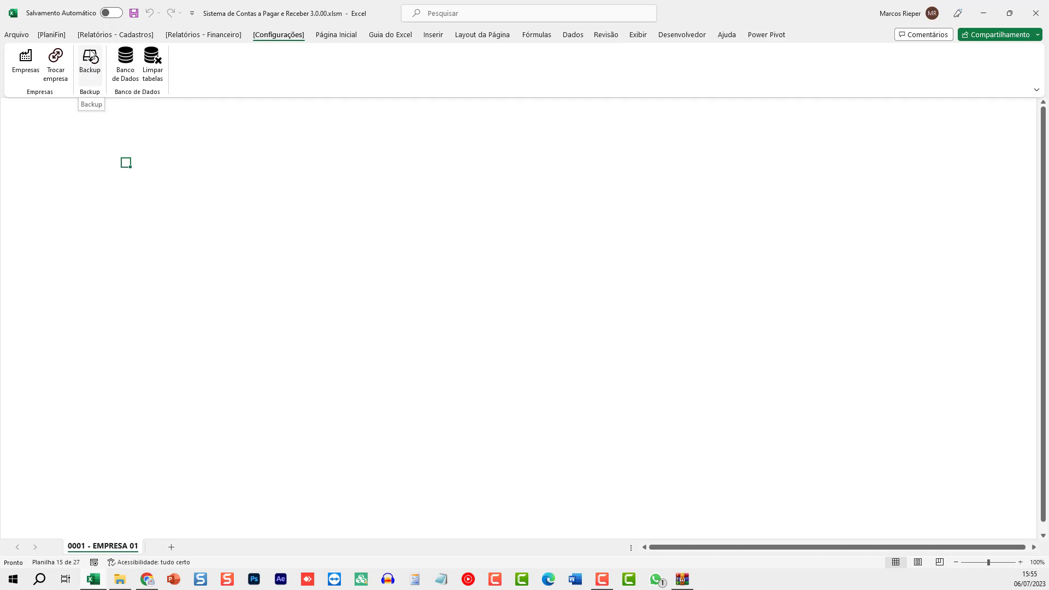
Run a database backup and dismiss the 'Backup realizado com sucesso' message
click(90, 58)
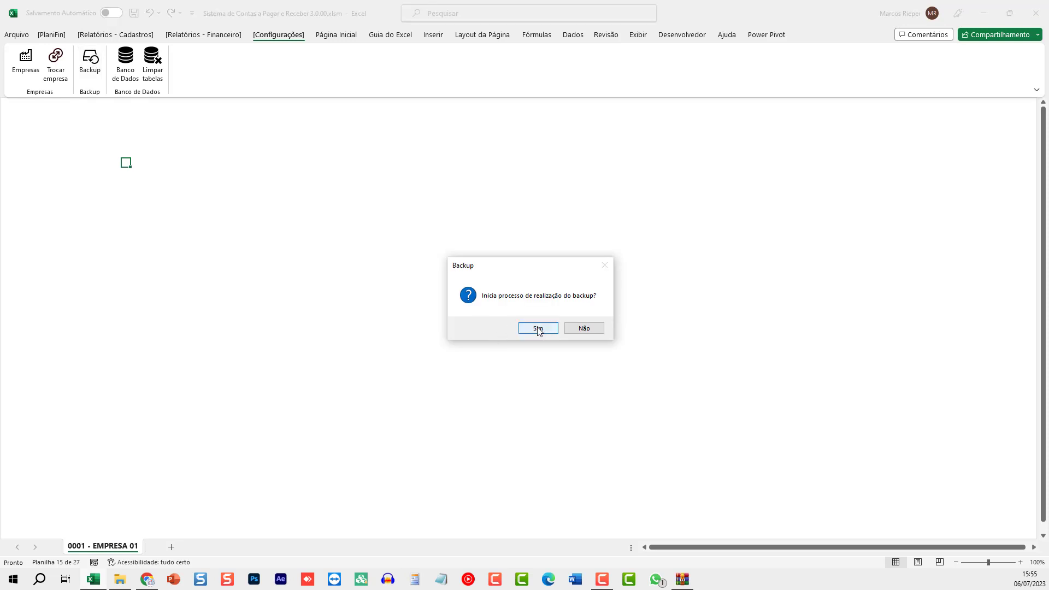
click(538, 328)
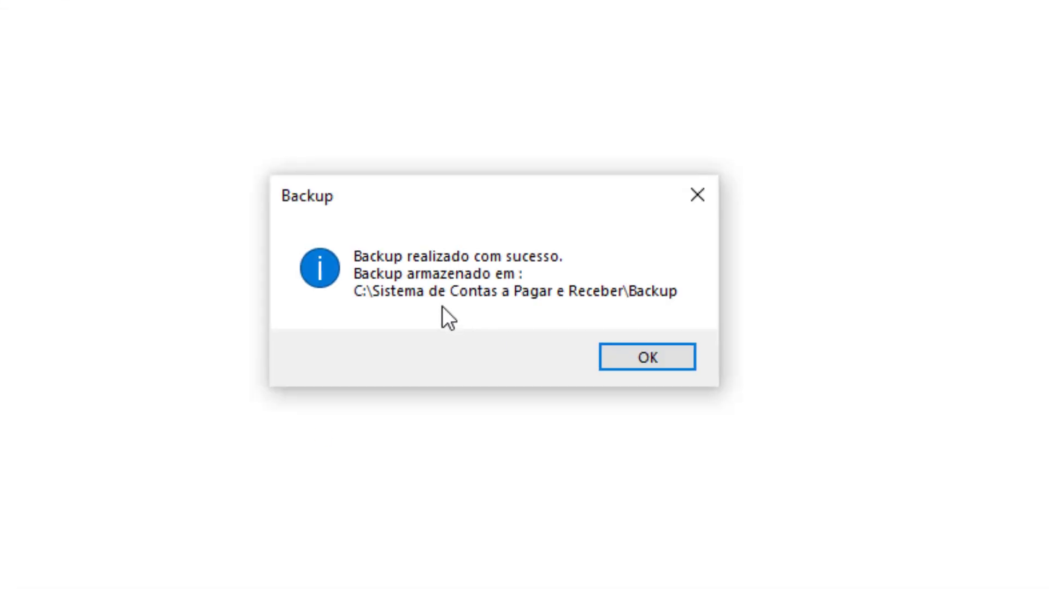
click(634, 355)
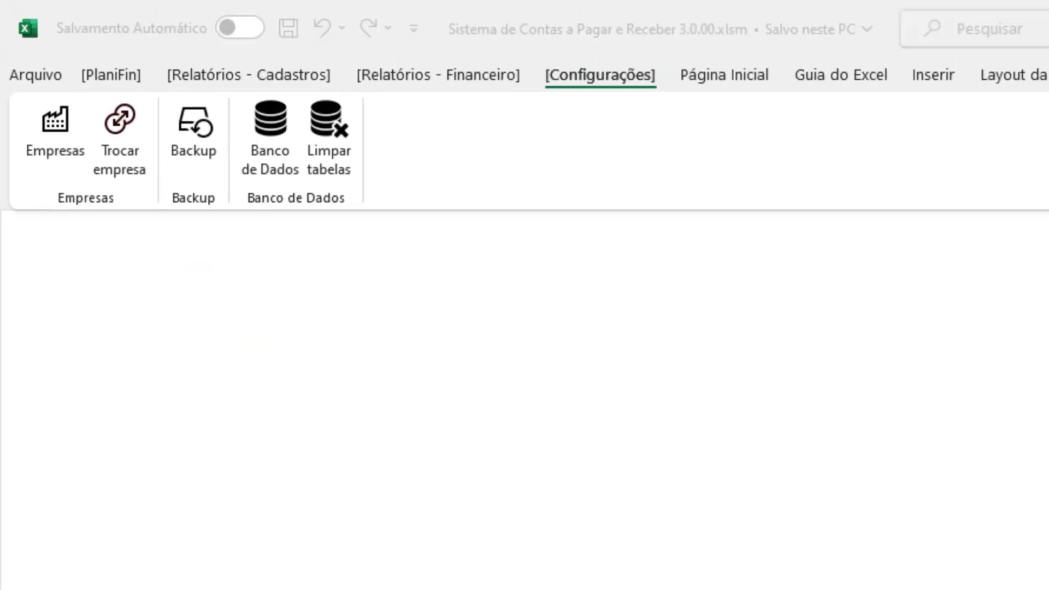
In the Backup folder, check Dados_06072023_1555.Accdb and the dated workbook copy
double_click(361, 149)
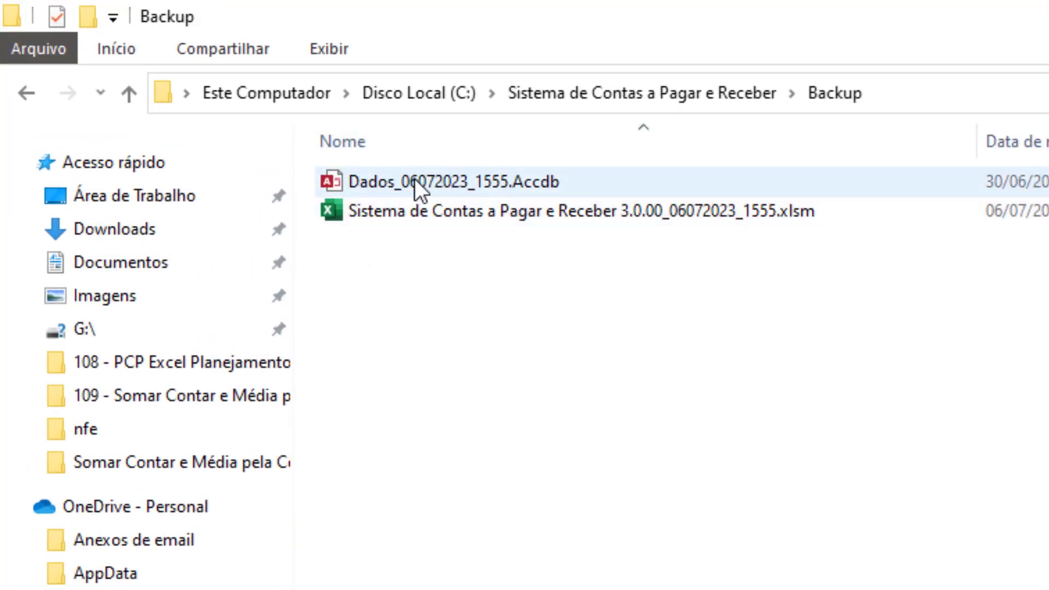
click(415, 178)
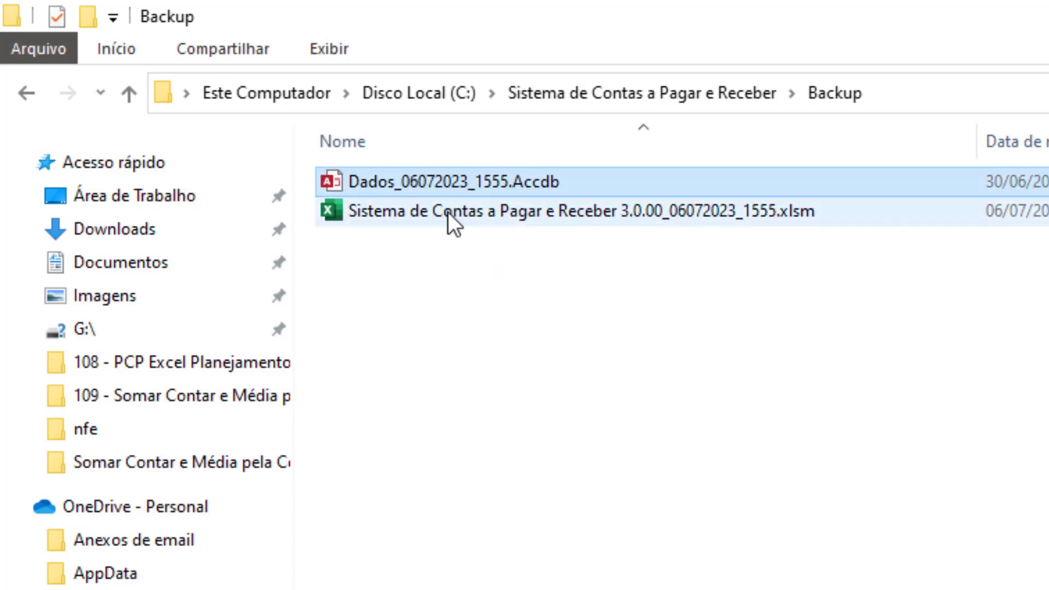
click(465, 210)
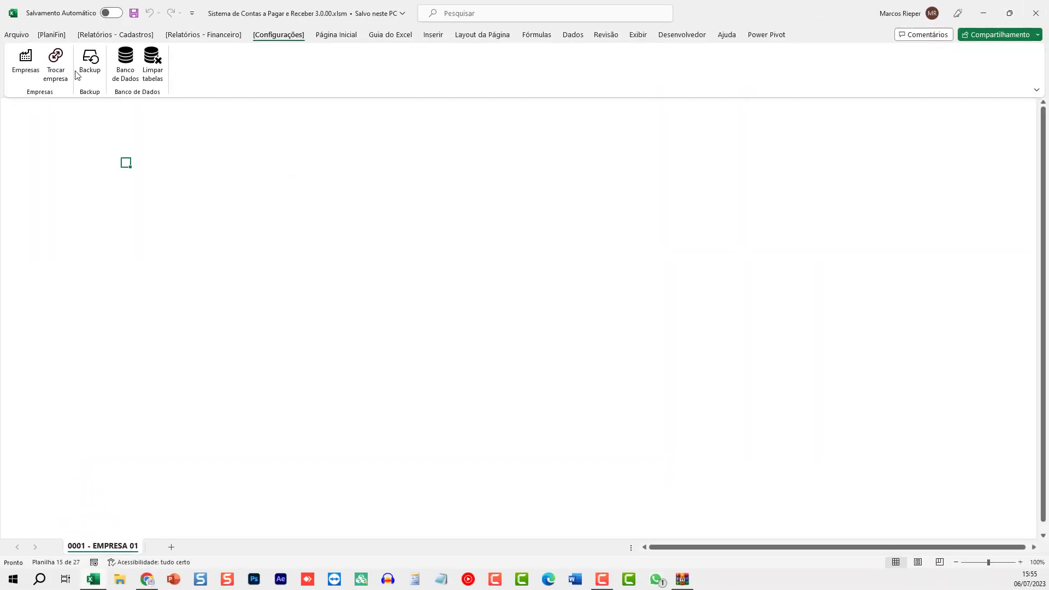
Open EMPRESA 01's record for editing from the Empresas company list
click(26, 59)
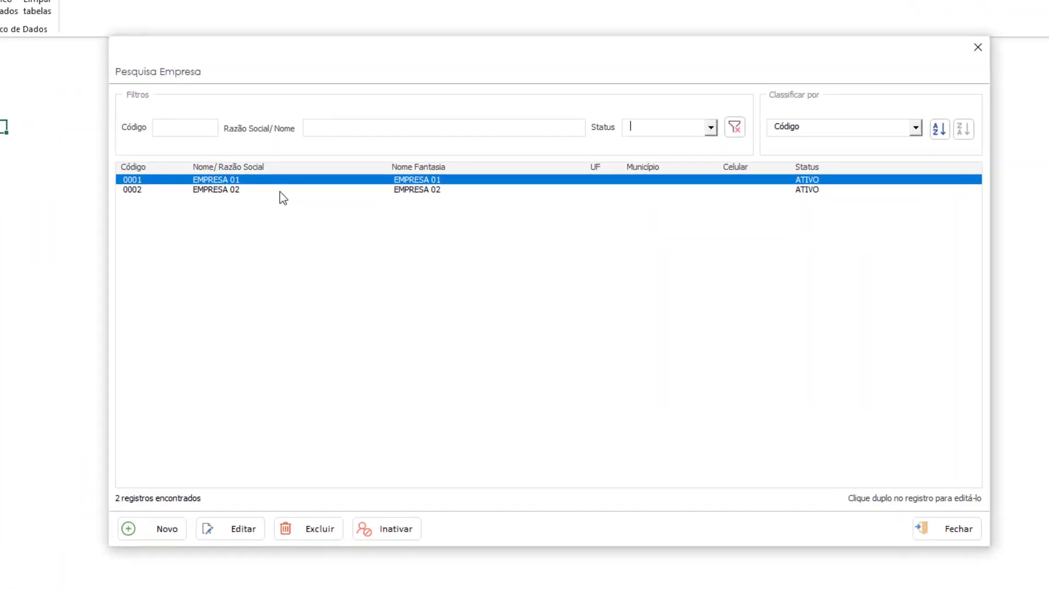
click(301, 197)
click(301, 189)
click(218, 189)
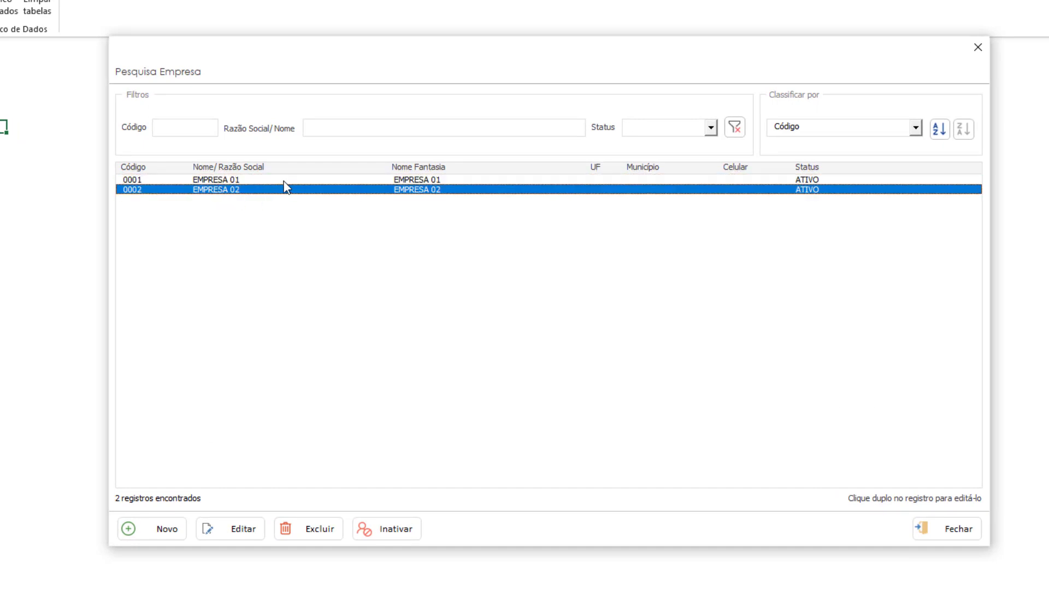
click(195, 179)
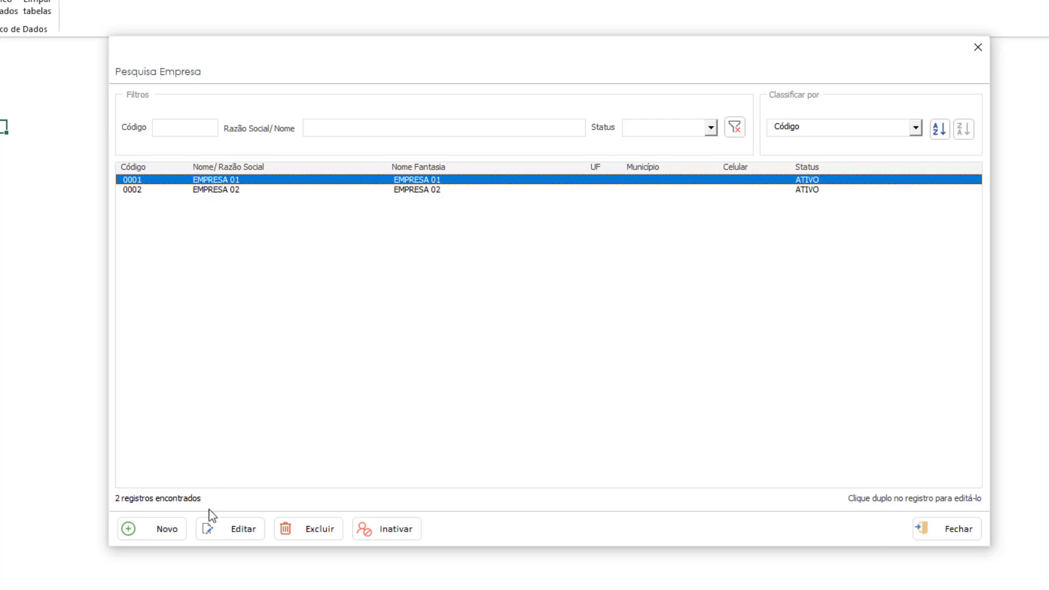
click(229, 533)
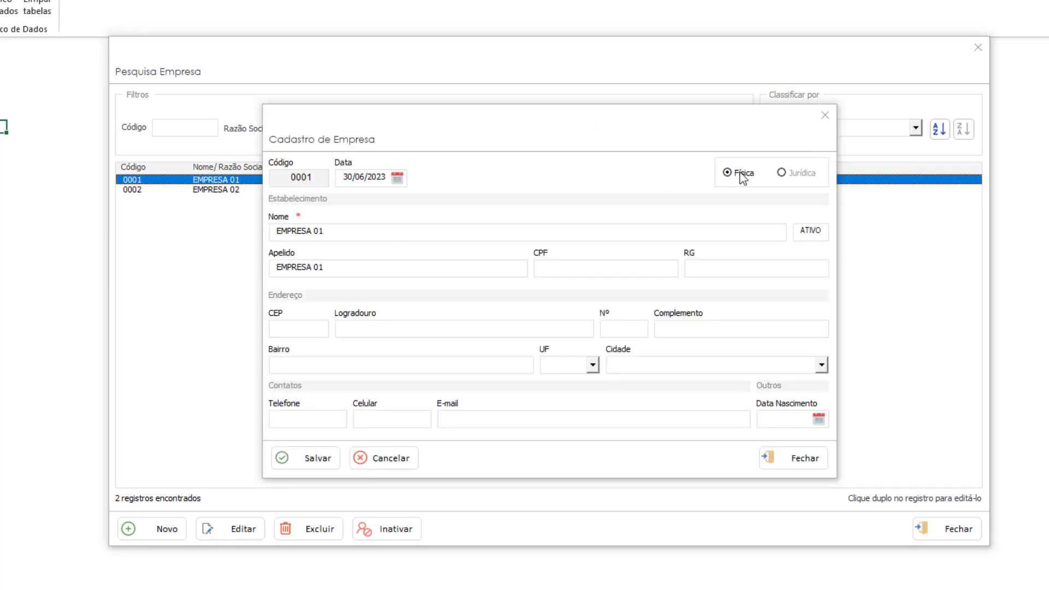
Toggle the company between Jurídica and Física types, leaving it as Física
click(780, 173)
key(Left)
click(804, 169)
click(743, 173)
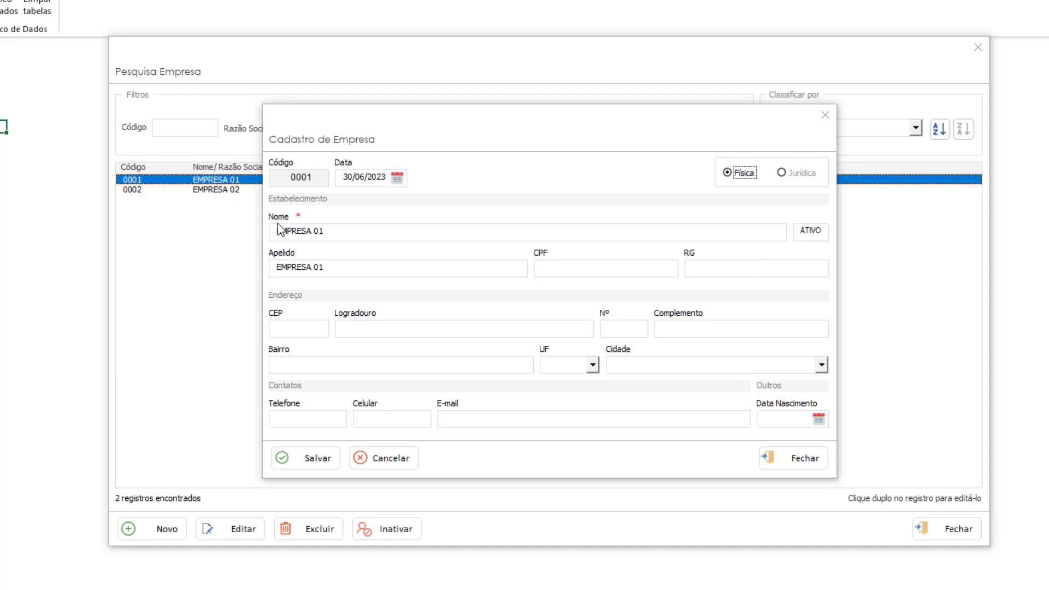
click(789, 173)
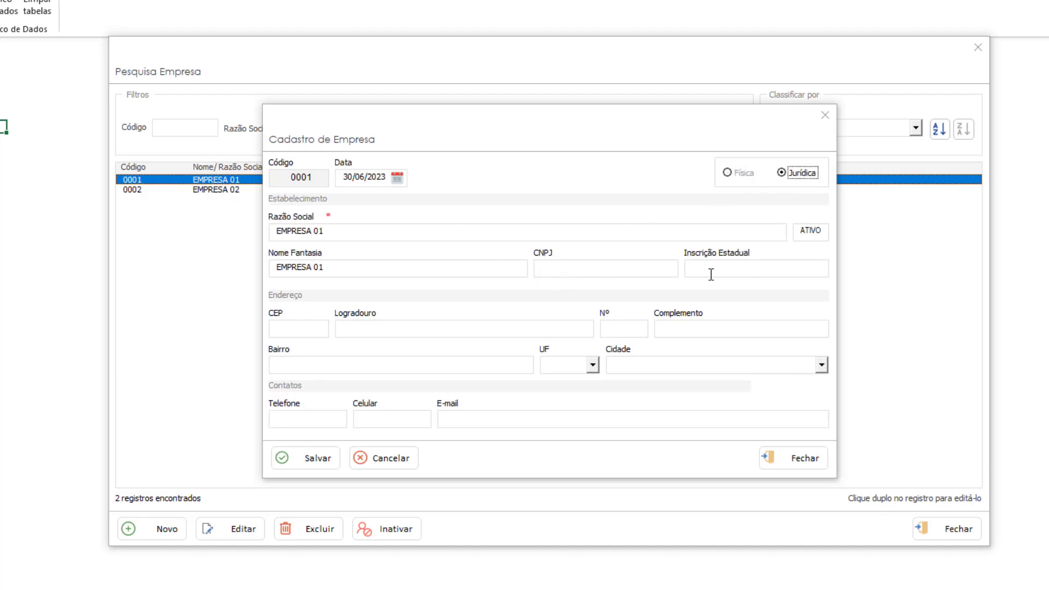
click(741, 174)
text(14808)
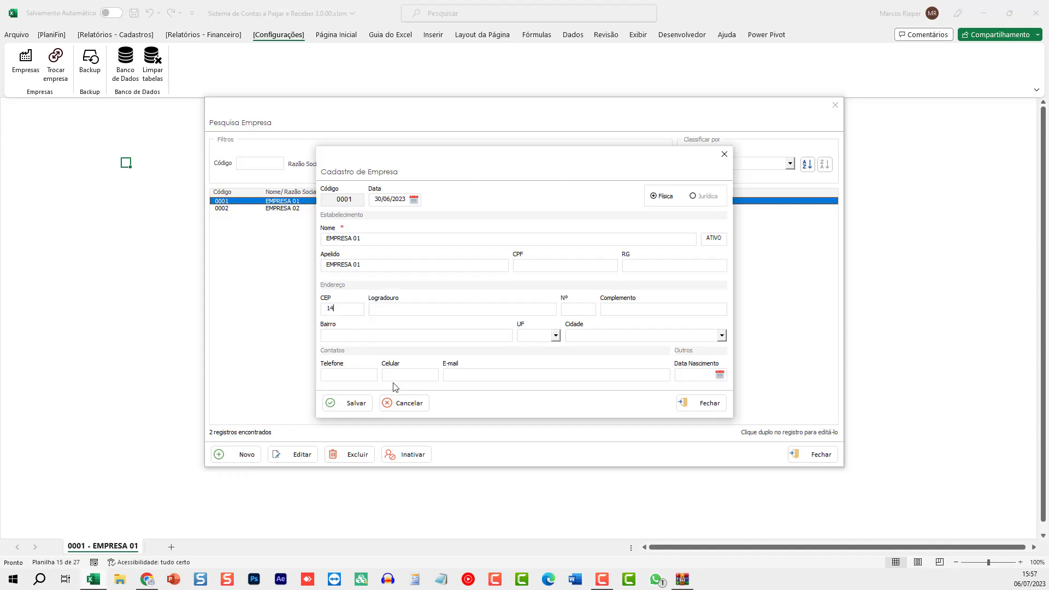
Enter a CEP postcode to auto-fill street, neighbourhood, state and city
text(-530)
key(Tab)
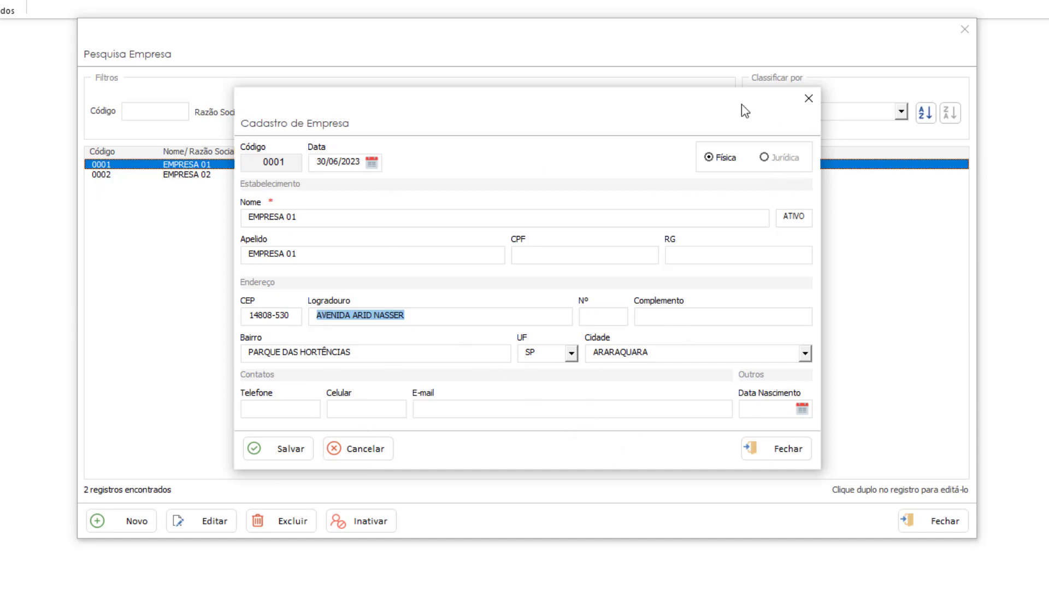
mouse_move(686, 105)
mouse_down()
mouse_move(782, 218)
mouse_move(909, 187)
mouse_move(707, 80)
mouse_move(616, 189)
mouse_move(695, 113)
mouse_move(675, 105)
mouse_up()
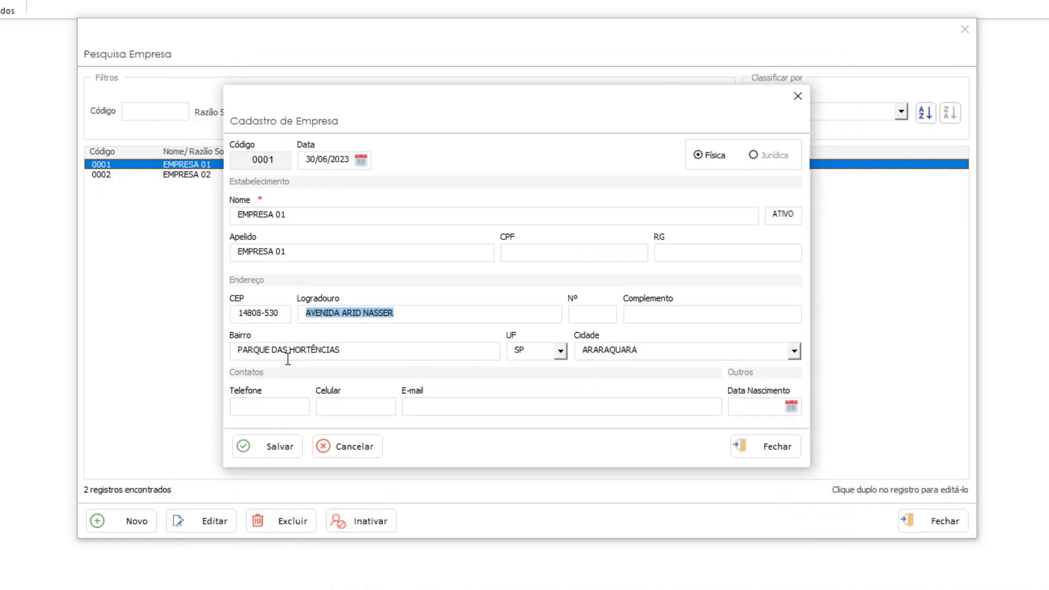
Close EMPRESA 01's record, view EMPRESA 02's record, then close it and the company list
click(776, 446)
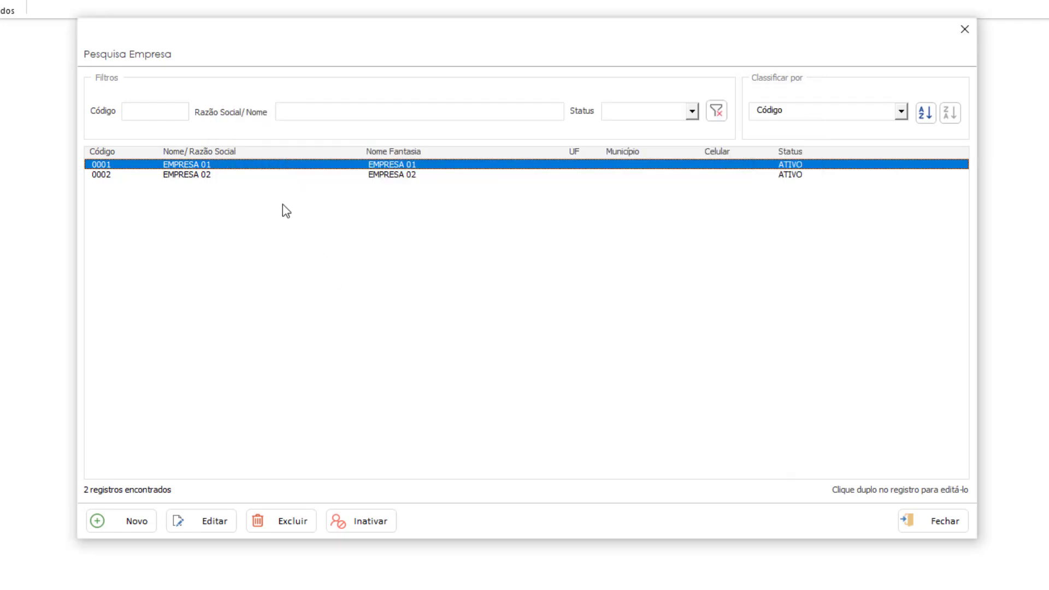
click(376, 176)
click(402, 166)
click(393, 176)
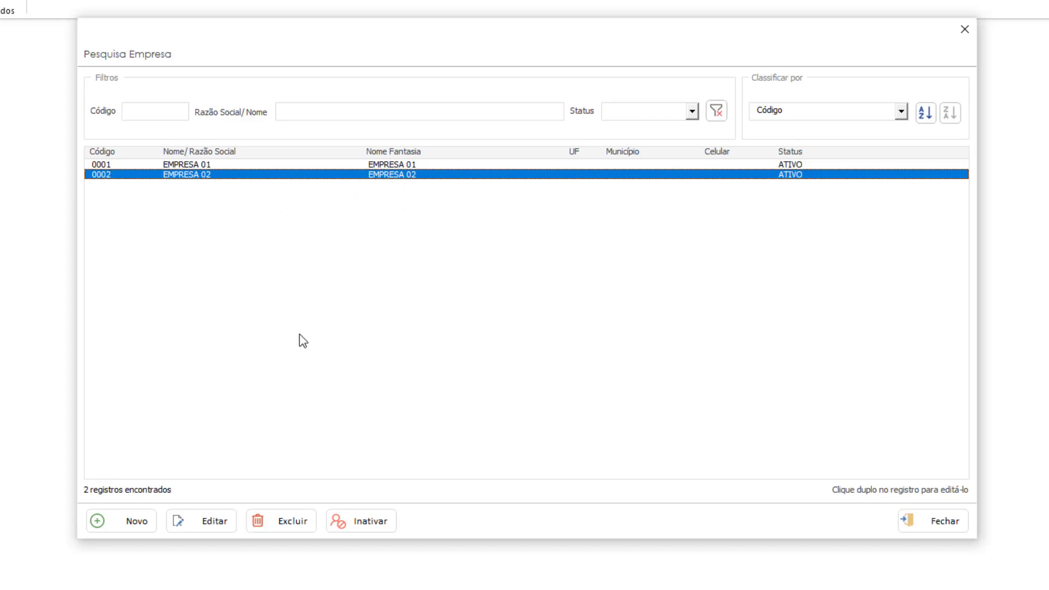
double_click(278, 175)
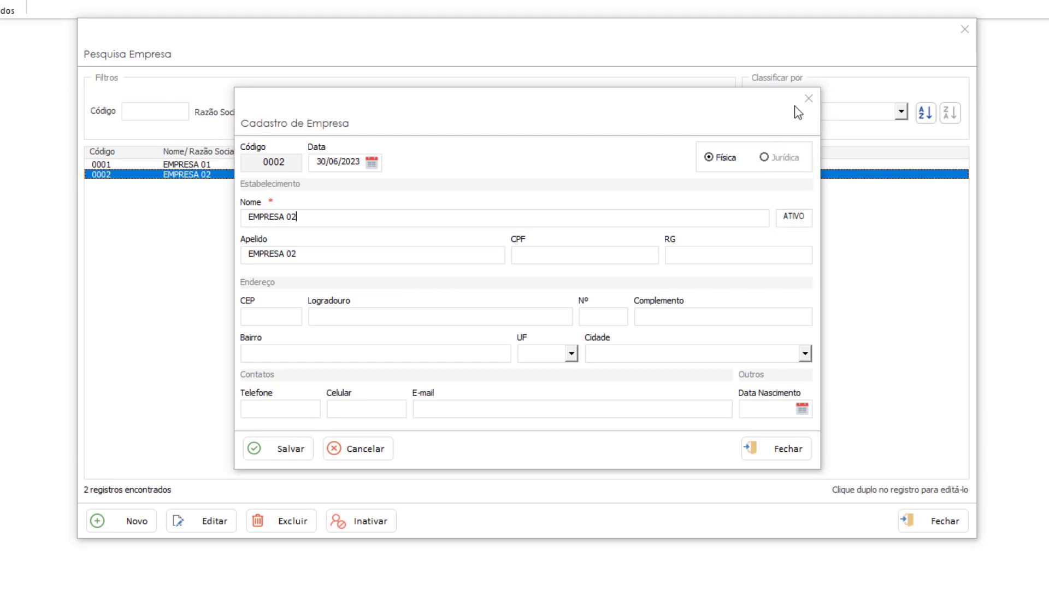
click(809, 99)
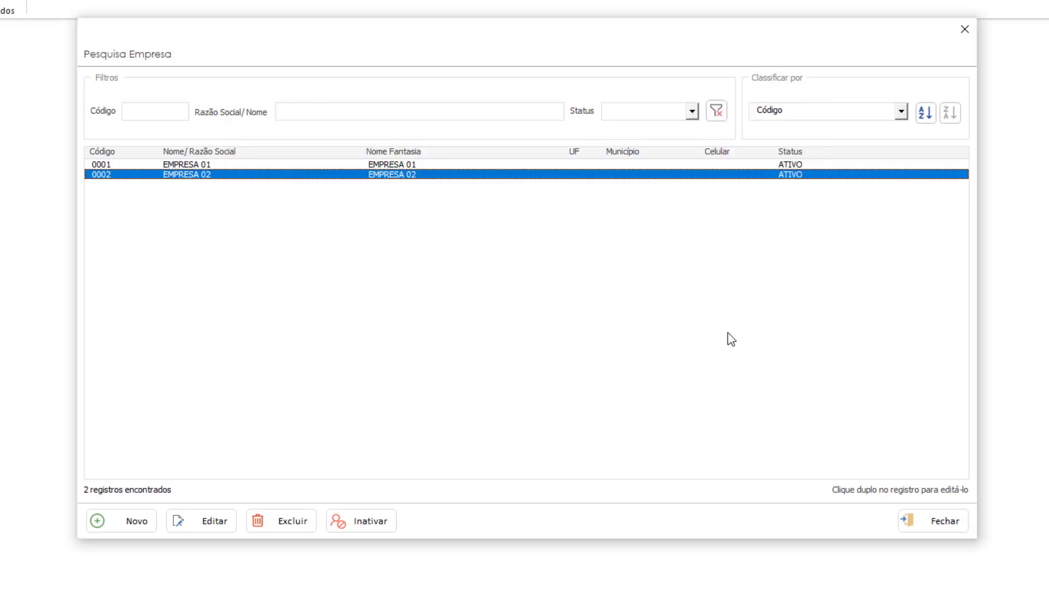
click(927, 522)
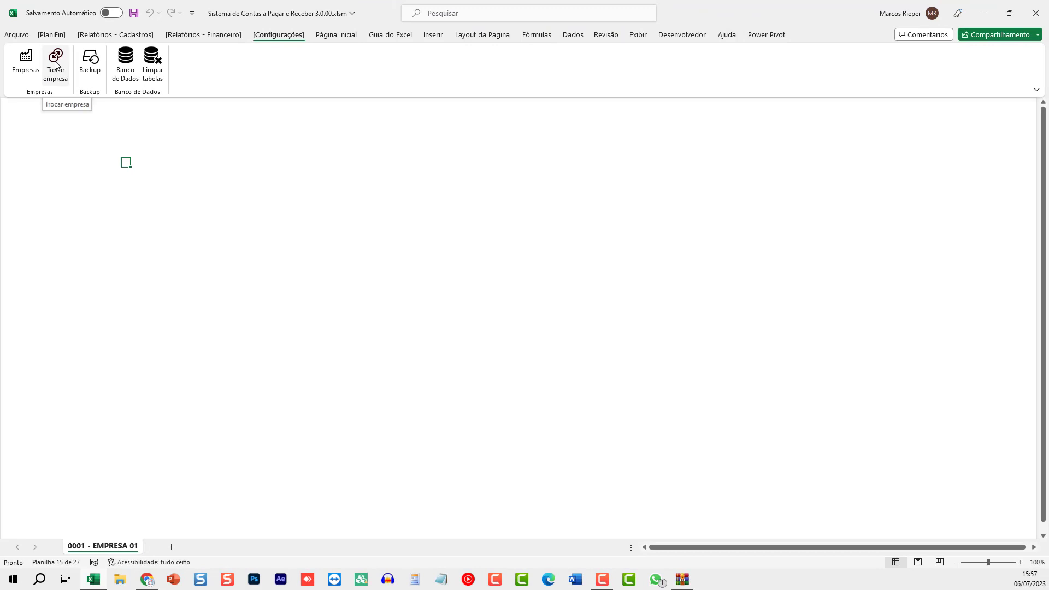
Keep EMPRESA 01 active, then view and close its client/supplier record 000001 and the list
click(56, 64)
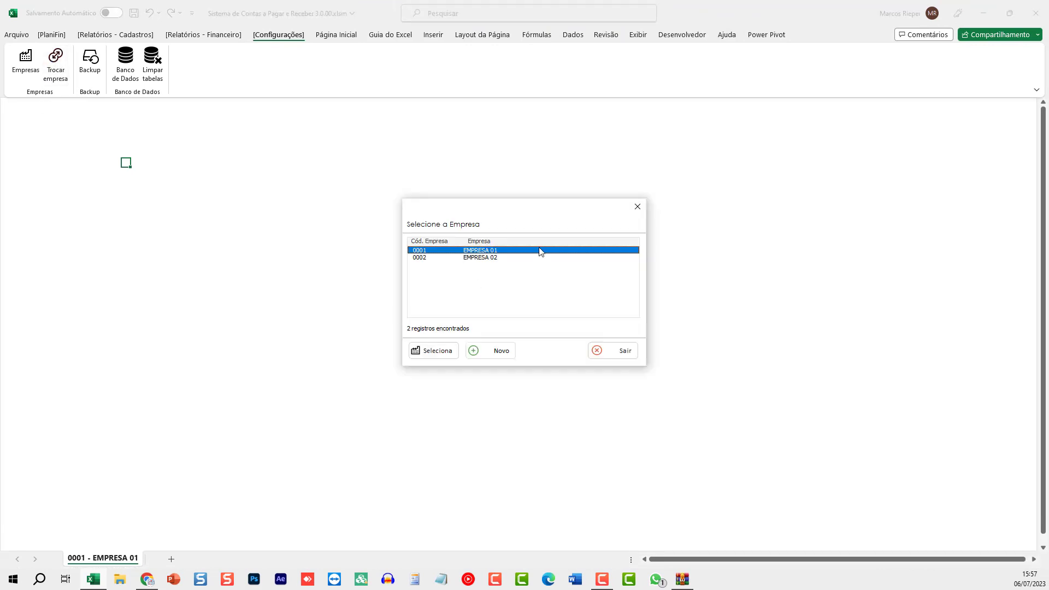
double_click(500, 251)
click(51, 34)
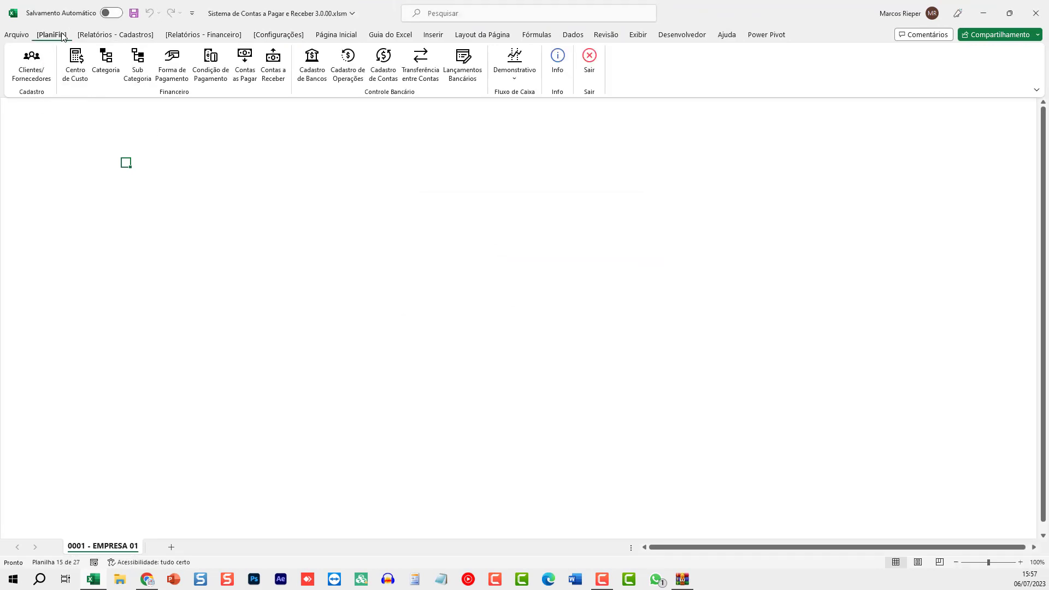
click(26, 60)
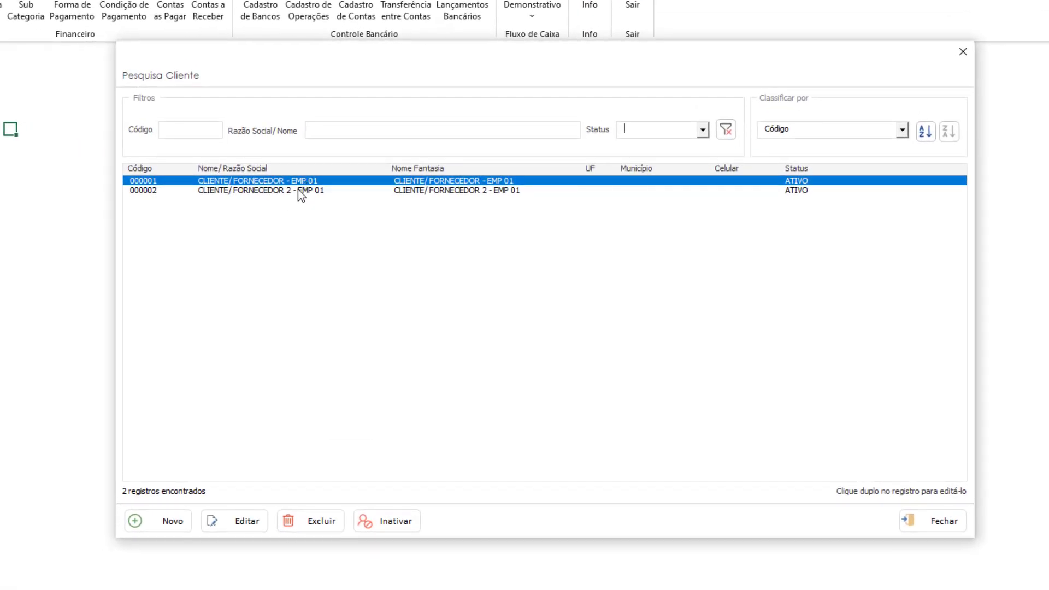
click(297, 189)
double_click(285, 184)
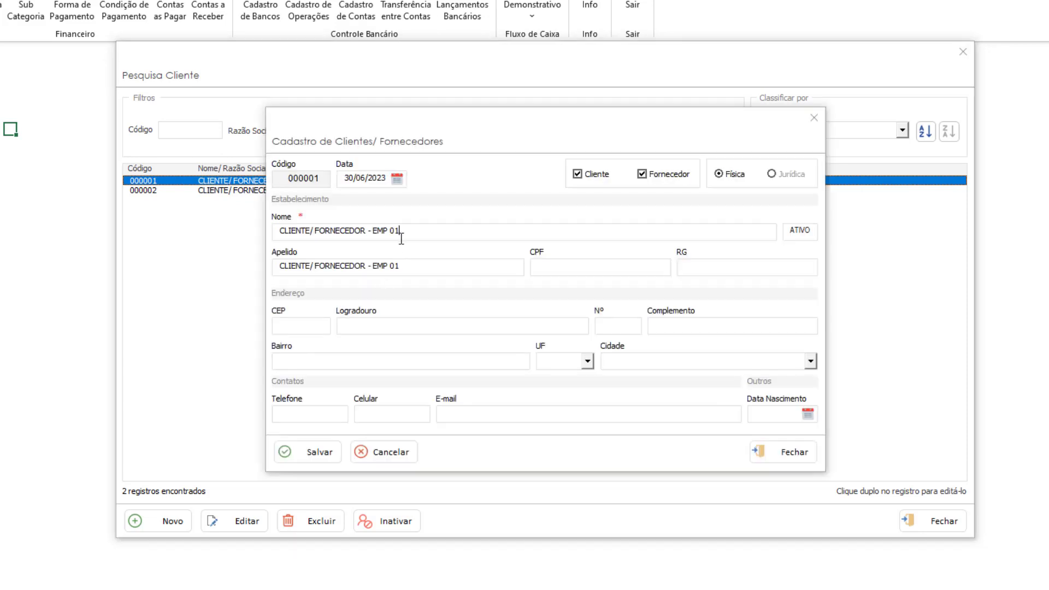
drag(315, 231, 445, 229)
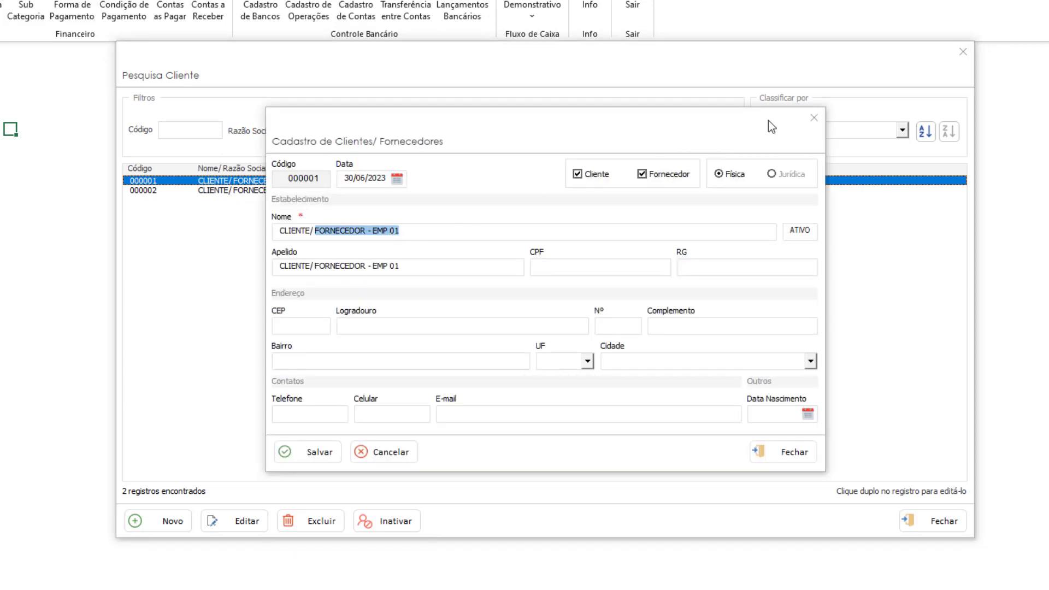
click(811, 120)
click(962, 52)
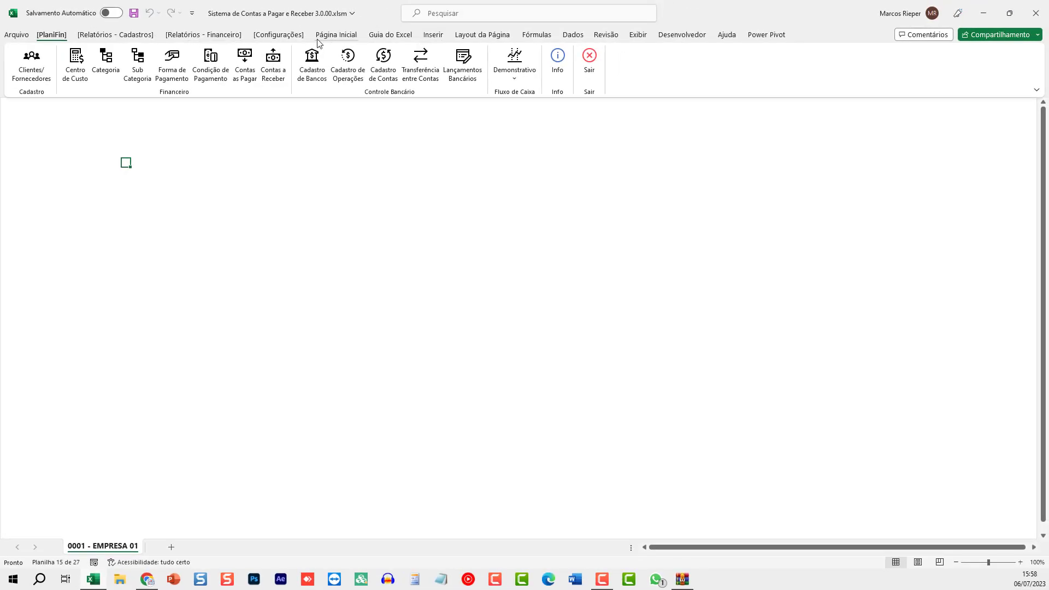
Make EMPRESA 02 the active company
click(272, 35)
click(61, 71)
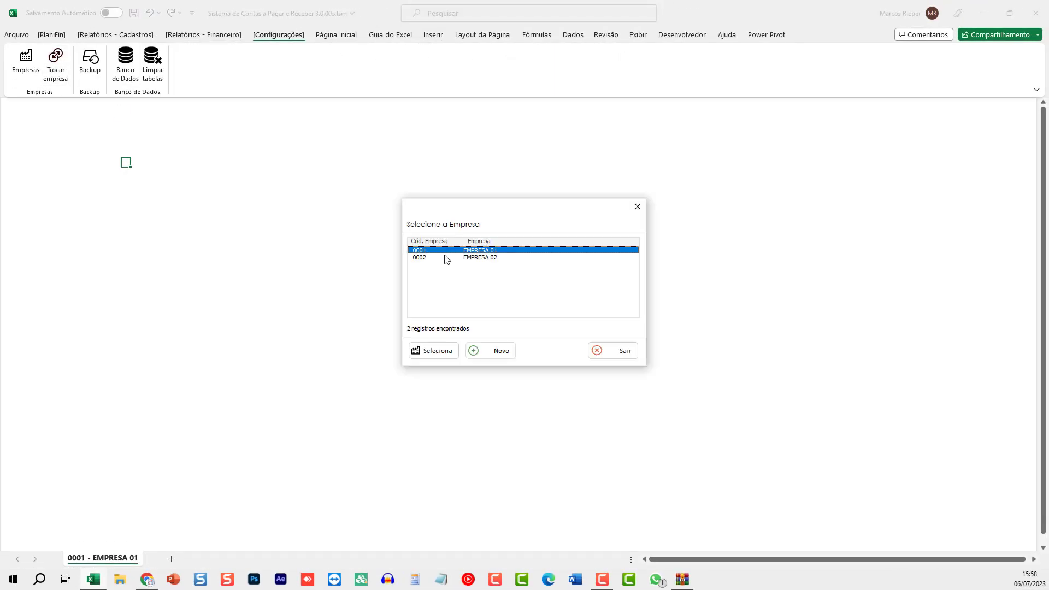
double_click(445, 258)
Open EMPRESA 02's client record, move it aside, then close it and the client search
click(51, 34)
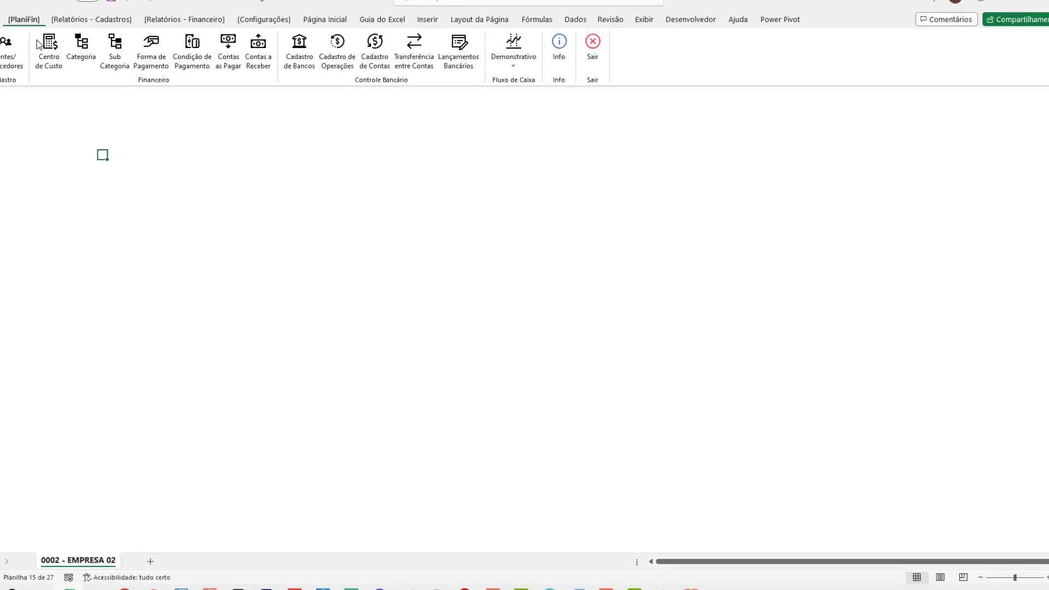
double_click(233, 165)
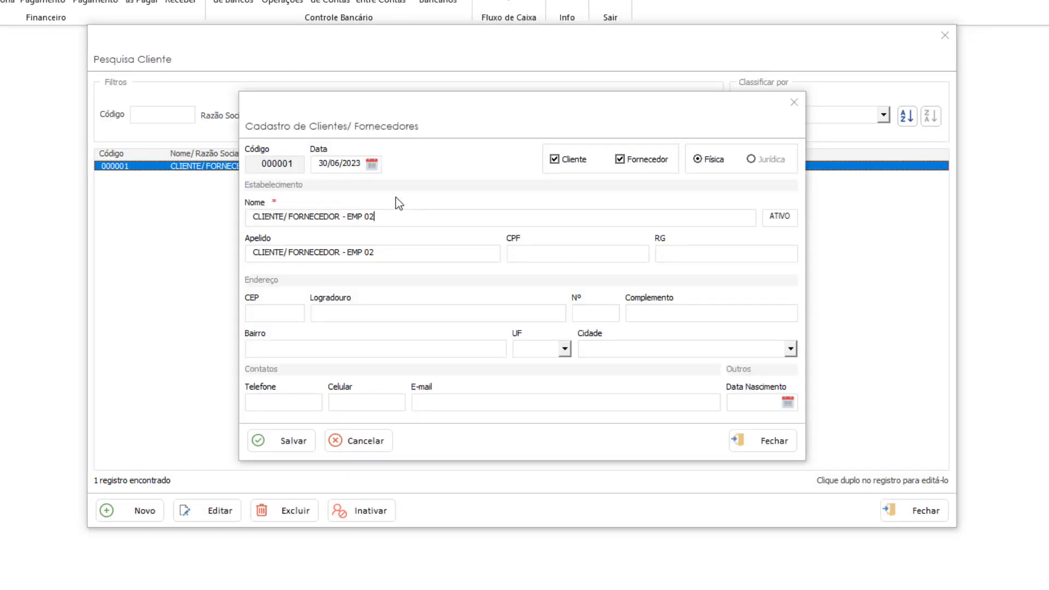
drag(433, 107, 375, 189)
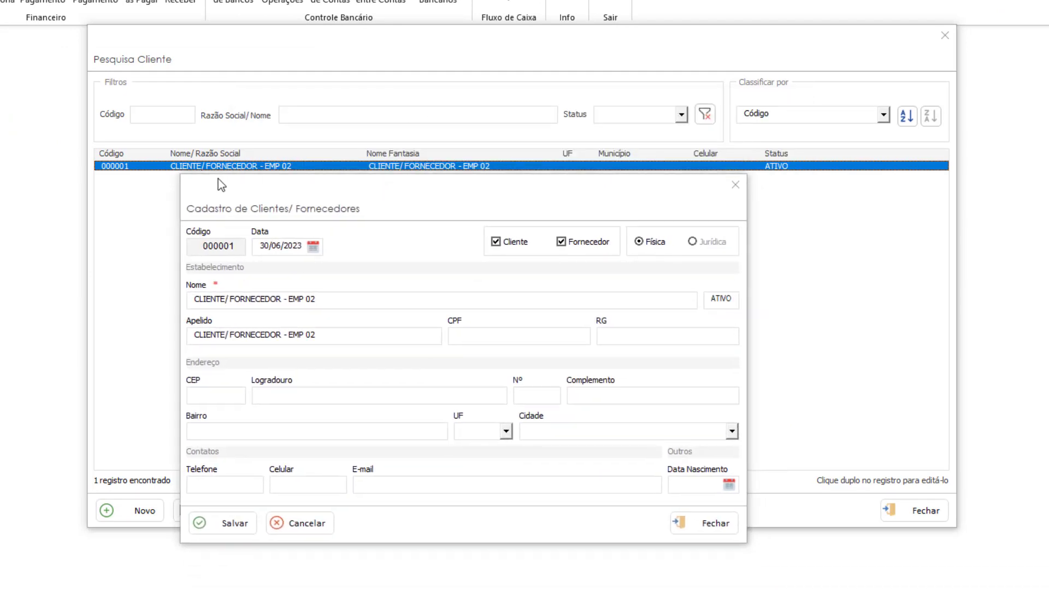
drag(392, 178, 436, 26)
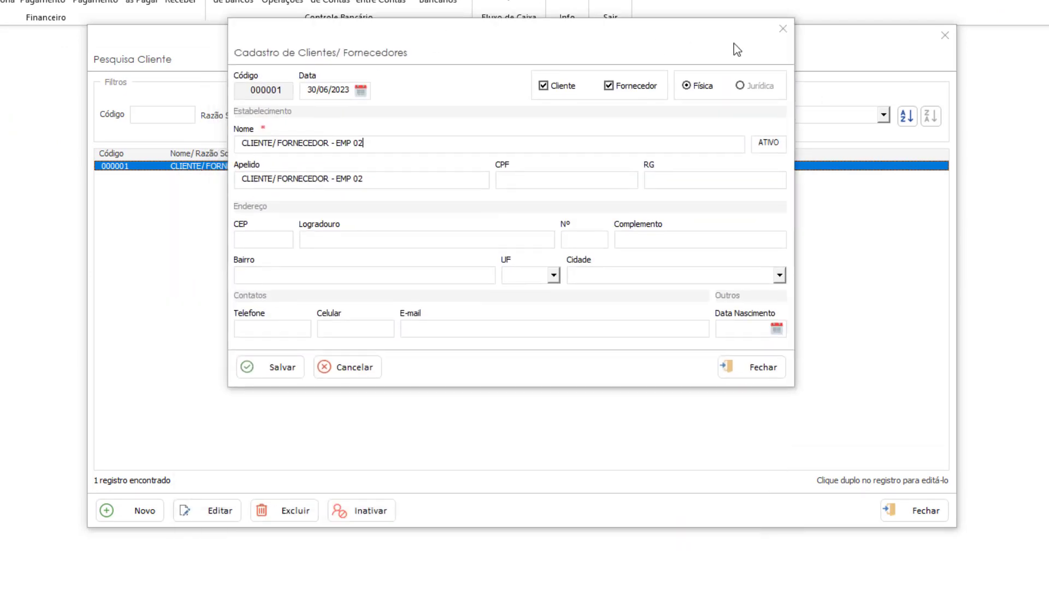
click(770, 33)
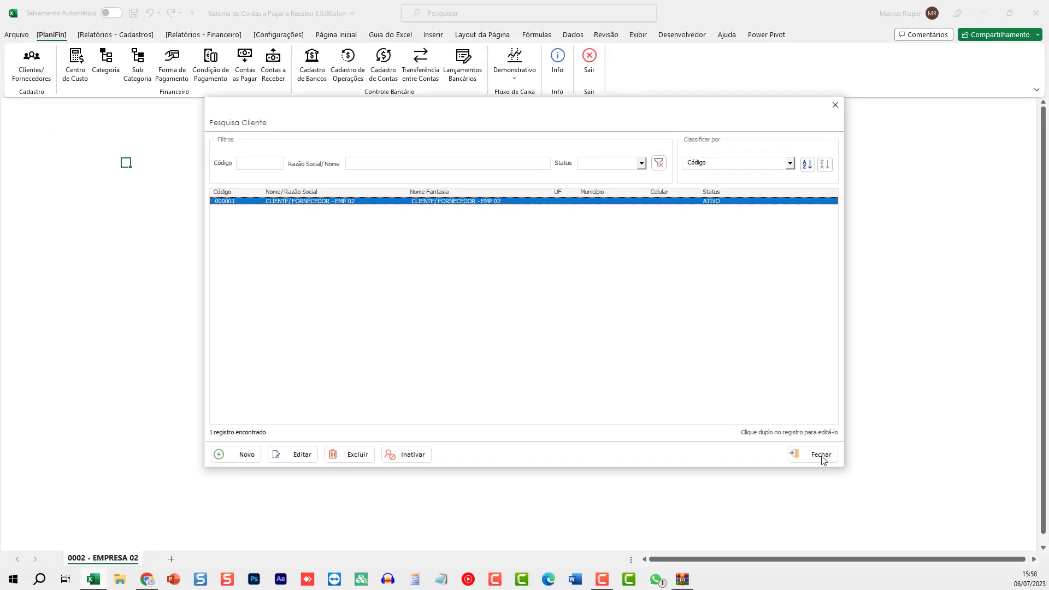
click(821, 455)
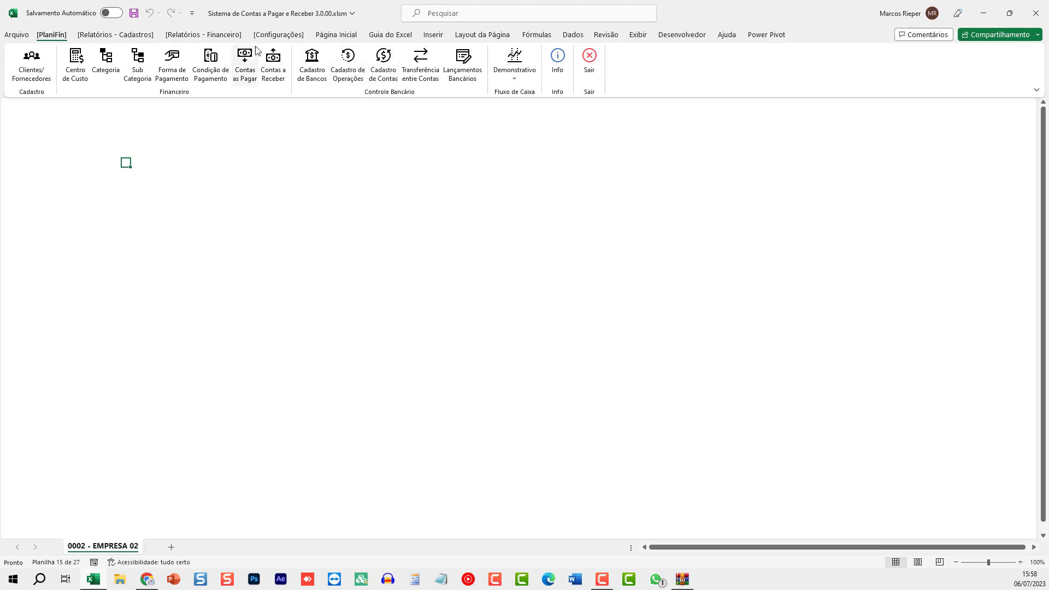
Switch back to 0001 - EMPRESA 01 and list its clients 000001 and 000002 in Pesquisa Cliente
click(278, 34)
click(55, 65)
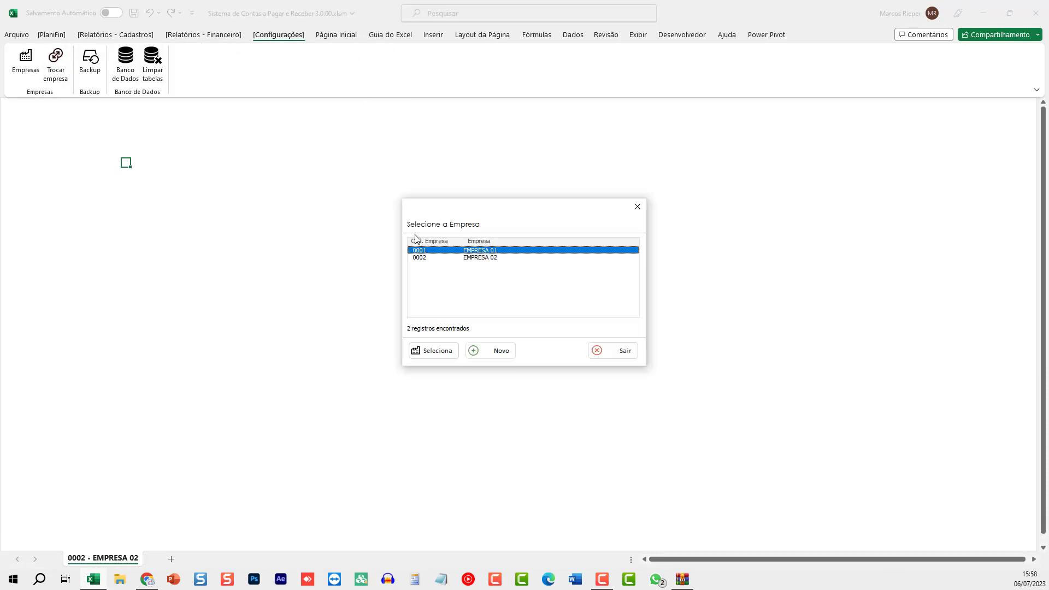
double_click(471, 251)
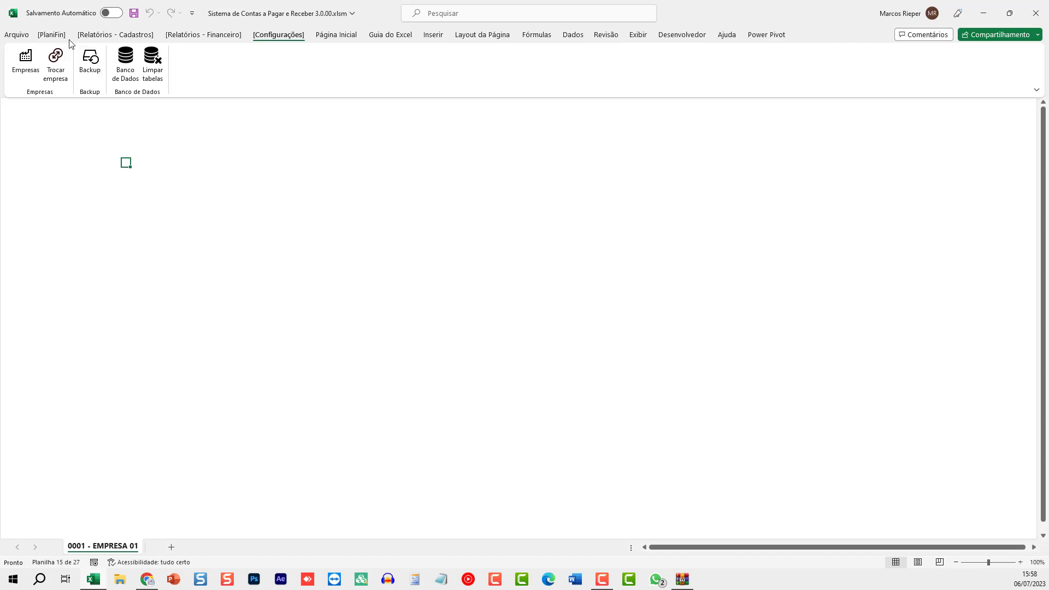
click(52, 35)
click(31, 61)
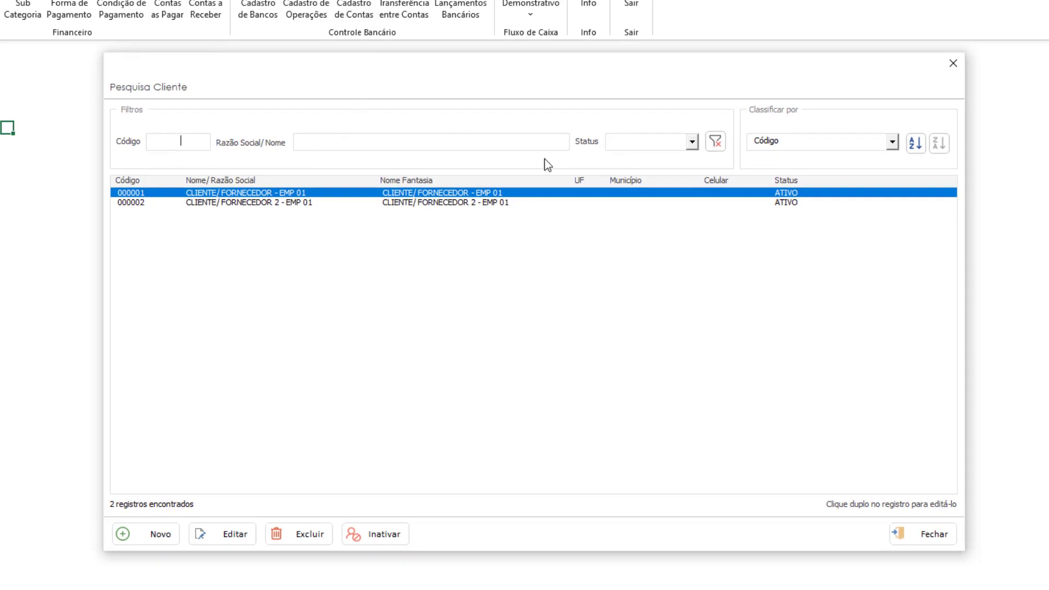
Deactivate client 000001, confirming the change to INATIVO
click(327, 141)
click(690, 142)
click(690, 141)
click(392, 535)
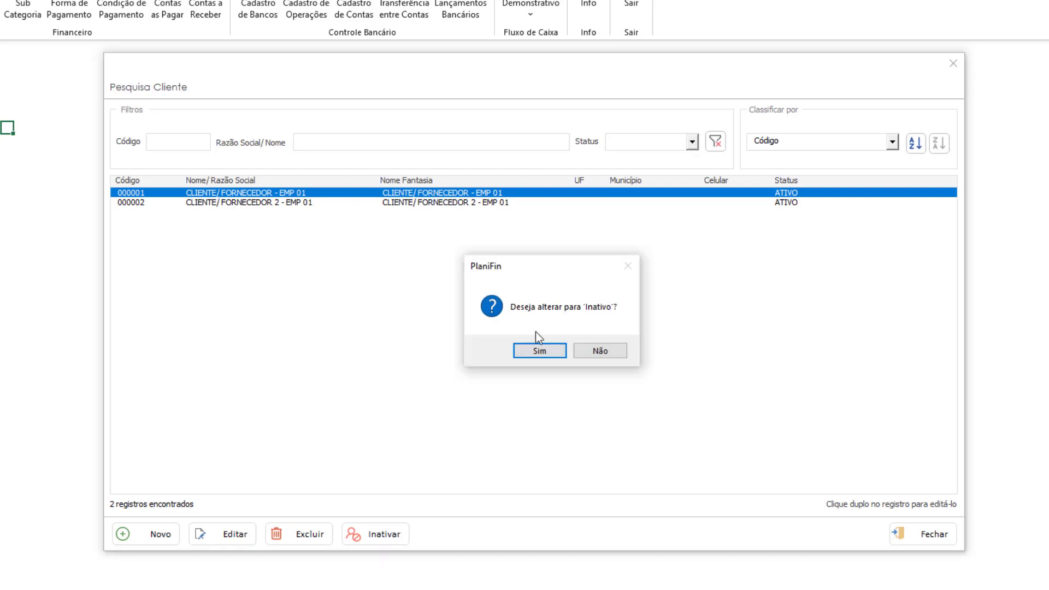
click(540, 339)
click(605, 355)
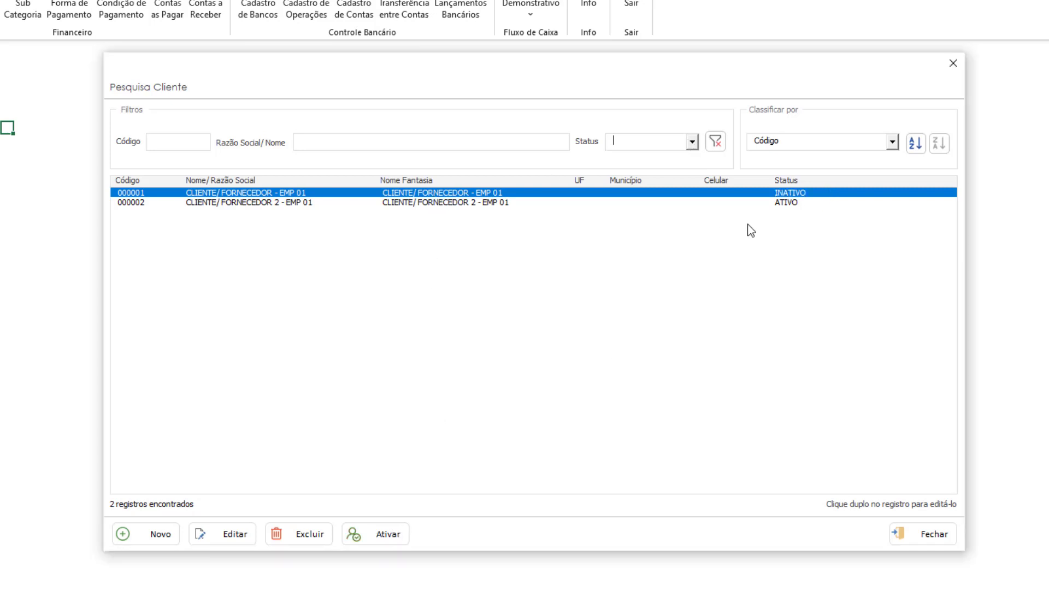
Filter the client list by status ATIVO, then INATIVO, then clear the filter
click(691, 142)
click(652, 156)
click(692, 142)
click(677, 166)
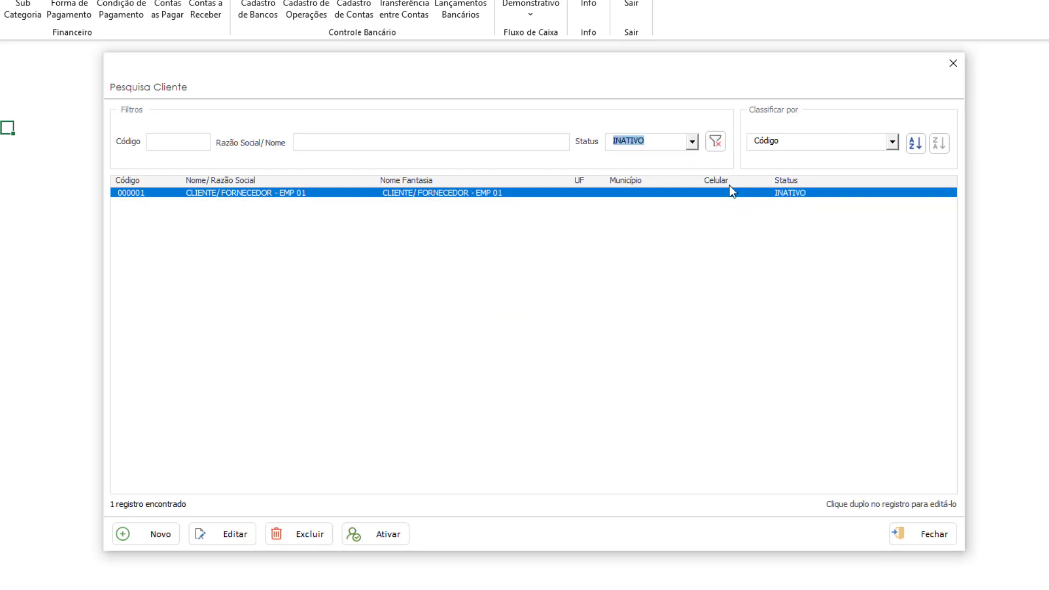
click(715, 142)
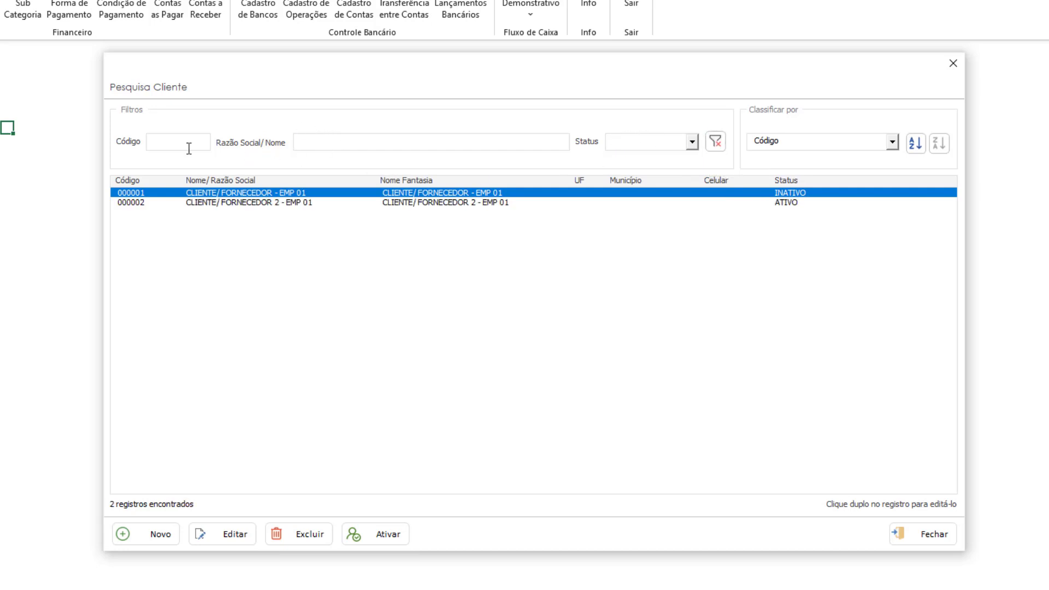
click(891, 143)
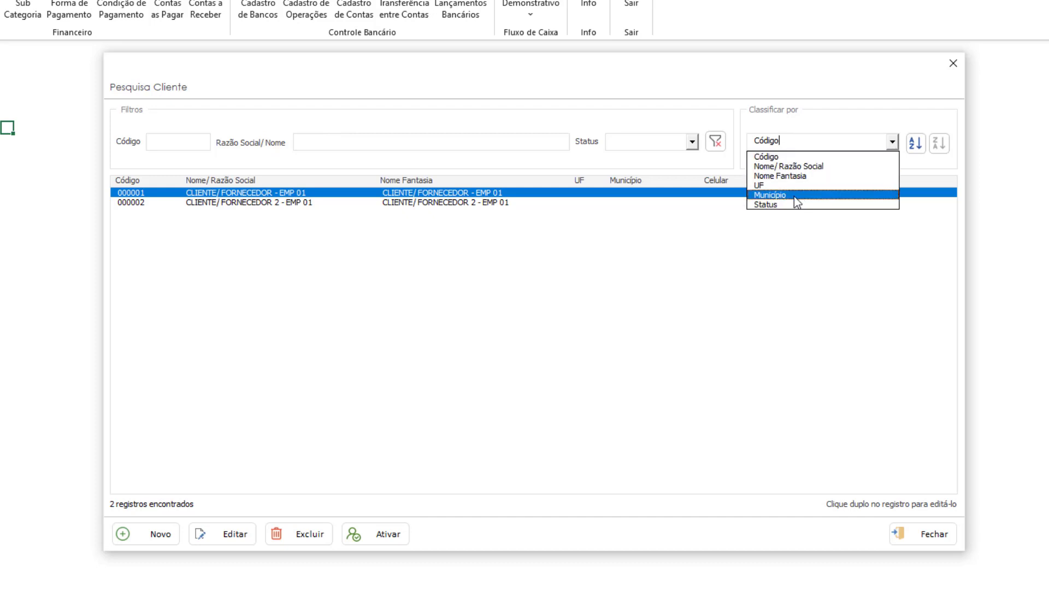
click(461, 367)
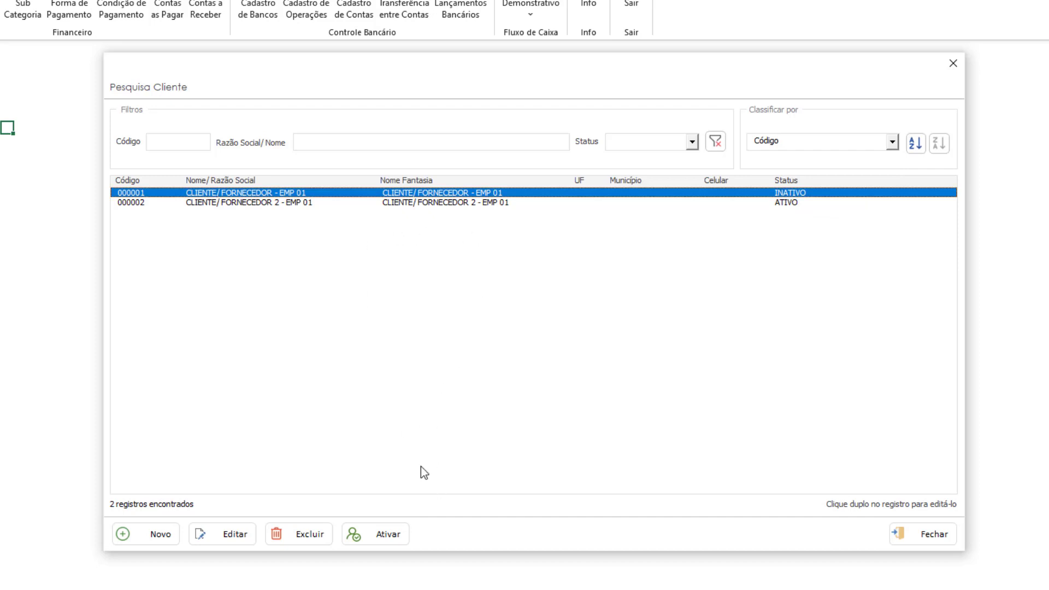
Reactivate client 000001, confirming the change back to ATIVO
click(386, 535)
click(535, 352)
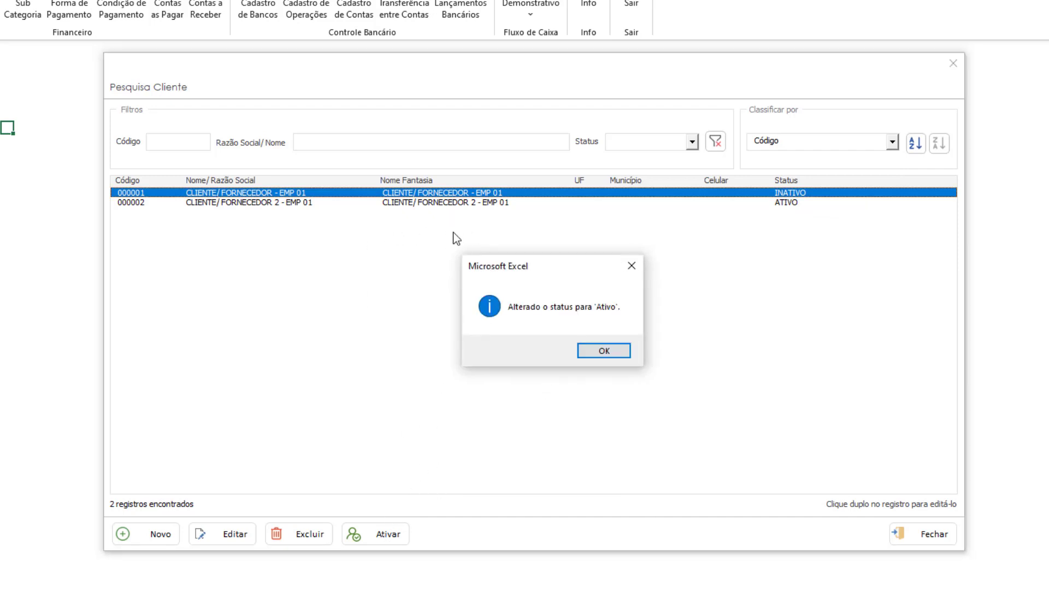
click(613, 356)
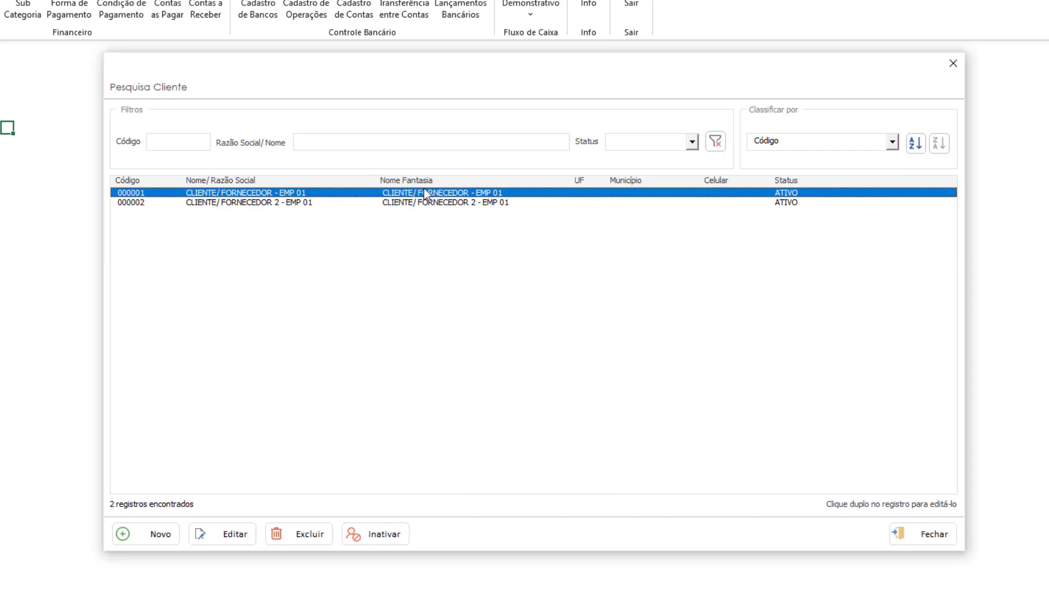
In client 000001's record, toggle the client and supplier roles and Física/Jurídica, ending on Jurídica
double_click(414, 195)
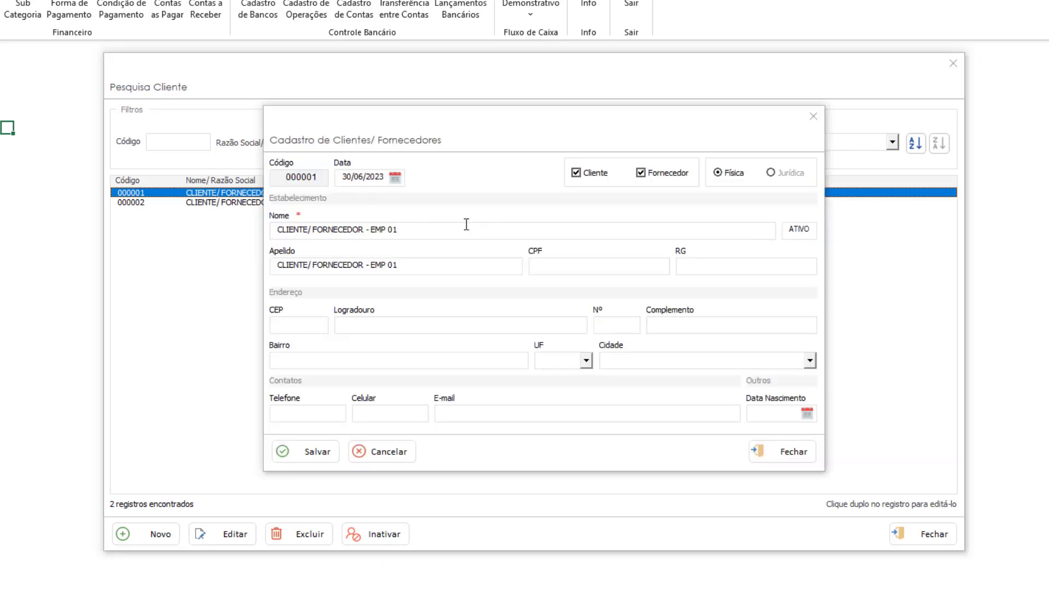
click(595, 173)
click(594, 172)
click(657, 173)
click(657, 174)
click(783, 172)
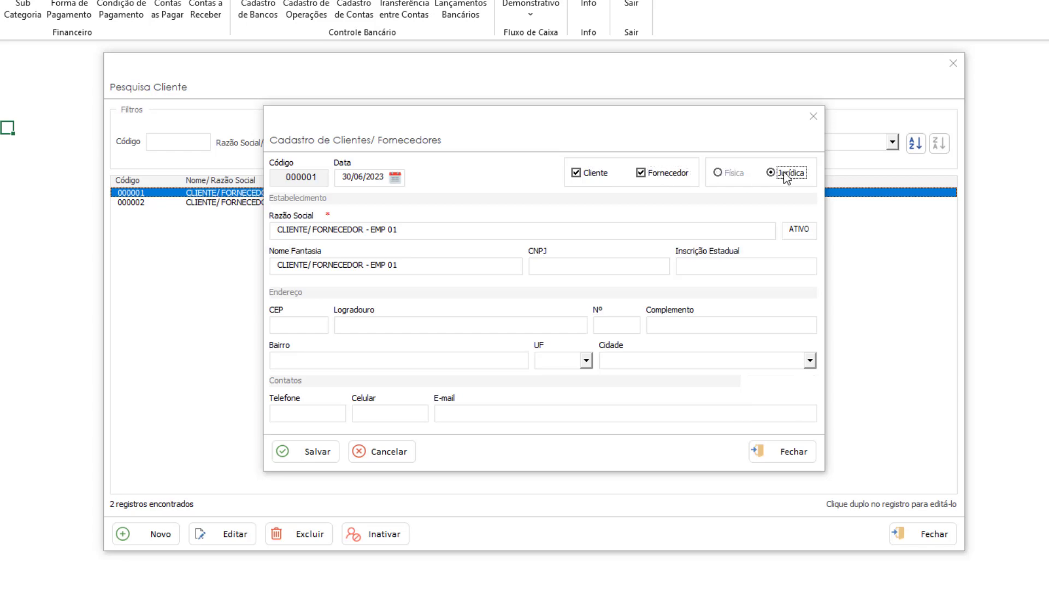
click(735, 169)
click(783, 173)
click(744, 174)
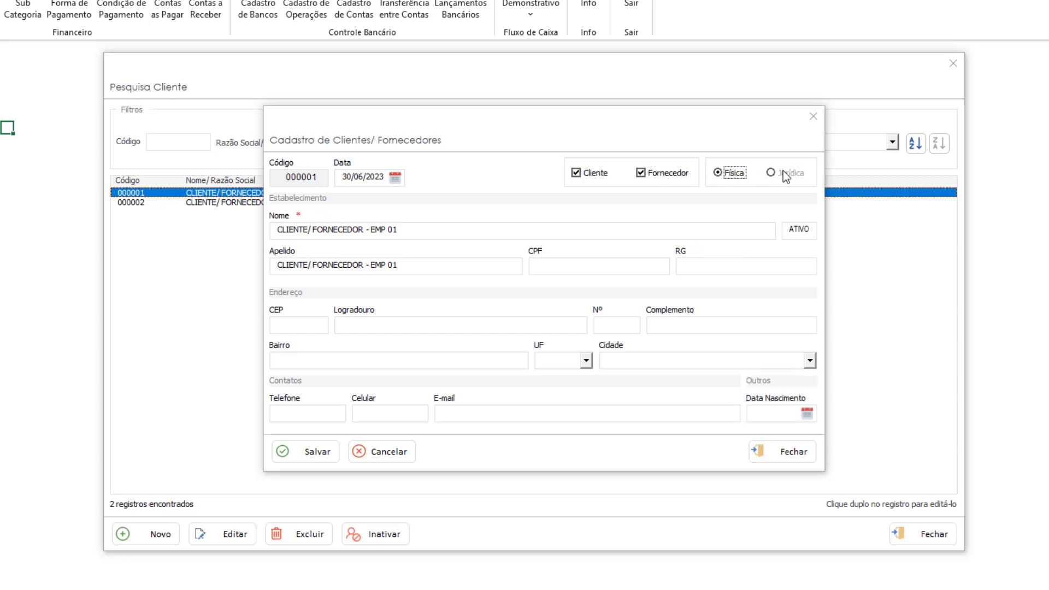
click(785, 173)
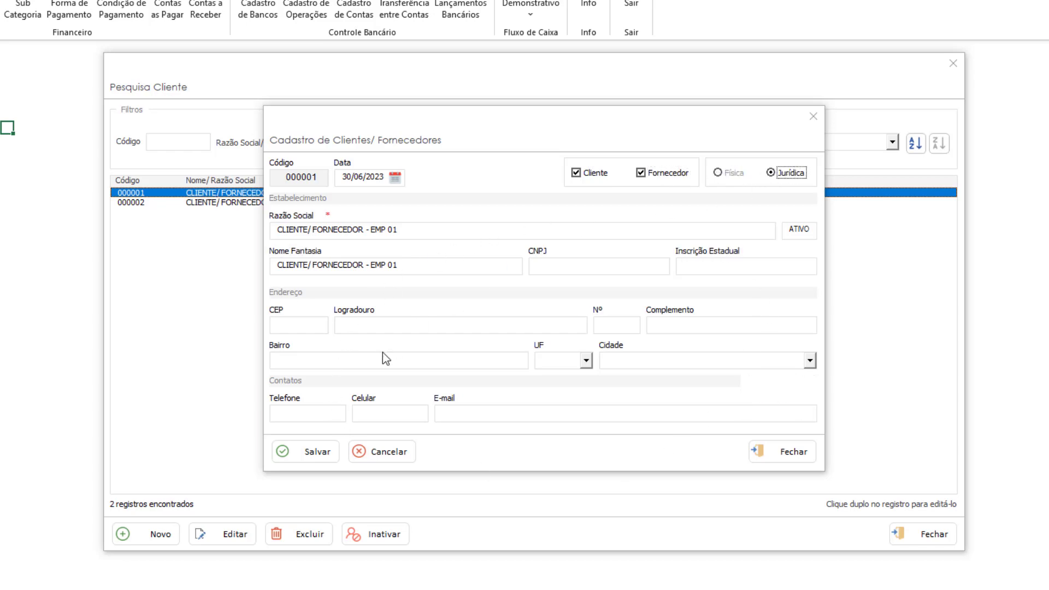
Look up the address from CEP 14808-530, then close the record without saving
click(300, 330)
text(14808-530)
key(Tab)
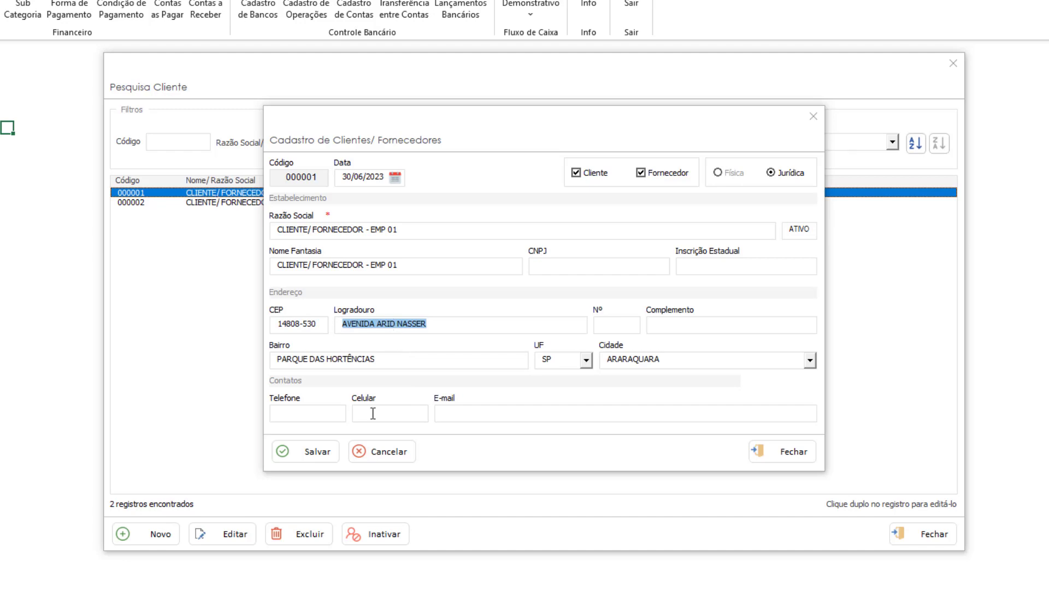
click(806, 453)
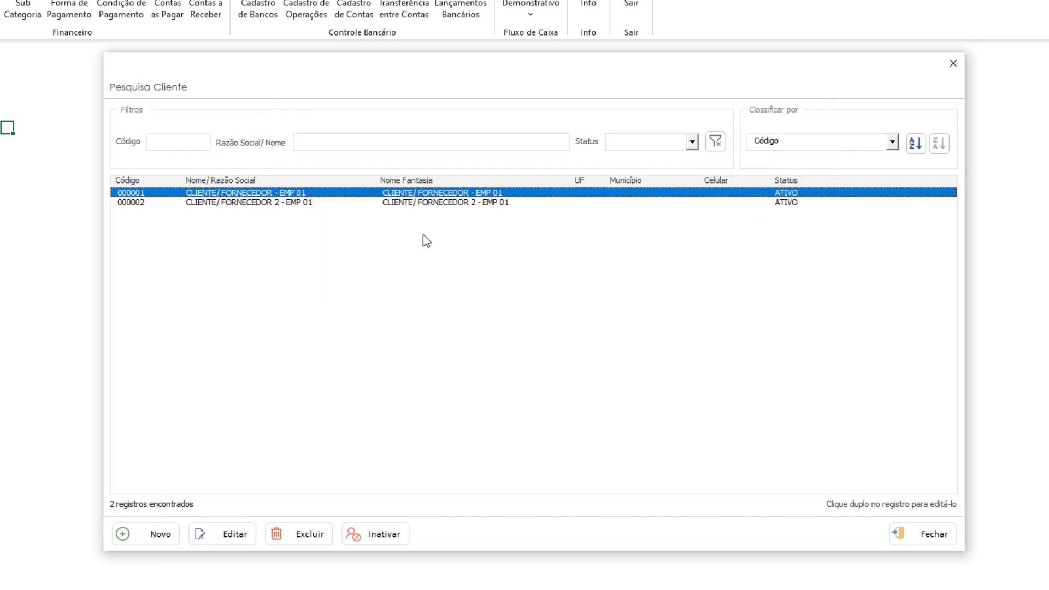
Try a blank new client record and close it, then reopen and close client 000001
click(166, 536)
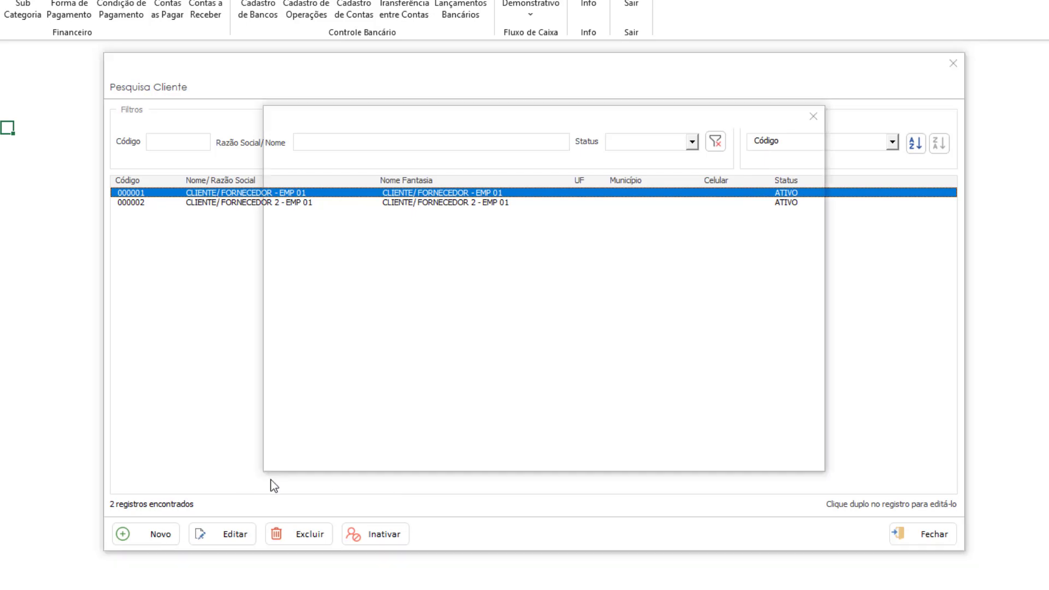
click(773, 451)
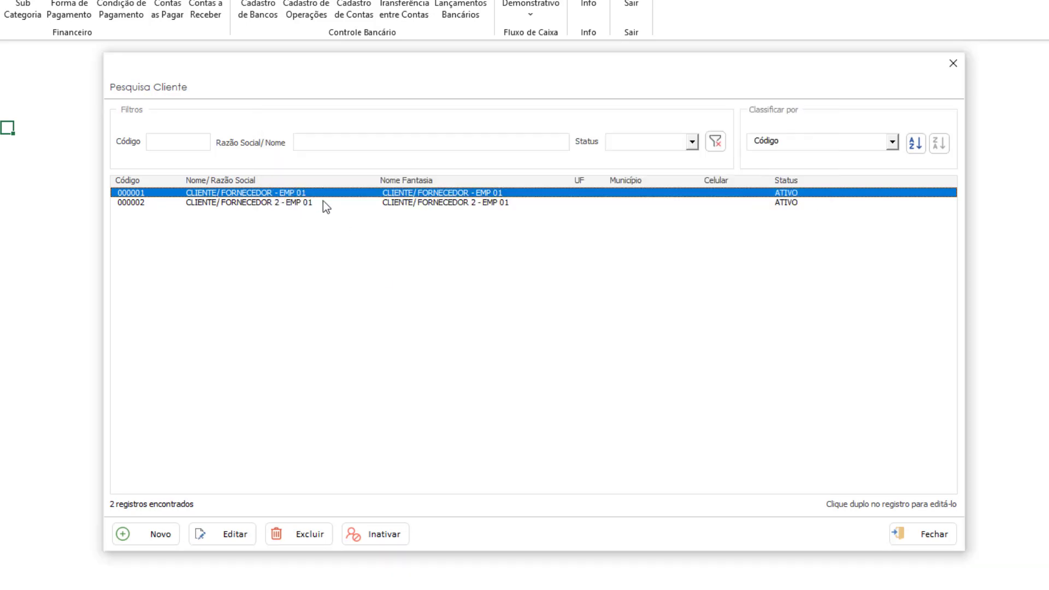
double_click(314, 193)
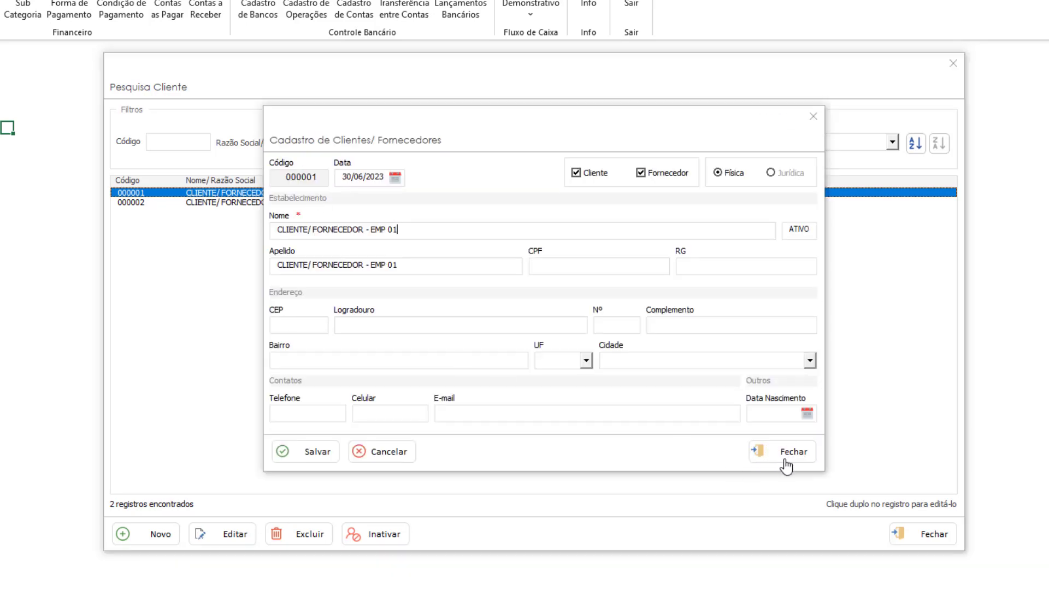
click(781, 459)
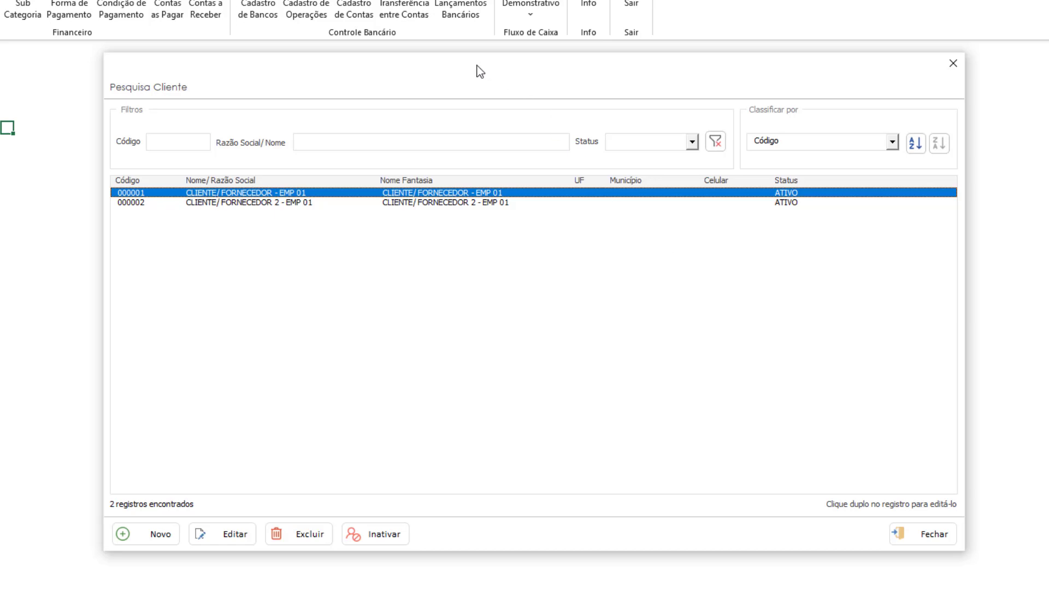
drag(476, 66, 490, 77)
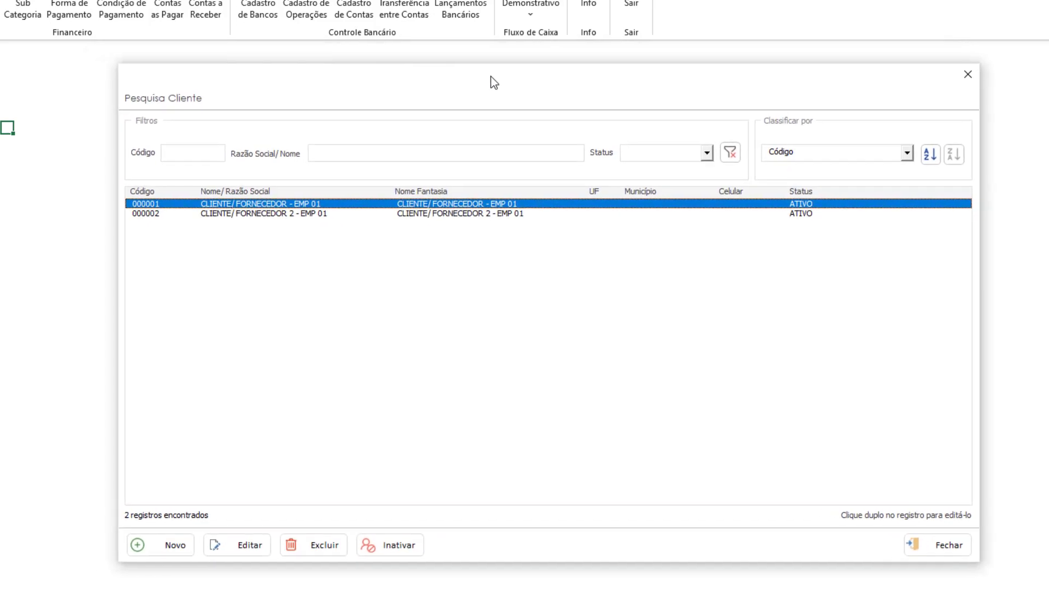
Close the client search and review cost centre 000001 CENTRO DE CUSTO - EMP 01 unchanged
click(936, 551)
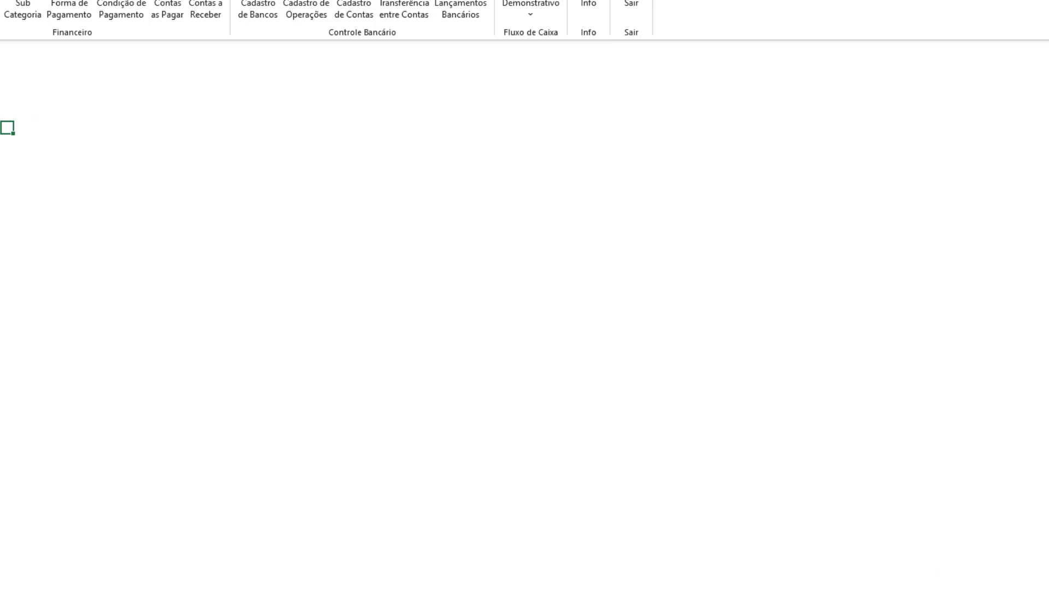
click(75, 66)
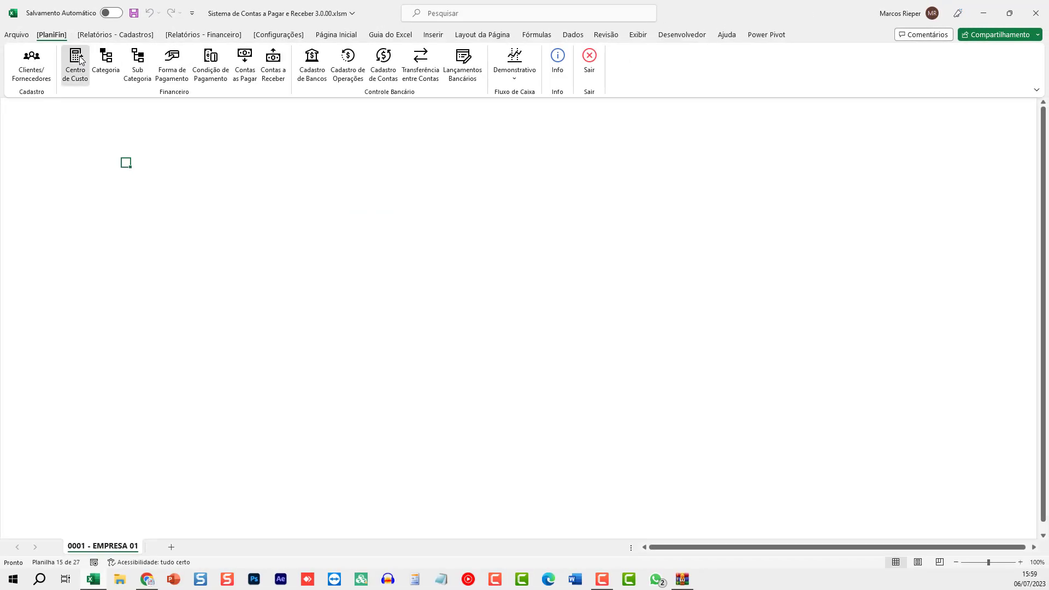
click(669, 226)
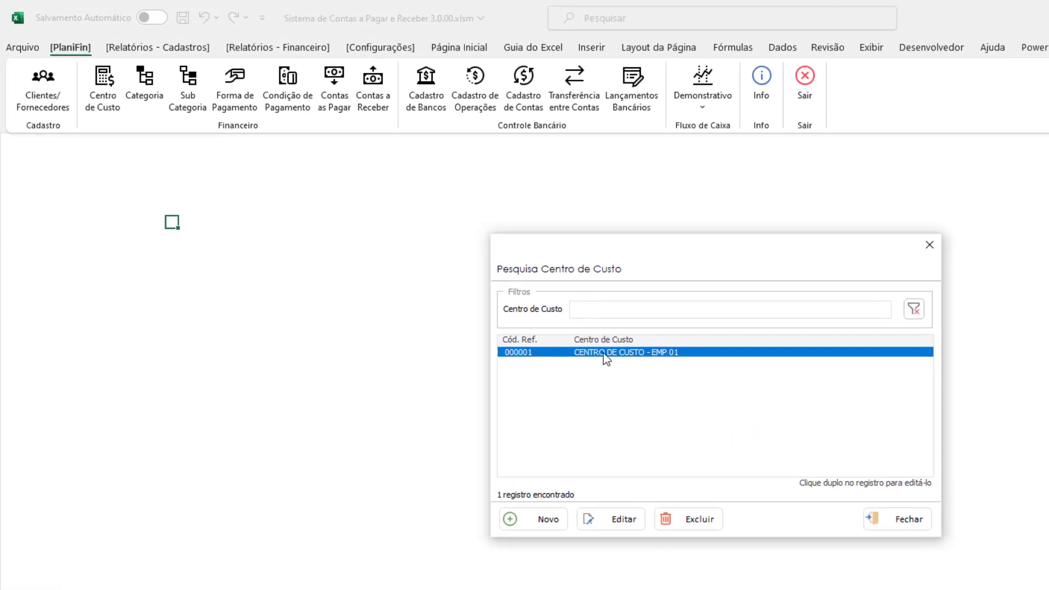
double_click(444, 258)
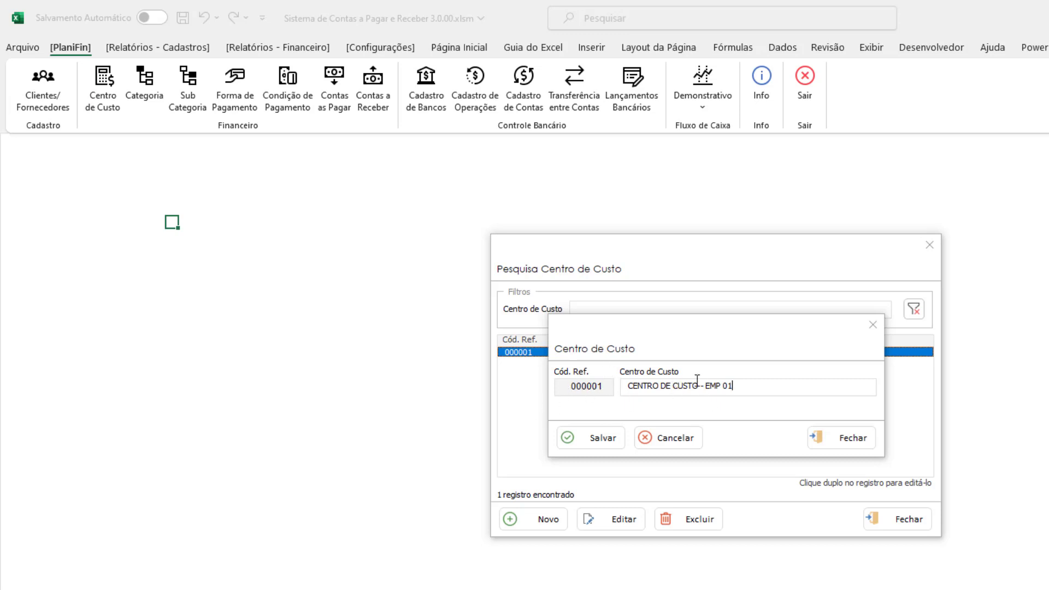
click(844, 445)
Review category 000001 CATEGORIA - EMP 01, then list all subcategories in the Sub Categoria lookup
click(905, 517)
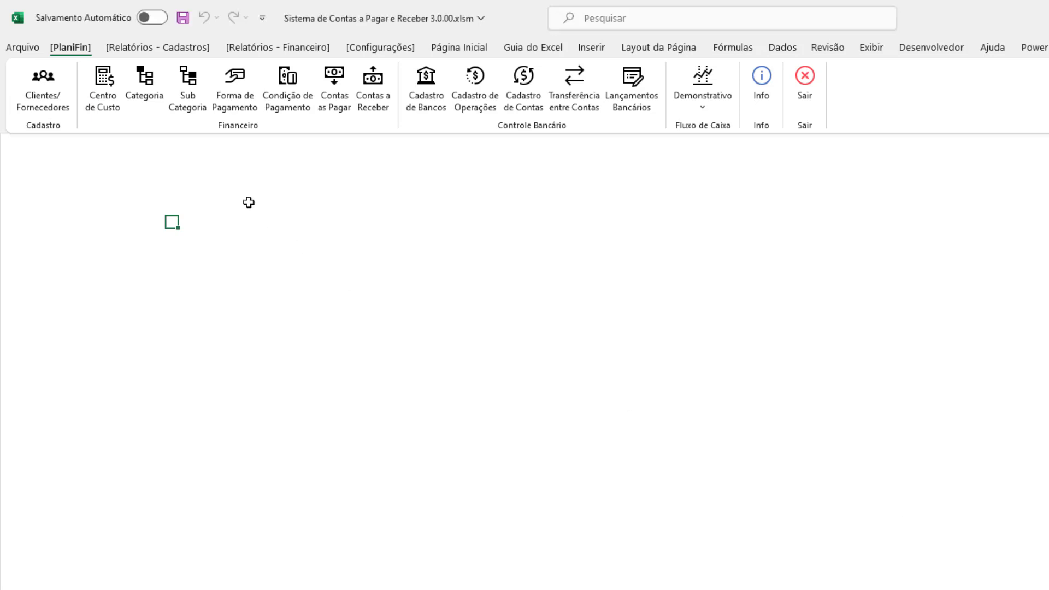
click(145, 88)
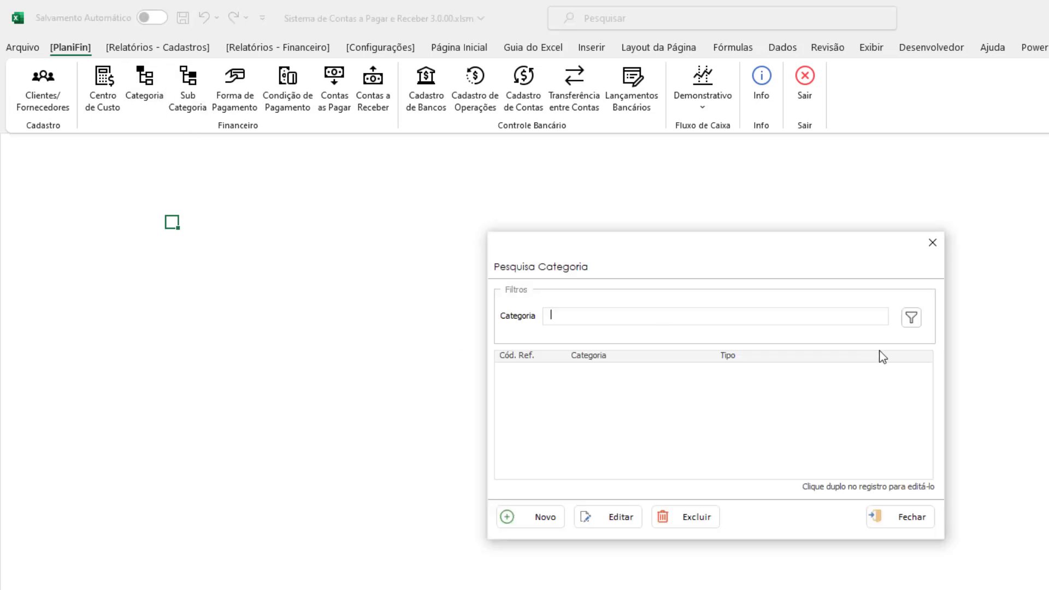
click(913, 317)
click(601, 516)
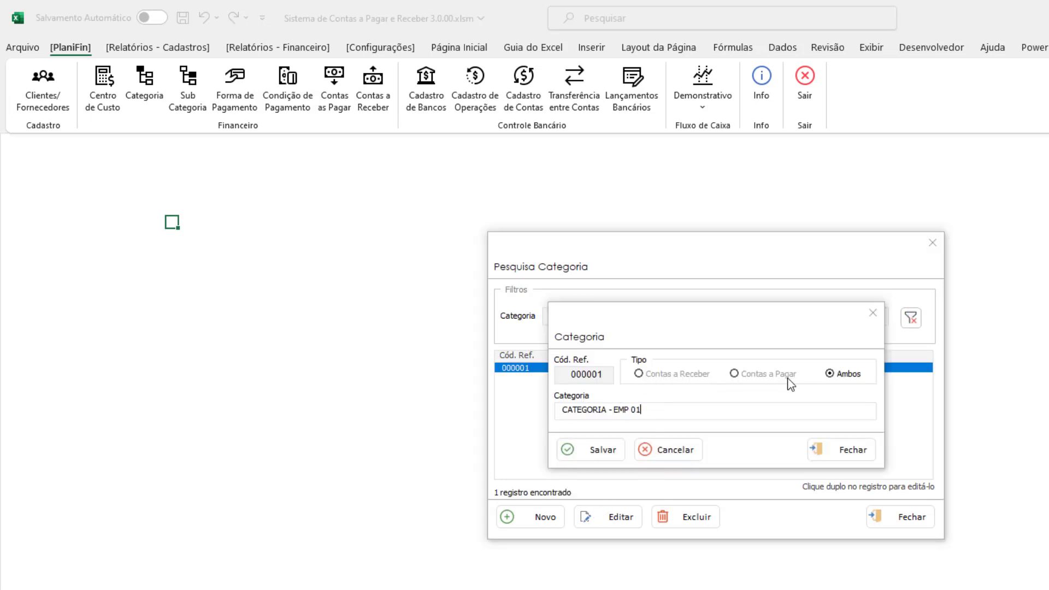
click(855, 456)
click(907, 517)
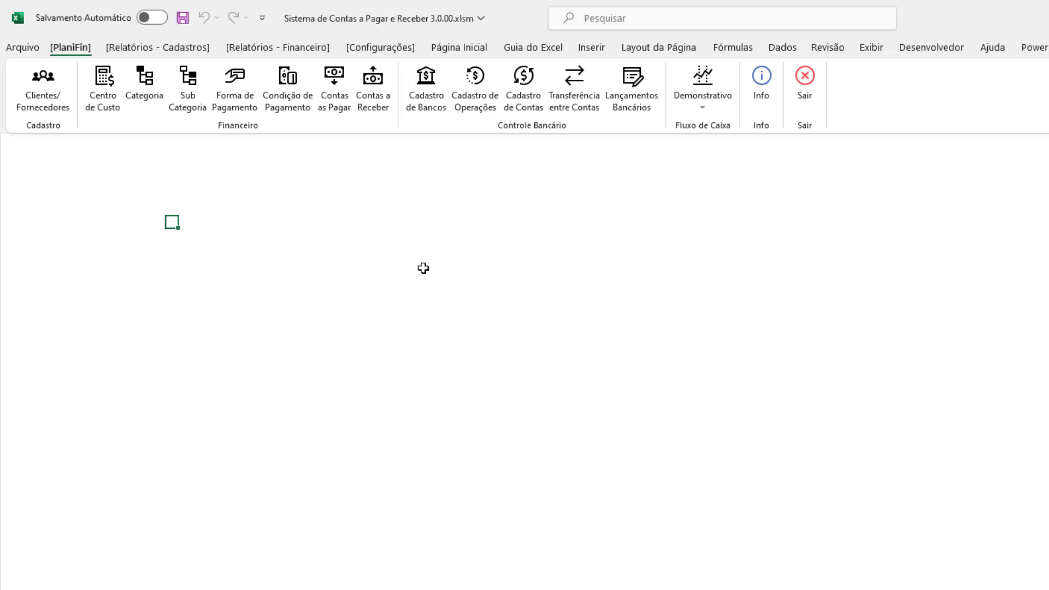
click(187, 87)
click(910, 326)
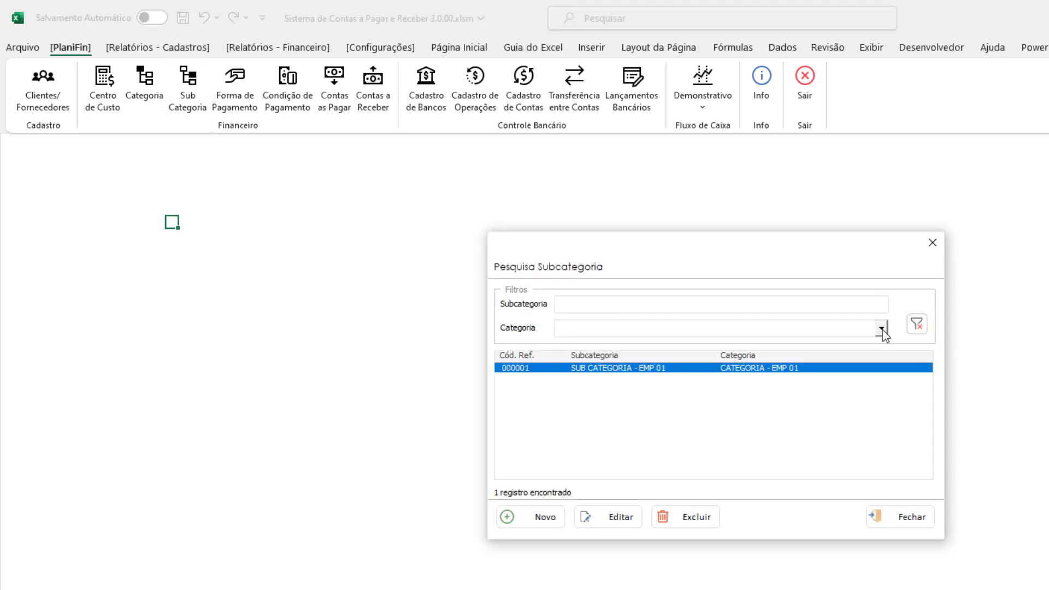
Open subcategory SUB CATEGORIA - EMP 01, peek at a new Categoria form, and close it unsaved
double_click(735, 368)
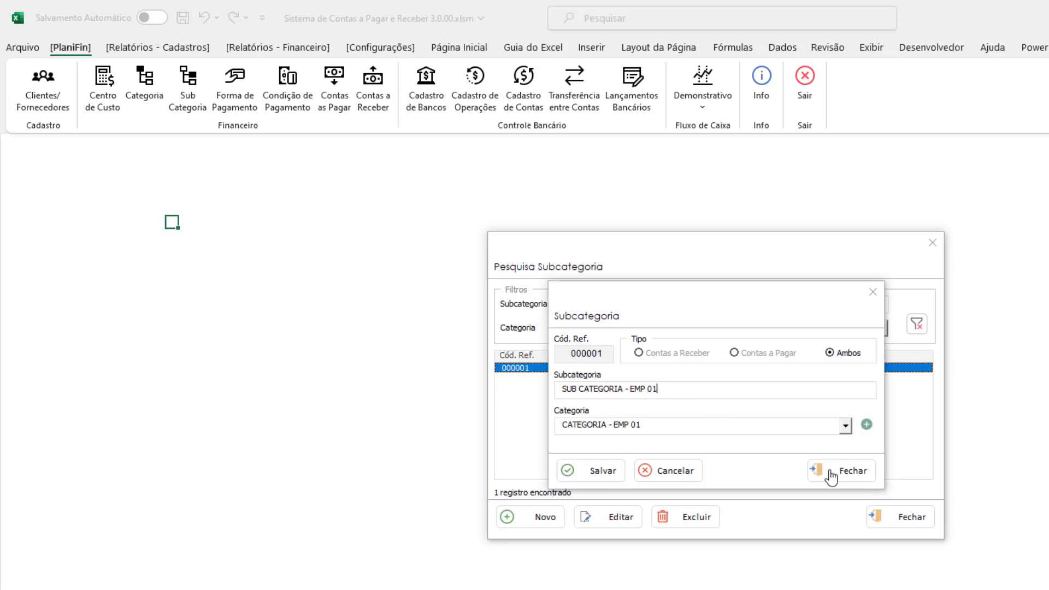
click(867, 425)
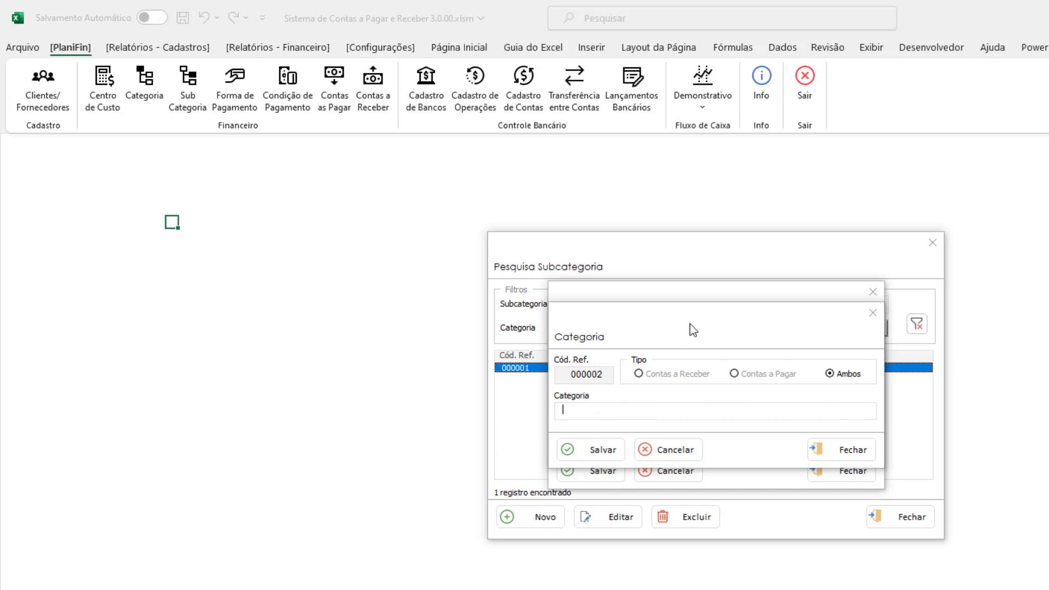
click(840, 453)
click(845, 476)
click(911, 517)
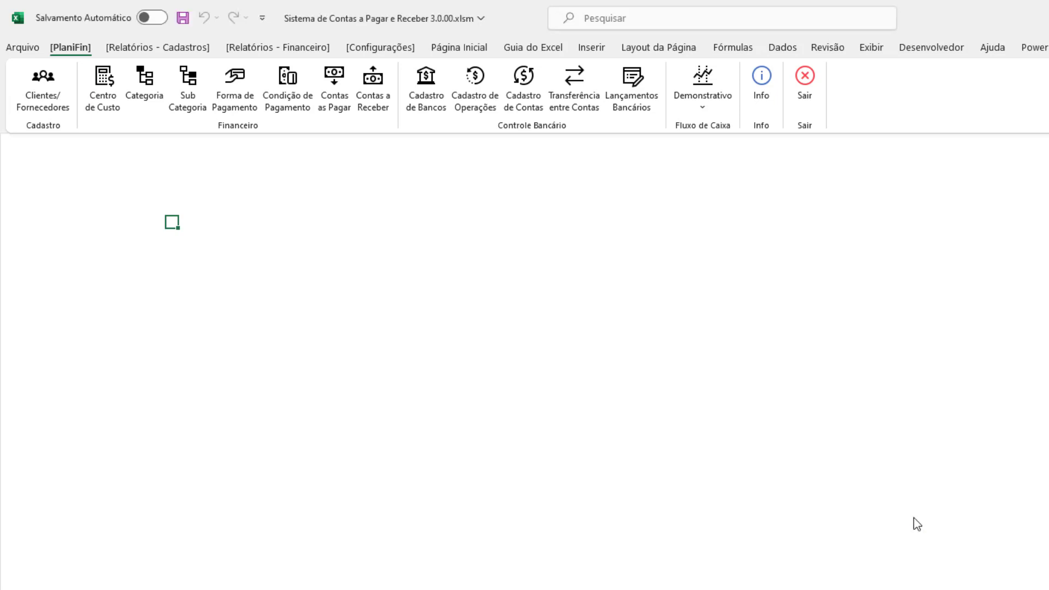
click(242, 90)
click(914, 323)
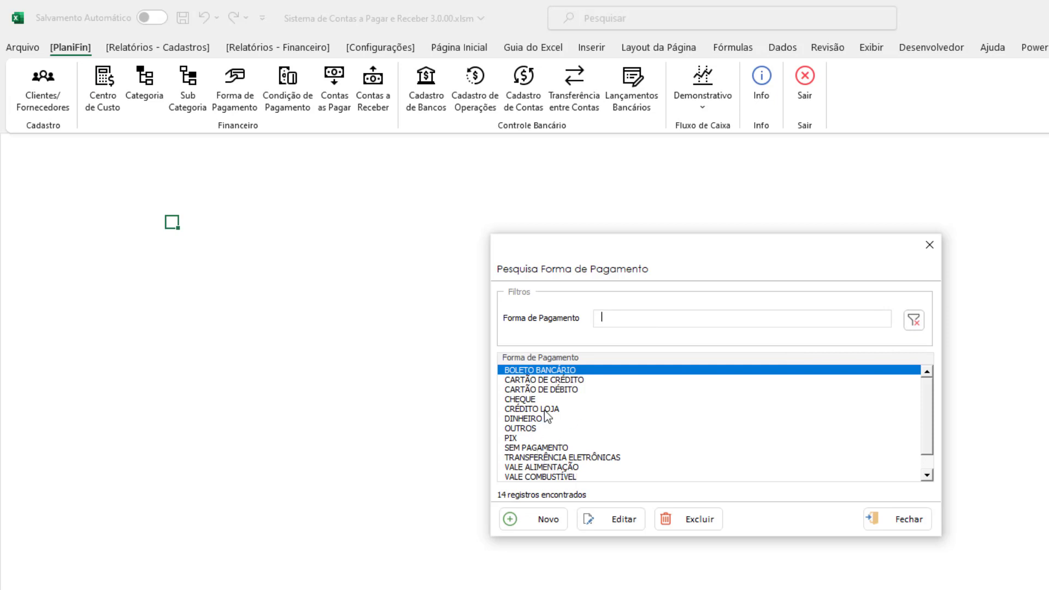
click(577, 448)
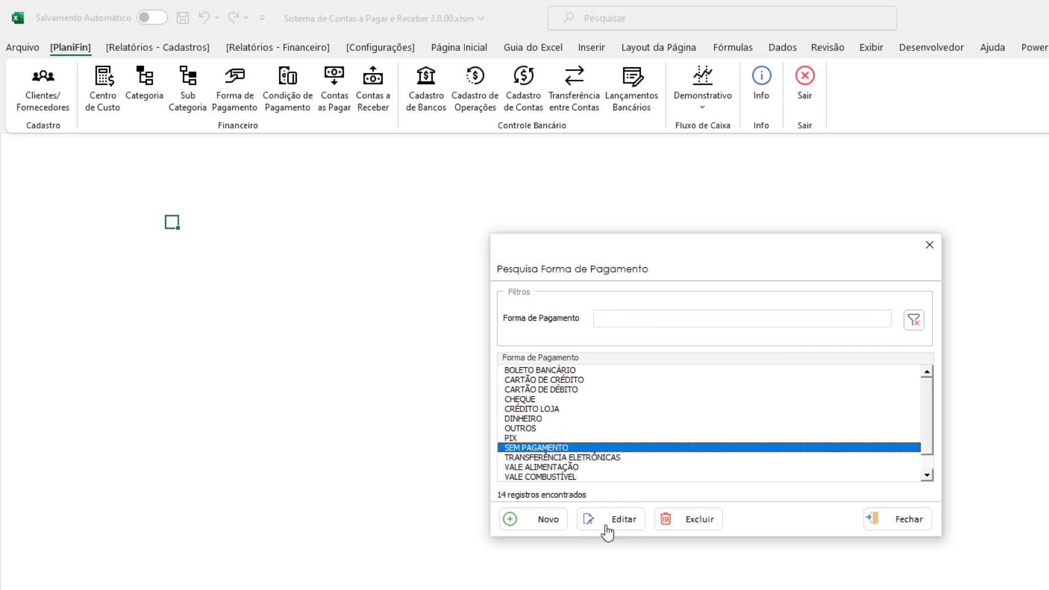
click(608, 533)
click(801, 435)
click(571, 400)
click(625, 522)
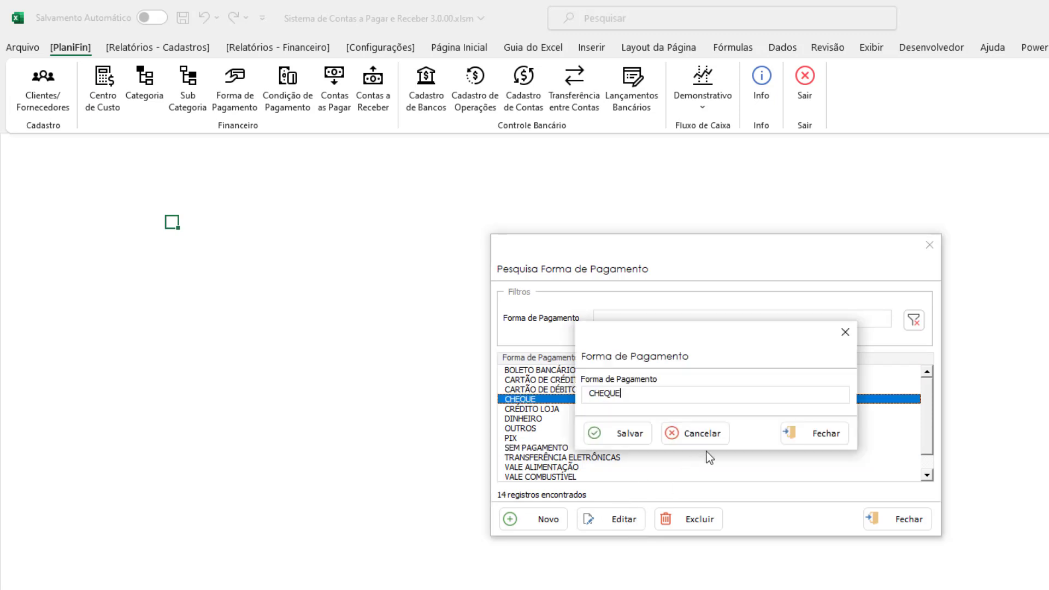
click(798, 432)
click(885, 517)
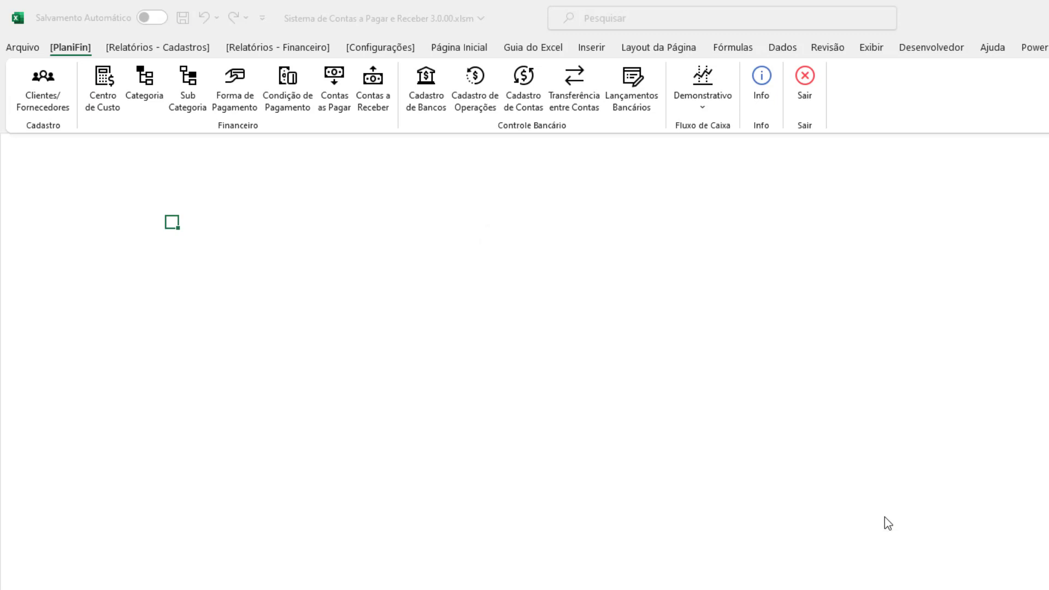
Review the existing MENSAL - 12X payment condition, keeping its OUTROS payment method
click(287, 88)
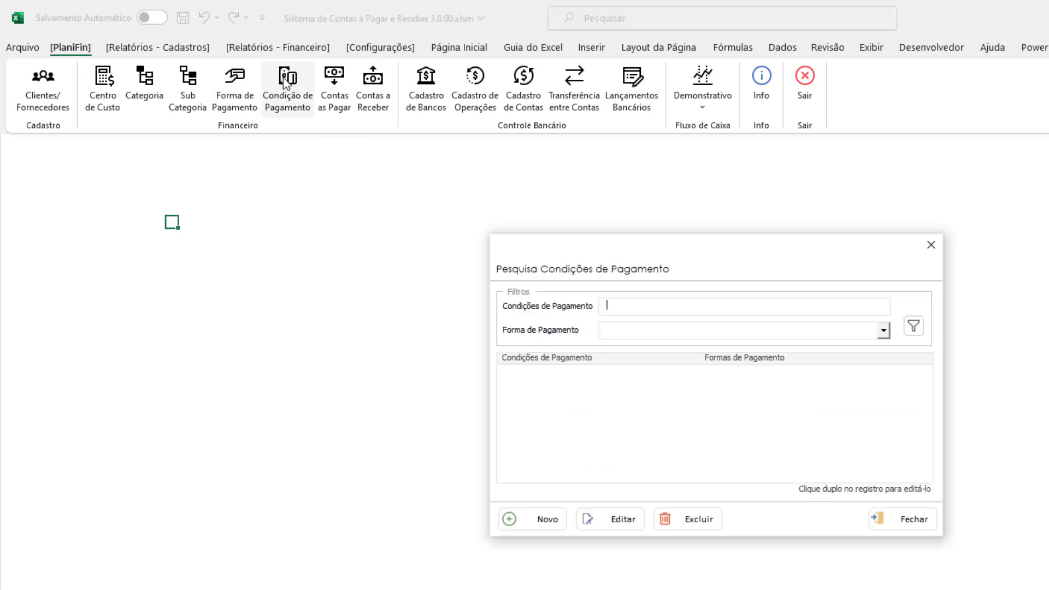
click(913, 328)
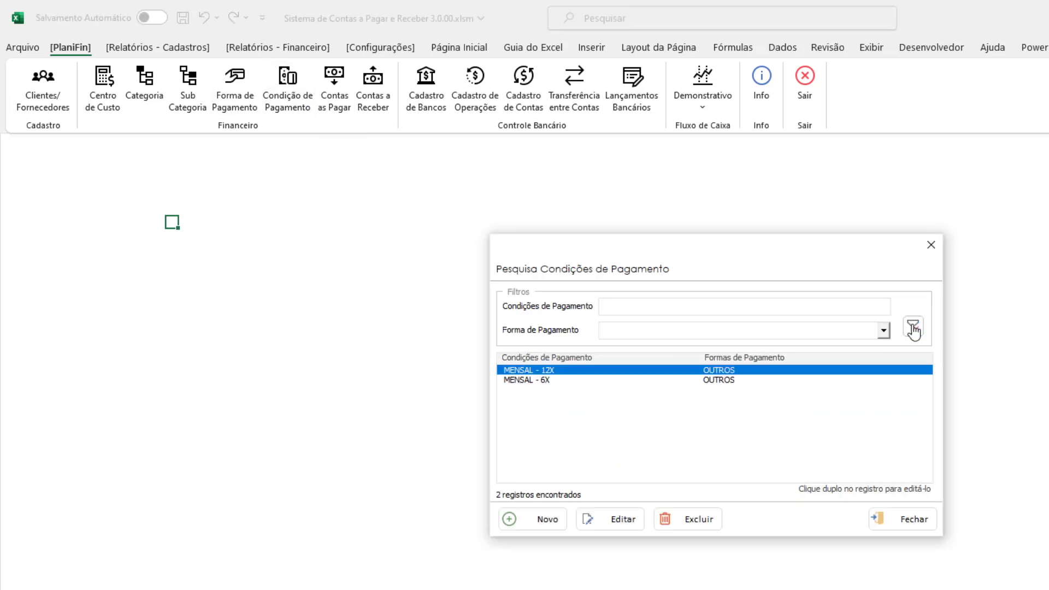
click(602, 523)
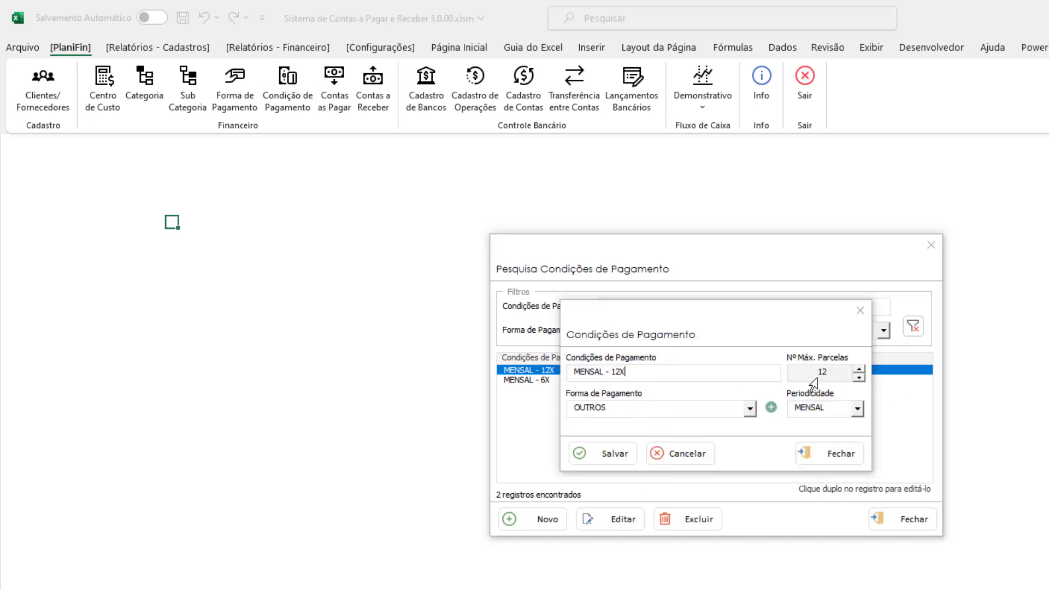
click(750, 410)
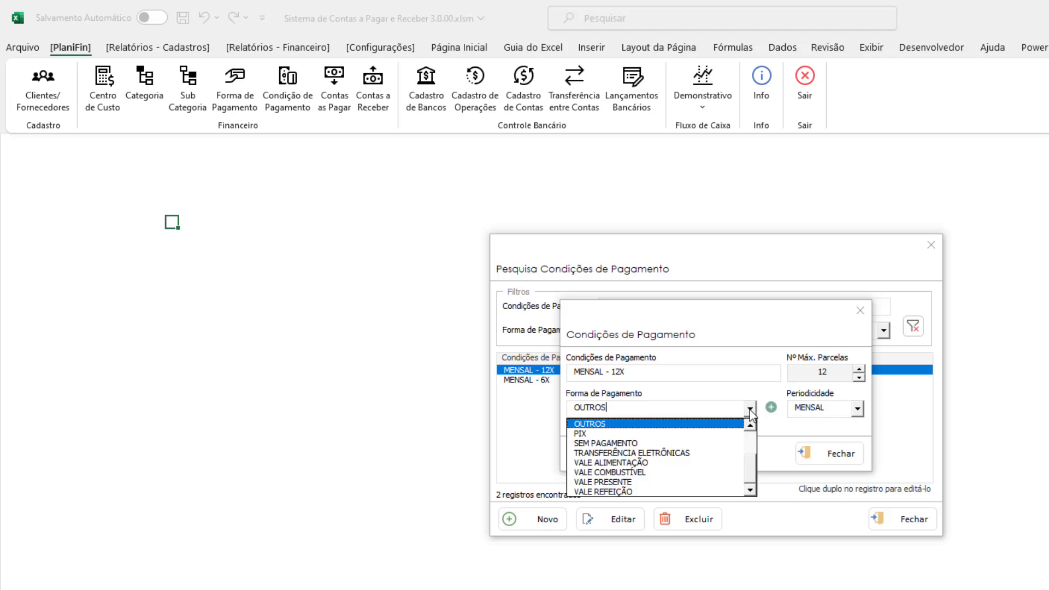
click(750, 410)
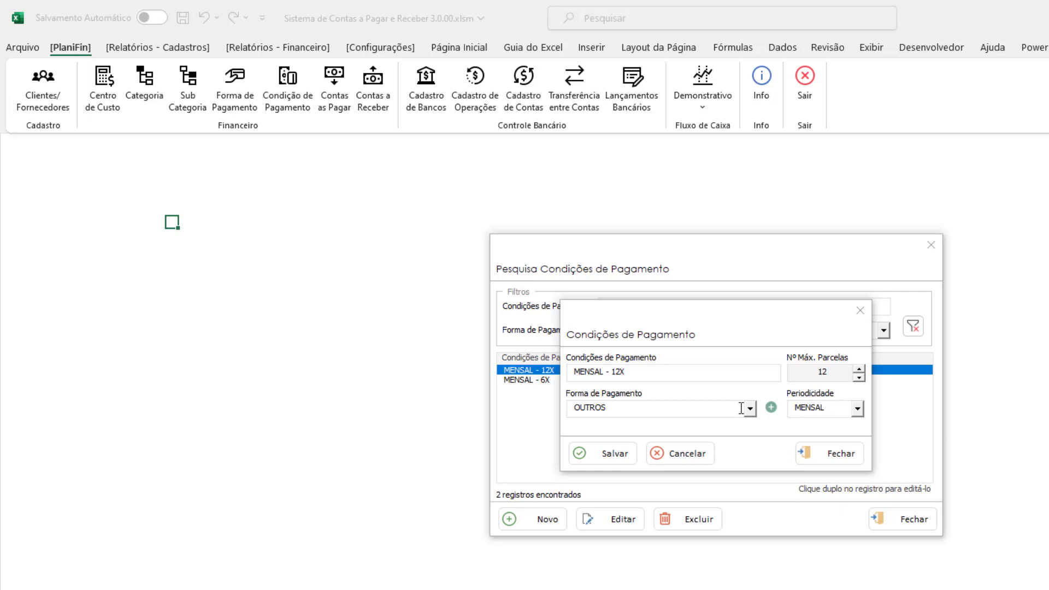
click(844, 457)
text(P)
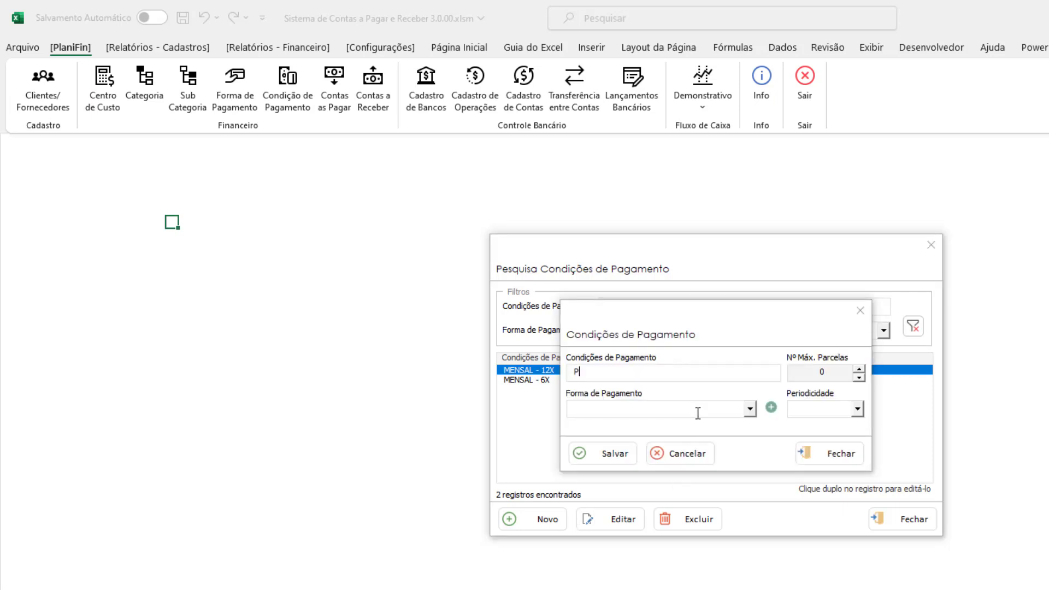
Enter PARCELAMENTO 10X with up to 10 instalments, payment method CHEQUE and periodicity MENSAL
text(ARCELAMENTO )
text(10X)
click(858, 369)
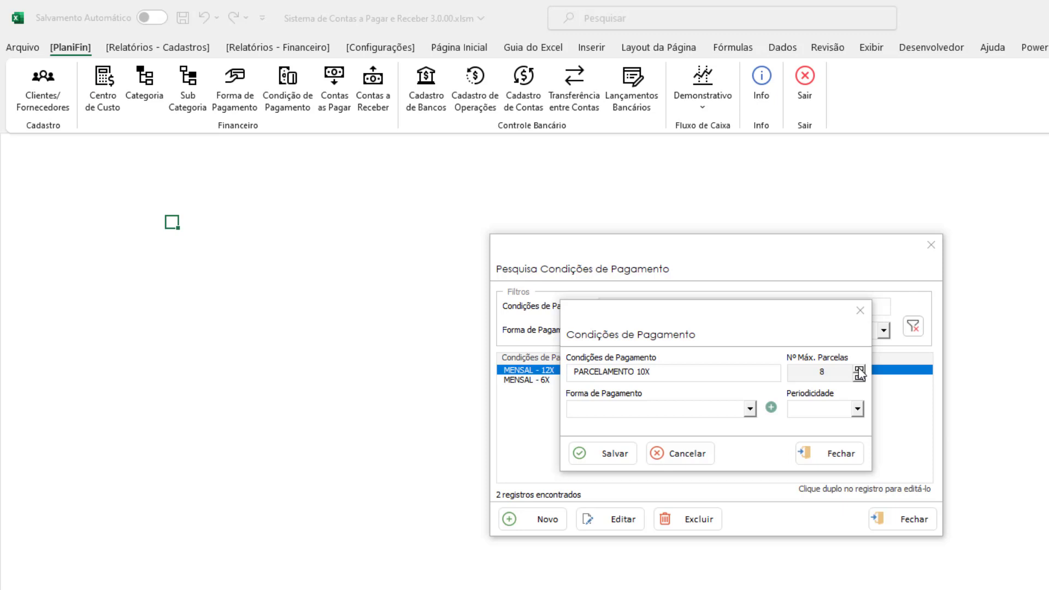
click(859, 368)
click(859, 369)
click(750, 409)
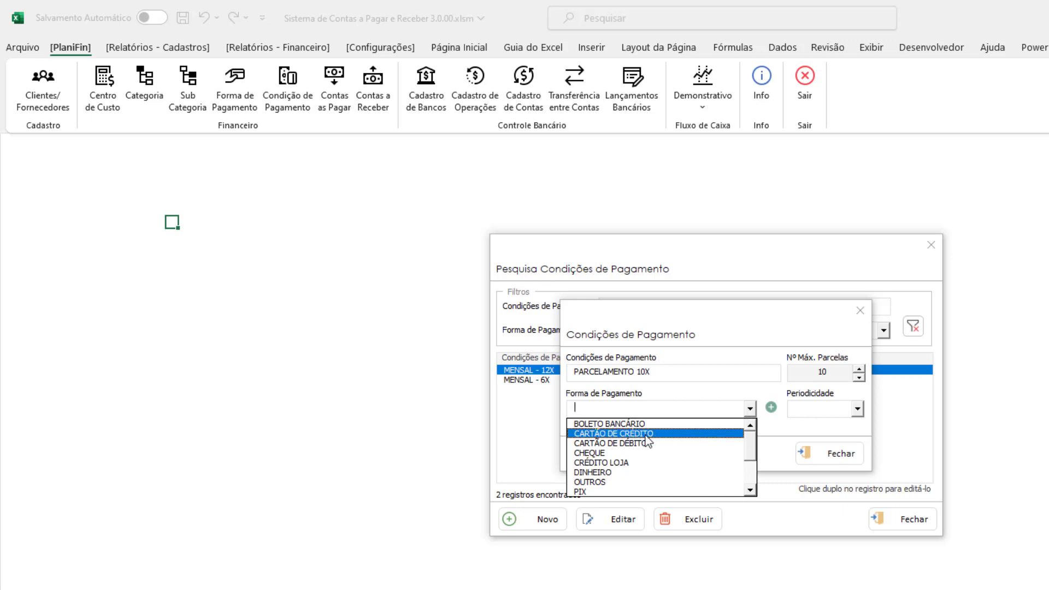
click(634, 453)
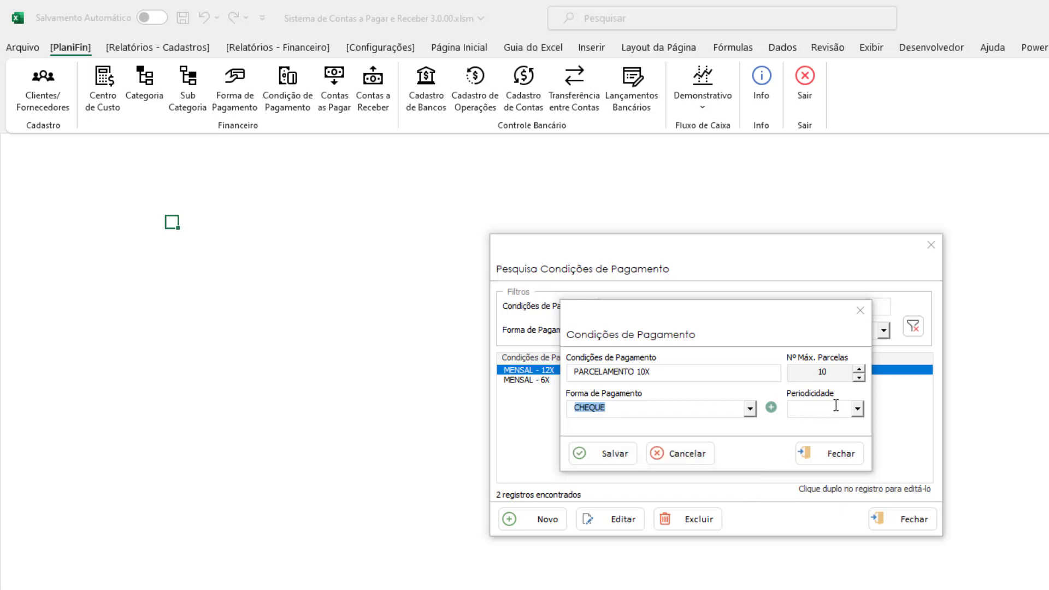
click(857, 408)
click(814, 439)
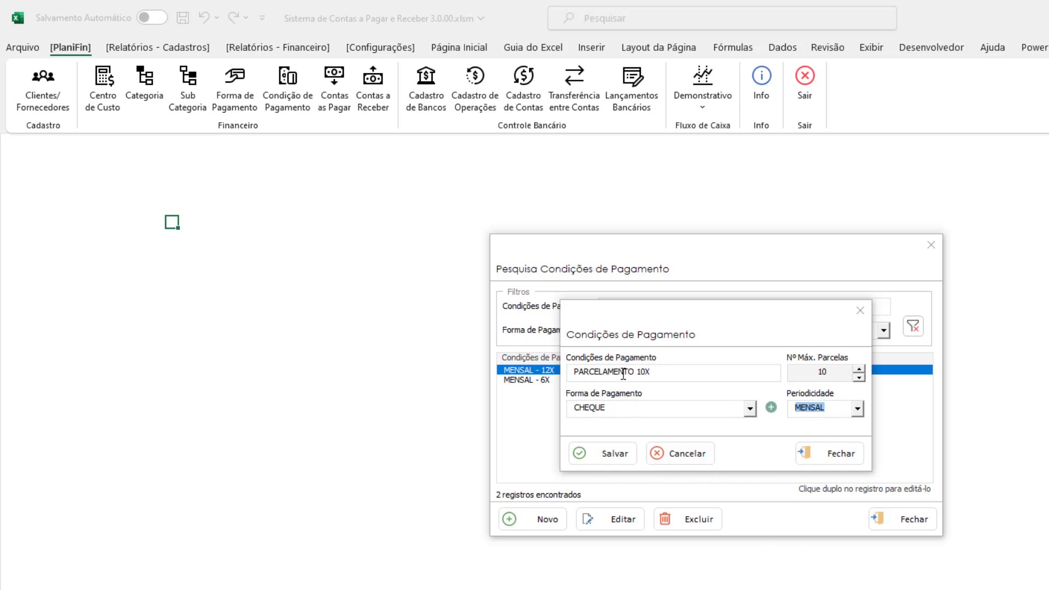
Save the PARCELAMENTO 10X condition and close the payment condition windows
click(597, 460)
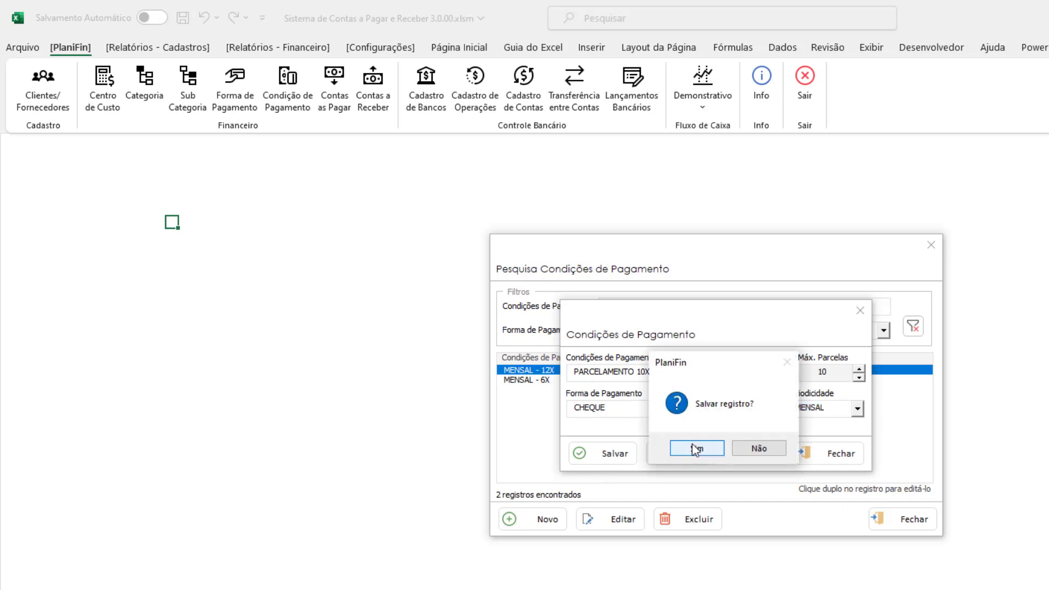
click(707, 448)
click(765, 449)
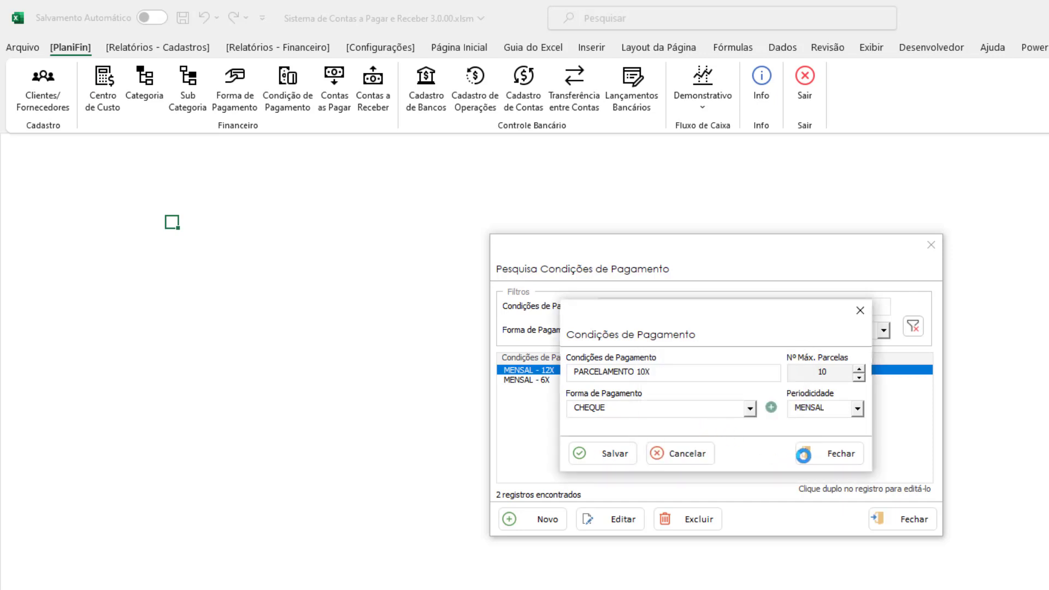
click(814, 456)
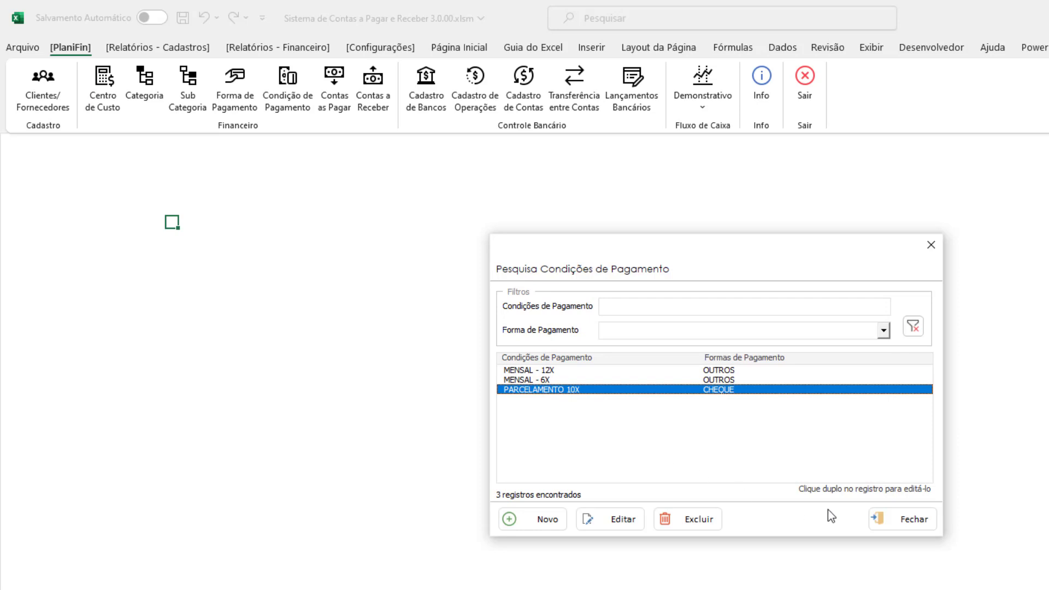
click(894, 526)
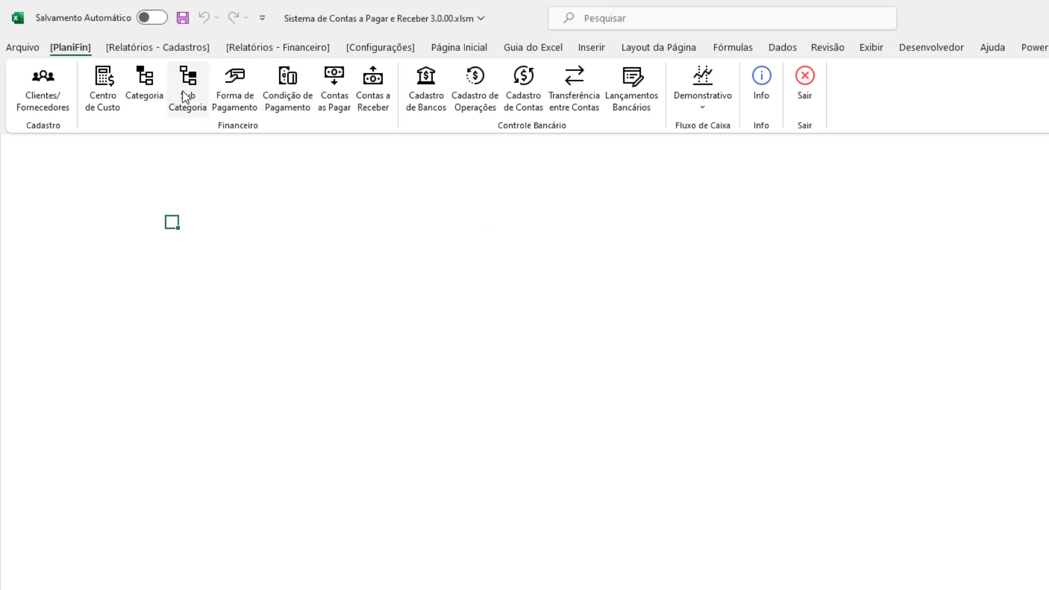
Open the accounts payable lookup and try the period presets, ending on Mês atual
click(334, 87)
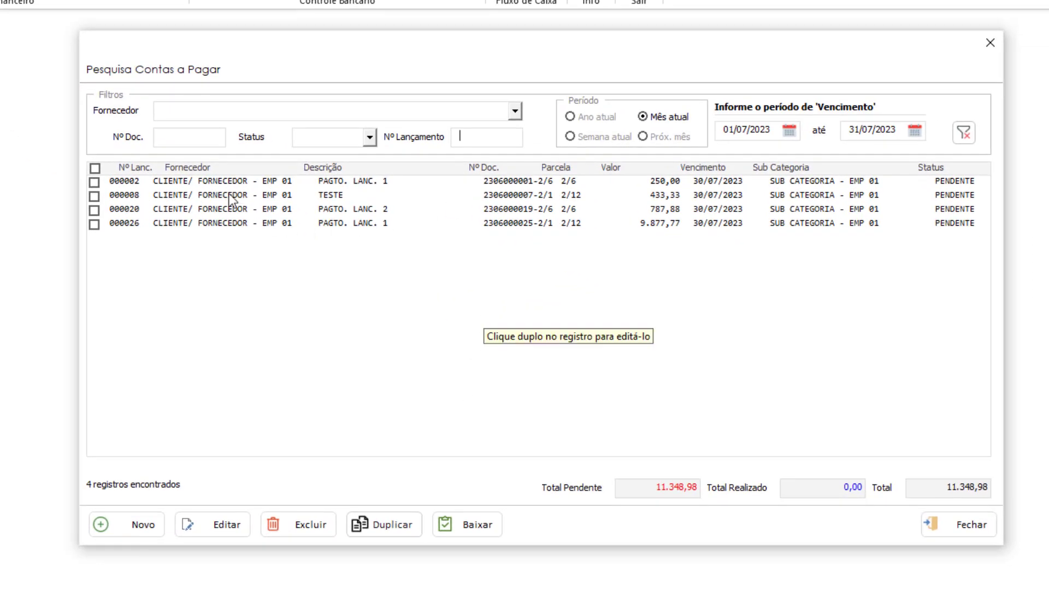
click(592, 116)
click(598, 136)
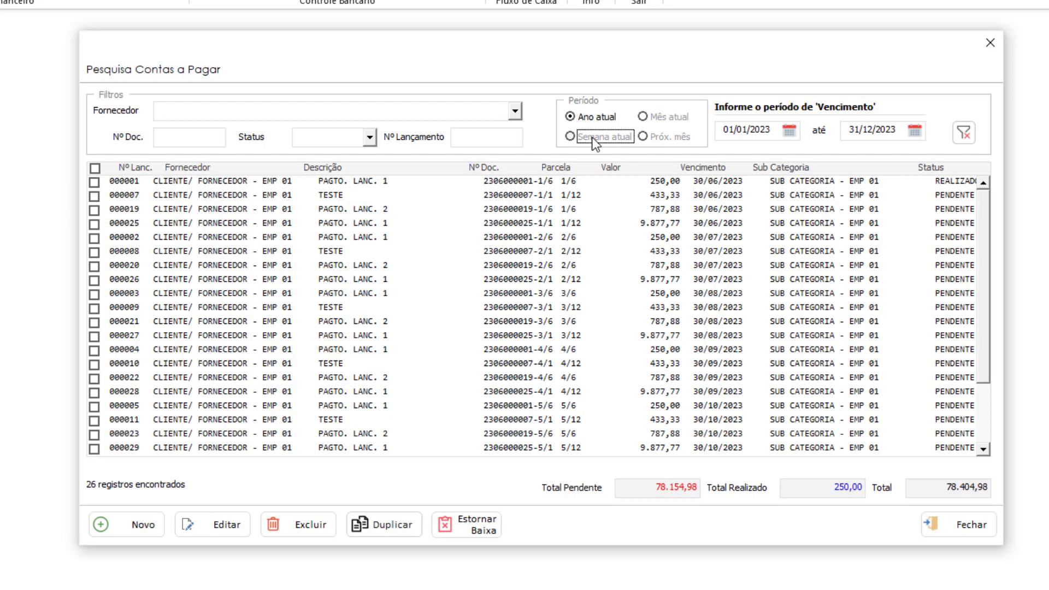
click(672, 136)
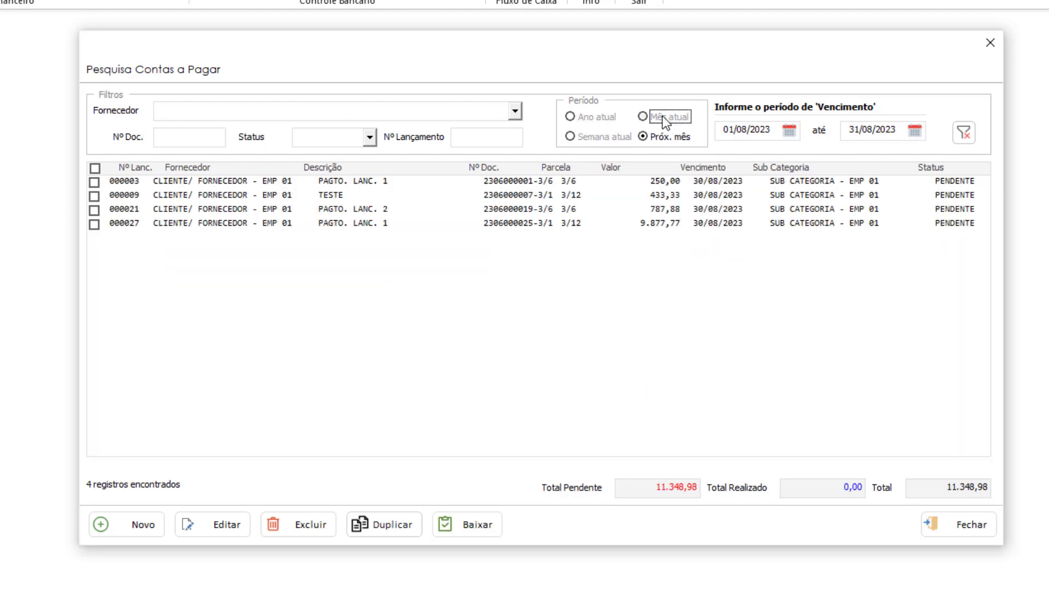
click(665, 117)
Set the end due date to 06/07/2024 and filter, listing 32 payables totalling 118.611,54
click(914, 131)
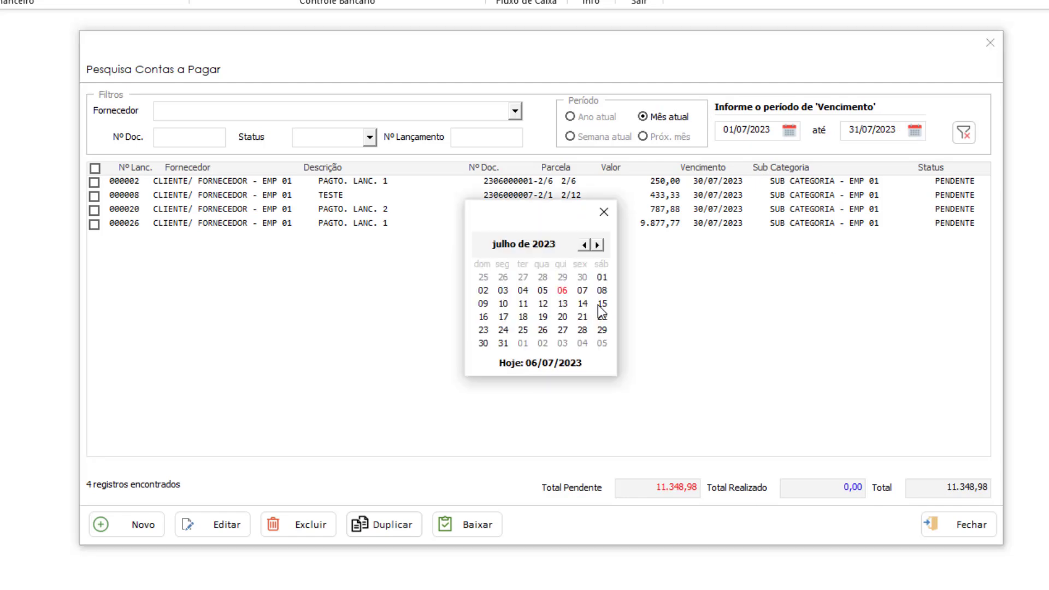
click(605, 211)
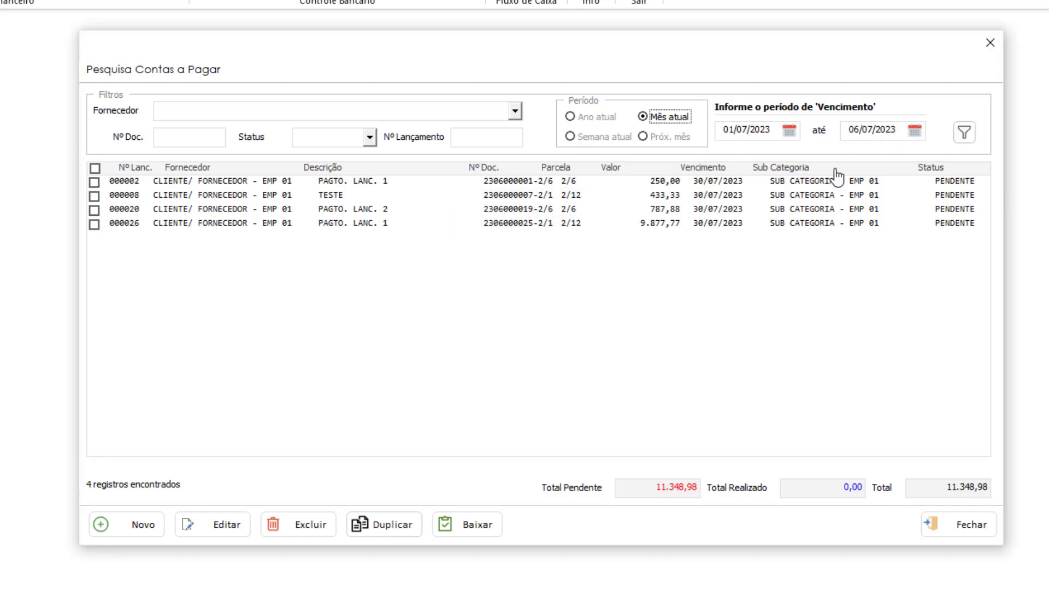
click(886, 129)
text(4)
click(965, 132)
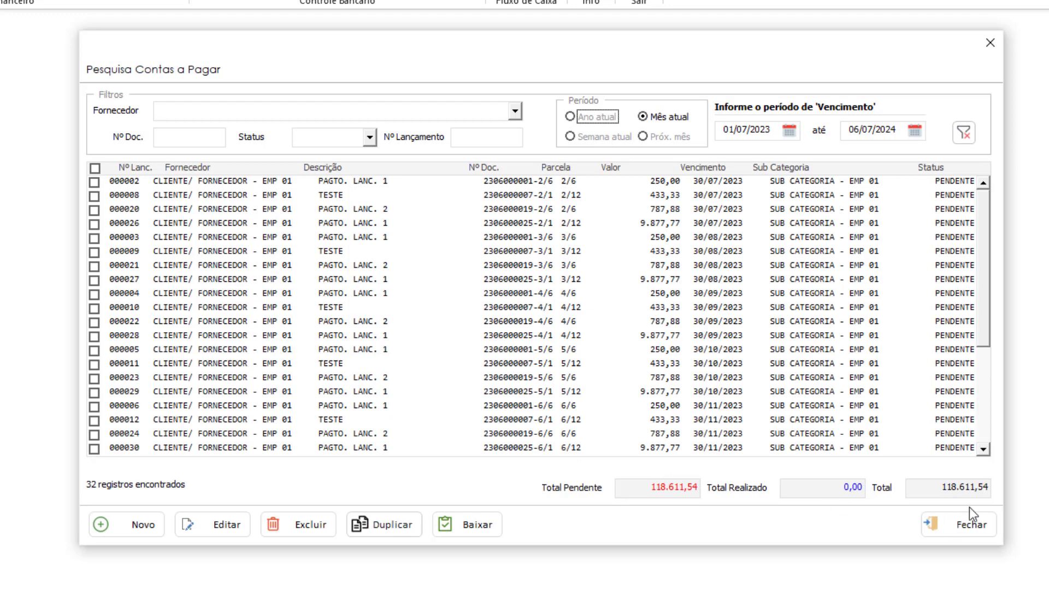
Settle installment 000003 for its full 250,00 from CONTA CORRENTE - EMP 01 and confirm
click(291, 238)
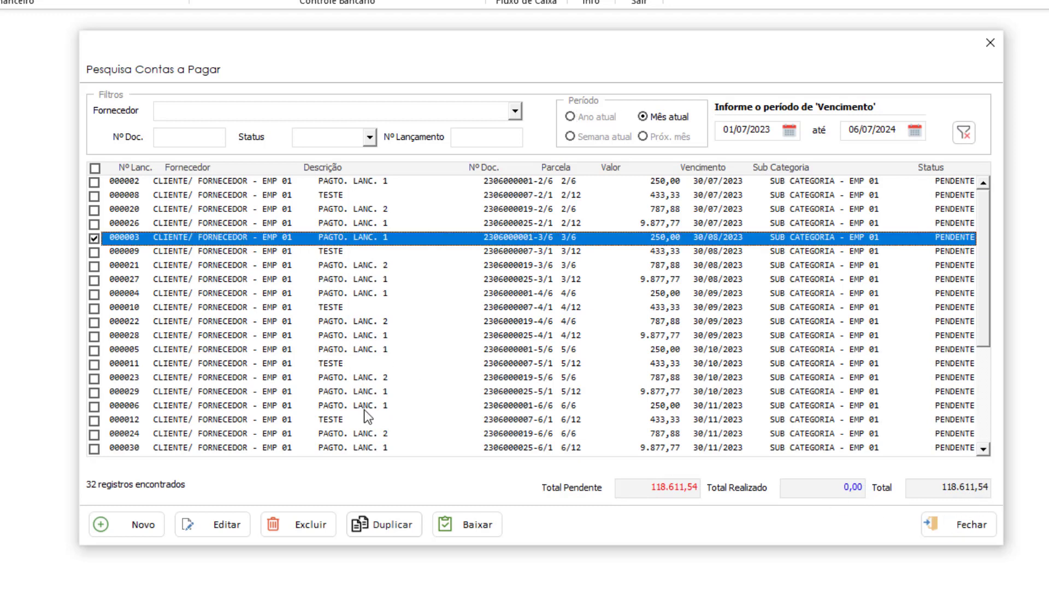
click(466, 526)
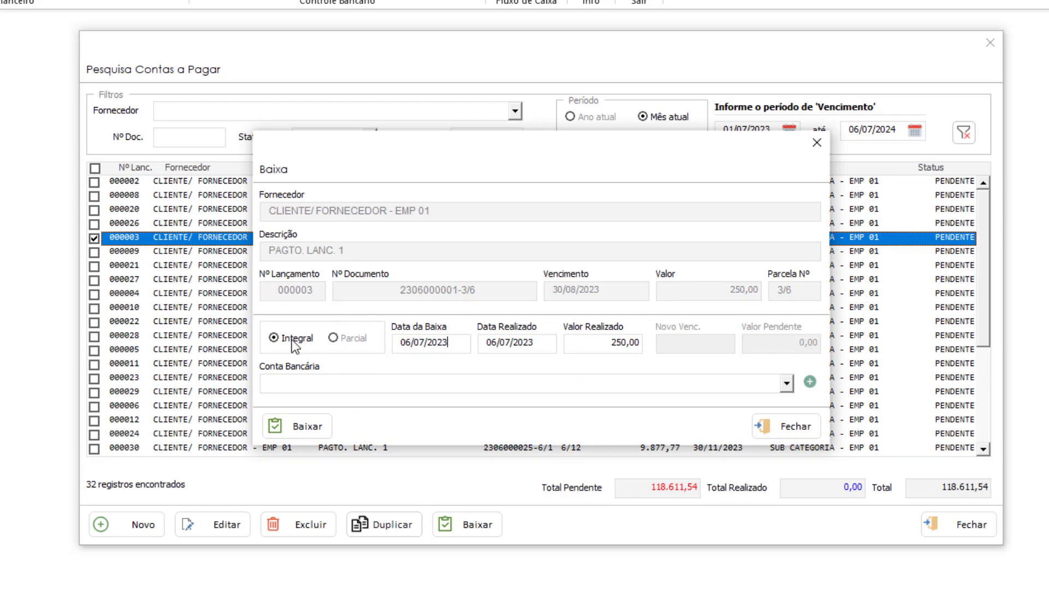
click(347, 339)
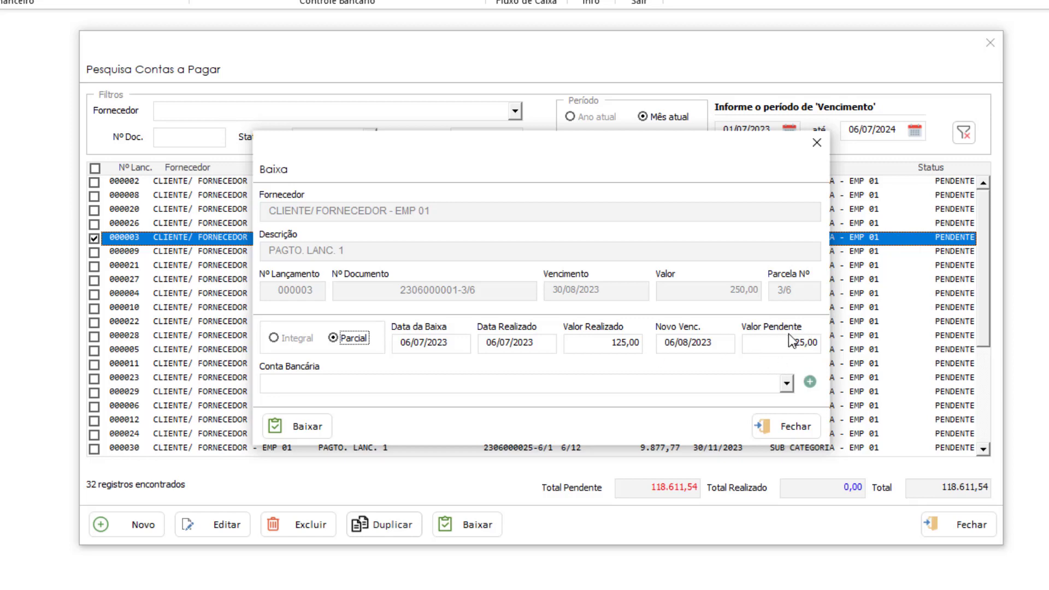
click(293, 339)
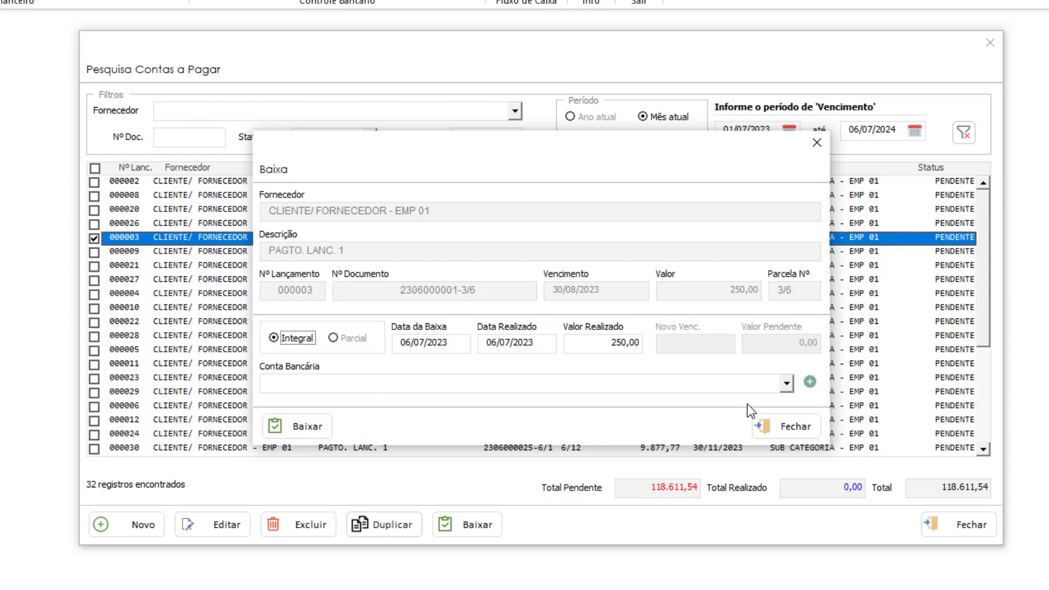
click(787, 382)
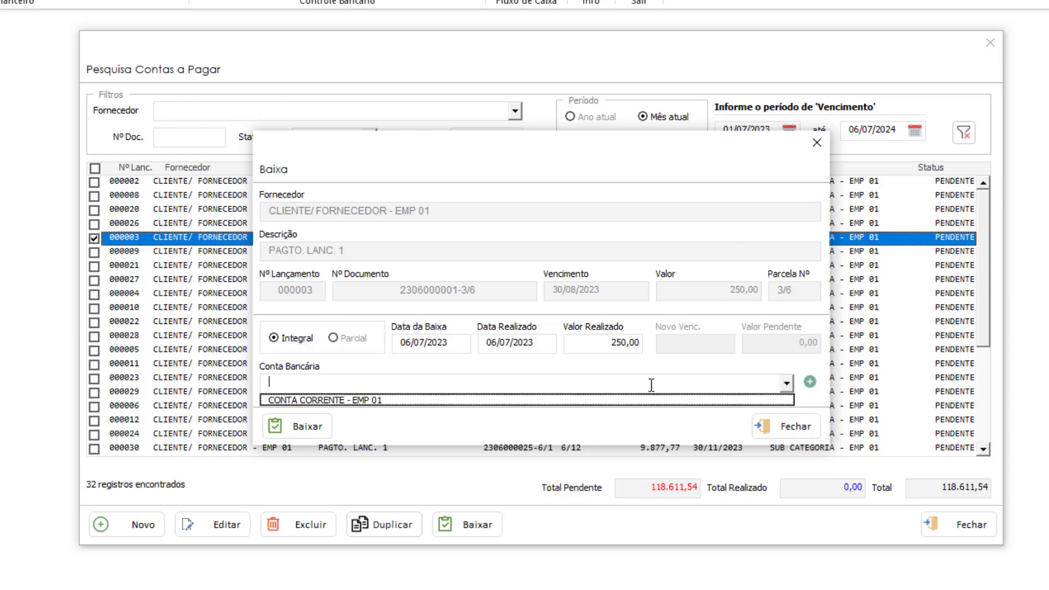
click(459, 399)
click(301, 432)
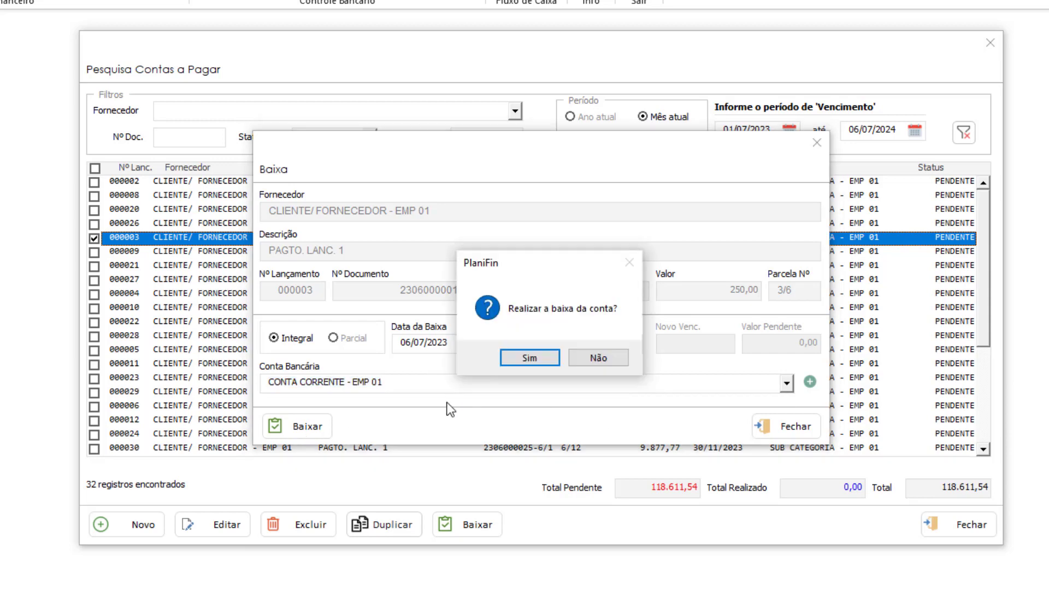
click(542, 357)
click(586, 358)
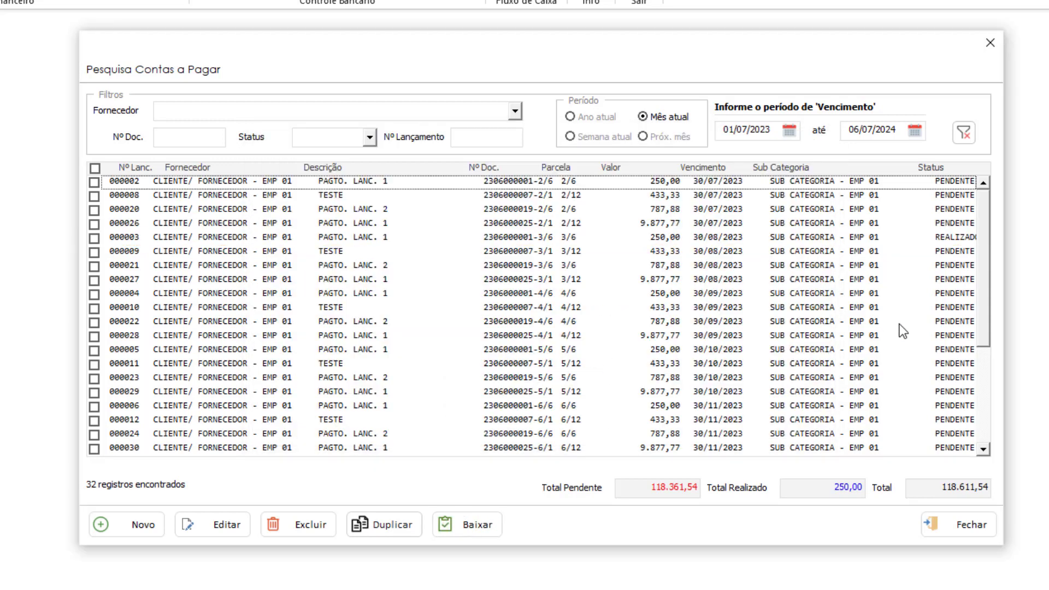
Reverse the settlement of installment 000003
click(965, 239)
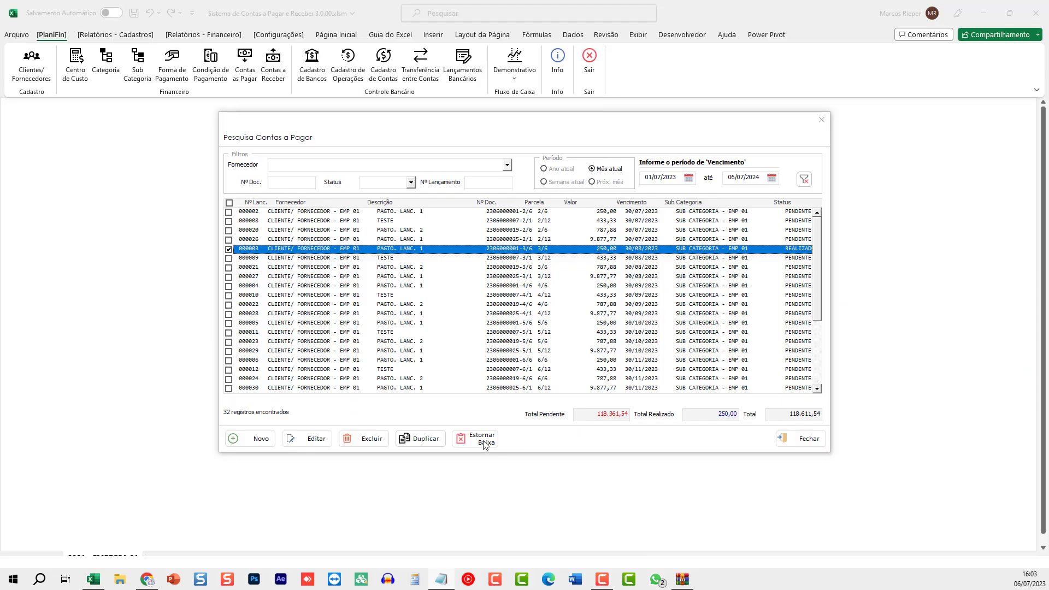
click(475, 438)
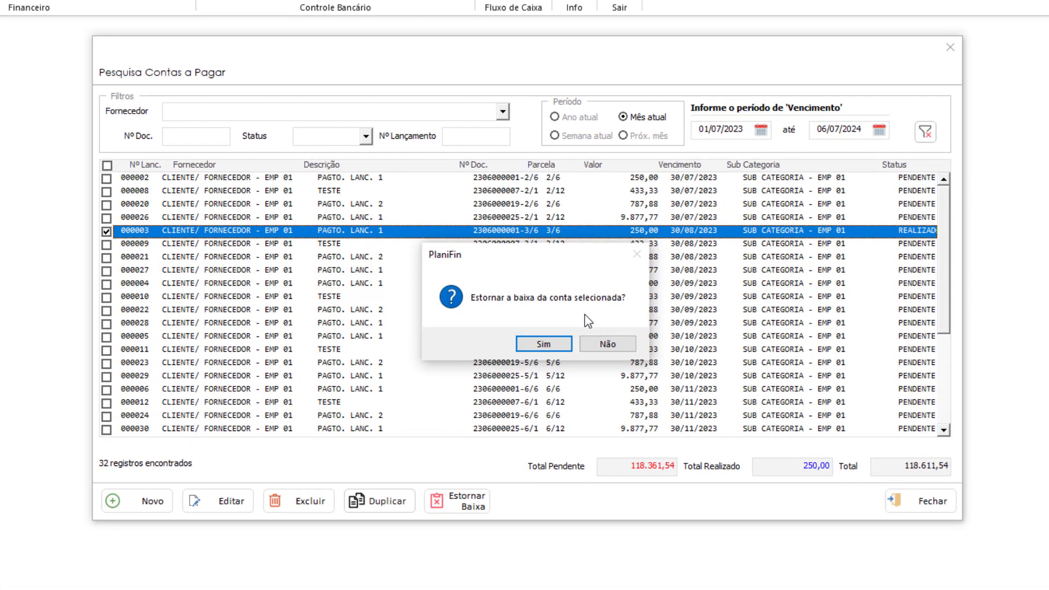
click(554, 342)
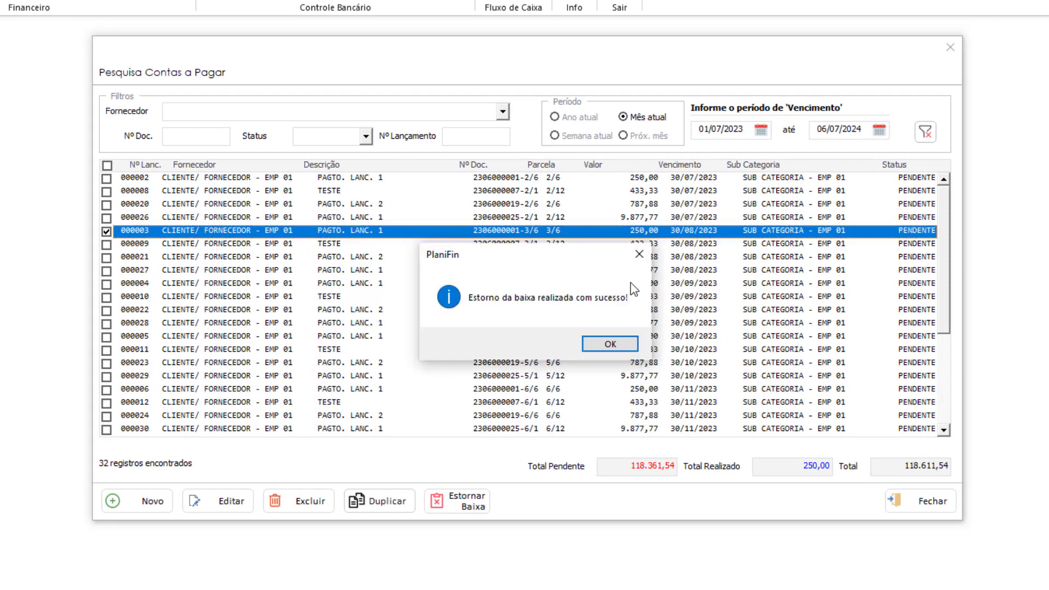
click(599, 348)
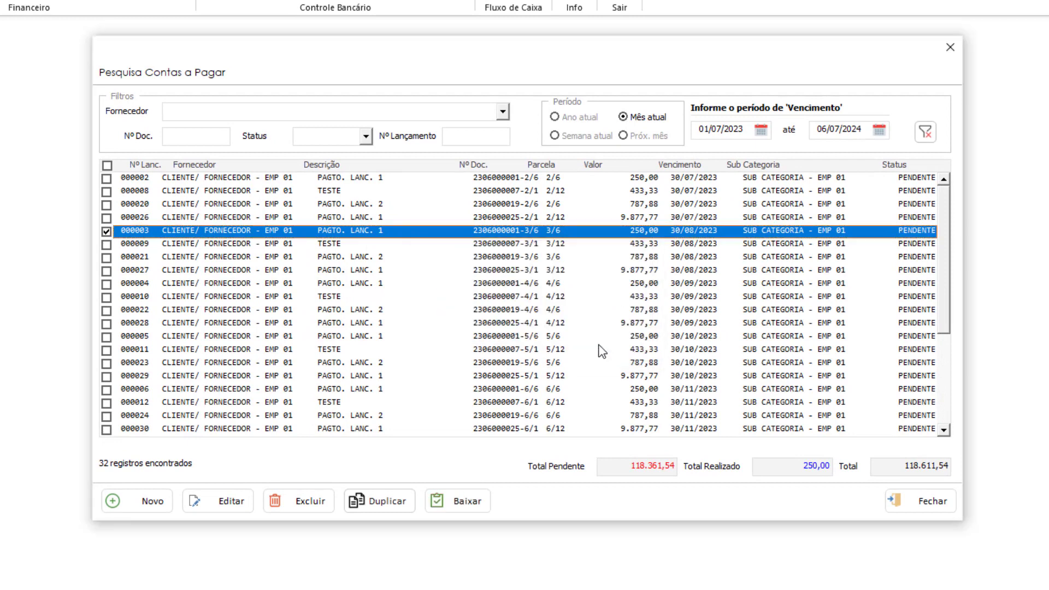
Settle installment 000003 again from CONTA CORRENTE - EMP 01 and confirm
click(455, 501)
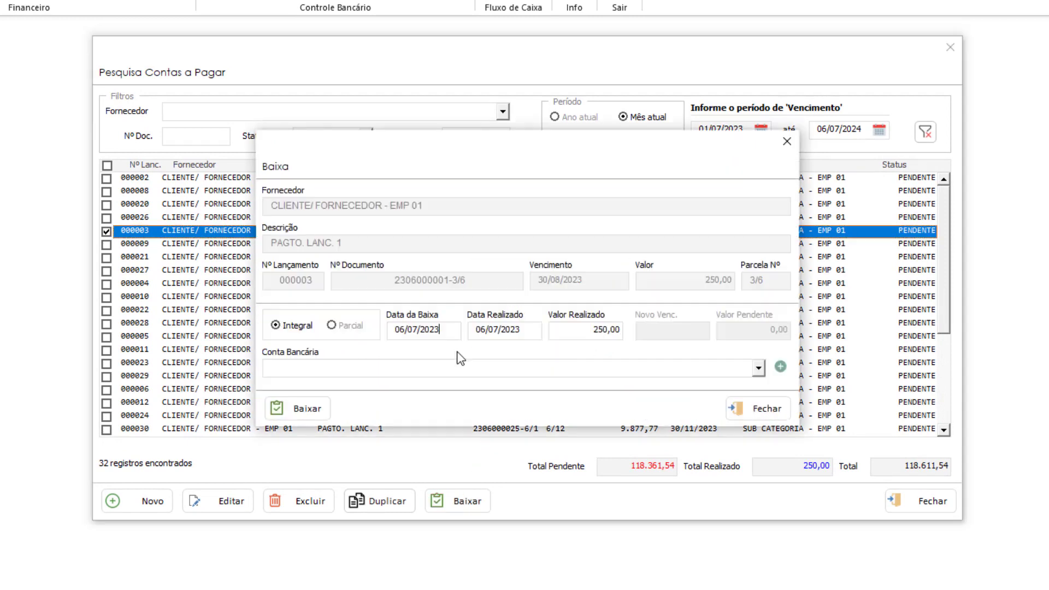
click(758, 369)
click(405, 383)
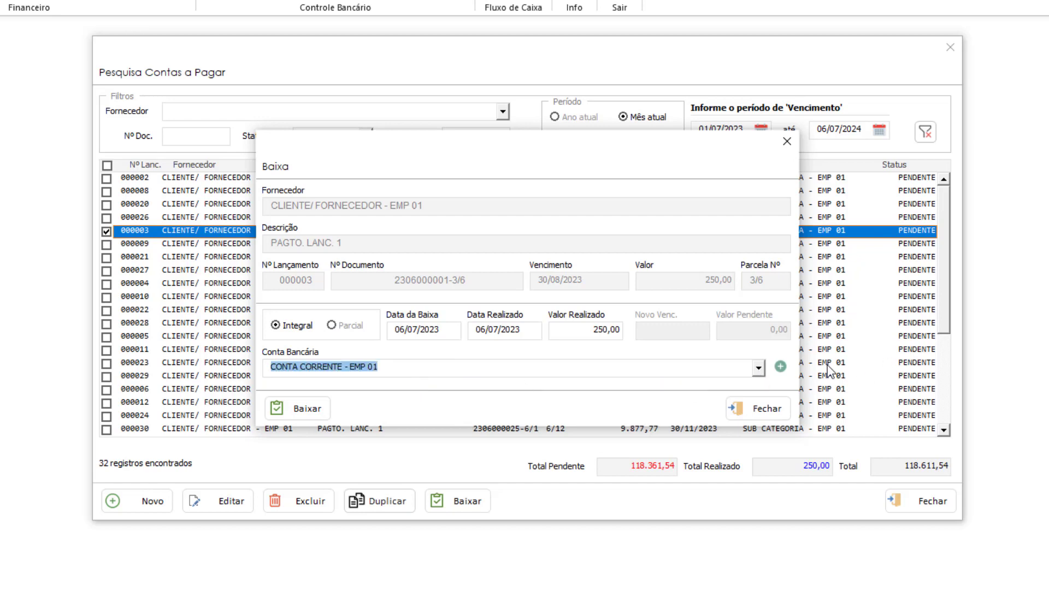
click(780, 366)
click(753, 385)
click(297, 410)
click(515, 343)
click(601, 343)
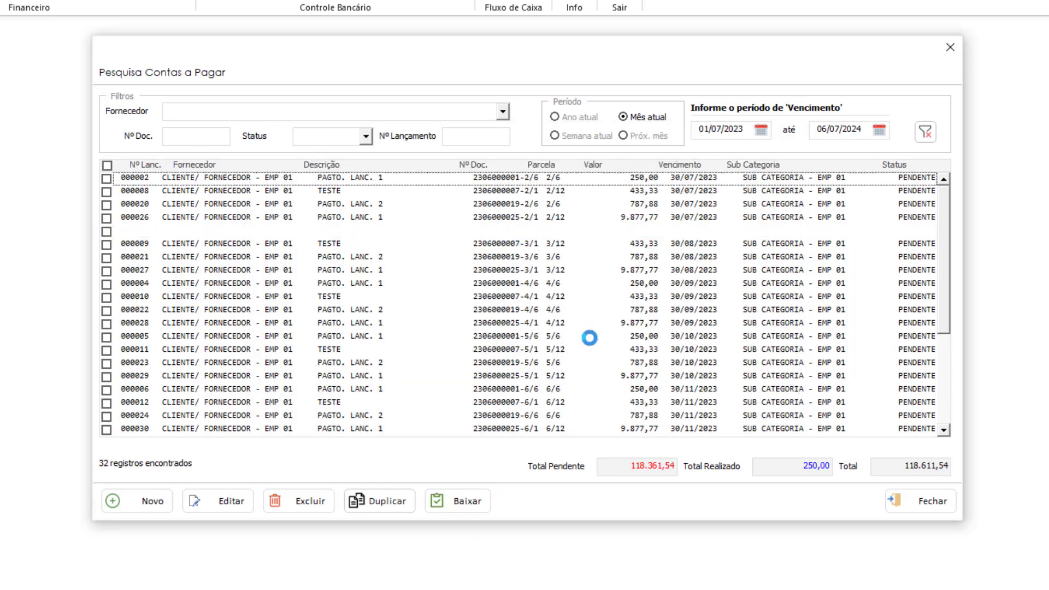
Filter the list by PENDENTE status, then by settled status, then clear the status filter
click(459, 230)
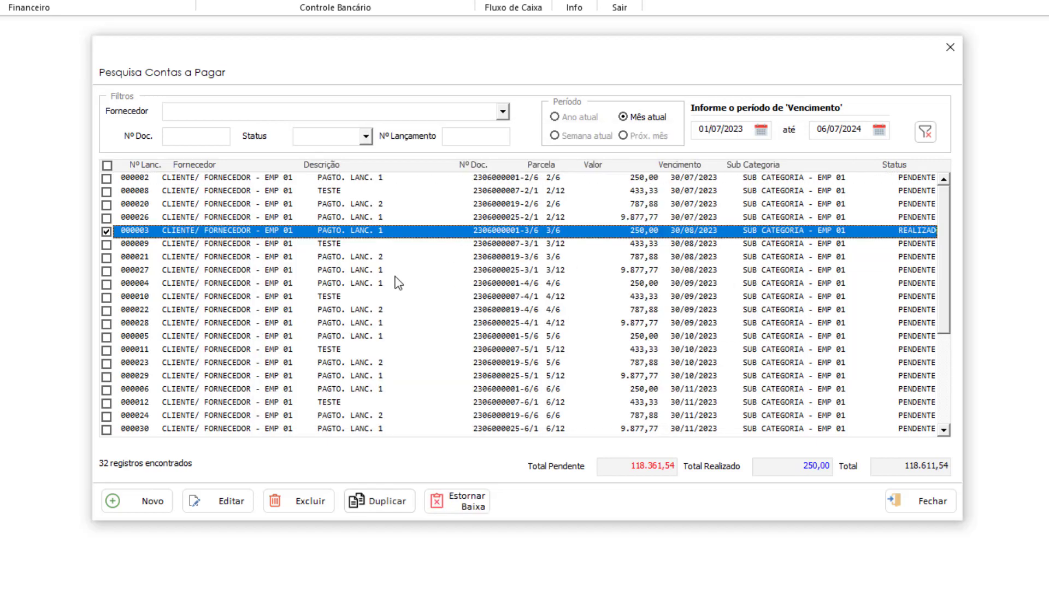
click(365, 136)
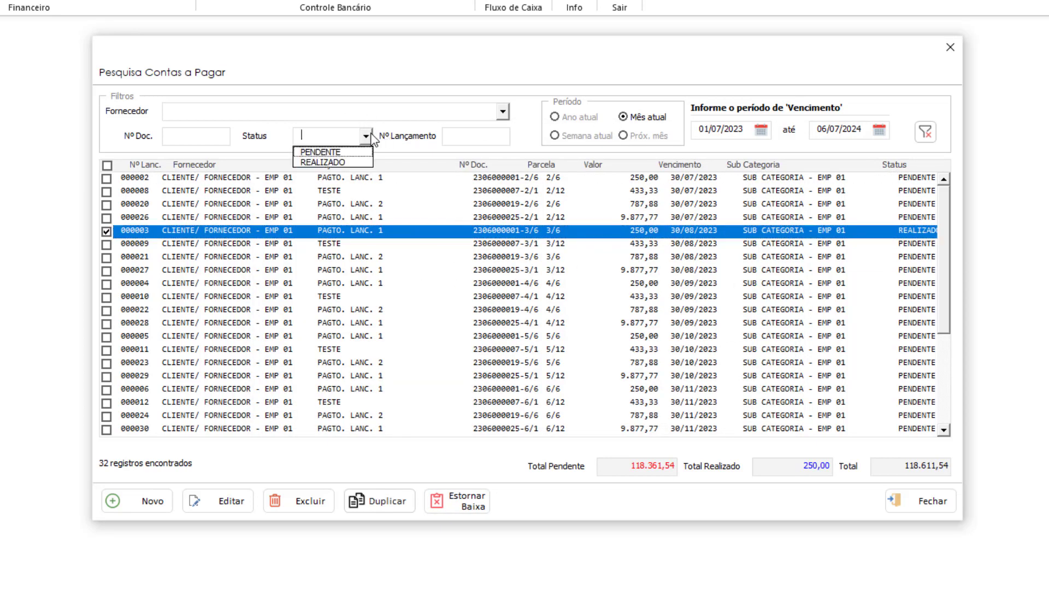
click(350, 153)
click(925, 131)
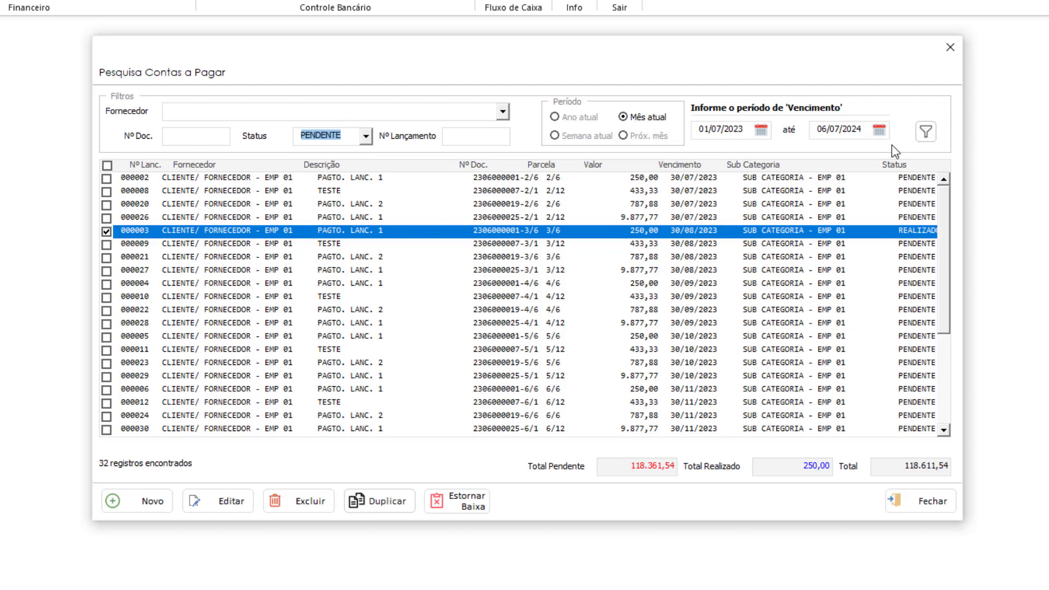
click(365, 137)
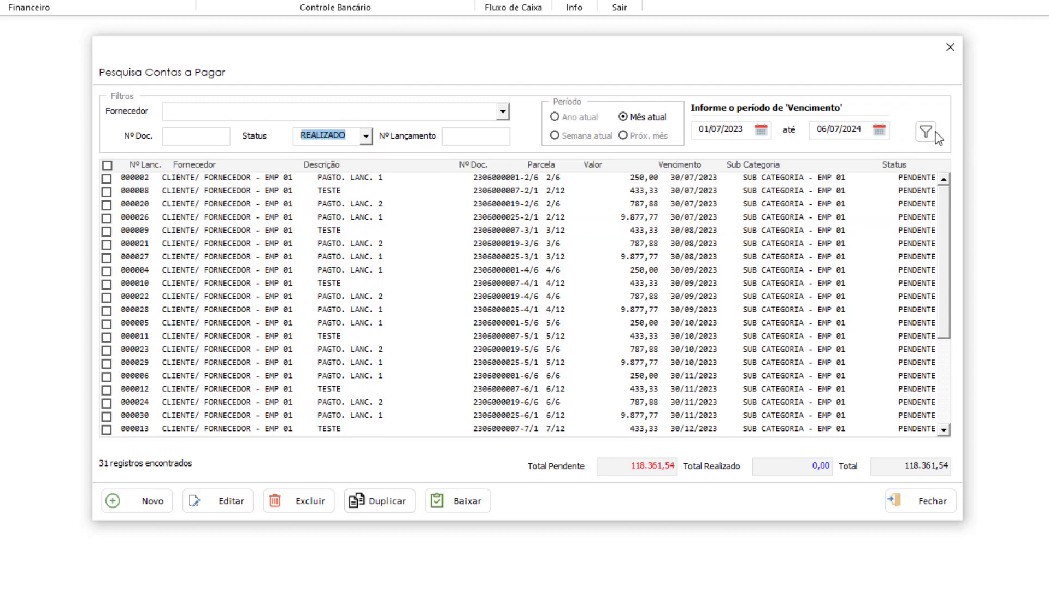
click(926, 133)
click(361, 139)
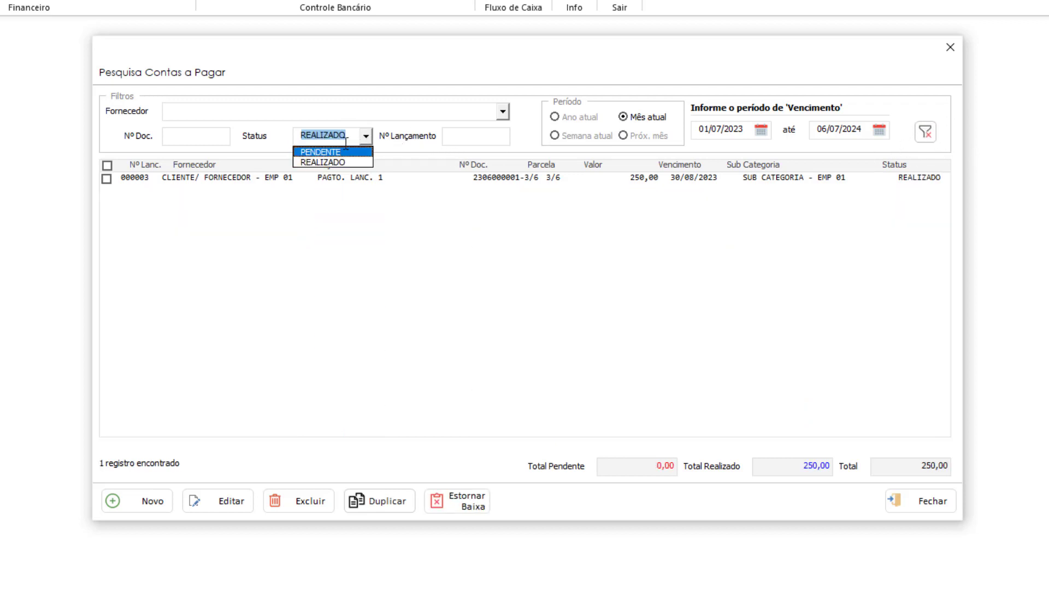
click(342, 141)
key(ctrl+a)
key(BackSpace)
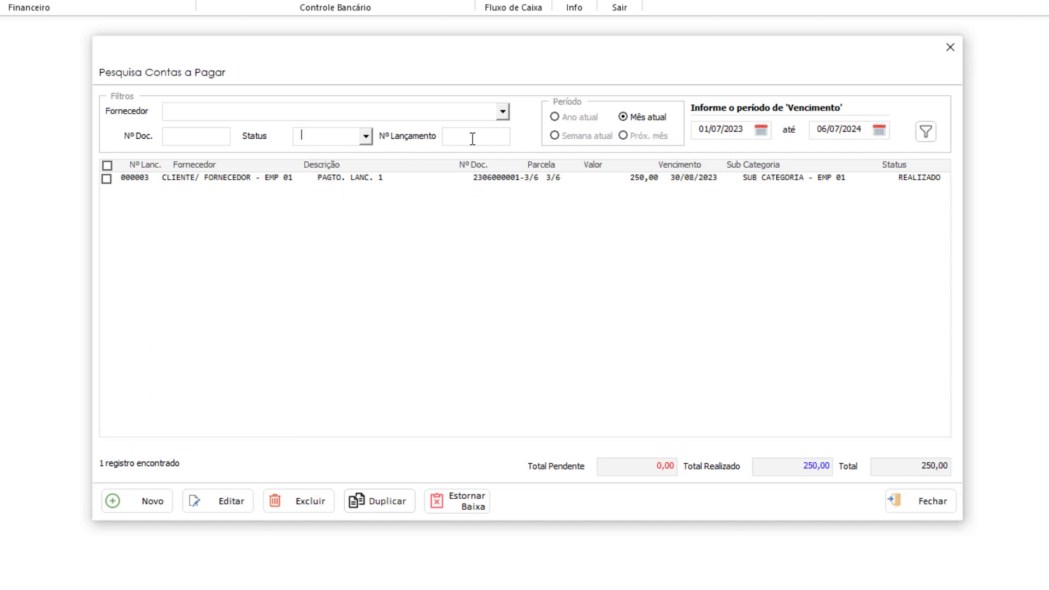
Filter by supplier CLIENTE/ FORNECEDOR 2 - EMP 01, then clear the filter and list everything
click(503, 112)
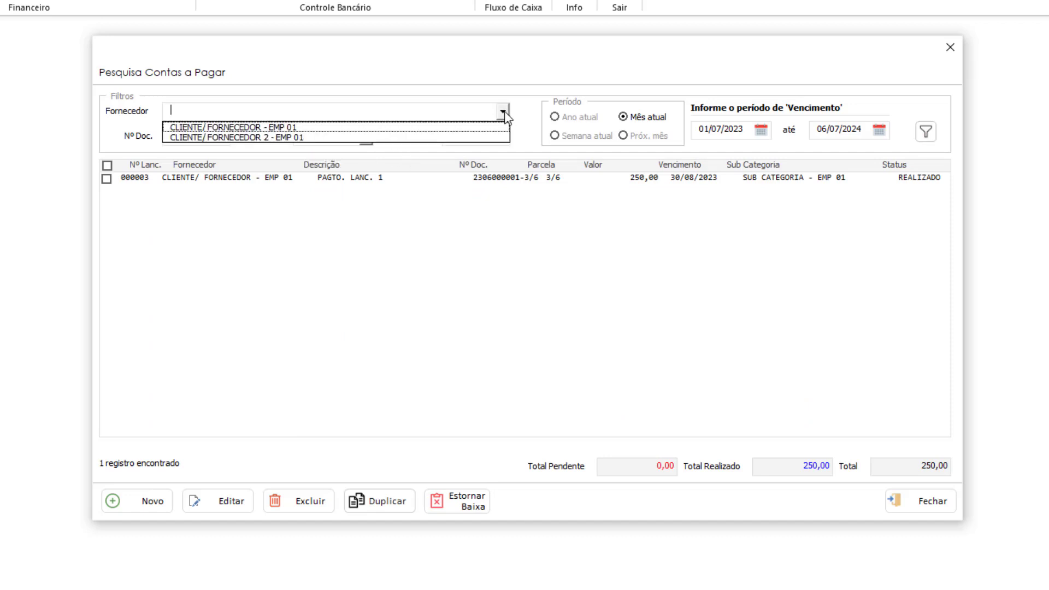
click(481, 130)
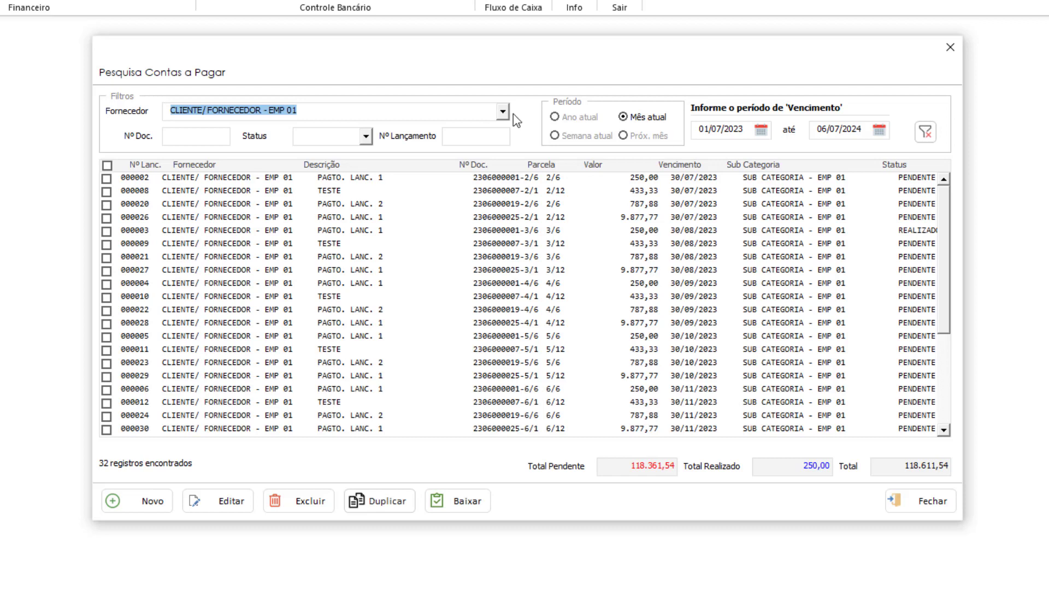
click(507, 113)
click(470, 137)
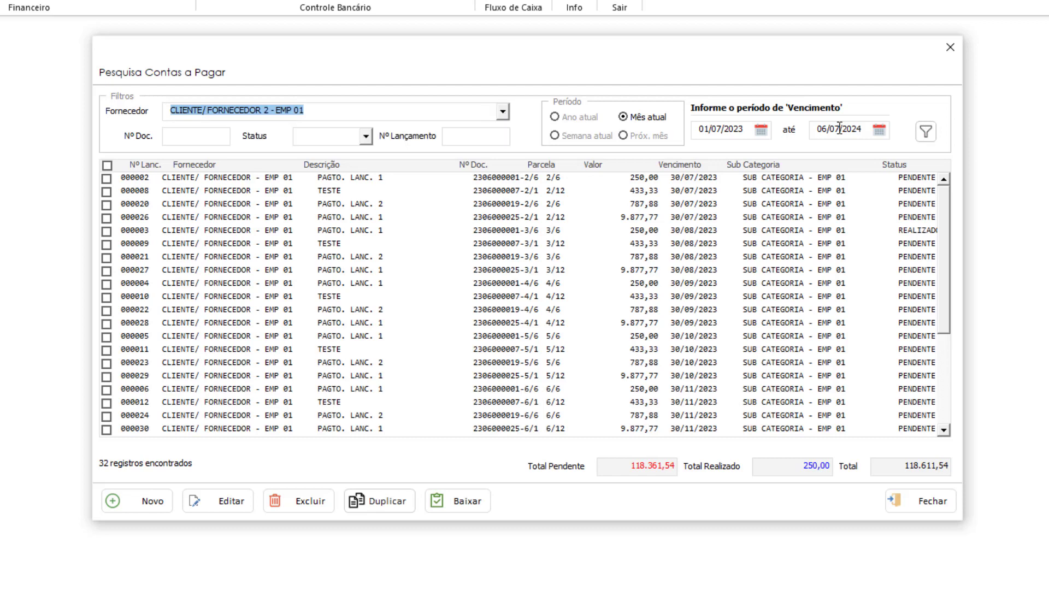
click(927, 132)
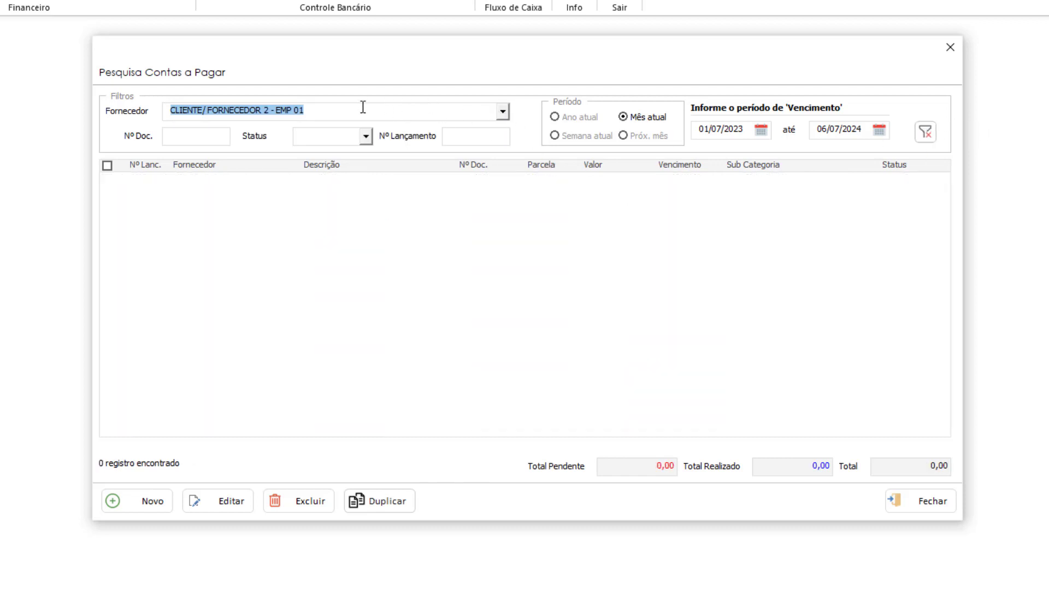
text(asdfij)
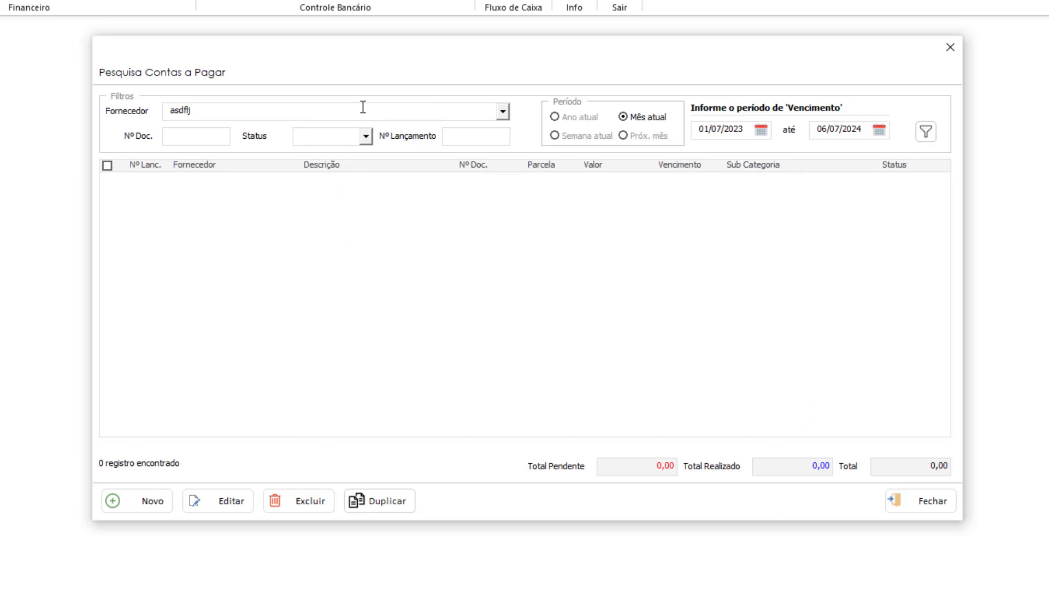
double_click(363, 107)
key(BackSpace)
click(926, 132)
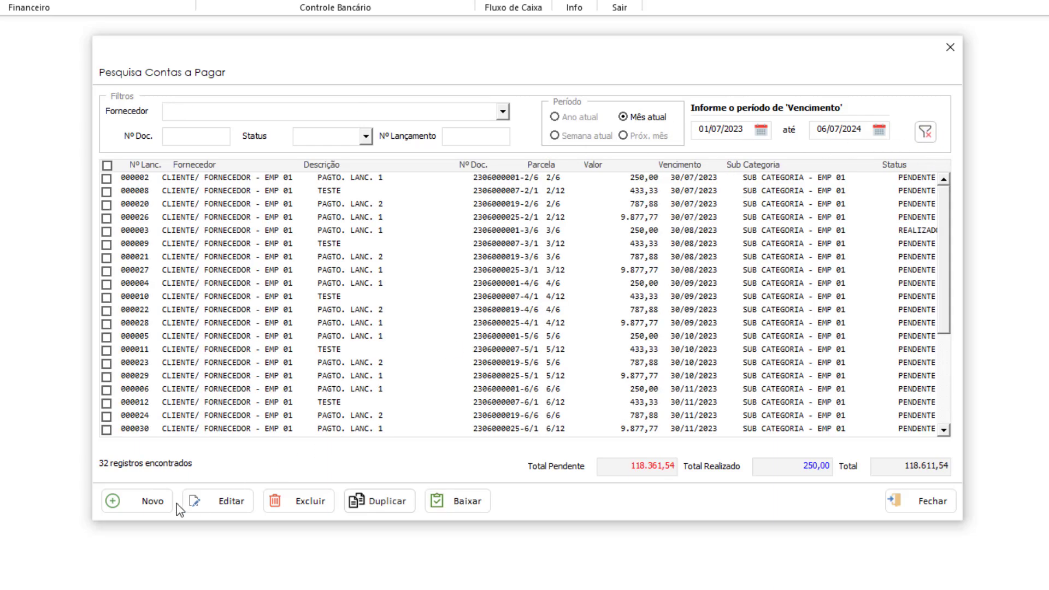
Start a new payable for supplier CLIENTE/ FORNECEDOR 2 - EMP 01 with amount 2000
click(149, 505)
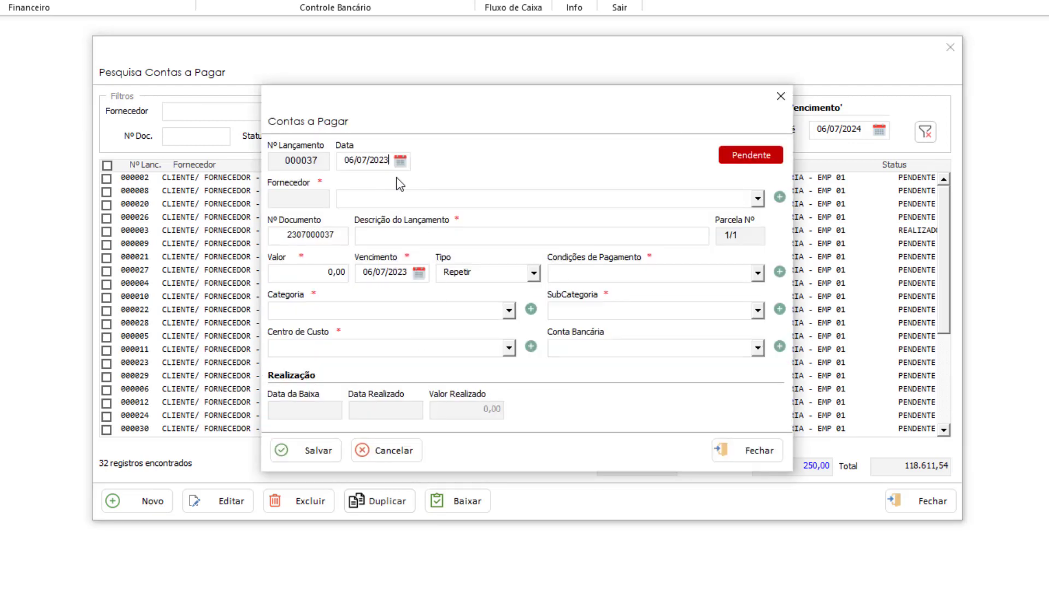
click(758, 198)
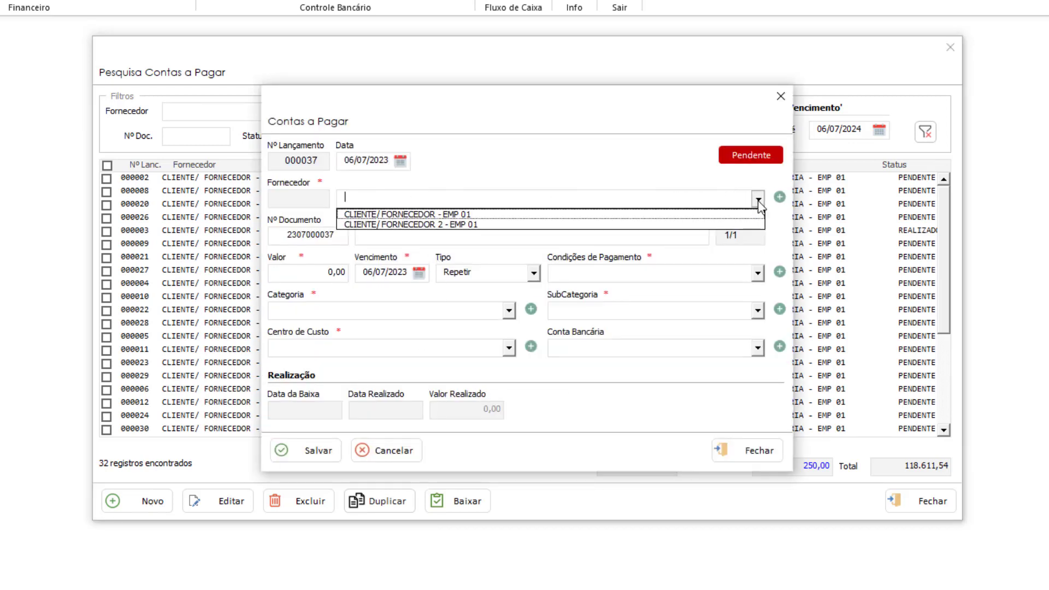
click(407, 225)
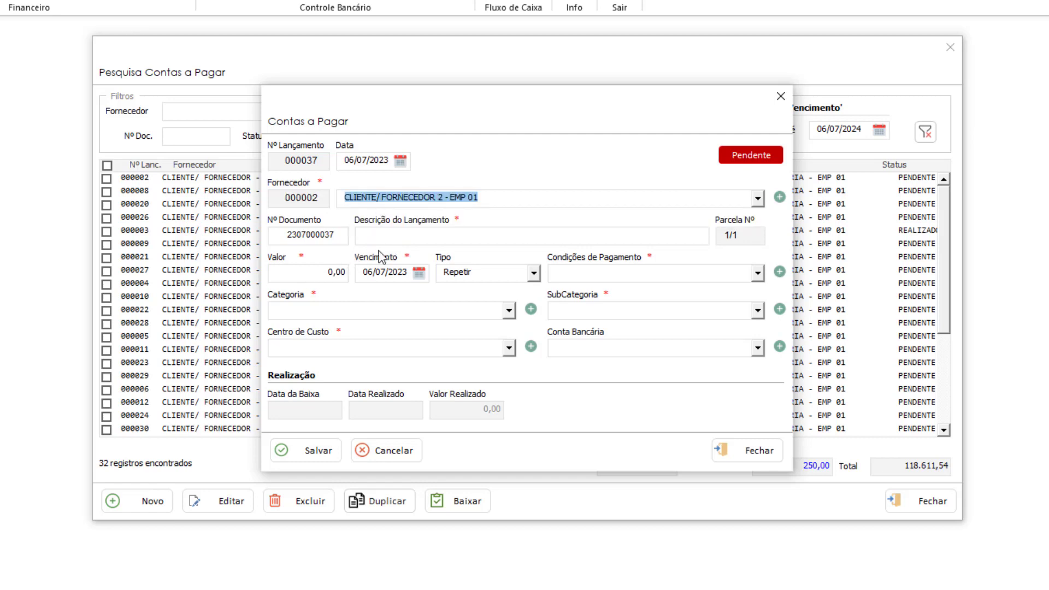
click(314, 277)
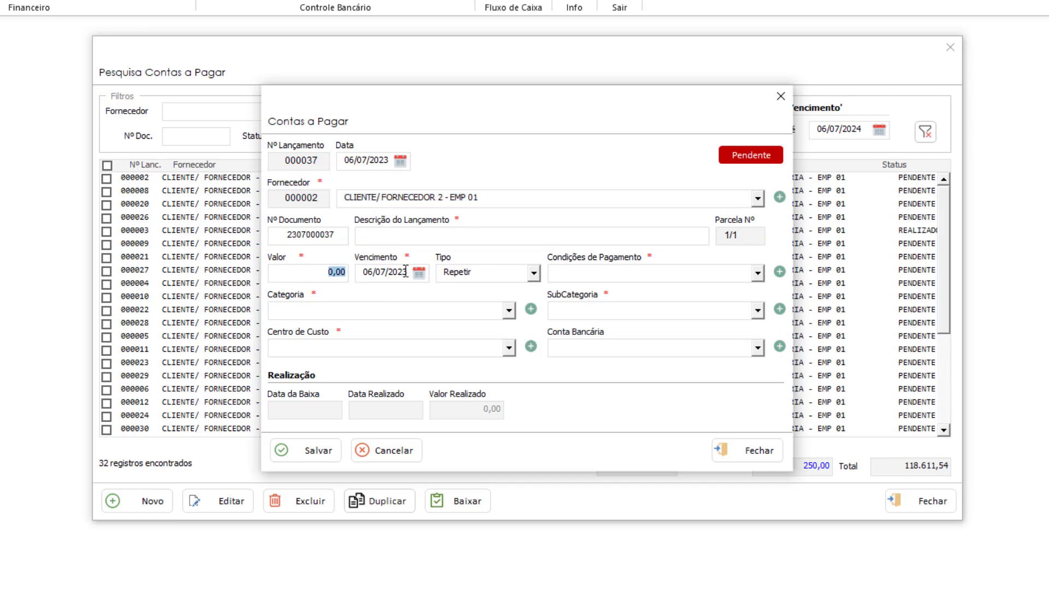
text(2000)
click(406, 271)
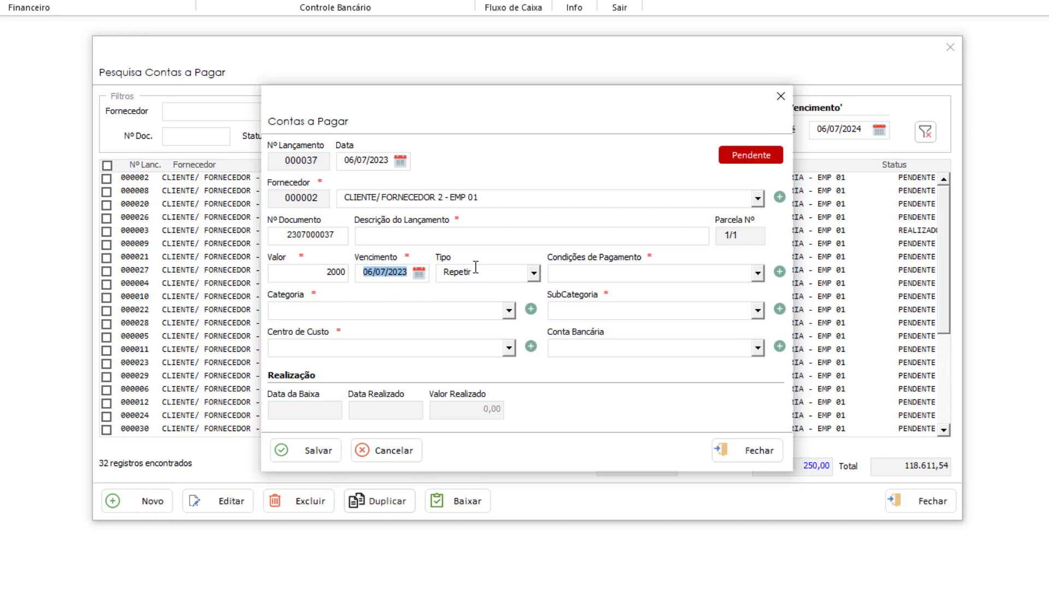
Set the entry type to Parcelamento with payment terms PARCELAMENTO 10X
click(534, 272)
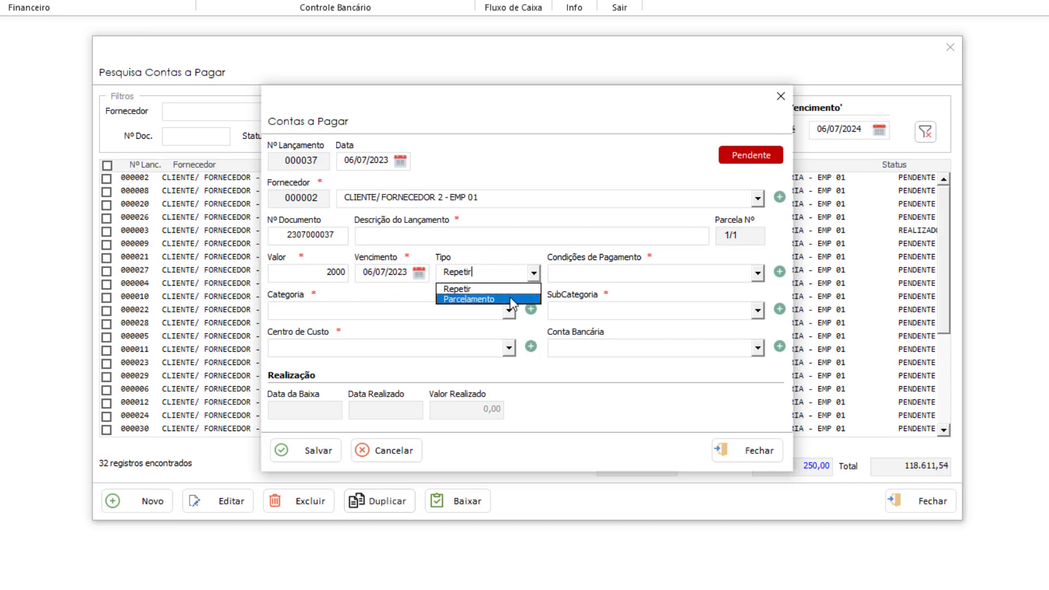
click(477, 300)
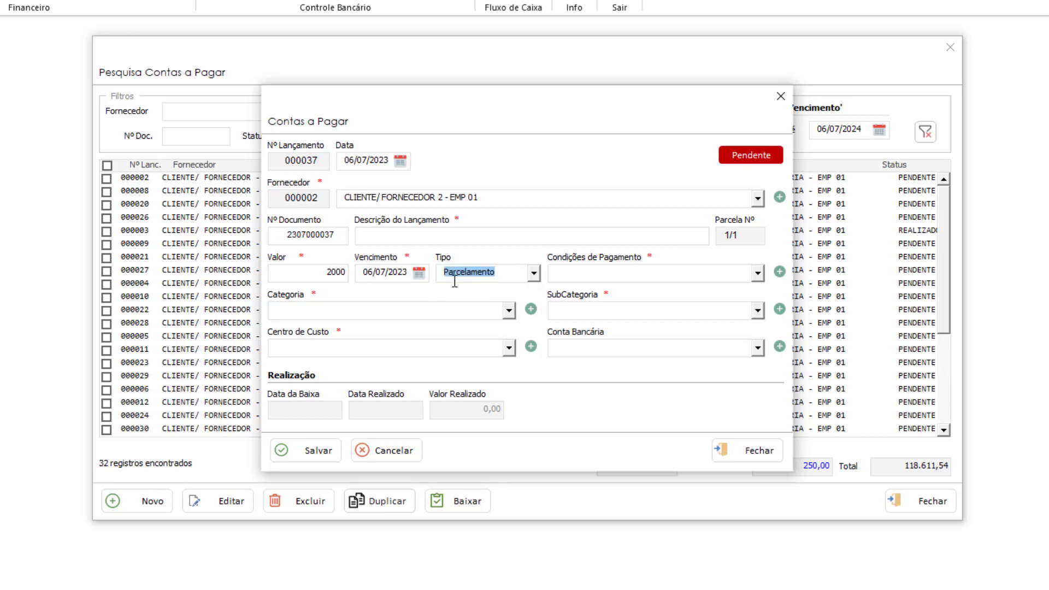
click(534, 272)
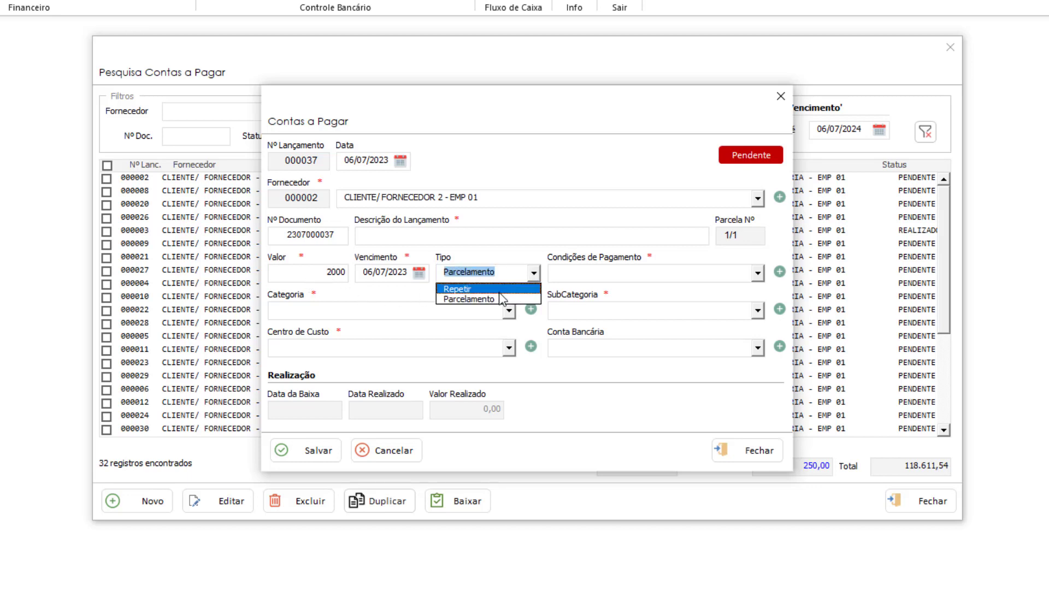
click(464, 288)
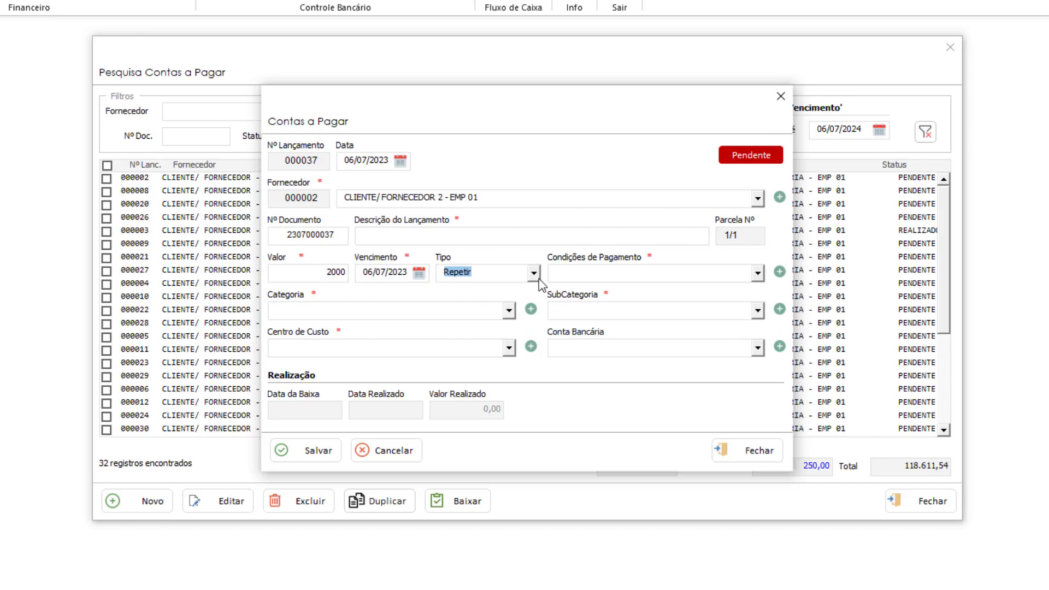
click(534, 273)
click(491, 299)
click(757, 274)
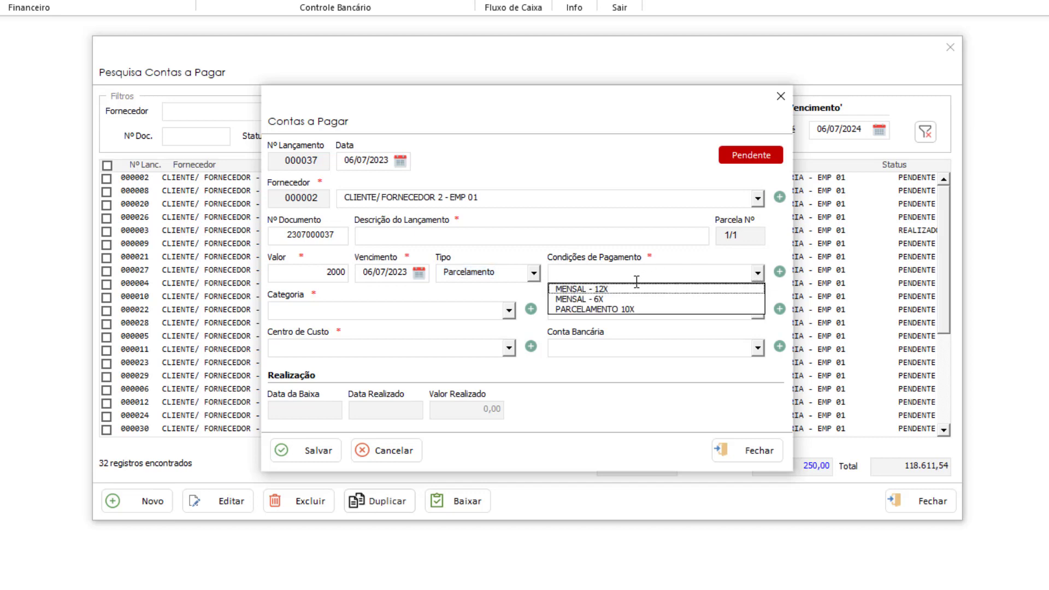
click(621, 310)
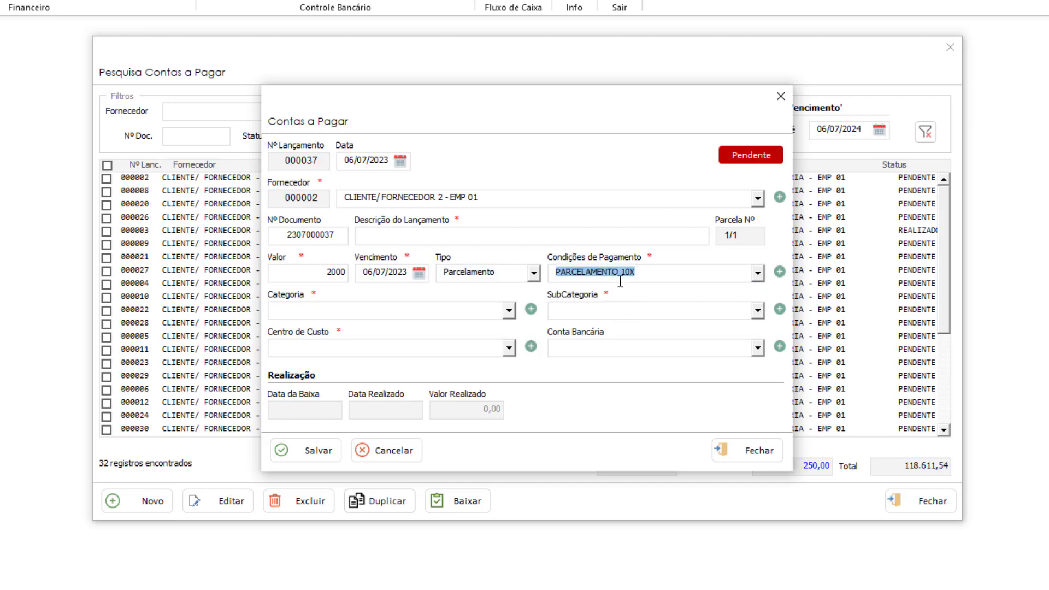
Assign CATEGORIA - EMP 01, SUB CATEGORIA - EMP 01 and CENTRO DE CUSTO - EMP 01, leaving bank account empty
click(509, 310)
click(366, 327)
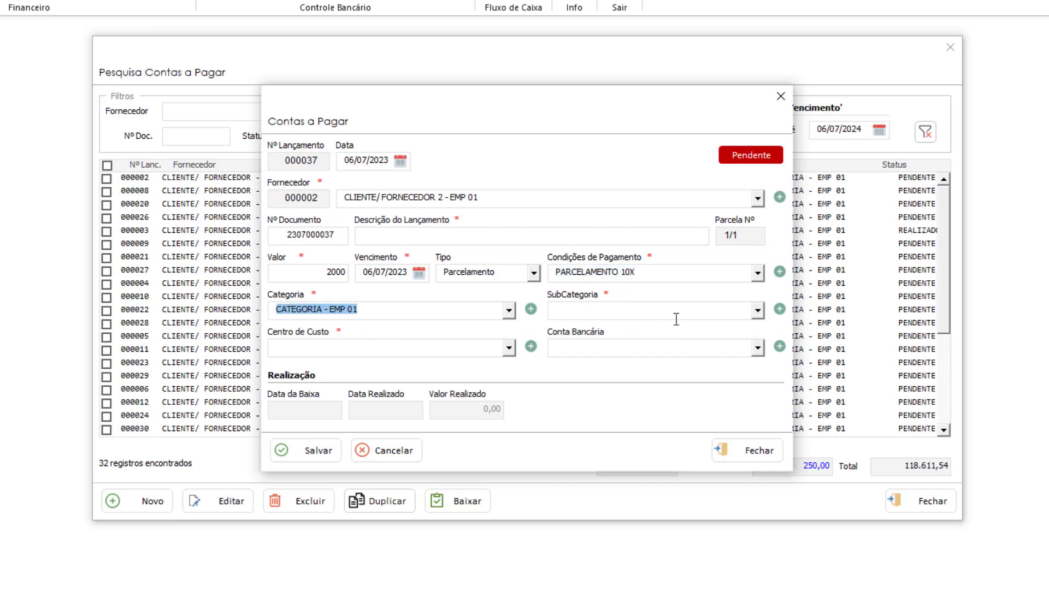
click(757, 312)
click(603, 327)
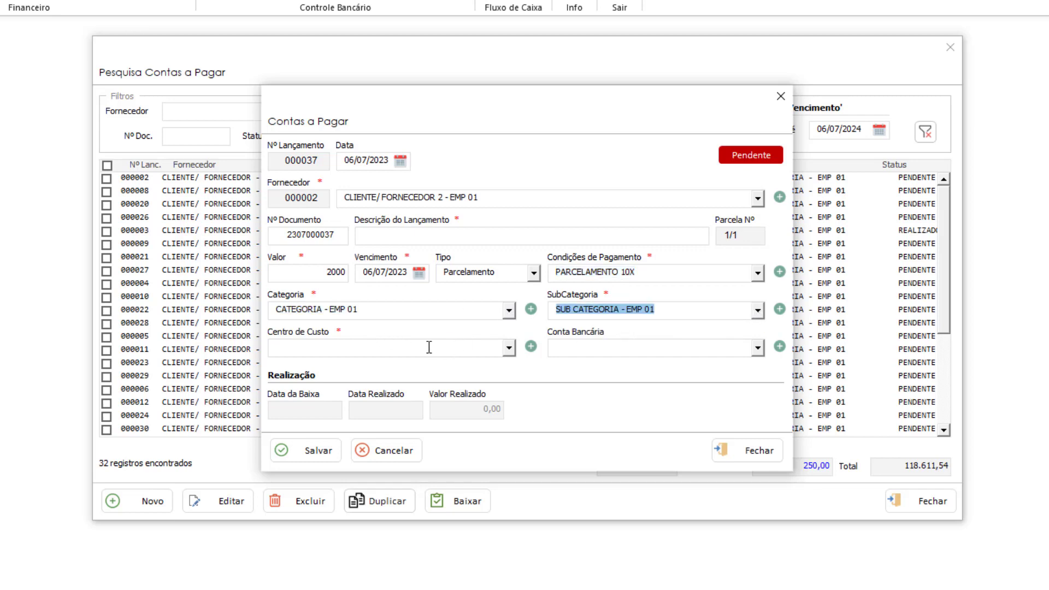
click(501, 349)
click(382, 363)
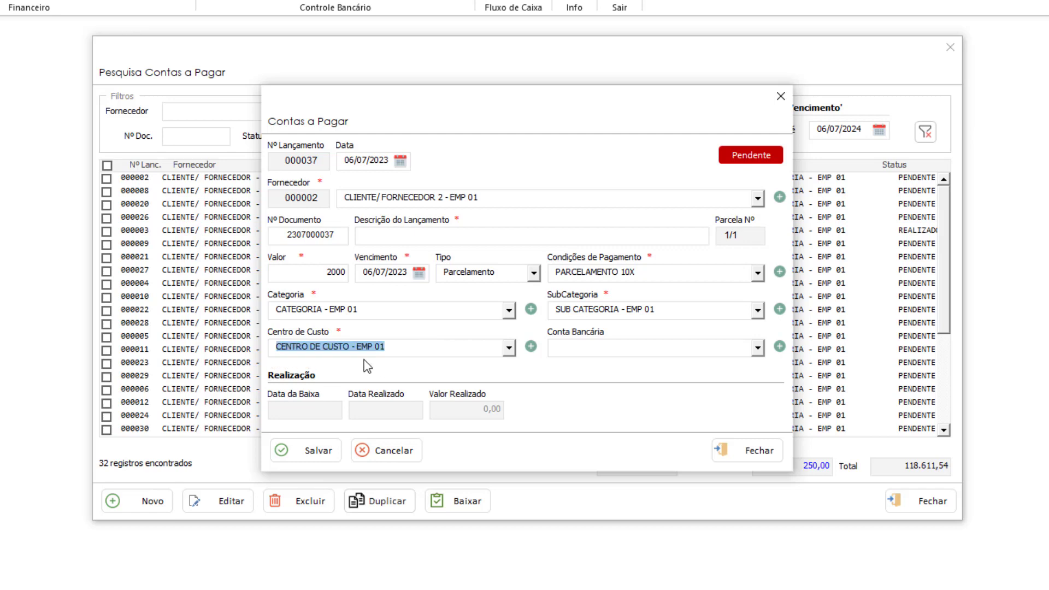
click(759, 350)
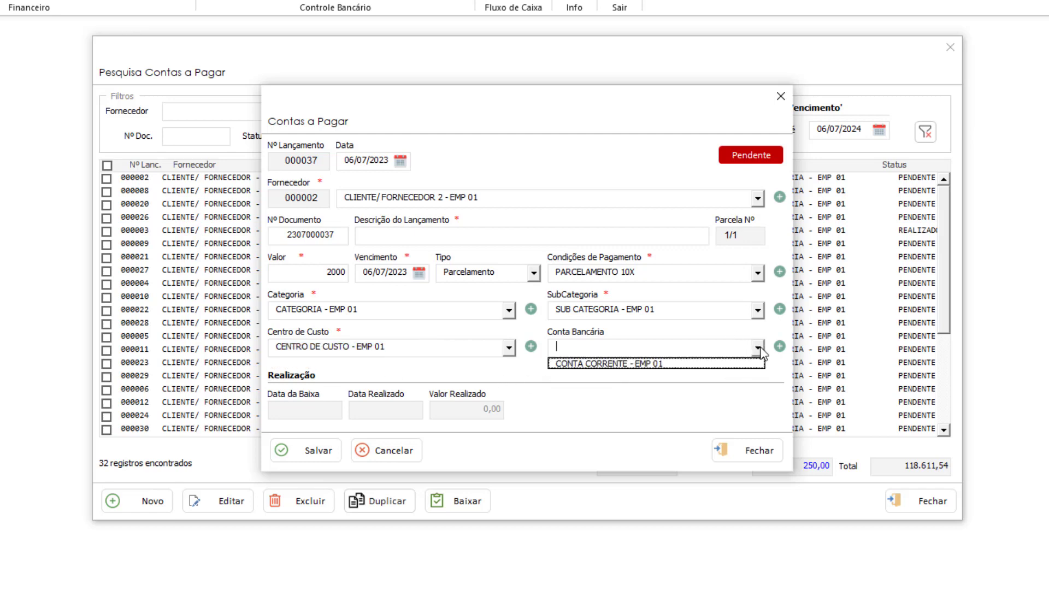
click(627, 351)
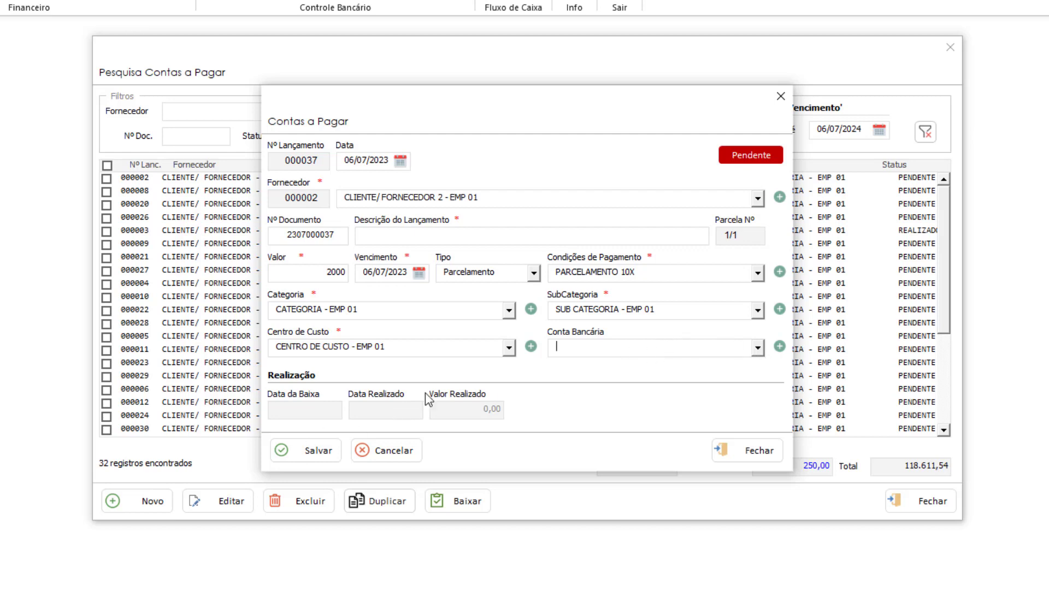
Enter the description GELADEIRA NOVA and save the payable
double_click(309, 240)
click(327, 456)
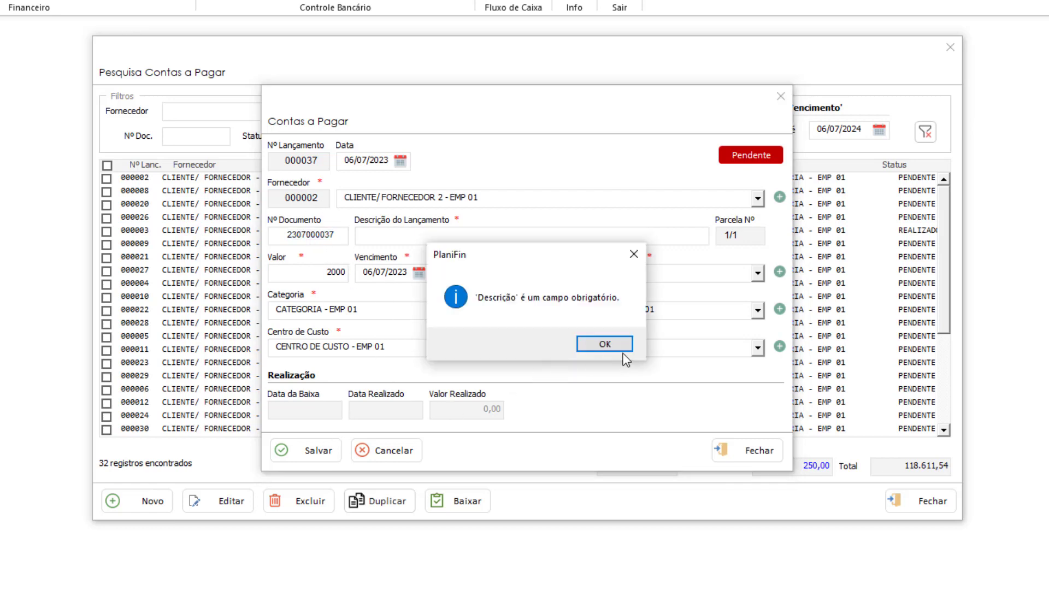
click(604, 344)
click(402, 238)
text(GELADEIR)
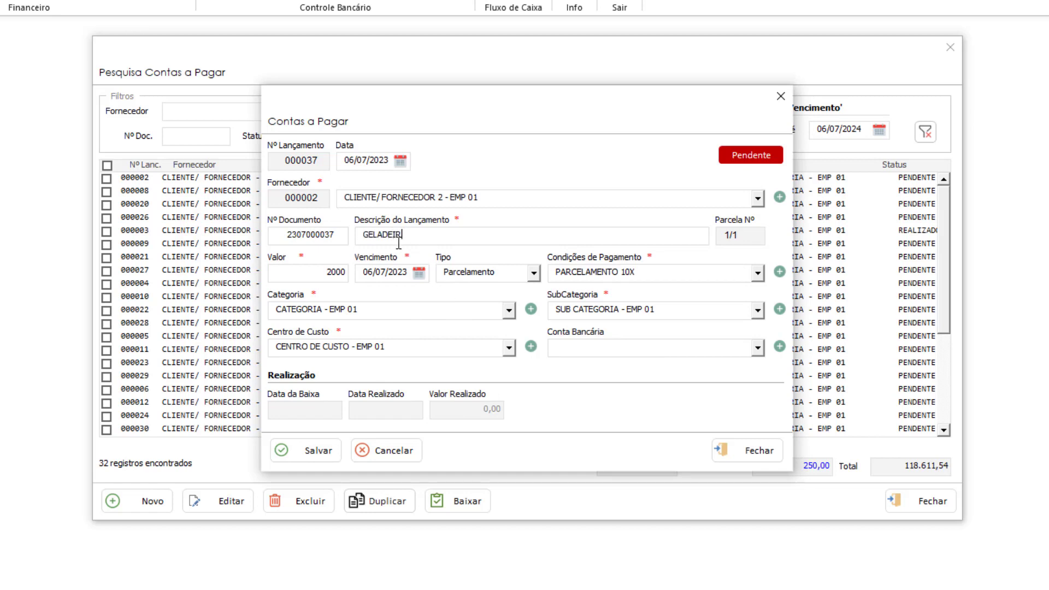
text(A NOVA)
click(318, 456)
click(507, 344)
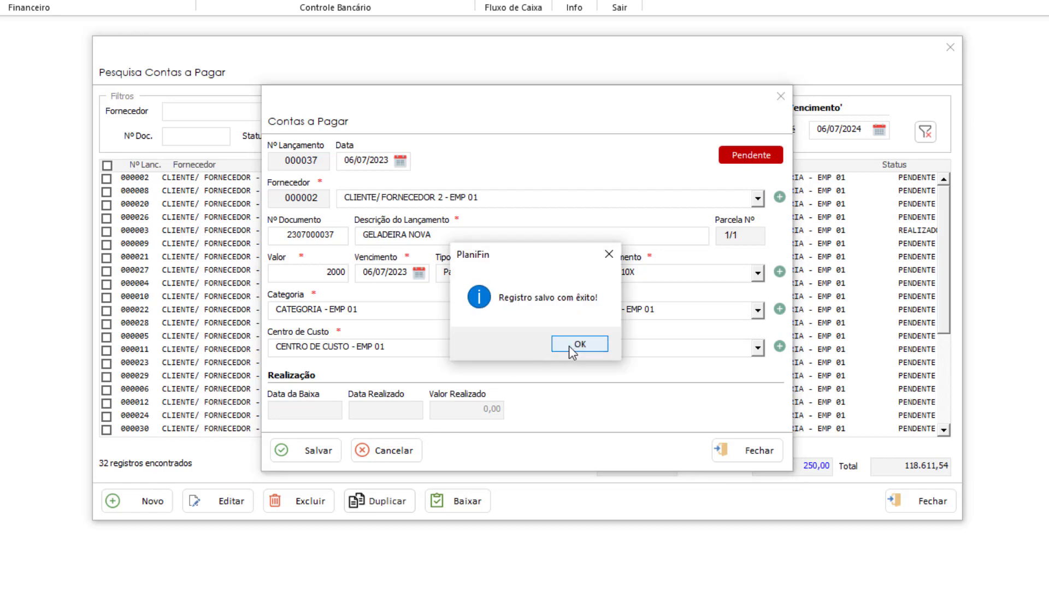
click(568, 346)
click(746, 455)
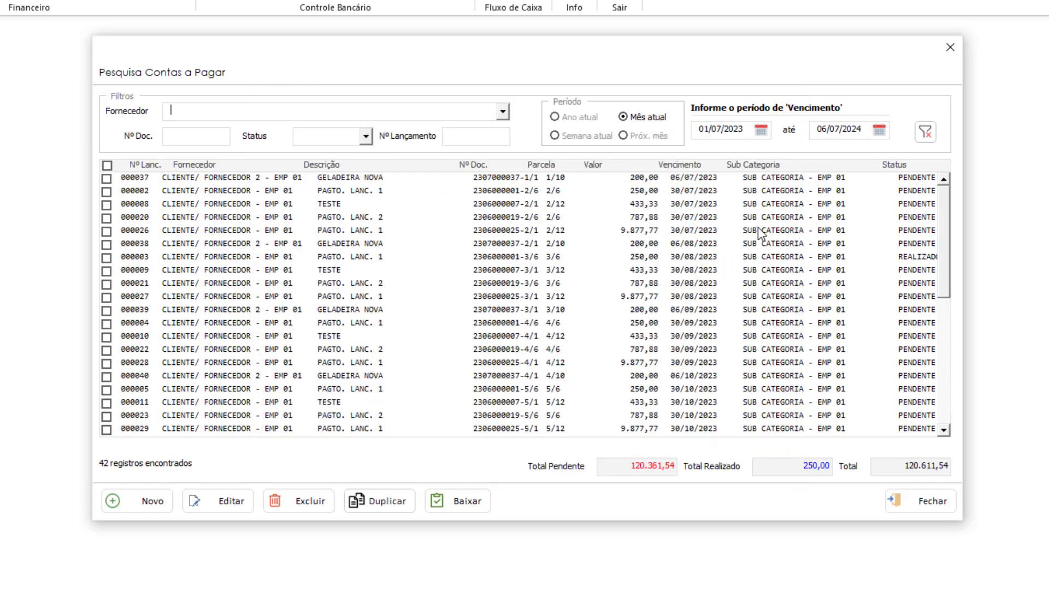
click(208, 139)
text(2307000037)
click(925, 132)
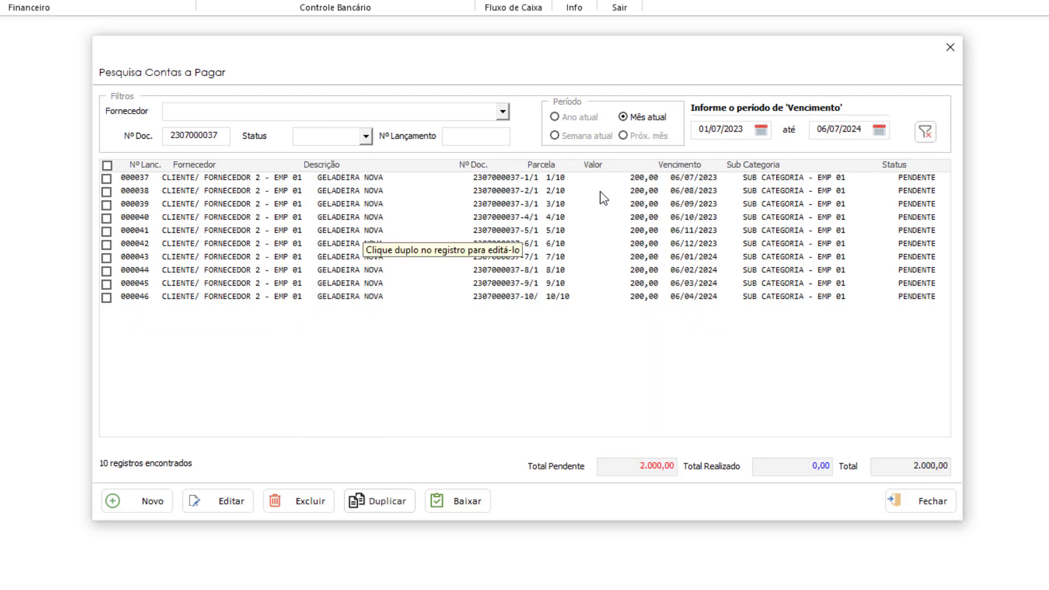
Tick installments 000037 through 000044 and briefly open installment 000045
ctrl+click(574, 178)
ctrl+click(565, 191)
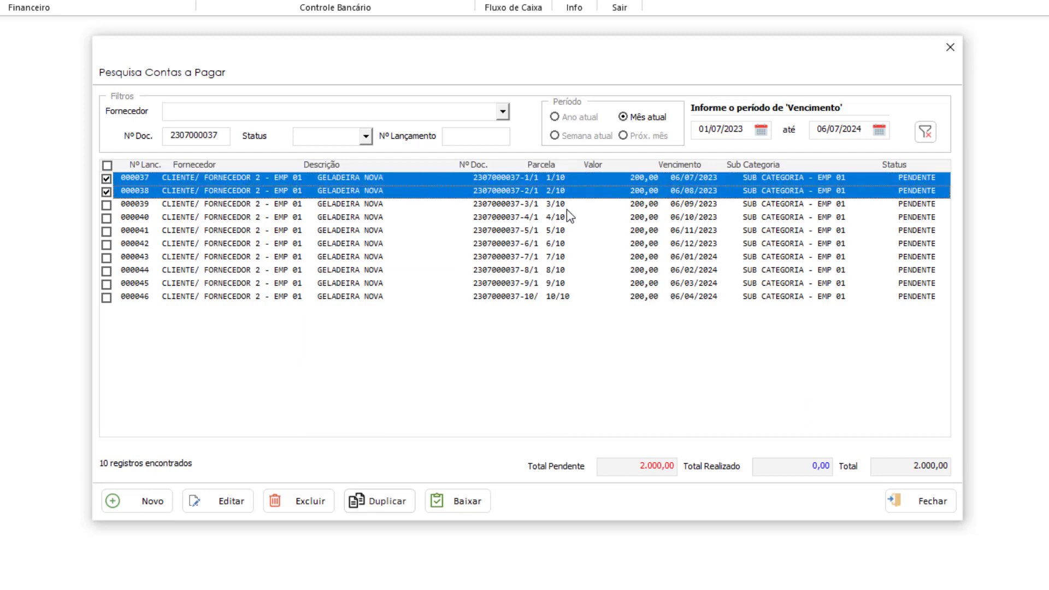
ctrl+click(566, 206)
ctrl+click(578, 230)
ctrl+click(585, 244)
ctrl+click(586, 257)
ctrl+click(586, 270)
double_click(585, 282)
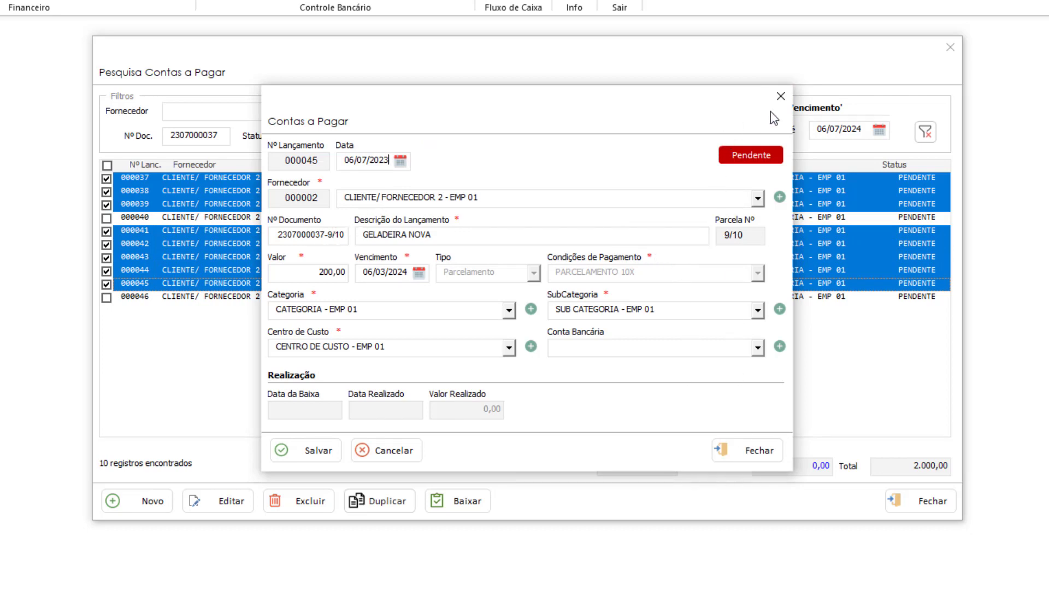
click(781, 96)
Untick all installments, leaving only 000037 selected for settlement
ctrl+click(457, 284)
ctrl+click(454, 268)
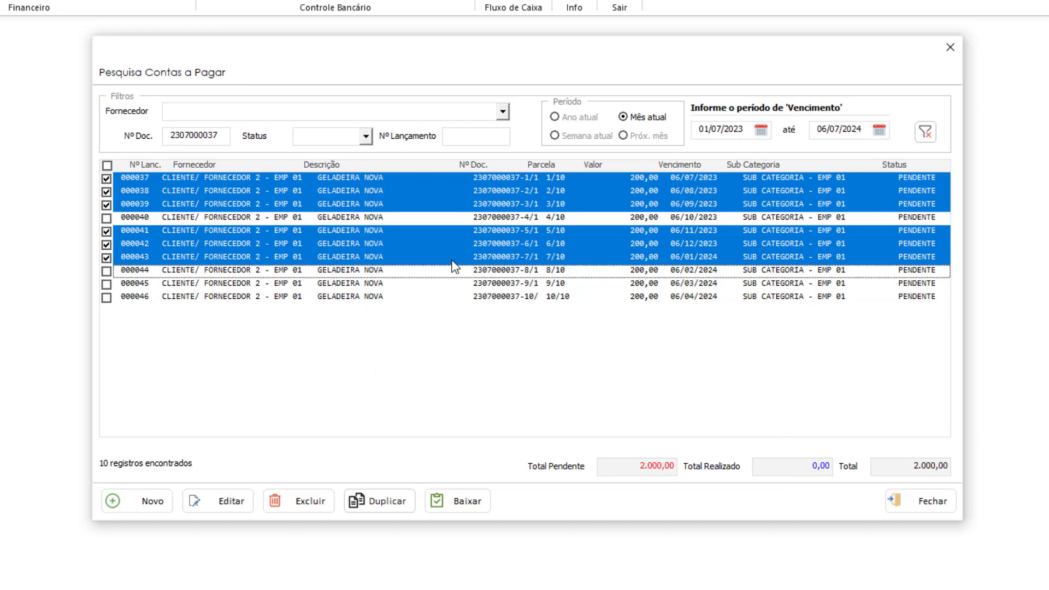
ctrl+click(453, 257)
ctrl+click(442, 230)
ctrl+click(441, 243)
ctrl+click(446, 204)
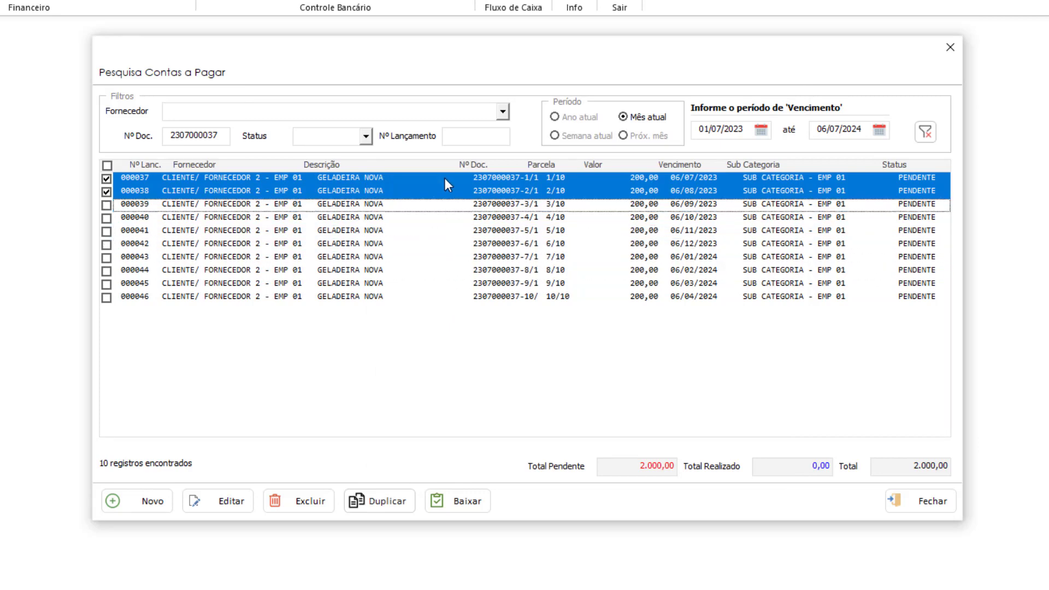
ctrl+click(445, 178)
ctrl+click(444, 191)
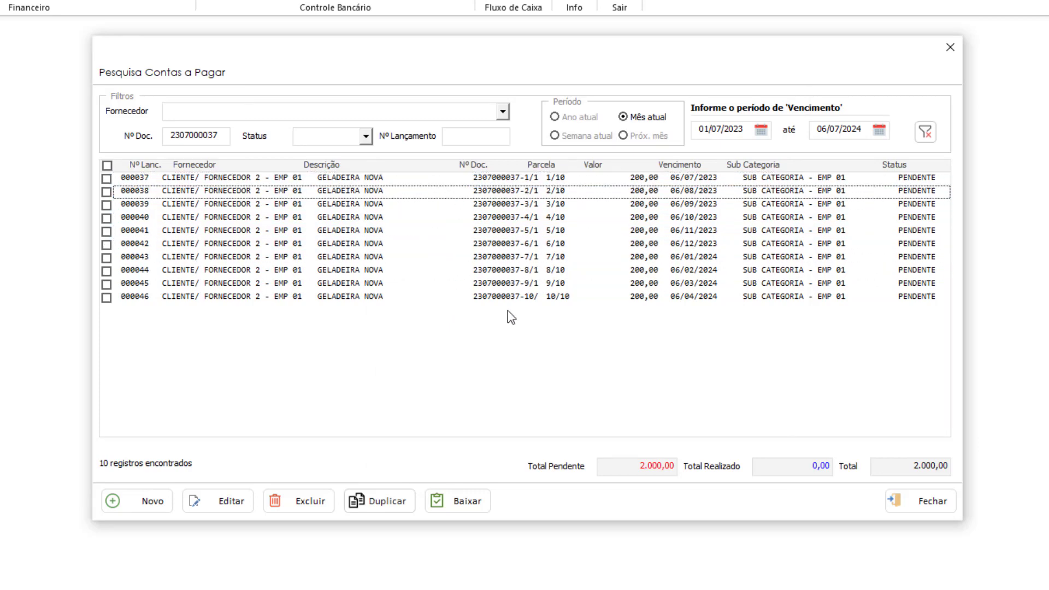
click(442, 177)
Settle installment 000037 (200,00) from CONTA CORRENTE - EMP 01 and reselect it
click(462, 501)
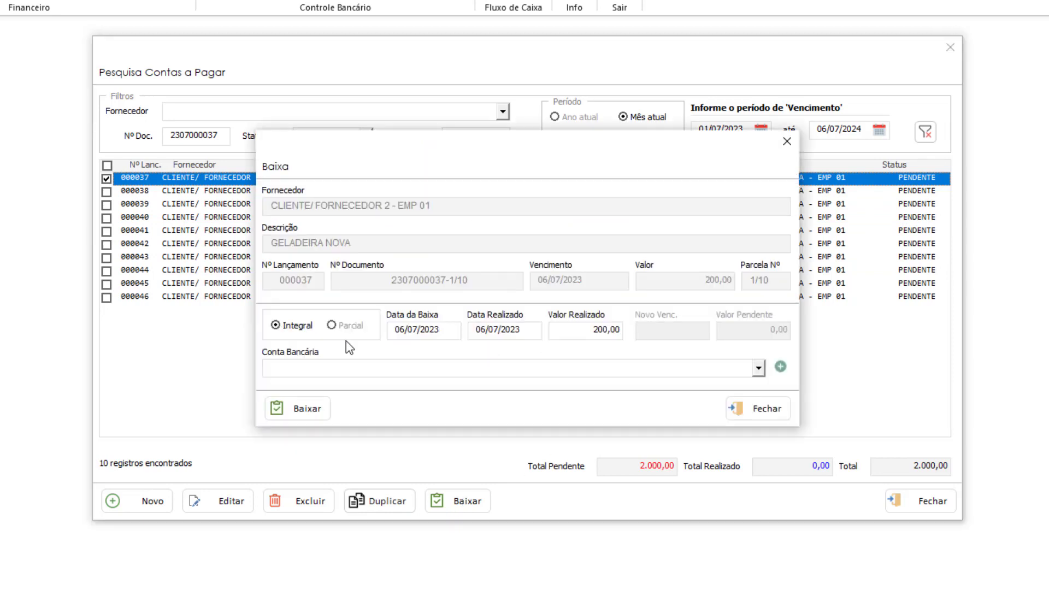
click(758, 367)
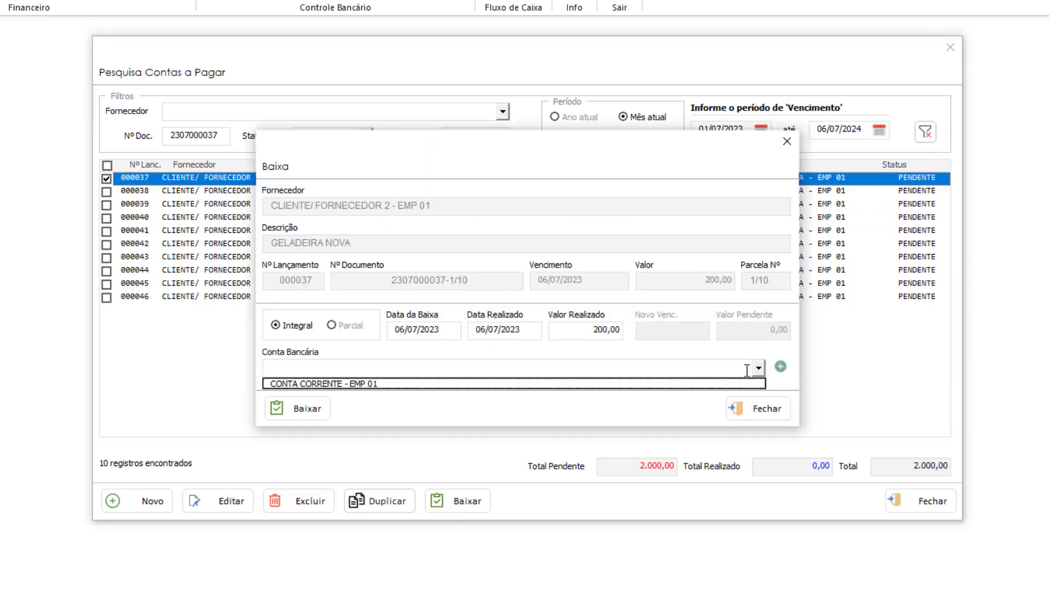
click(705, 385)
click(322, 410)
click(523, 340)
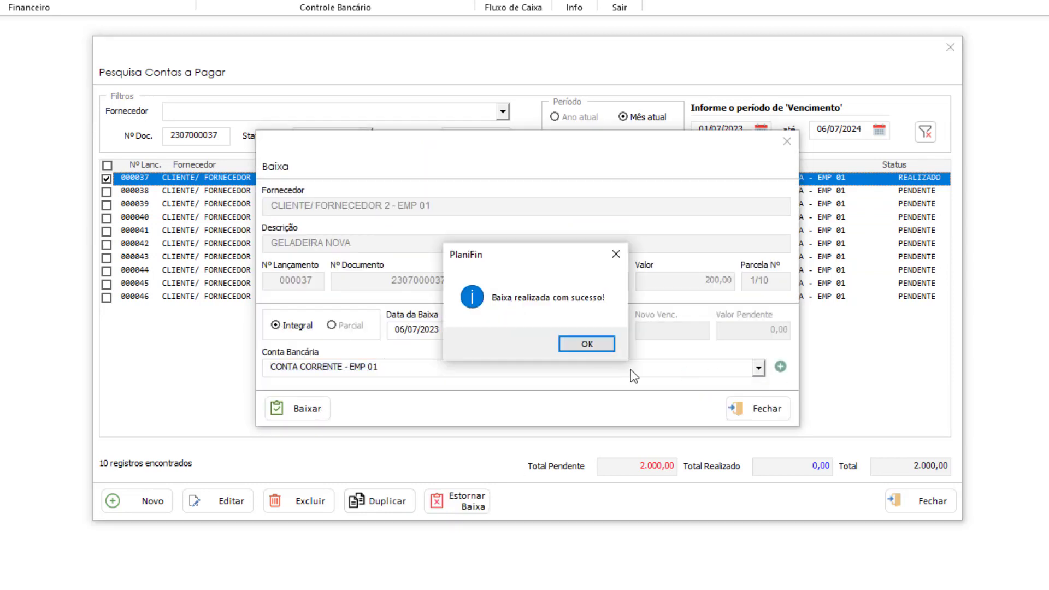
click(587, 344)
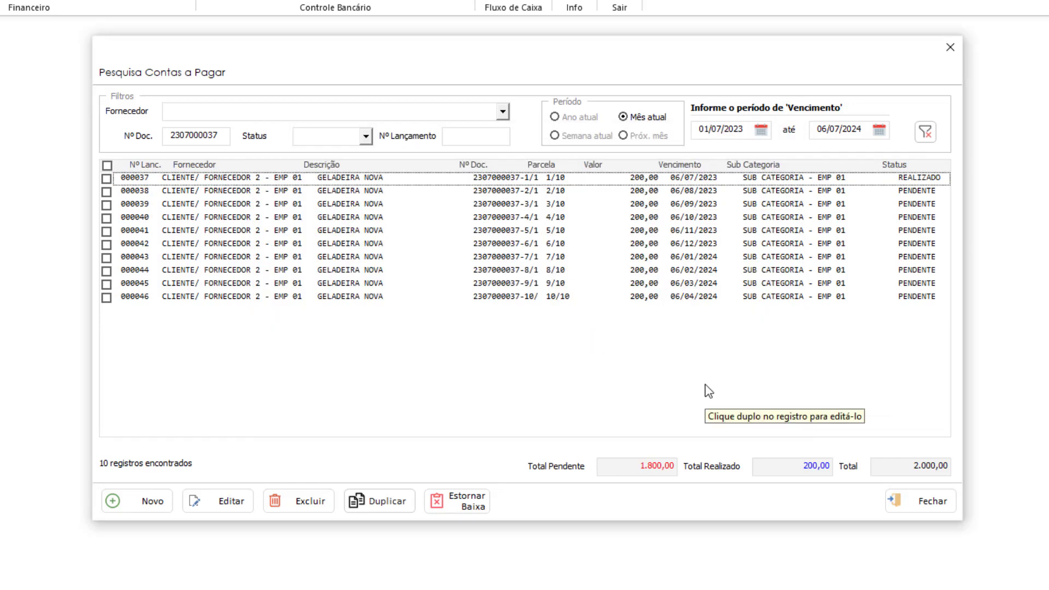
click(595, 179)
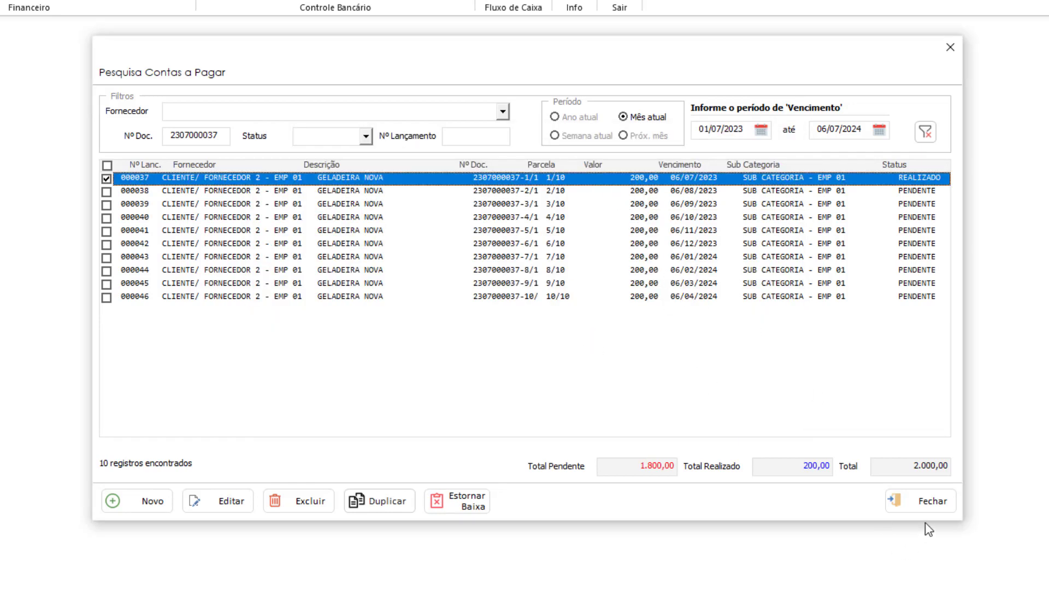
List current-year receivables and view receivable 000005 without changing it
click(933, 503)
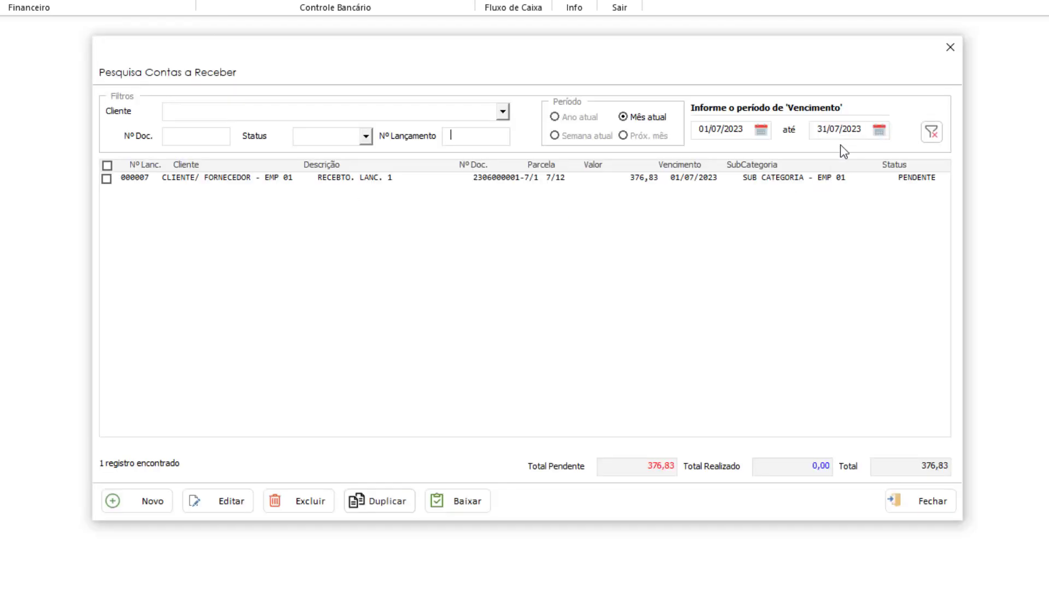
click(576, 117)
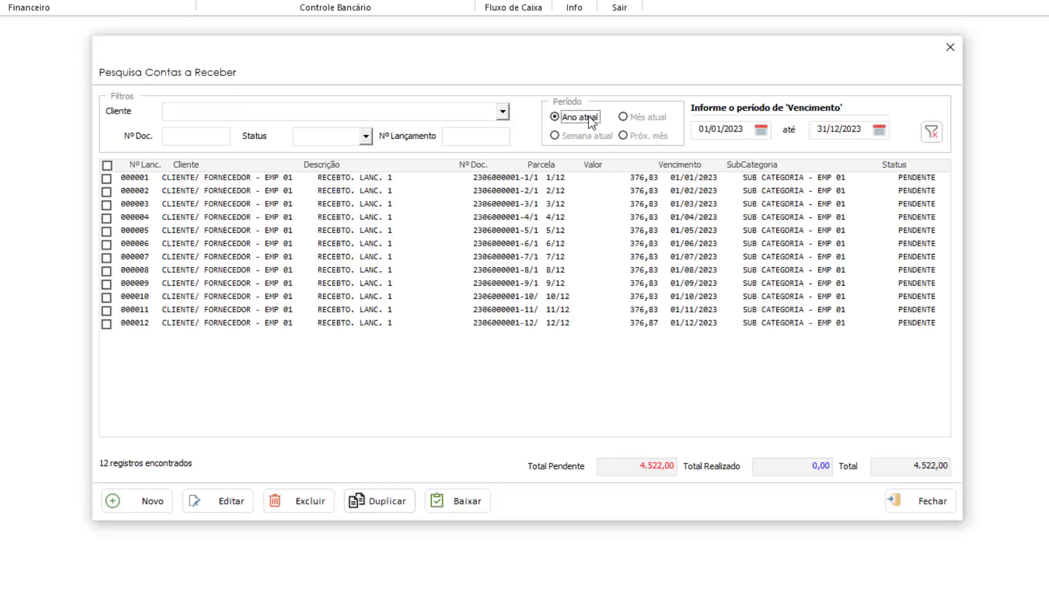
click(352, 231)
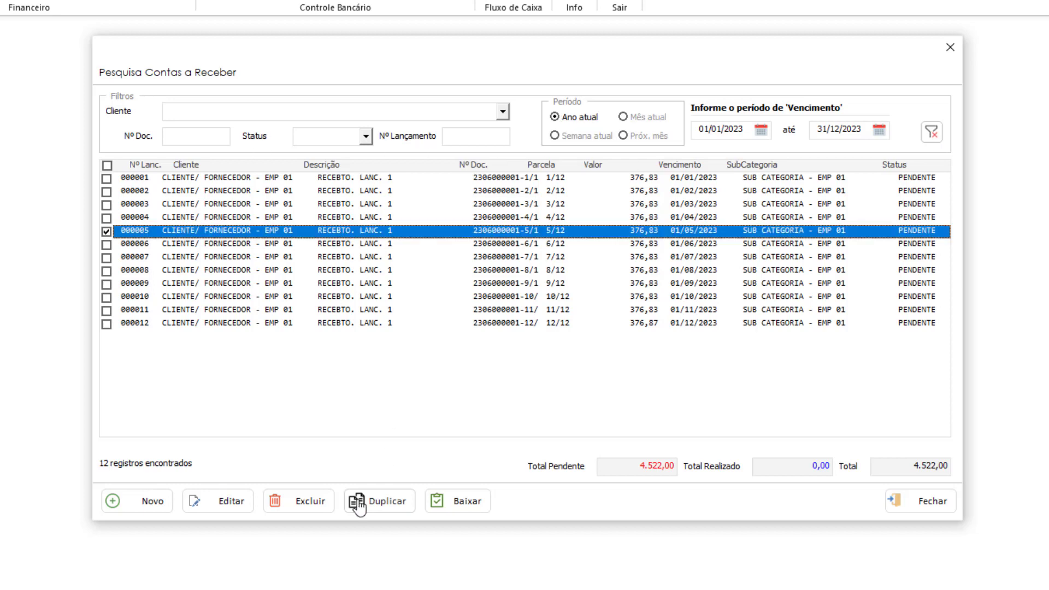
click(229, 503)
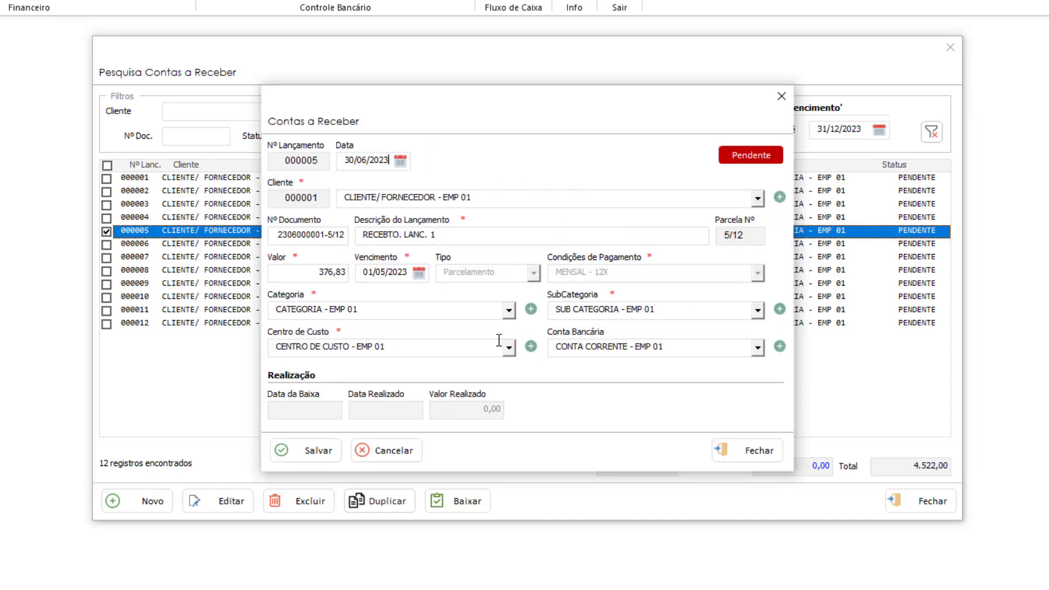
click(781, 97)
Settle receivable 000003 (376,83) into CONTA CORRENTE - EMP 01, then close the search
click(499, 208)
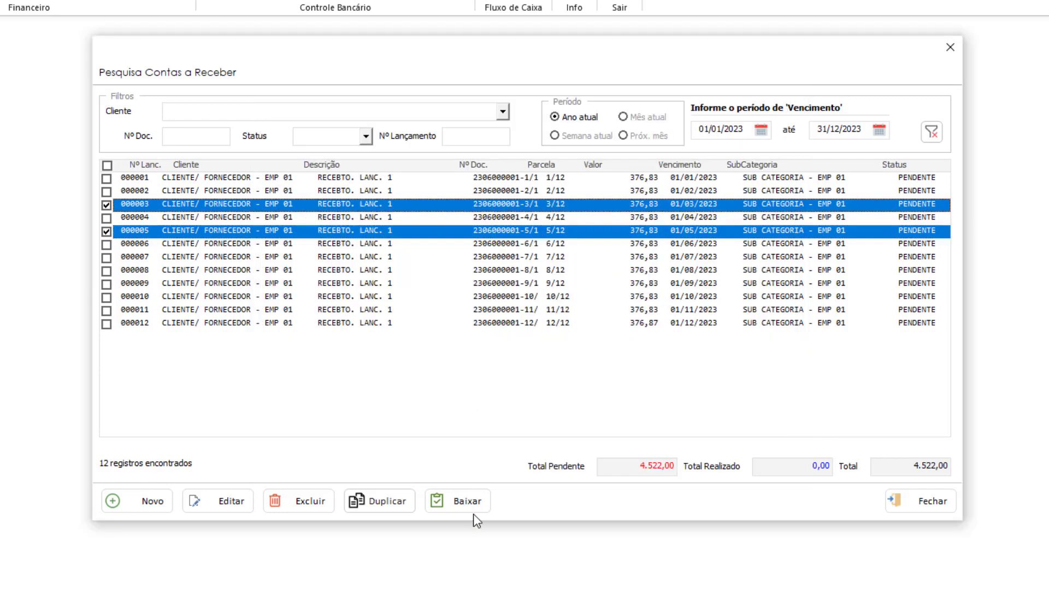
click(468, 496)
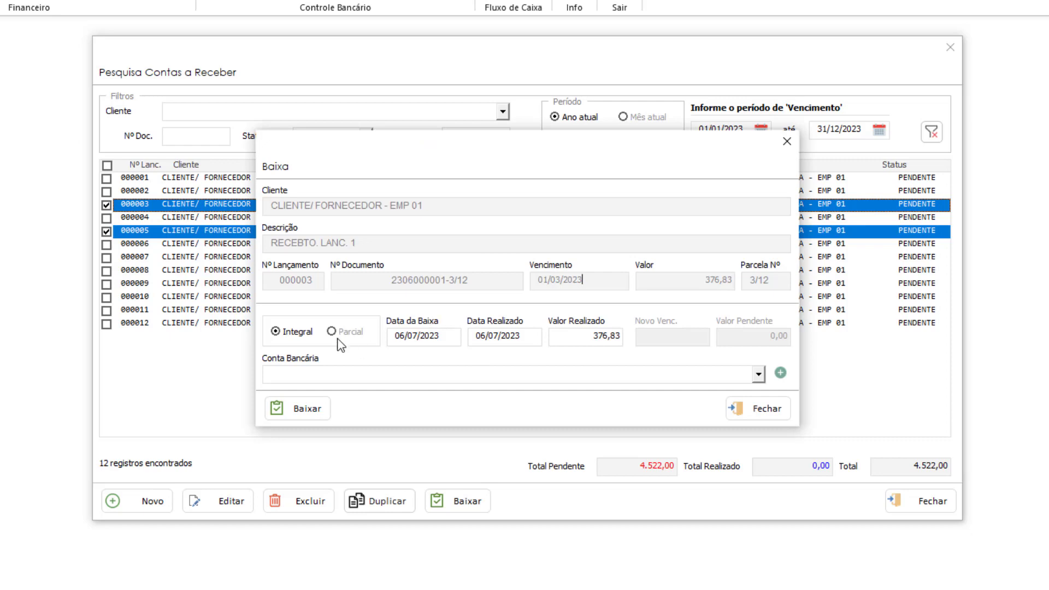
click(758, 375)
click(406, 389)
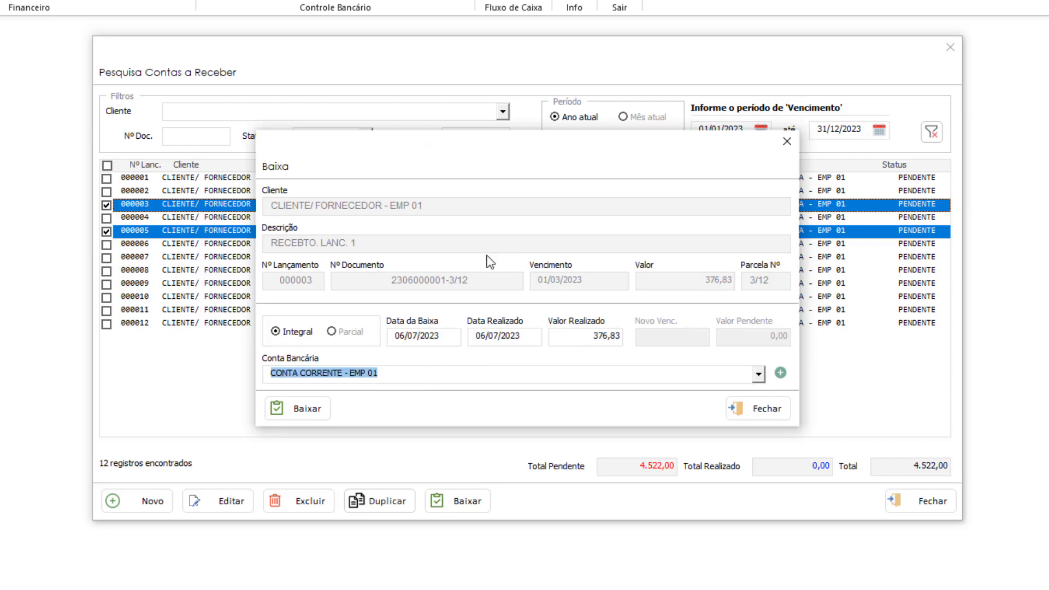
drag(492, 136, 504, 262)
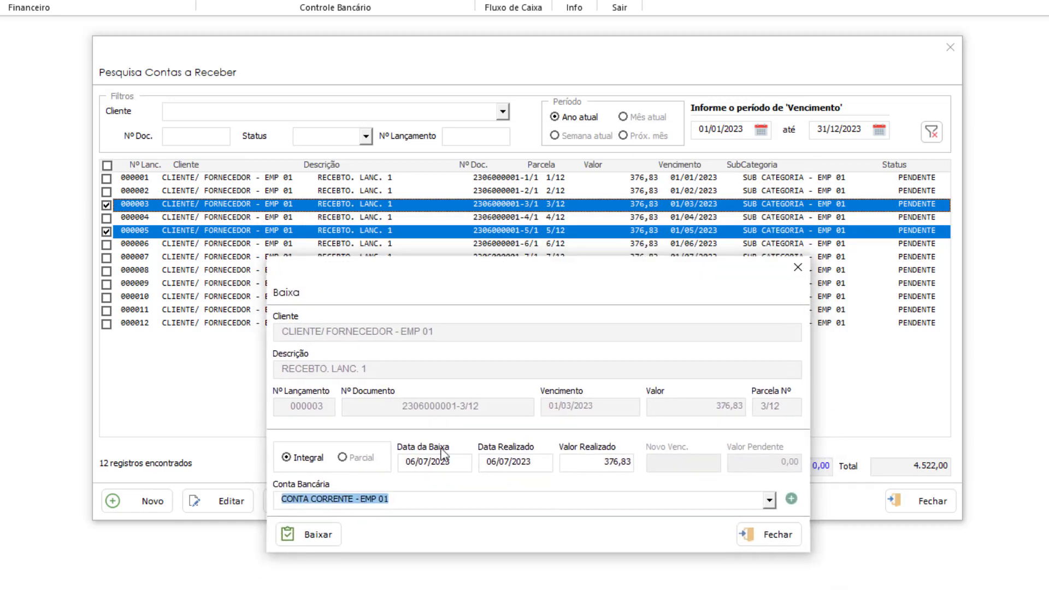
click(308, 535)
click(534, 343)
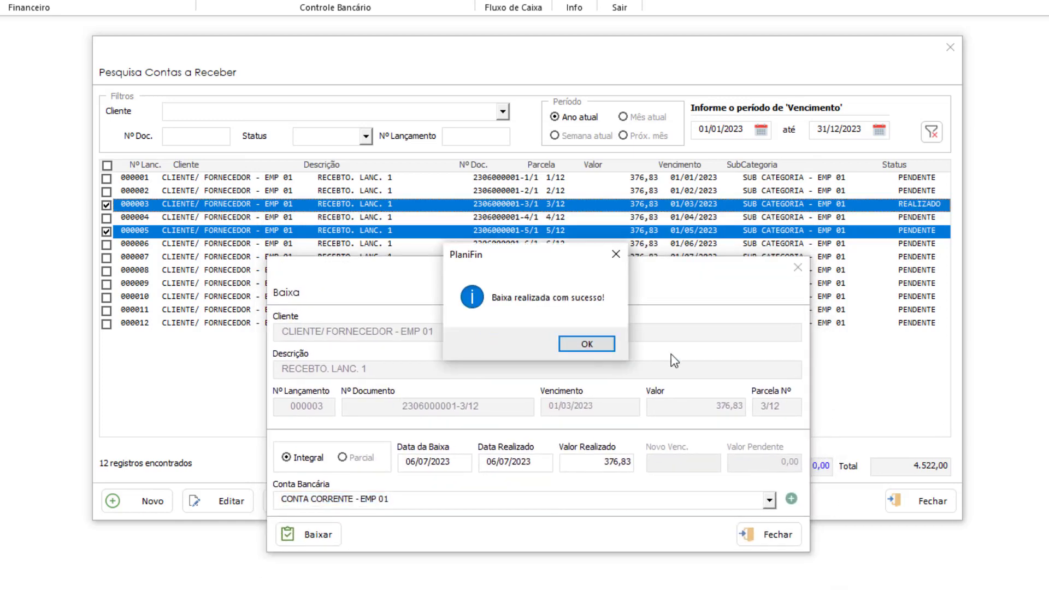
click(587, 344)
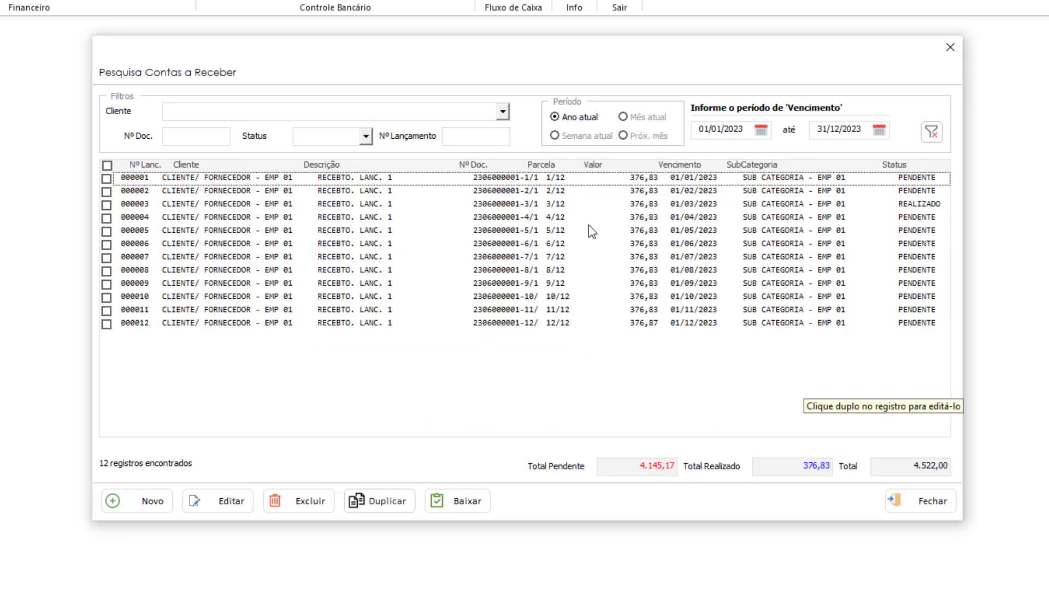
click(514, 206)
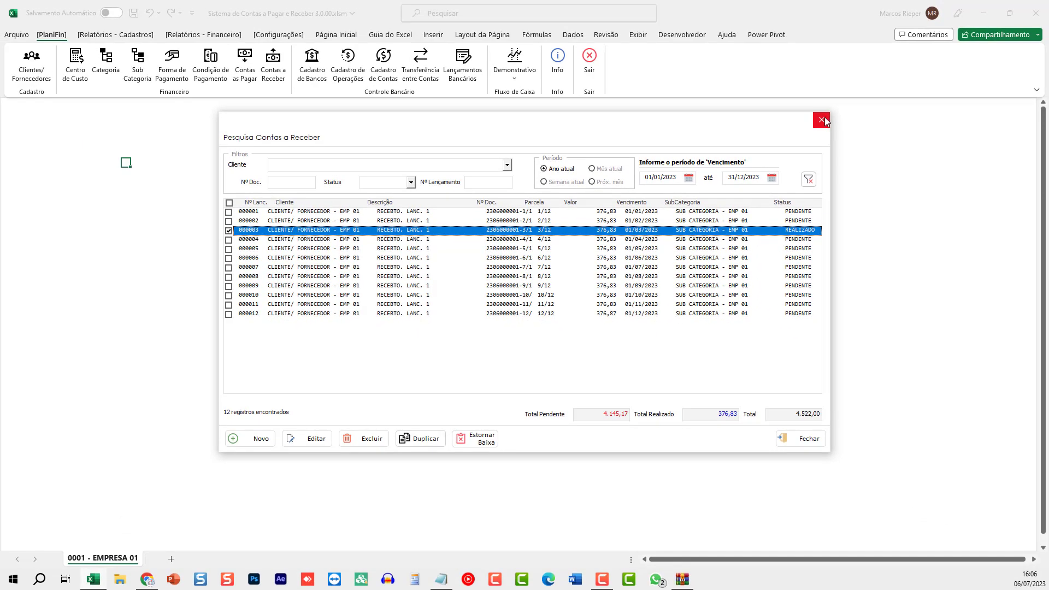
click(822, 121)
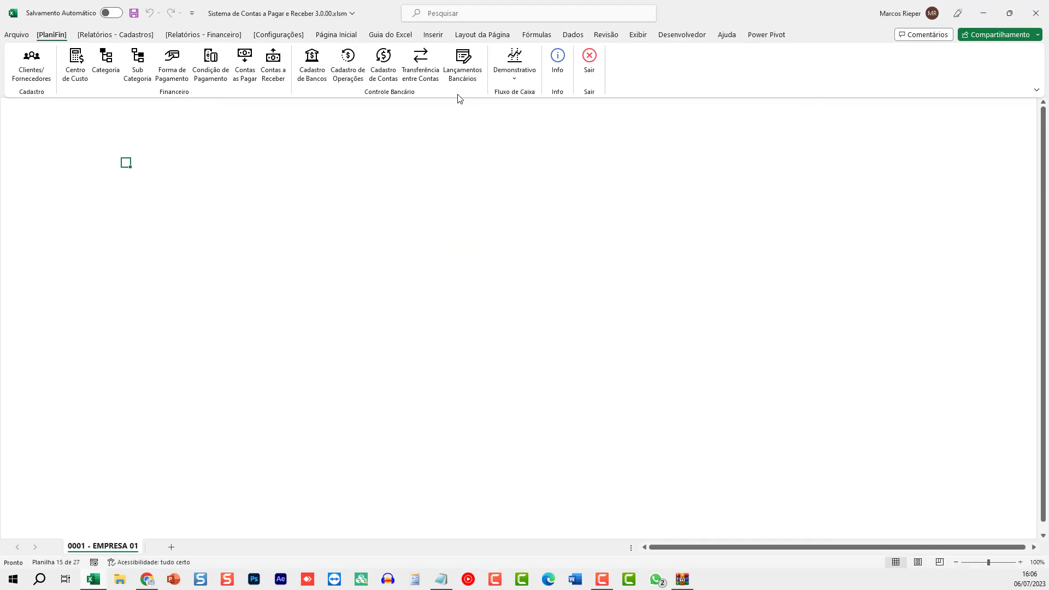
click(307, 69)
click(667, 224)
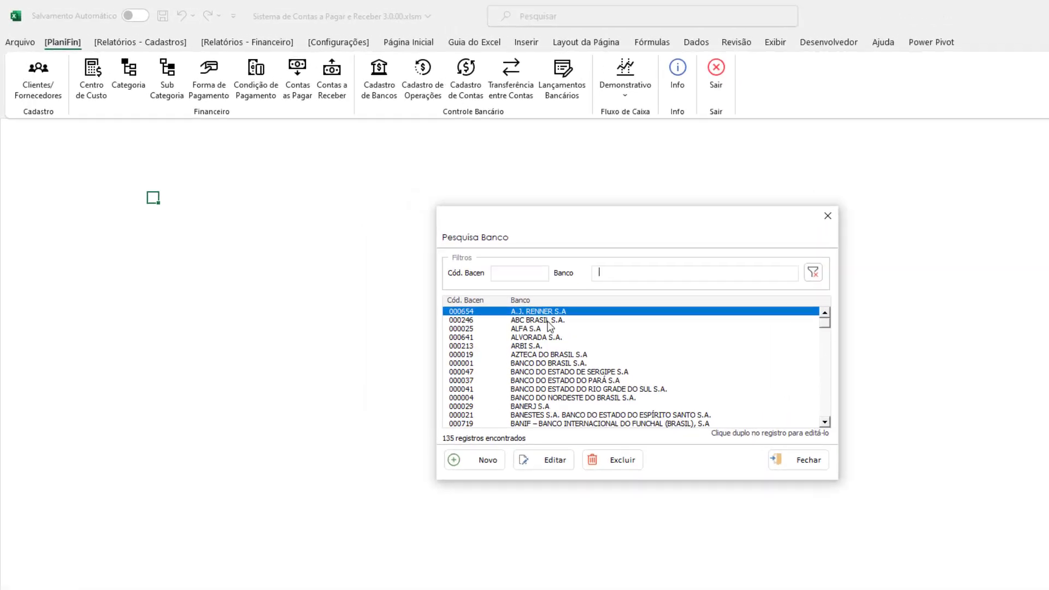
click(563, 355)
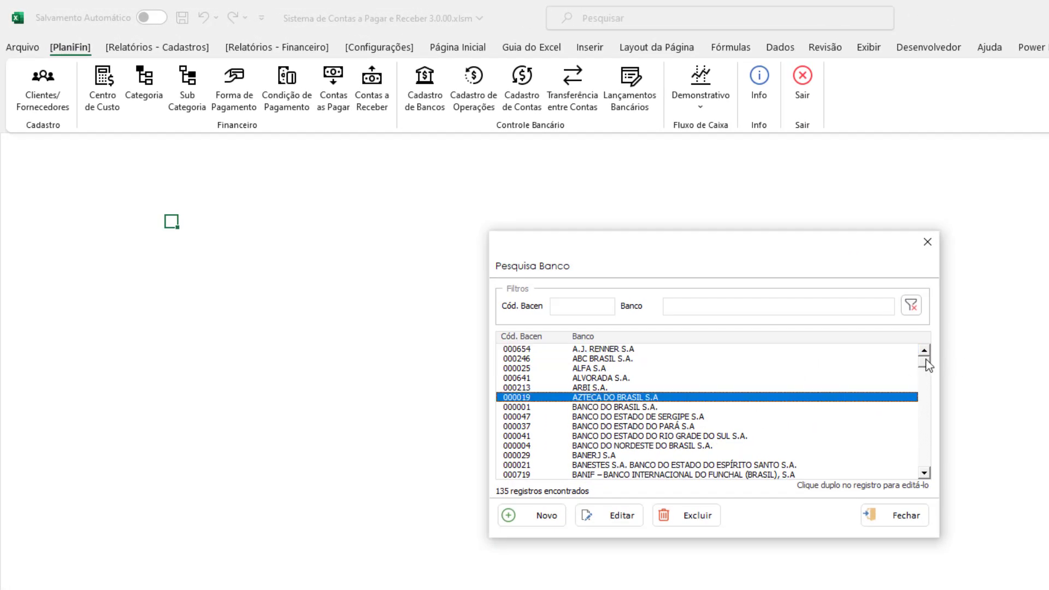
drag(926, 362, 929, 408)
click(799, 367)
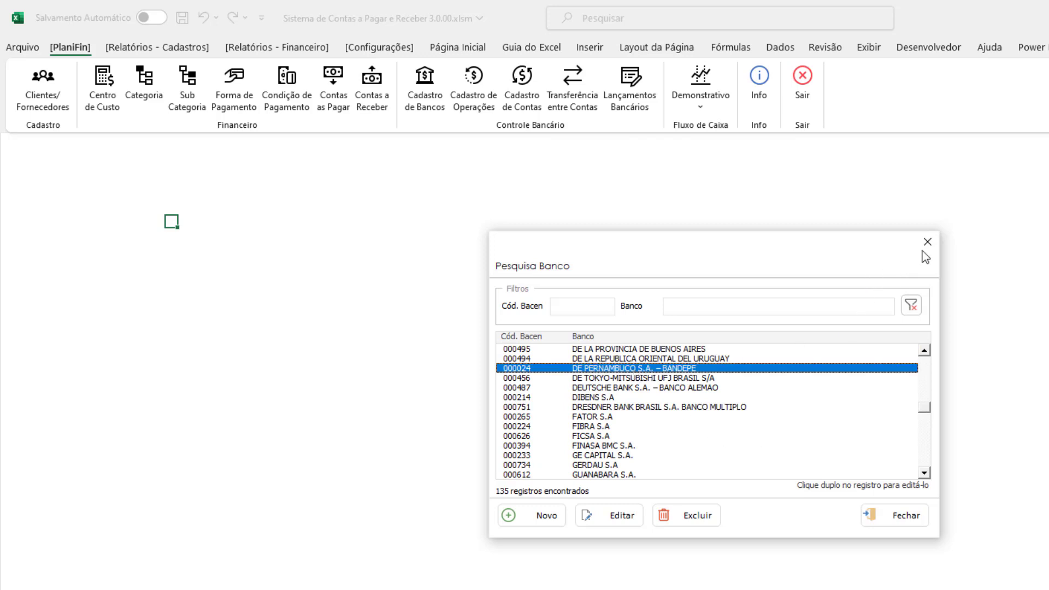
click(623, 517)
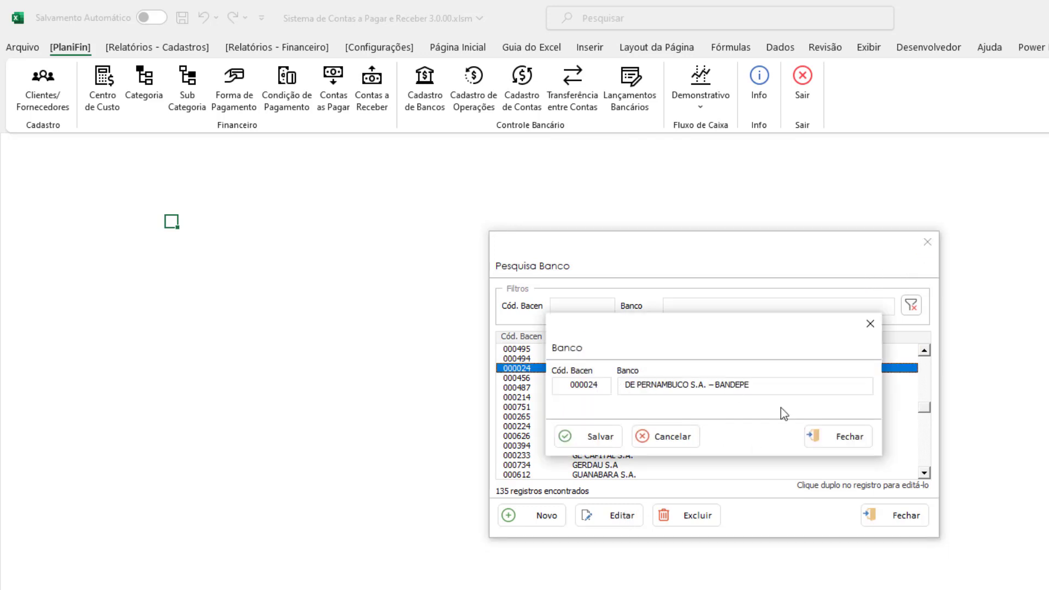
click(848, 436)
click(927, 242)
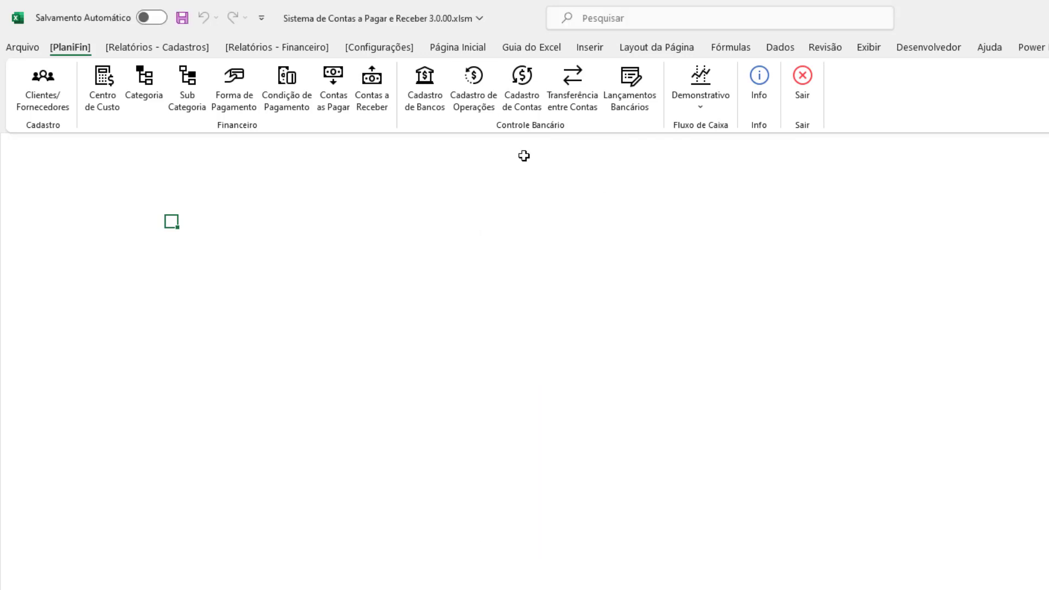
click(480, 99)
click(907, 306)
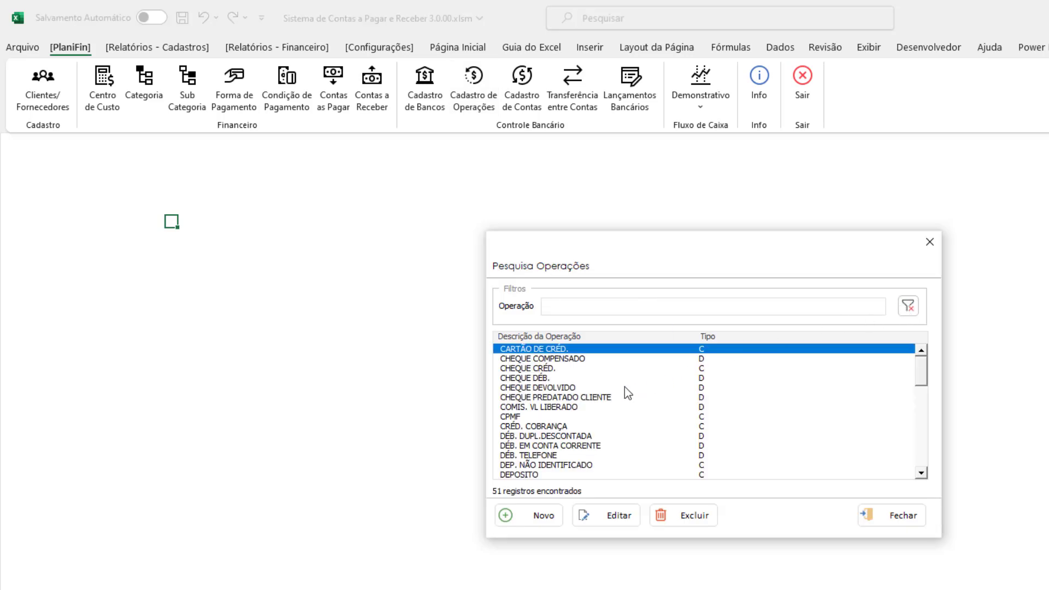
key(Down)
key(Down)
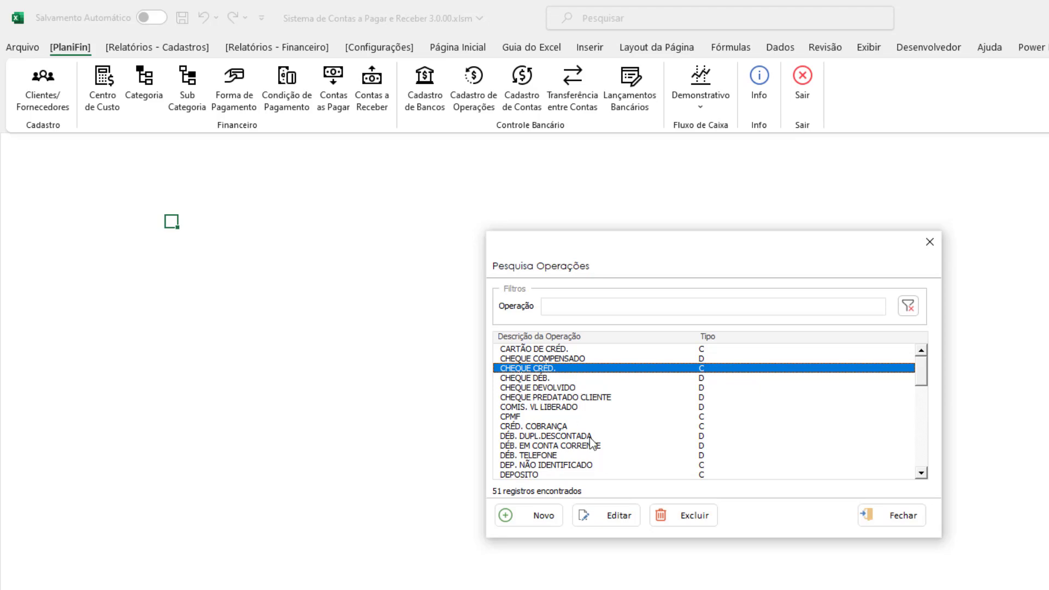
click(598, 521)
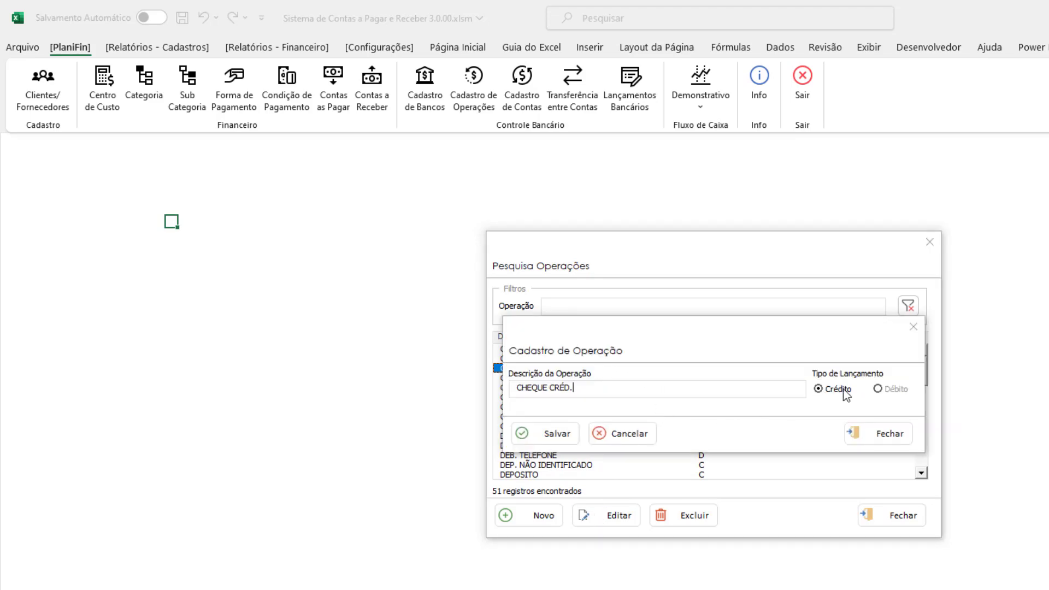
click(887, 437)
drag(925, 370, 922, 467)
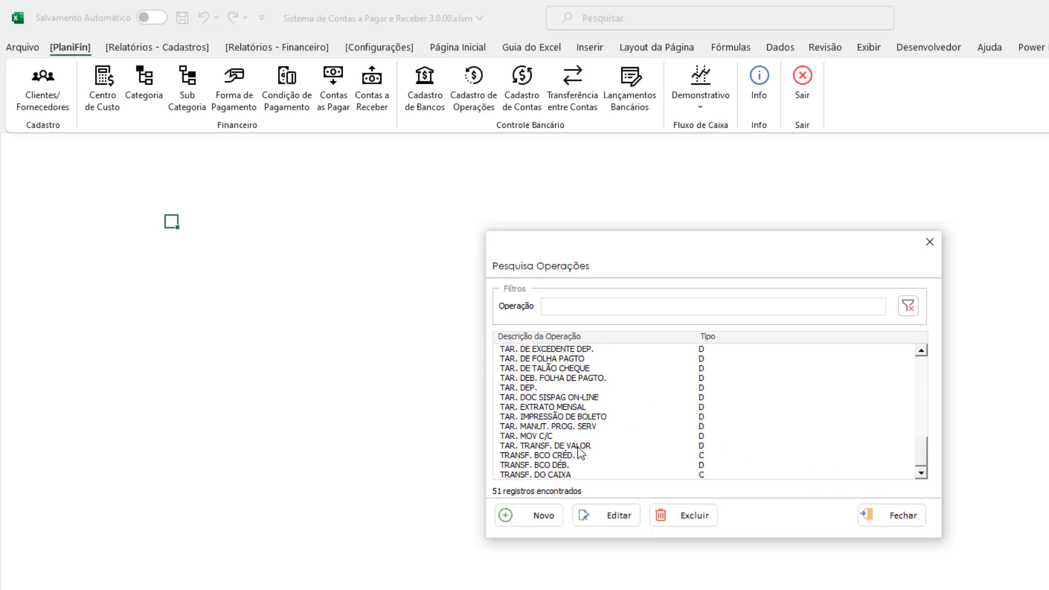
Open account CONTA CORRENTE - EMP 01 from the account register, keeping type CAIXA
click(894, 516)
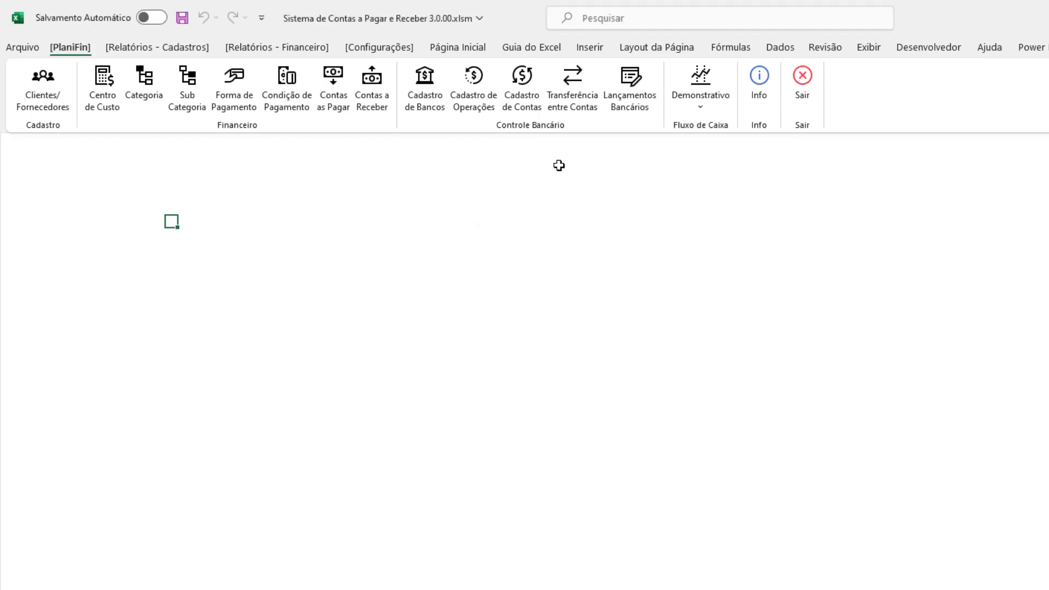
click(524, 93)
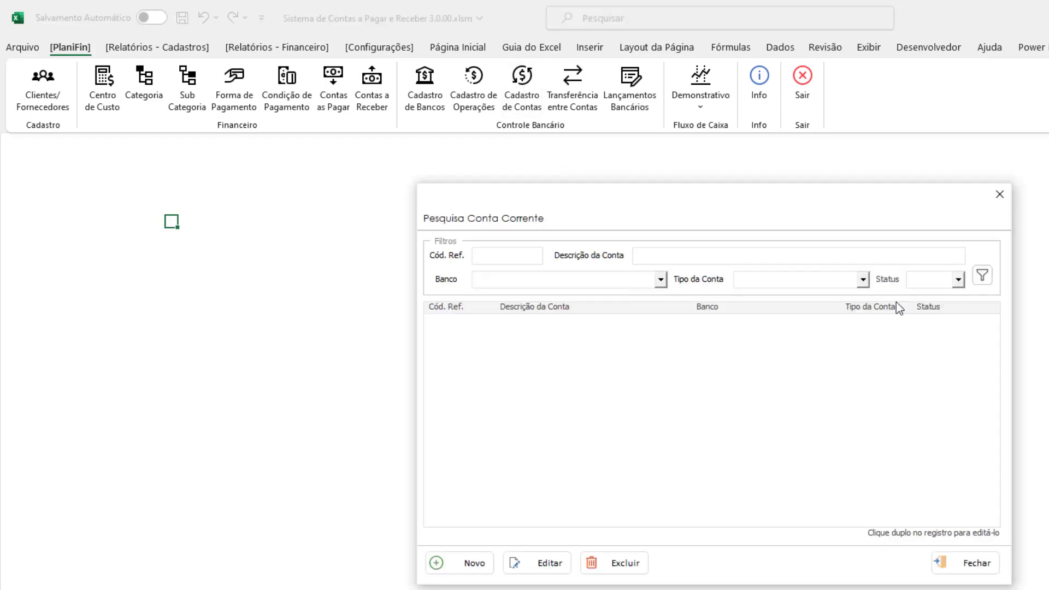
click(982, 275)
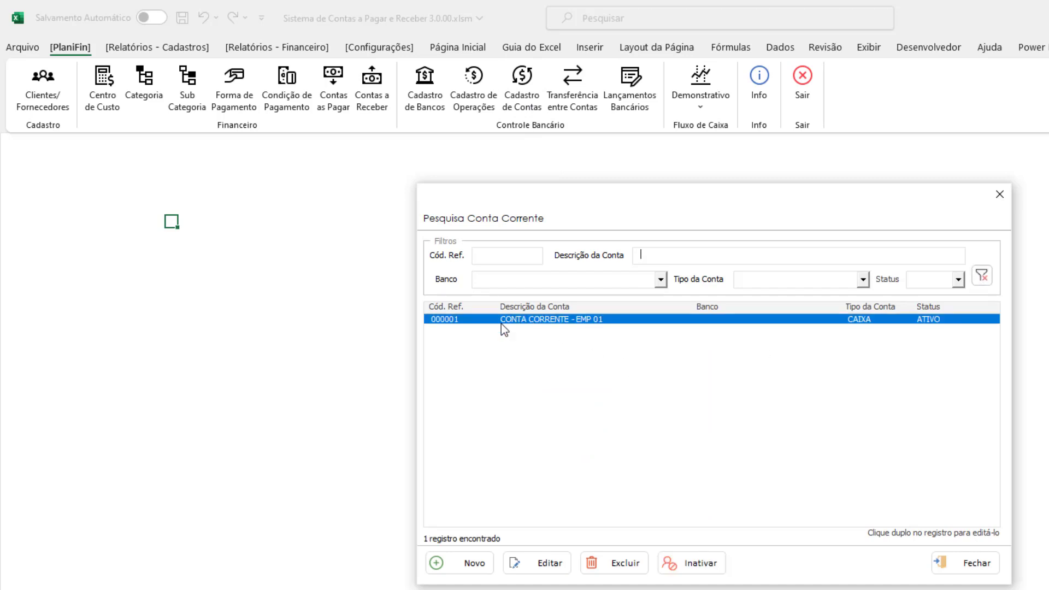
click(543, 566)
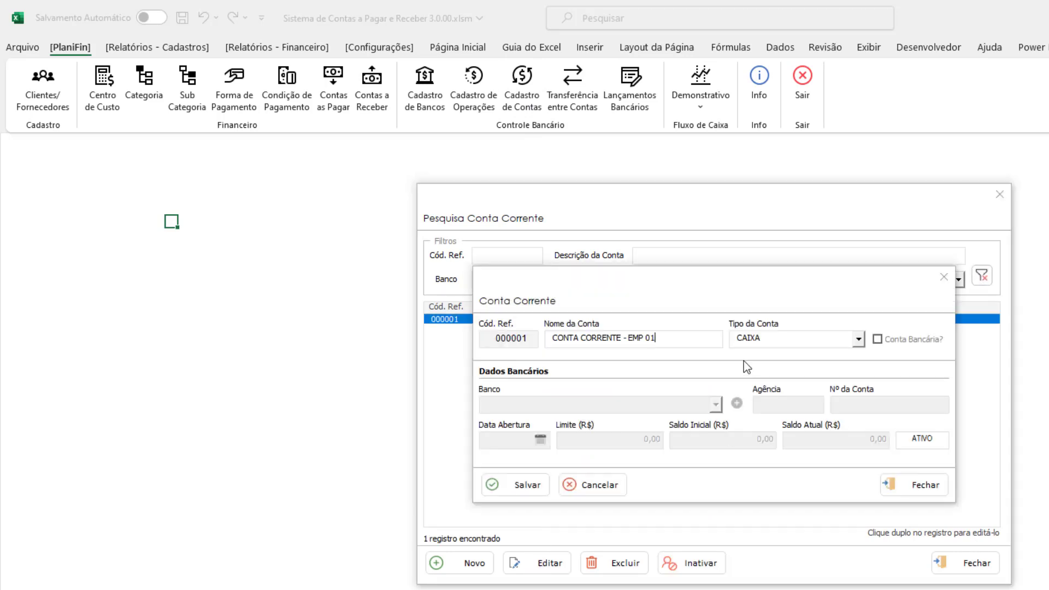
click(878, 339)
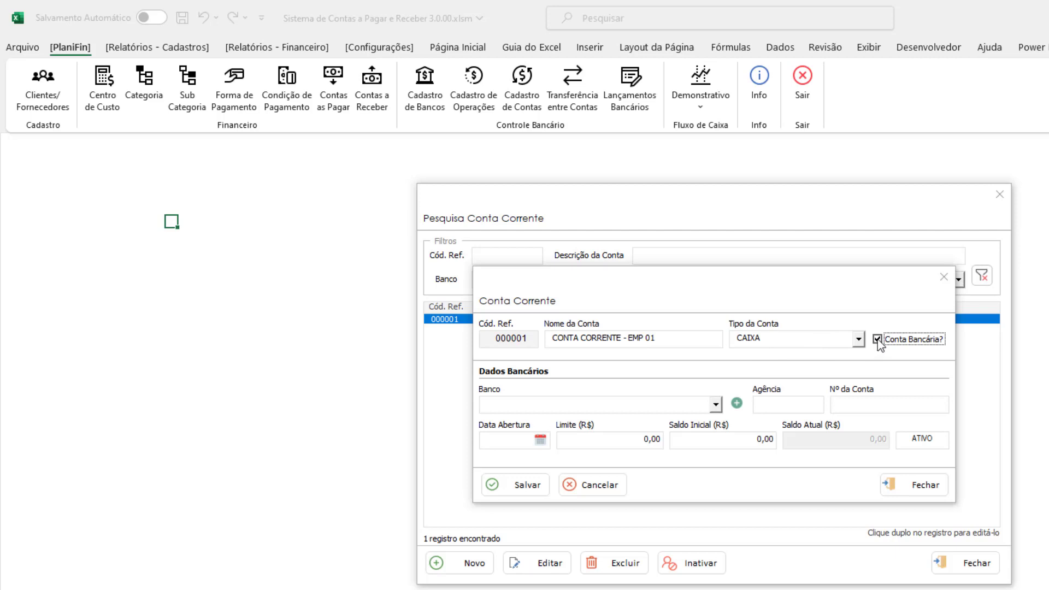
click(874, 340)
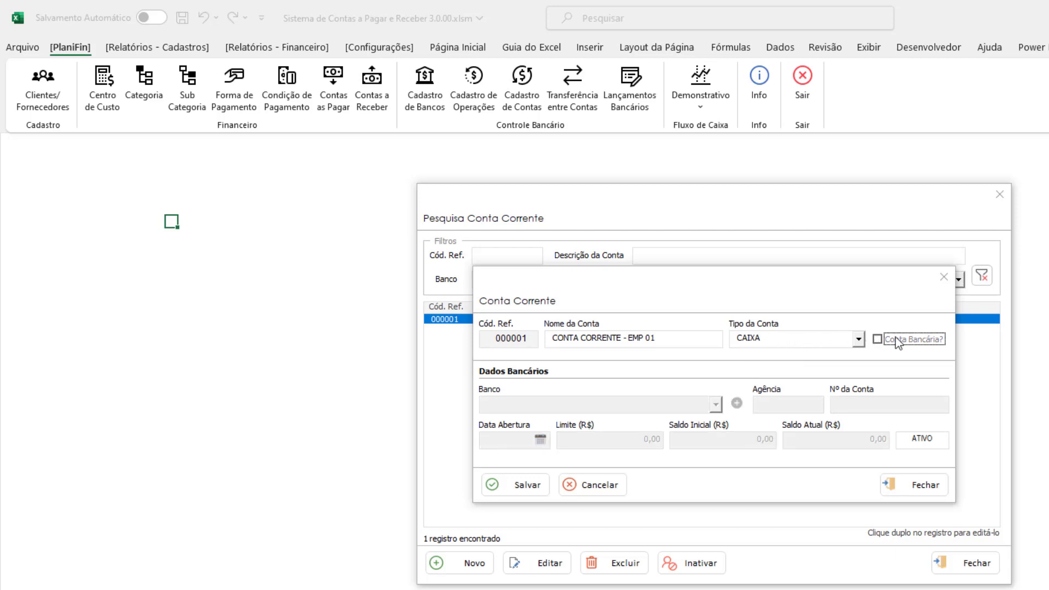
click(859, 339)
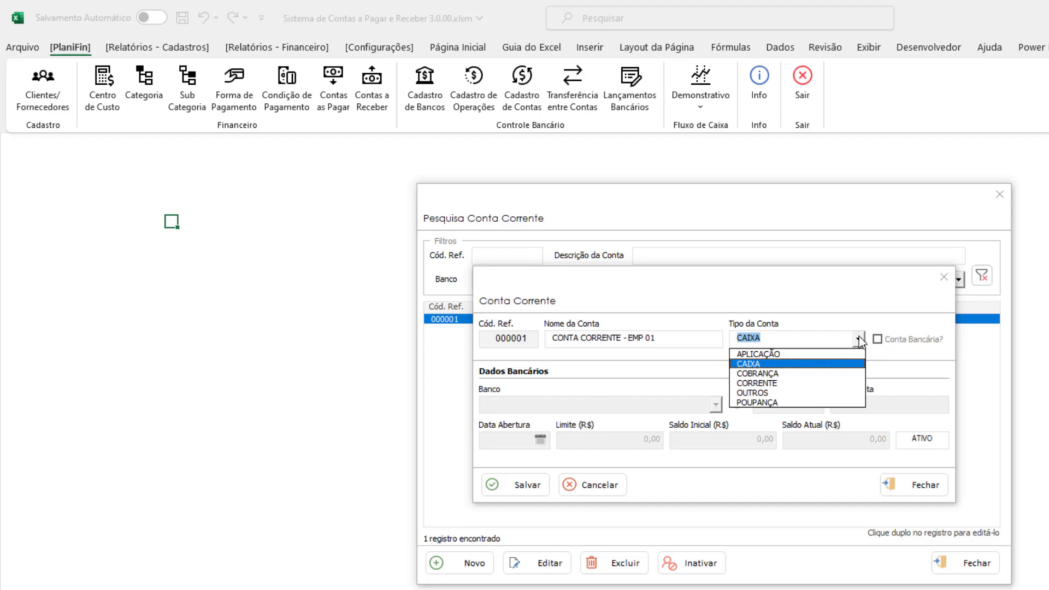
click(859, 340)
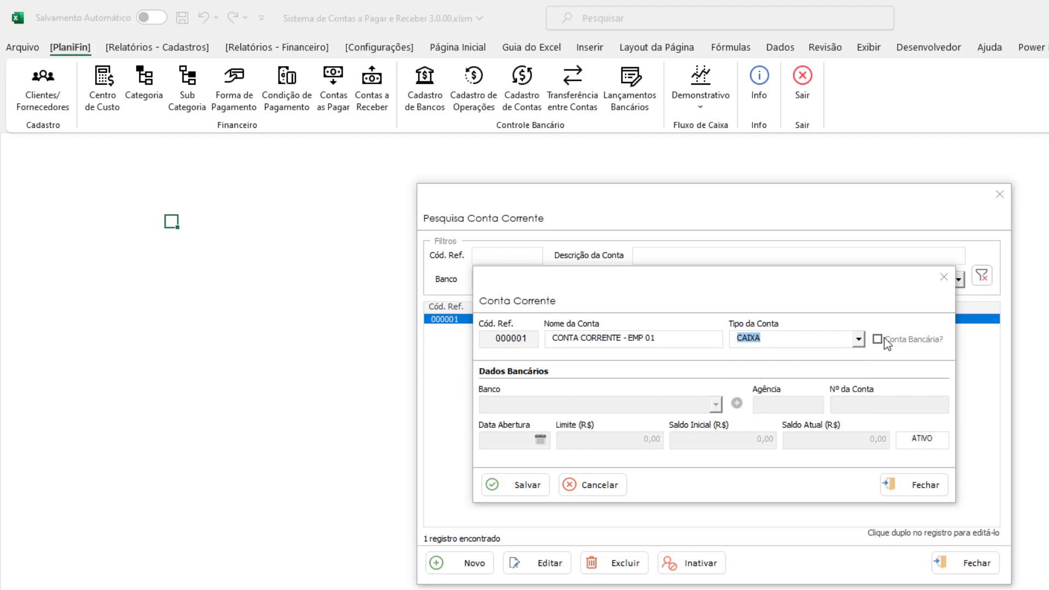
Try marking it as an ARBI S.A. bank account, close without saving, and open Transferência entre Contas
click(885, 338)
click(716, 405)
click(601, 460)
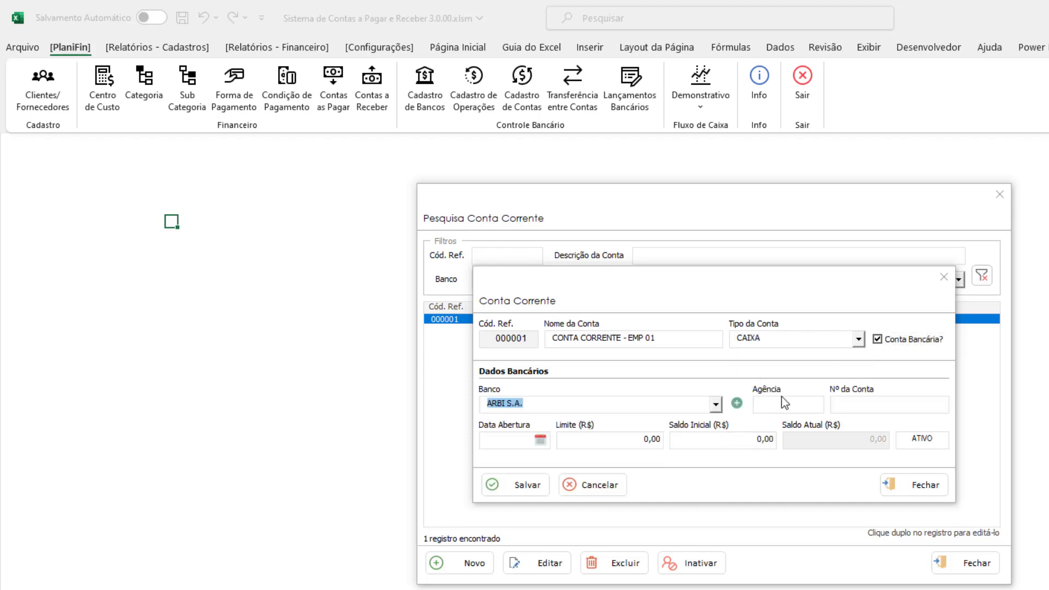
click(878, 401)
key(Tab)
key(Tab)
click(910, 491)
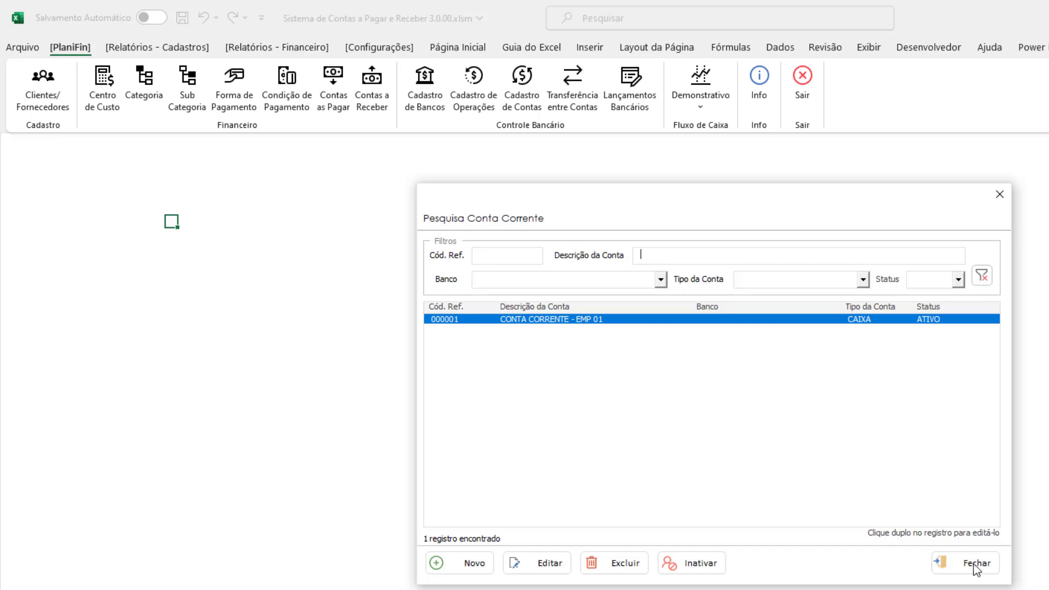
click(978, 563)
click(585, 94)
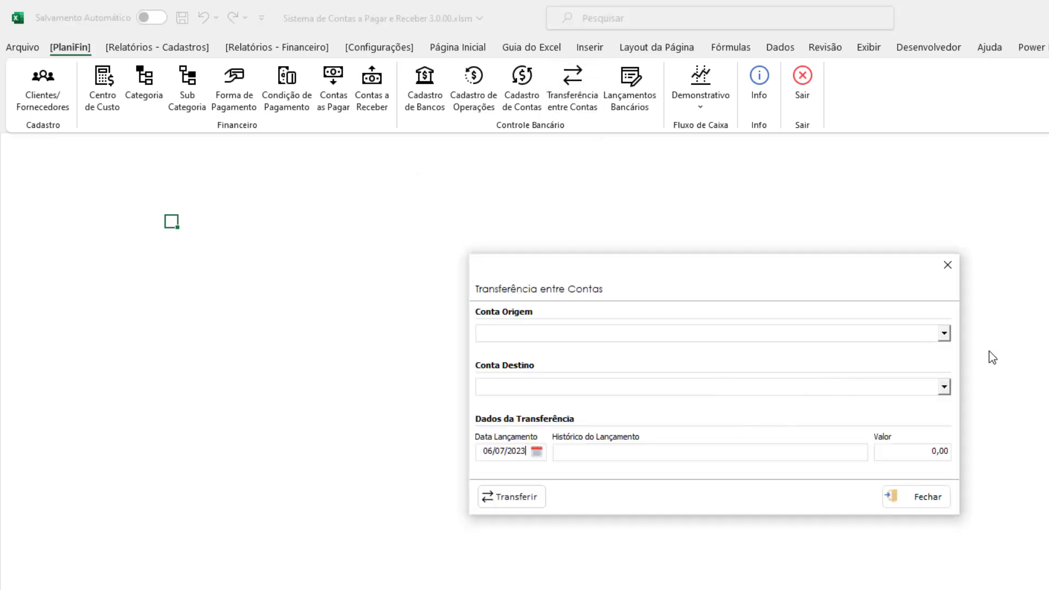
Set both transfer accounts to CONTA CORRENTE - EMP 01, close without transferring, and open Lançamentos Bancários
click(944, 333)
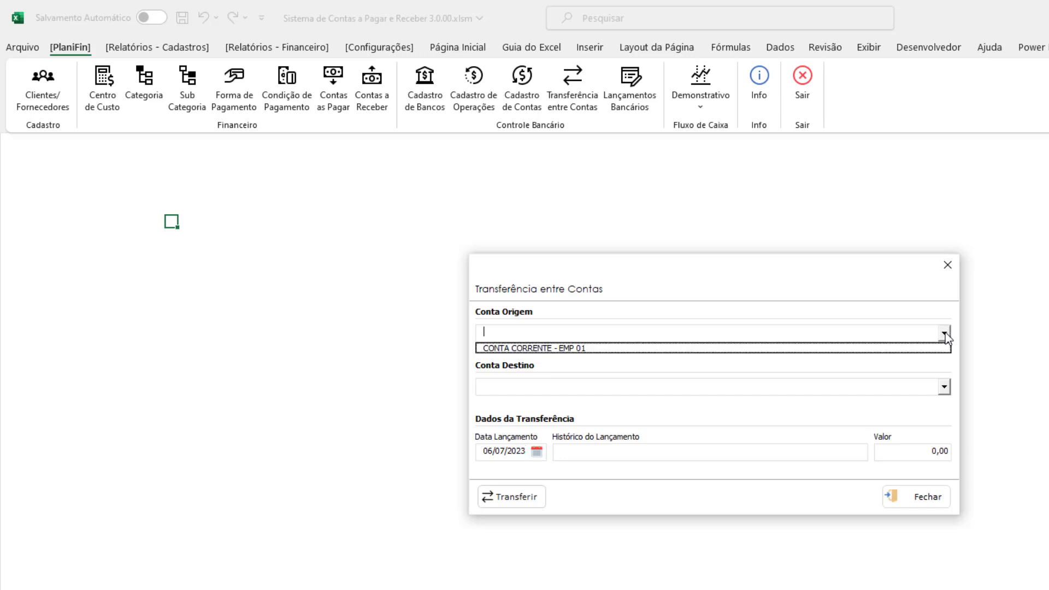
click(608, 348)
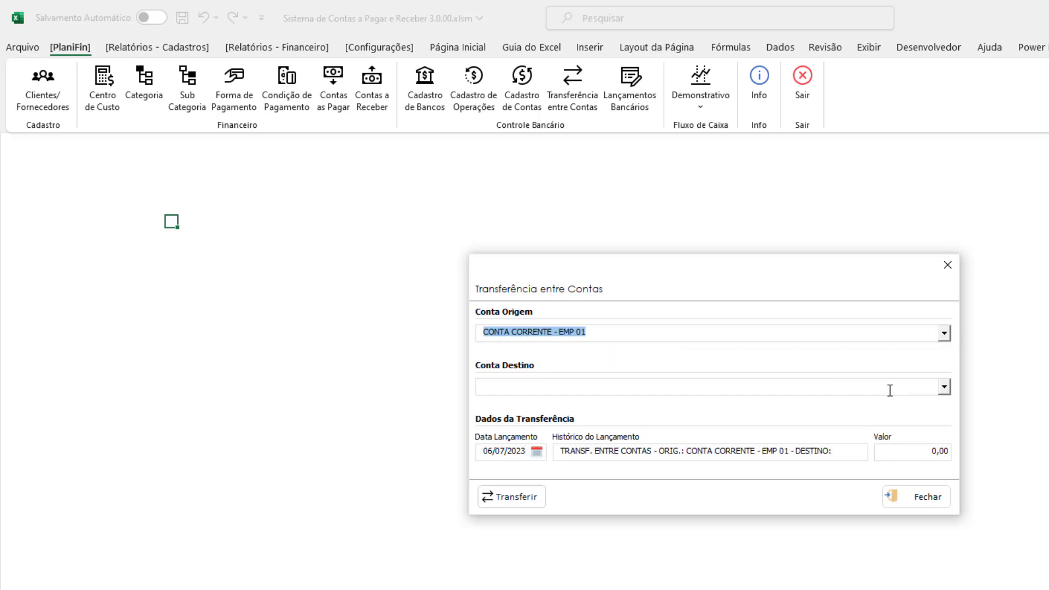
click(944, 387)
click(809, 402)
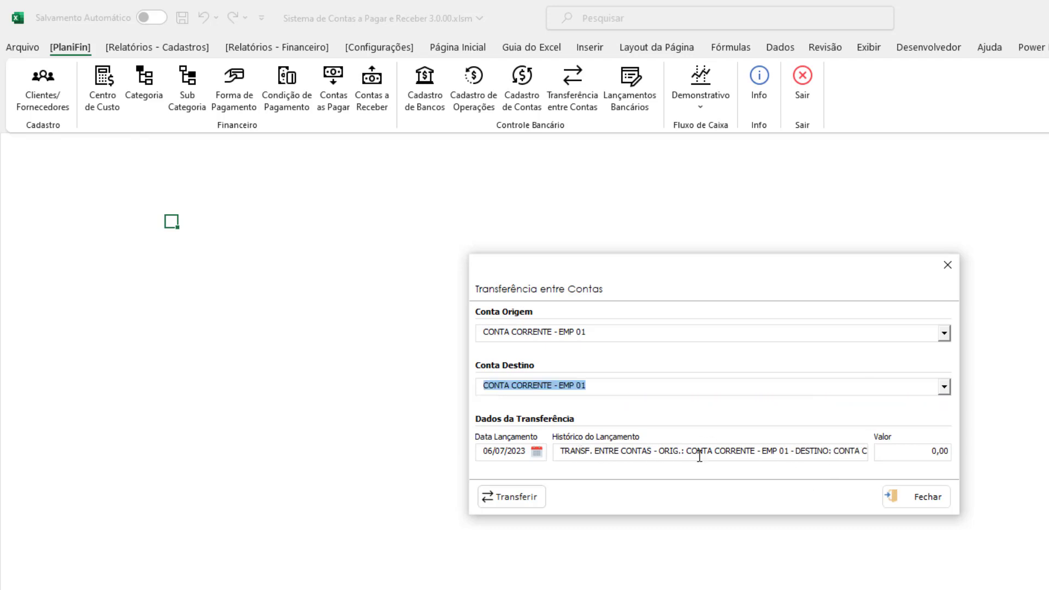
click(700, 454)
drag(676, 448, 899, 448)
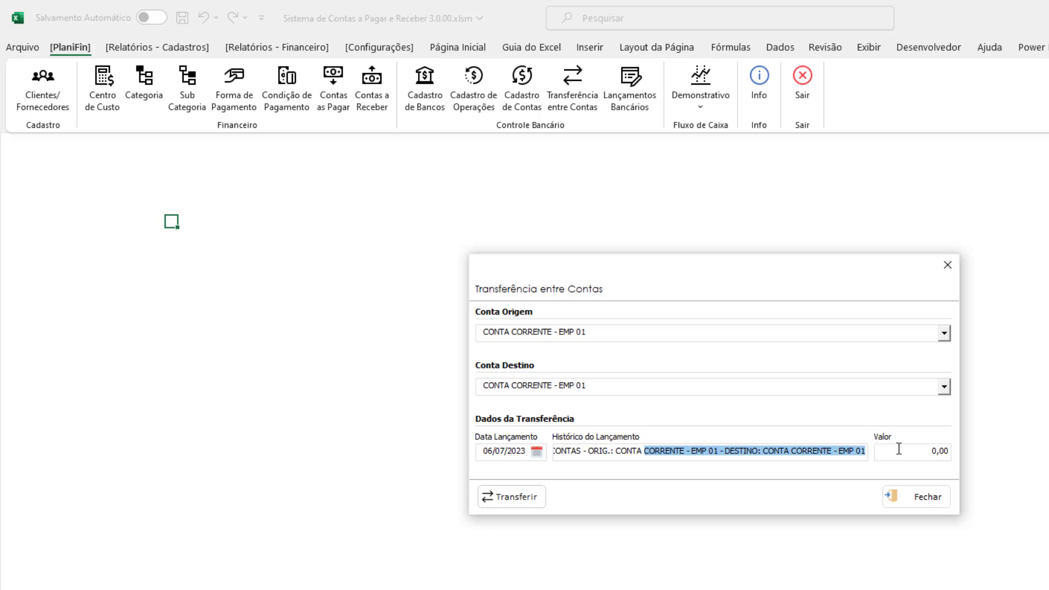
key(Tab)
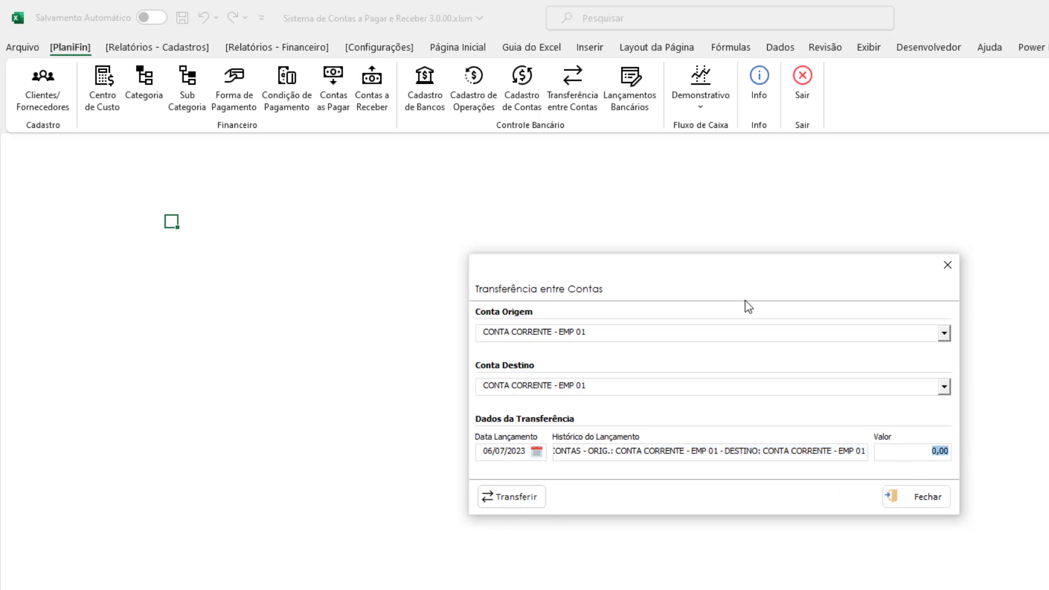
click(932, 498)
click(634, 88)
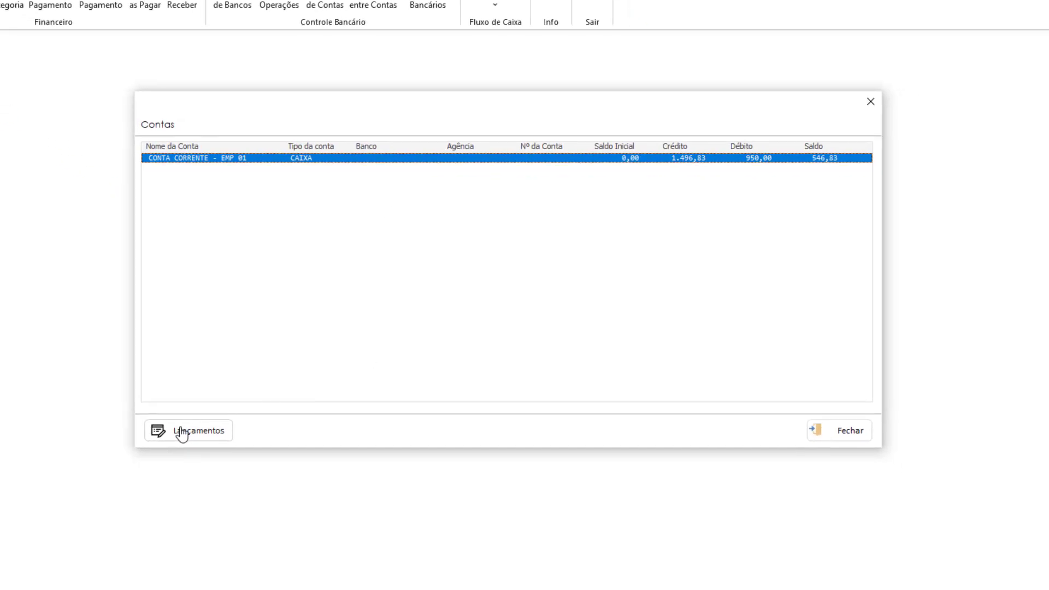
Open the CONTA CORRENTE - EMP 01 entries and set up a new debit entry
click(181, 432)
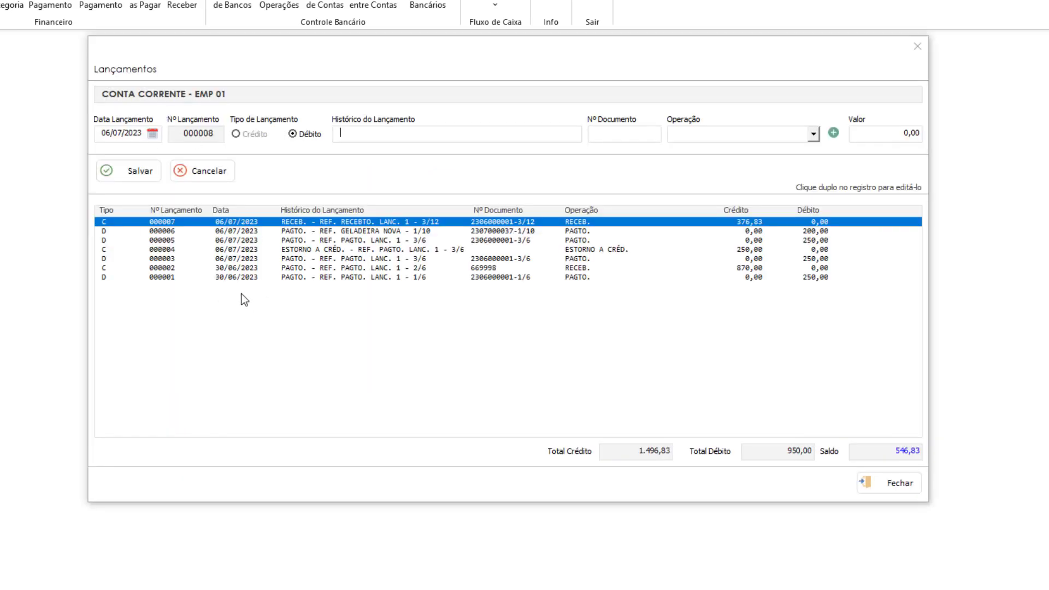
click(834, 134)
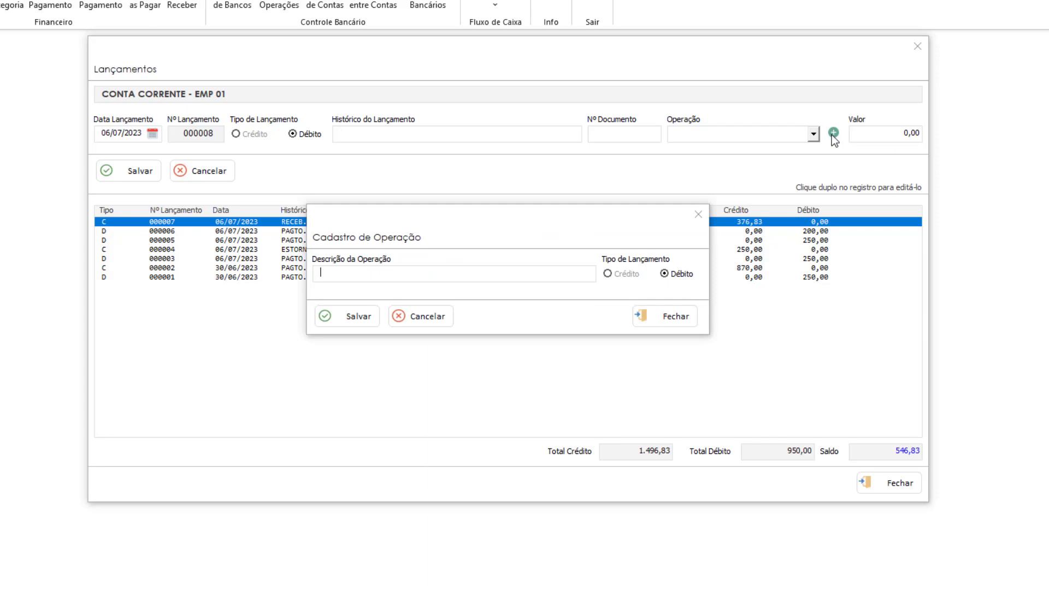
click(688, 223)
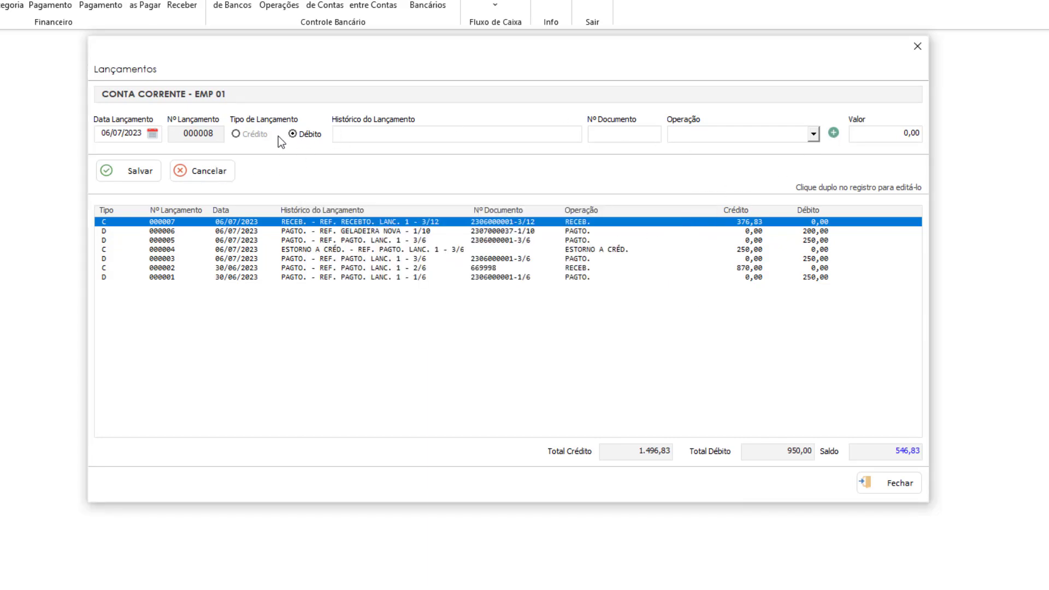
click(253, 136)
click(363, 132)
Record debit TESTE, document 123456, operation CHEQUE DÉB., amount 500,00, and confirm saving
click(612, 136)
click(812, 135)
click(699, 157)
click(910, 135)
text(50000)
text(23456)
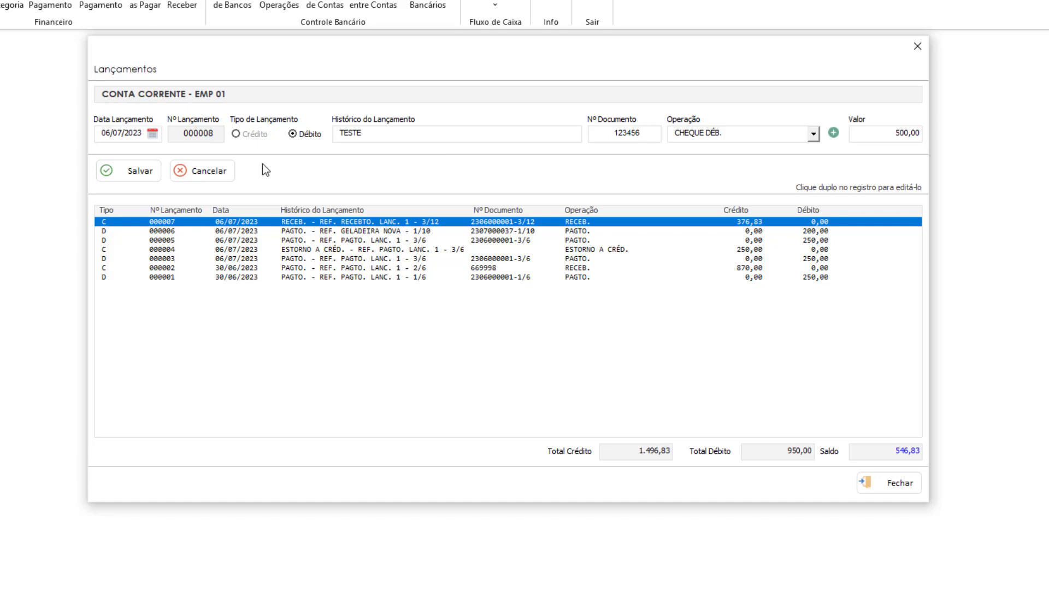
click(141, 172)
click(492, 328)
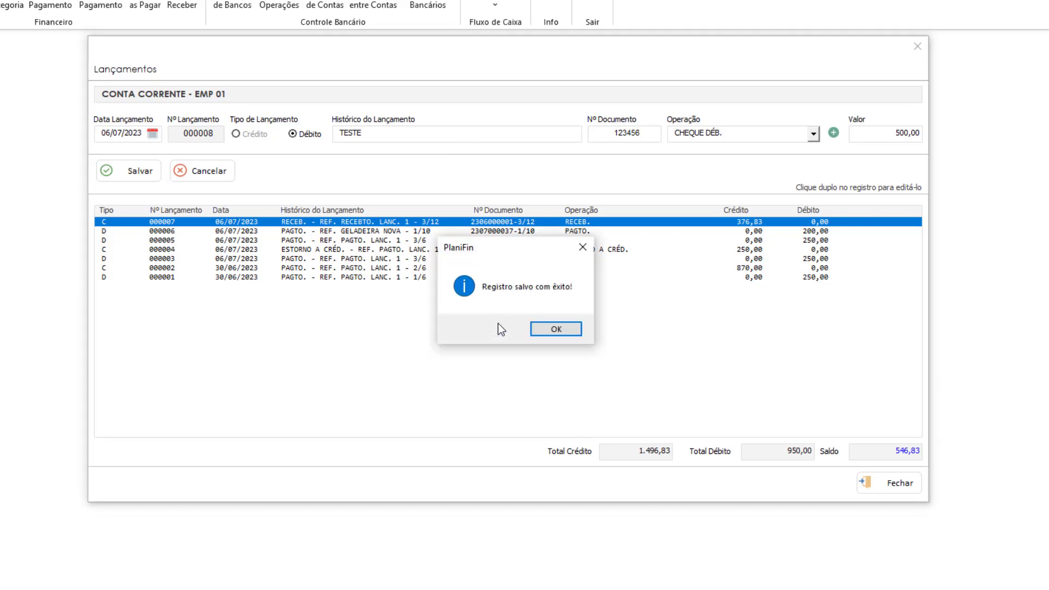
Dismiss the success message and look over entries 000003, 000005 and 000007
click(541, 330)
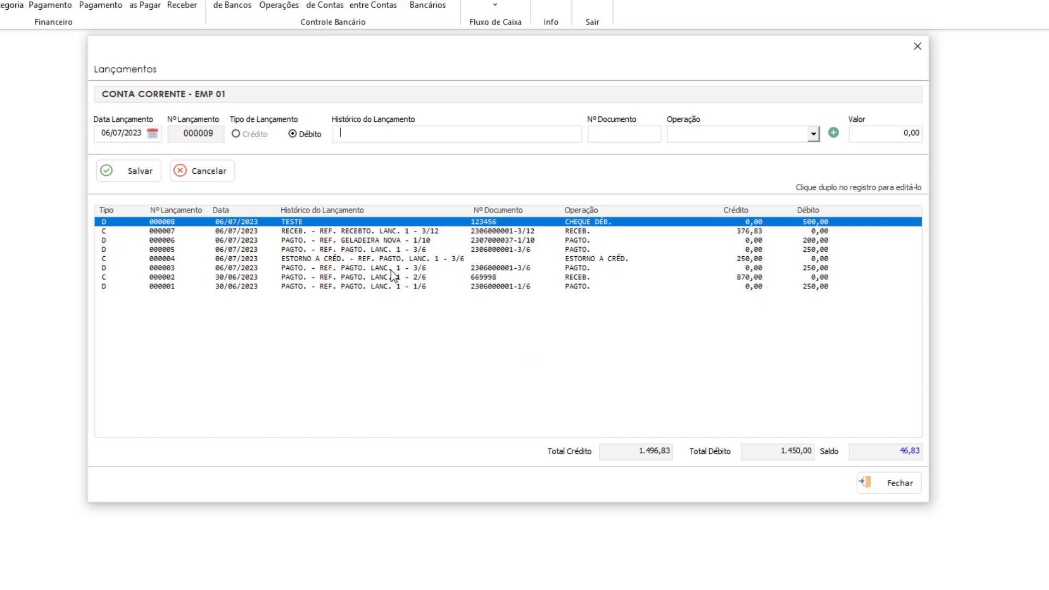
click(330, 268)
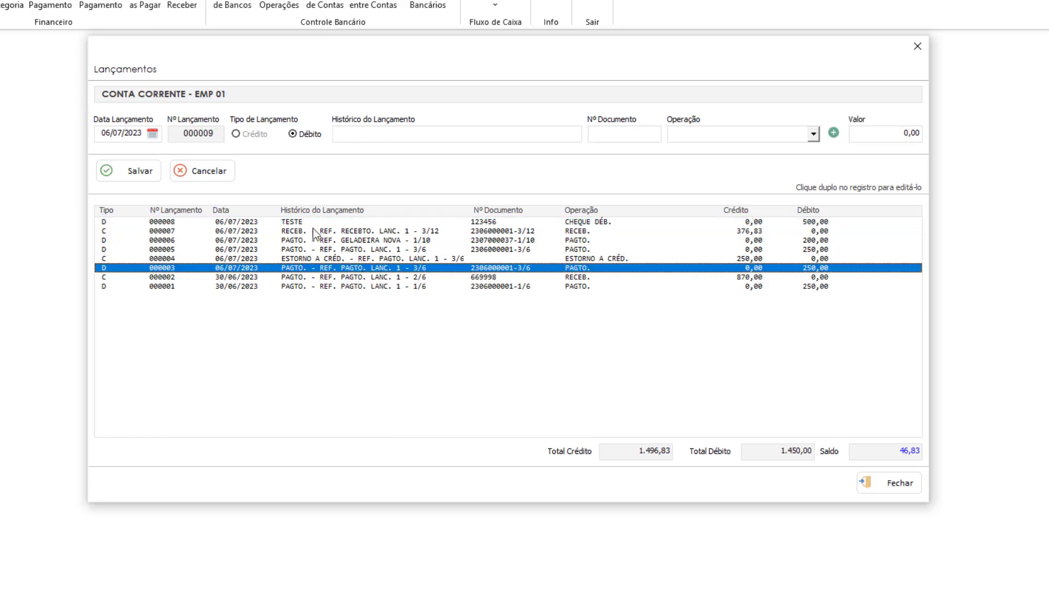
click(334, 249)
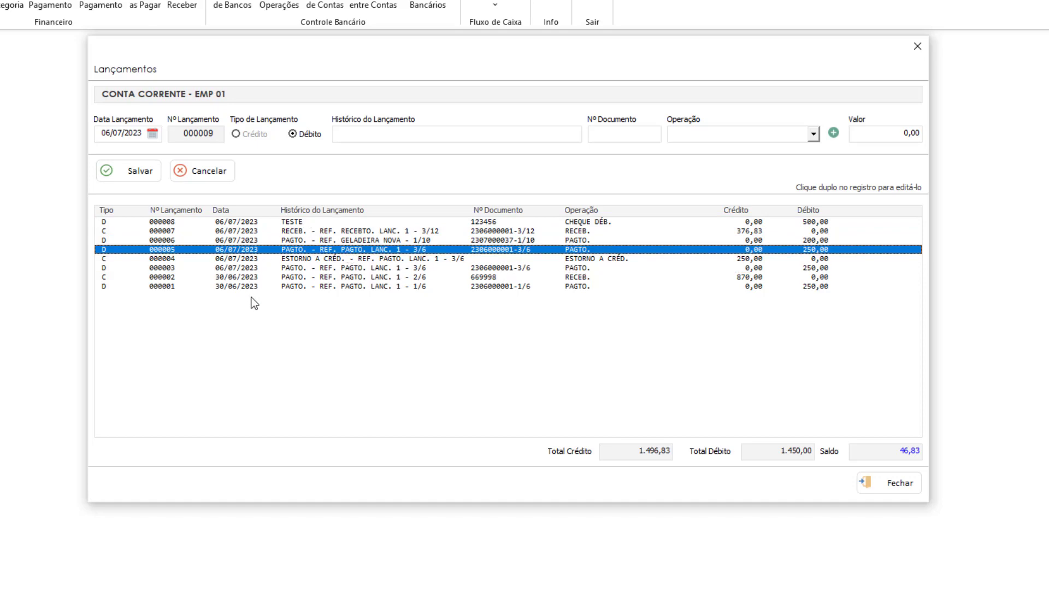
click(311, 231)
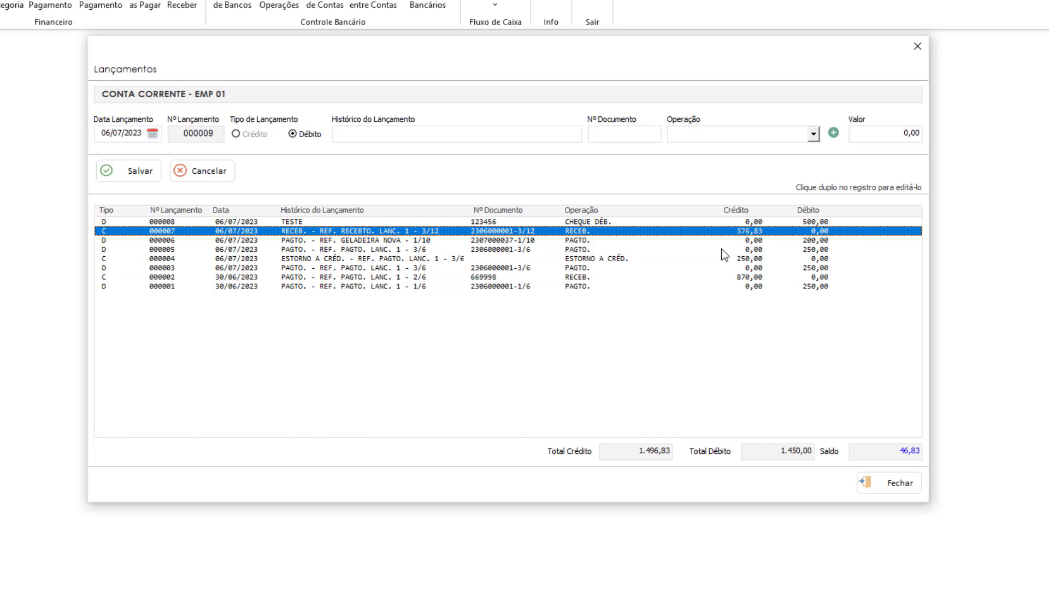
Load entries 000008, 000005, 000002 and 000004 into the form, then close the register
double_click(430, 220)
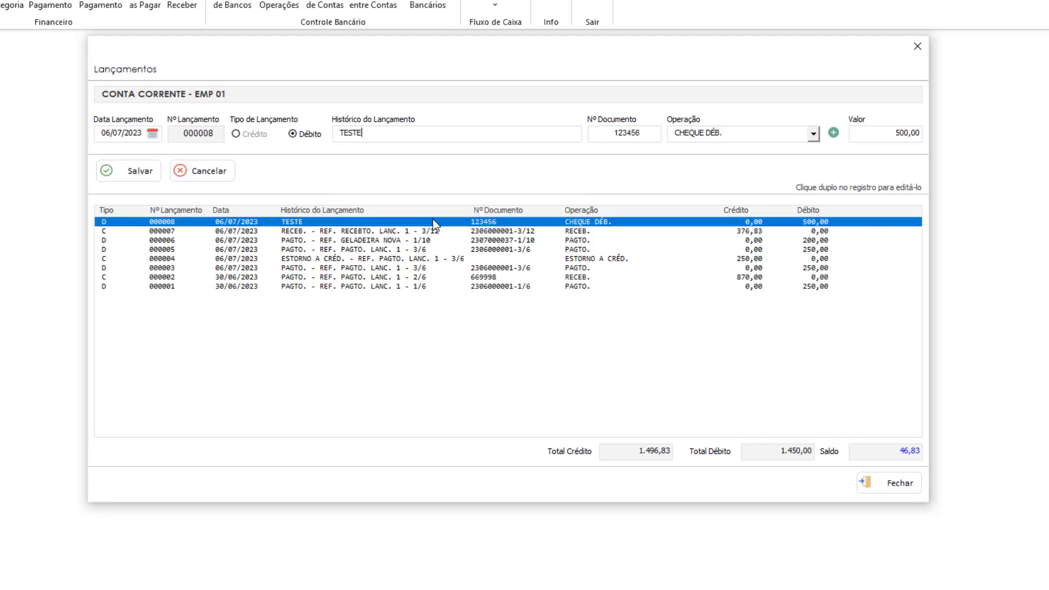
double_click(426, 249)
double_click(415, 278)
double_click(449, 258)
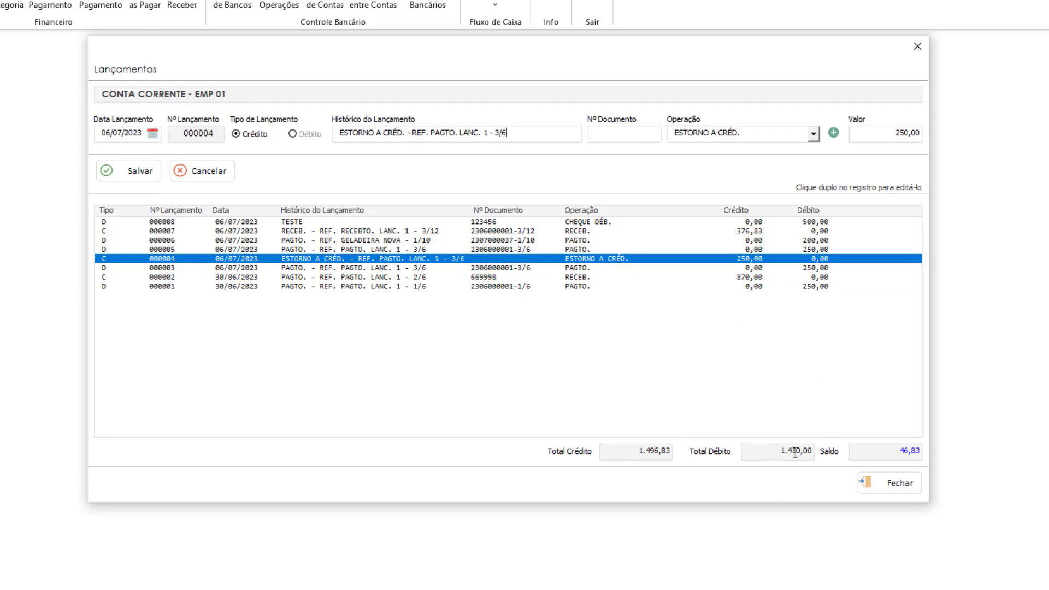
click(881, 484)
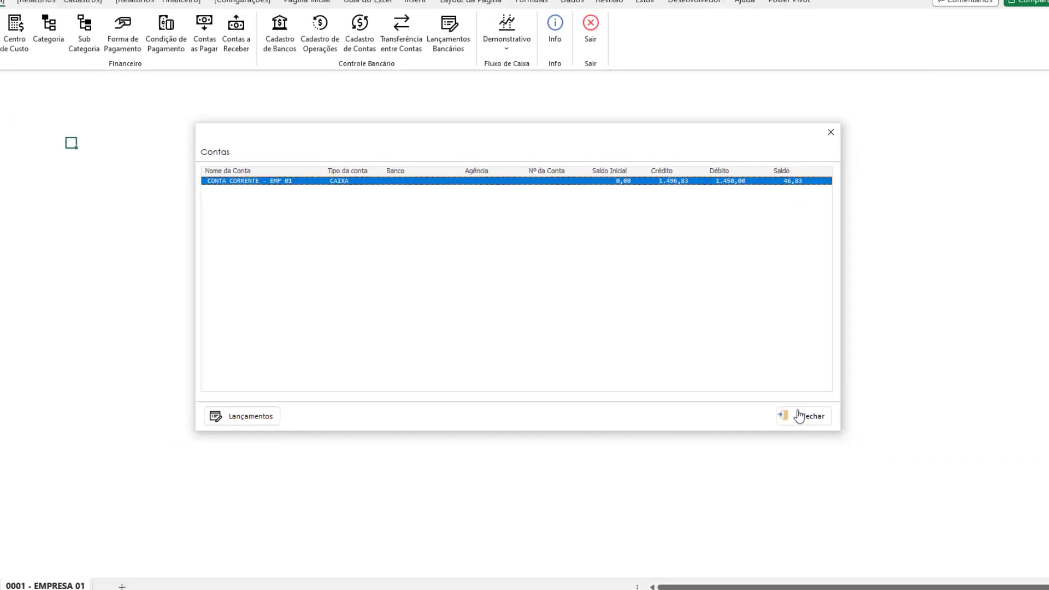
Close the Contas overview and generate the 2023 A Realizar Fluxo de Caixa report
click(841, 431)
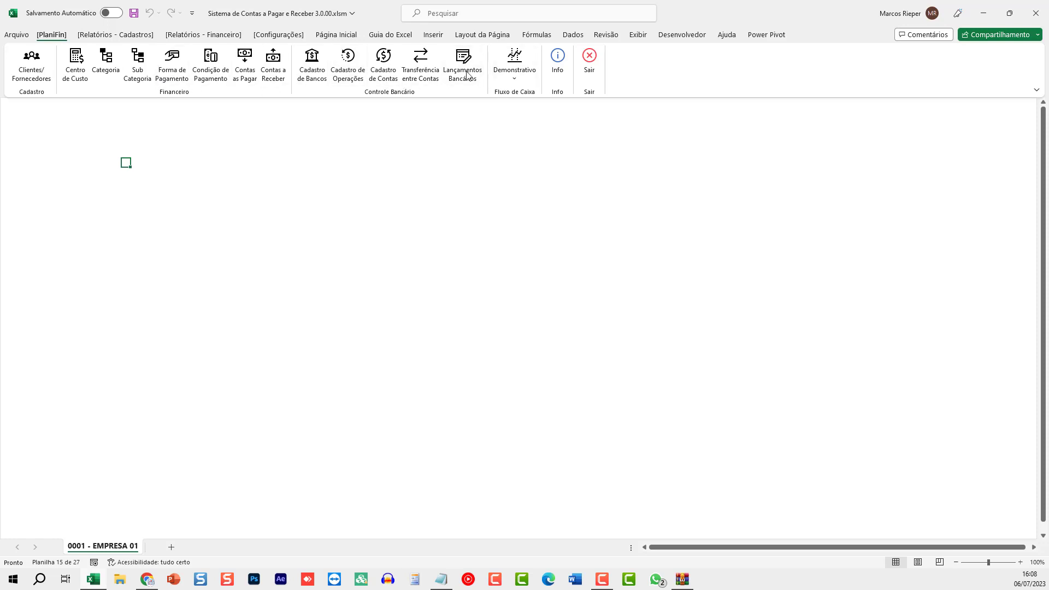
click(518, 75)
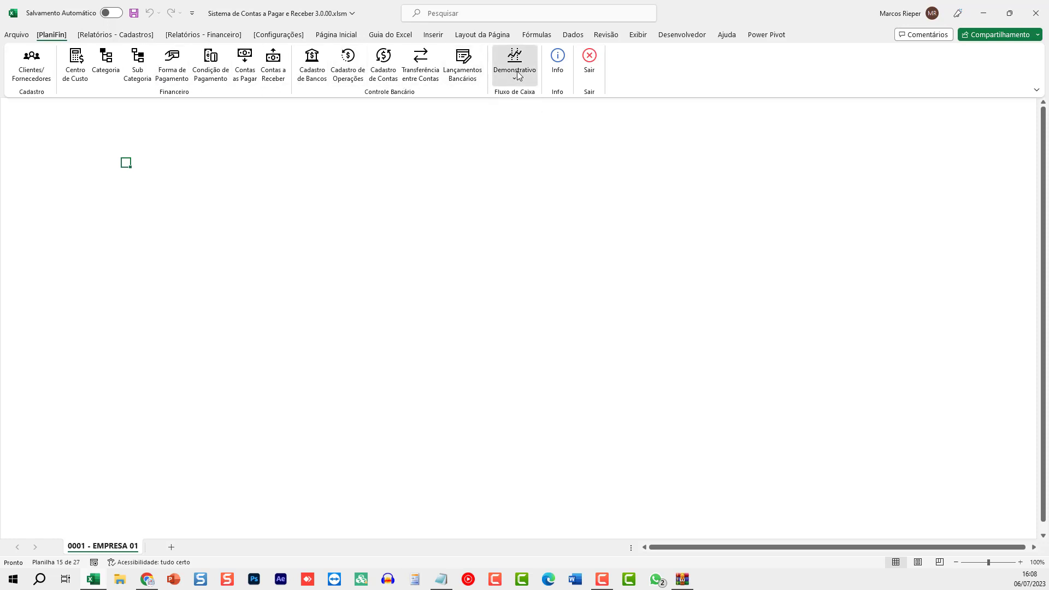
click(535, 98)
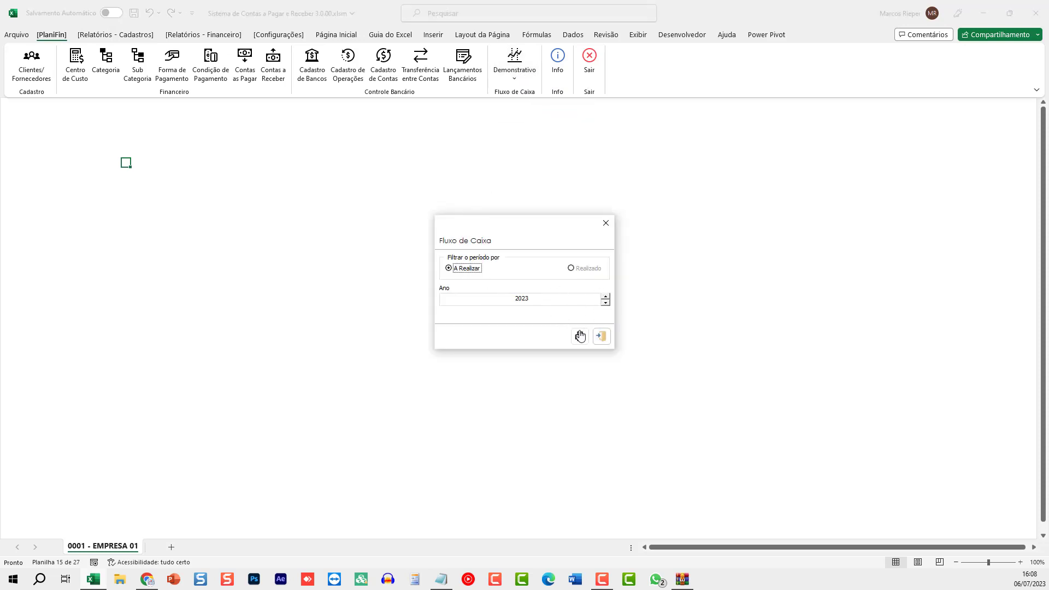
click(580, 336)
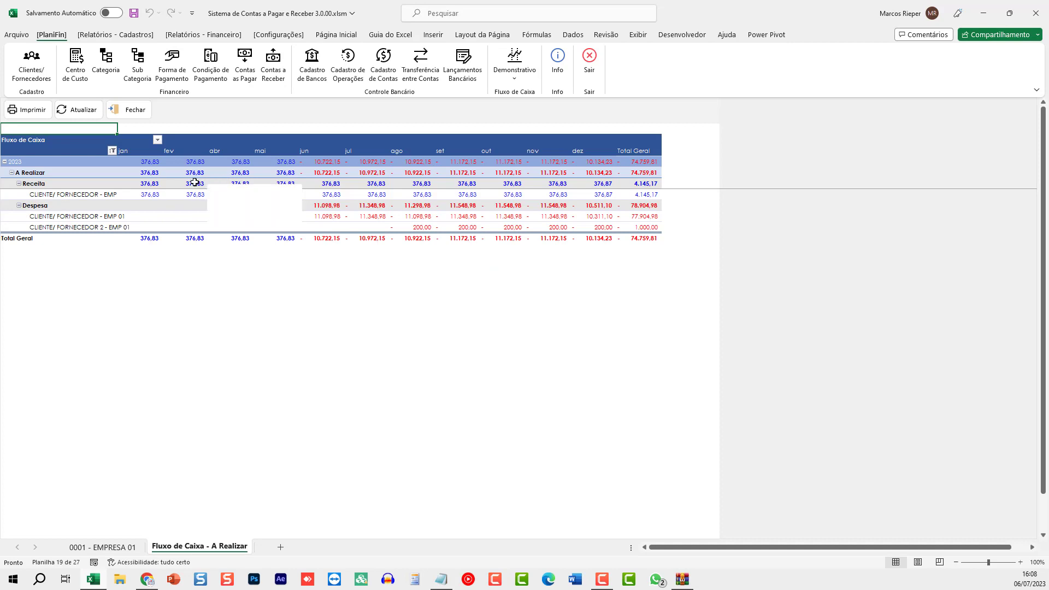
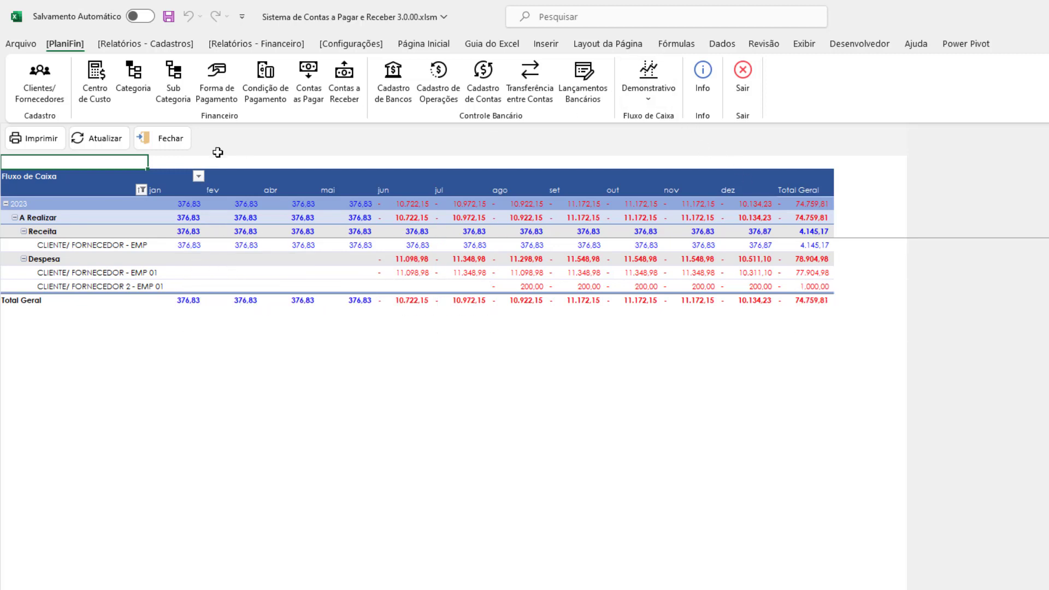
Filter the cash-flow report to show Realizado amounts for 2023
click(94, 137)
click(742, 339)
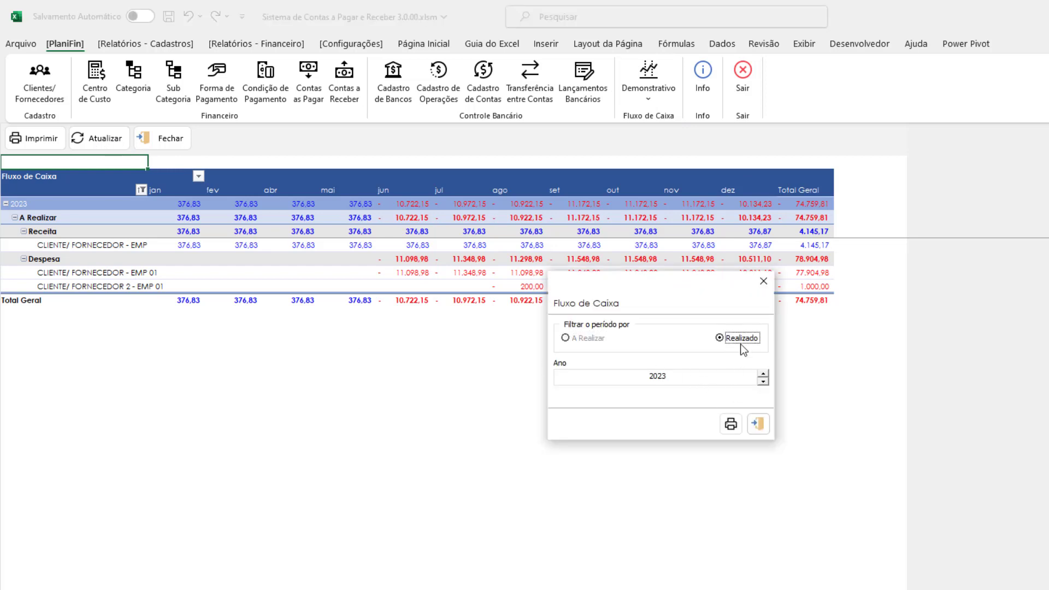
click(738, 427)
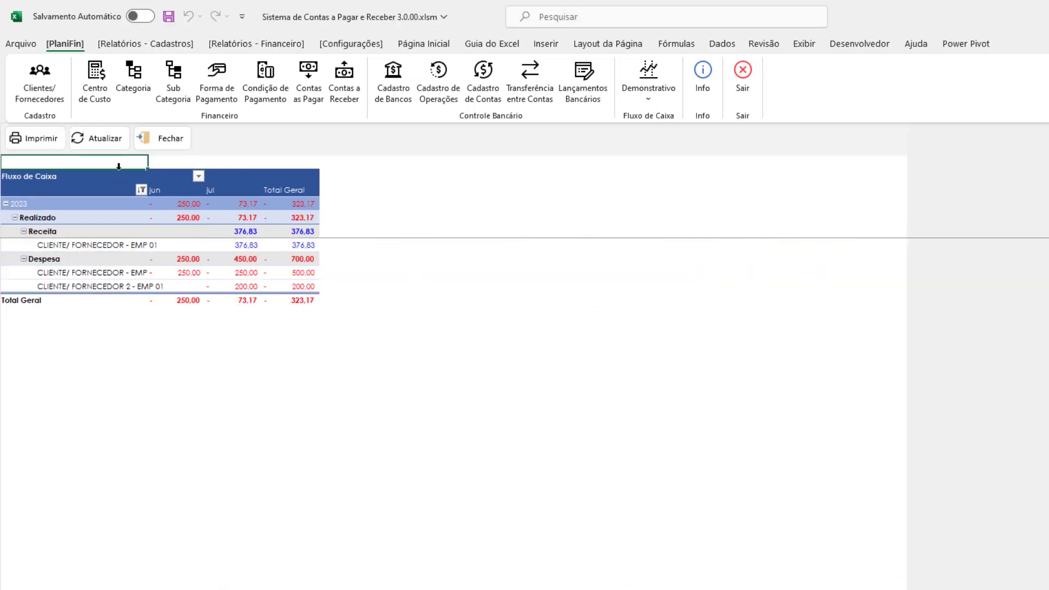
Switch the cash flow back to A Realizar for 2023 and preview its printout
click(96, 143)
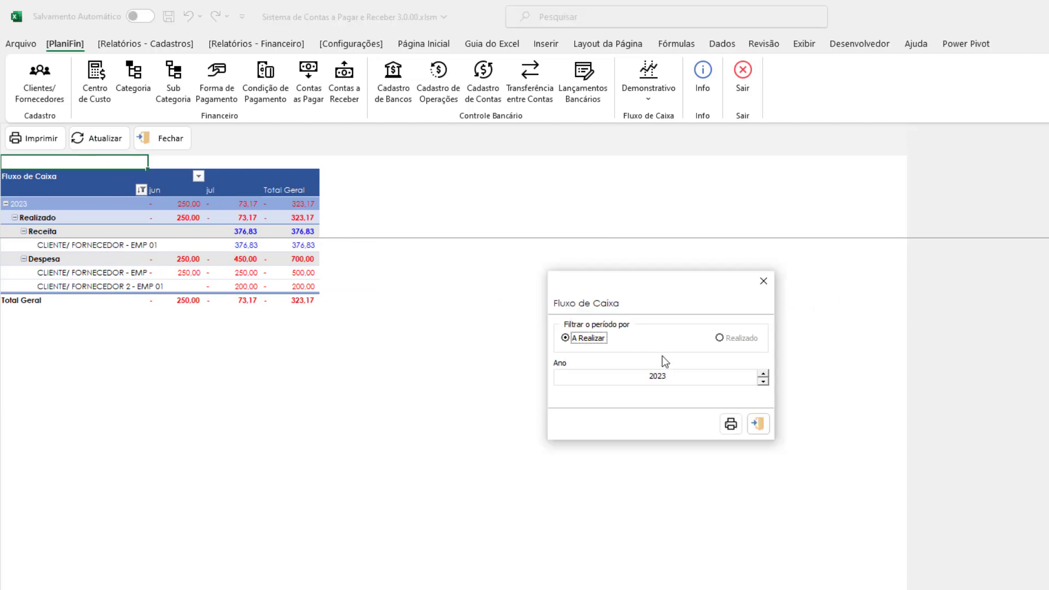
click(731, 426)
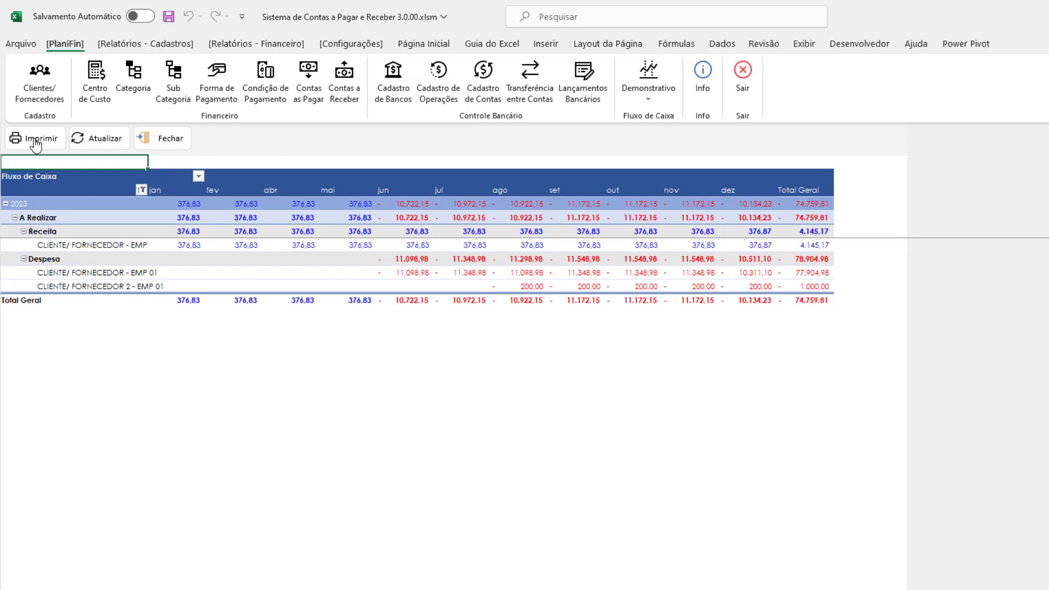
click(35, 144)
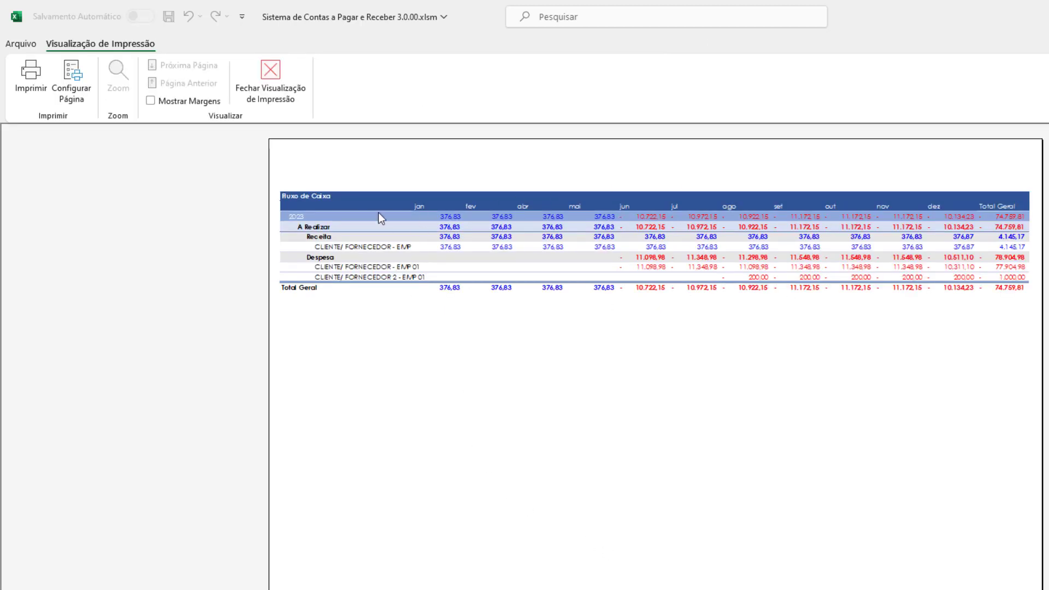
click(276, 90)
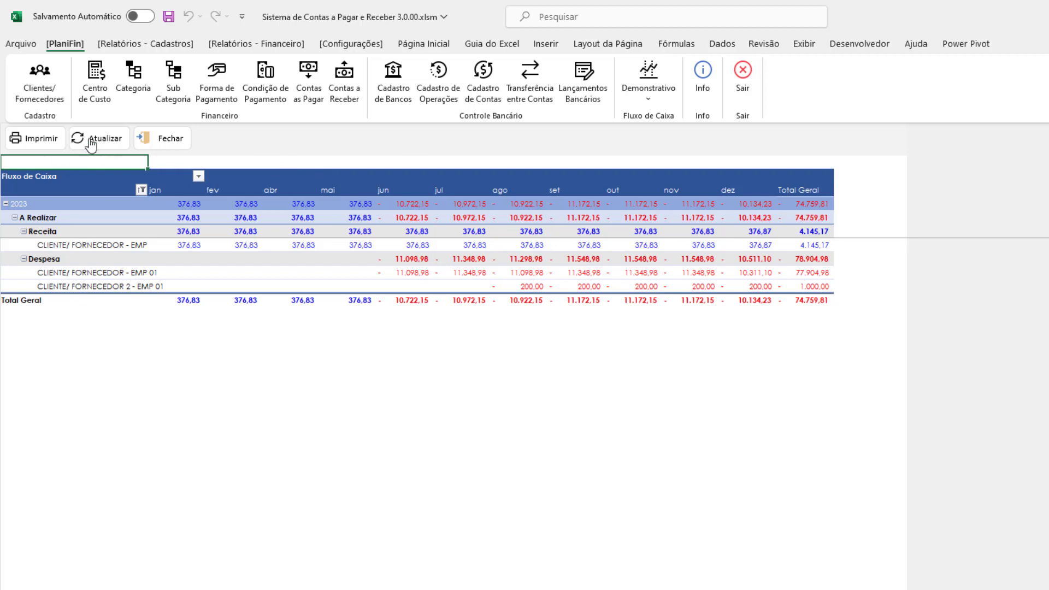
Glance at the bank accounts list, then generate and print-preview the A Realizar daily cash flow for julho/2023
click(582, 88)
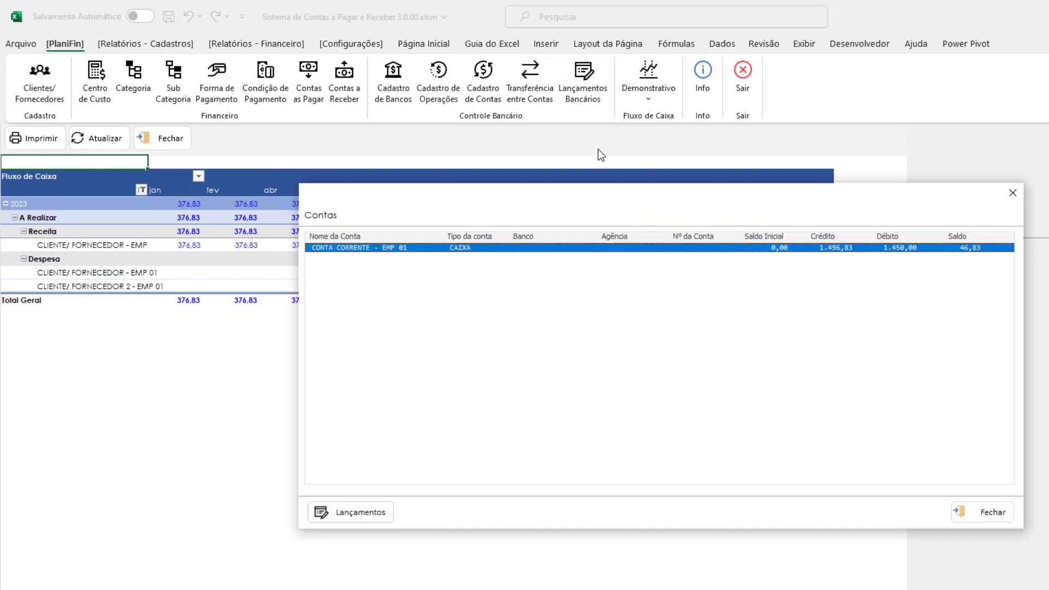
click(1008, 200)
click(641, 103)
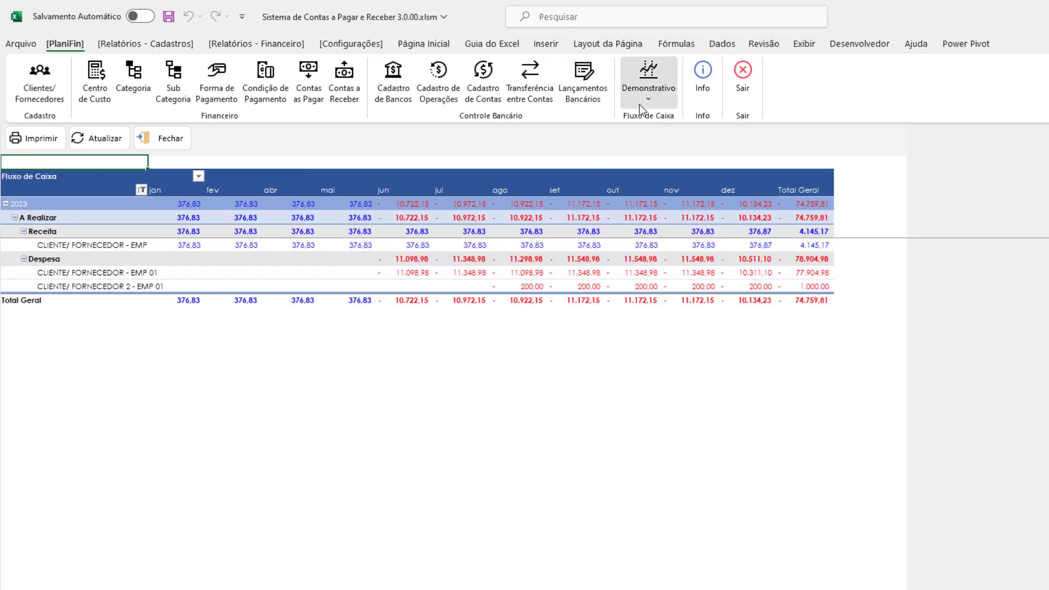
click(668, 140)
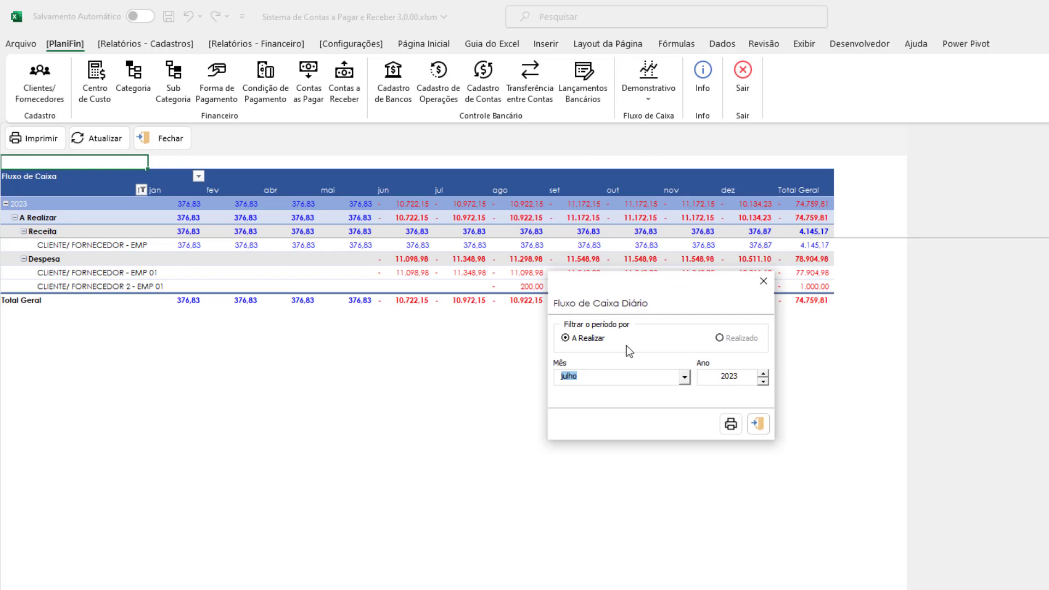
click(731, 424)
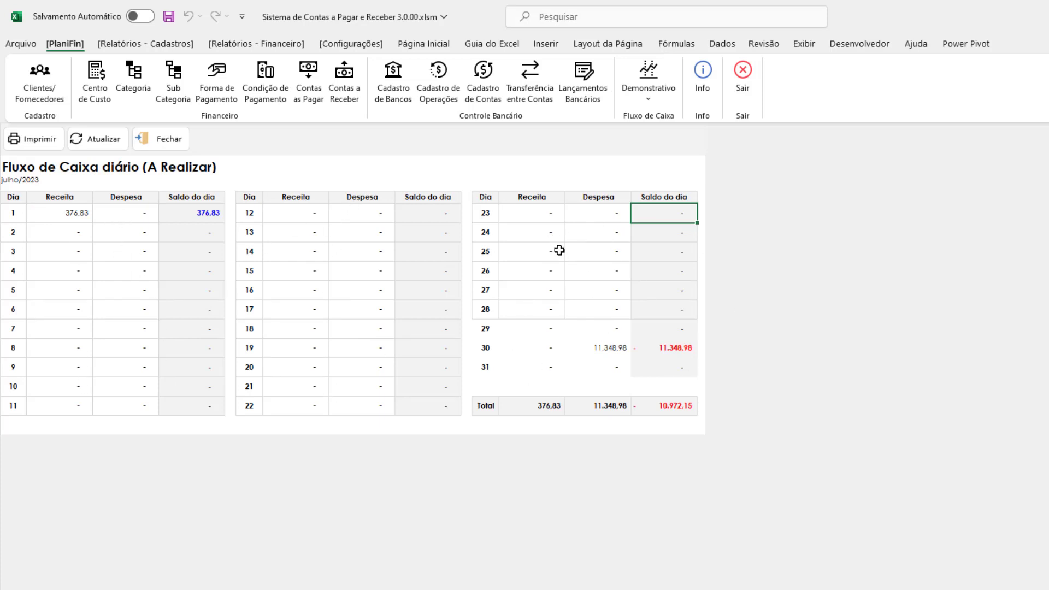
click(41, 139)
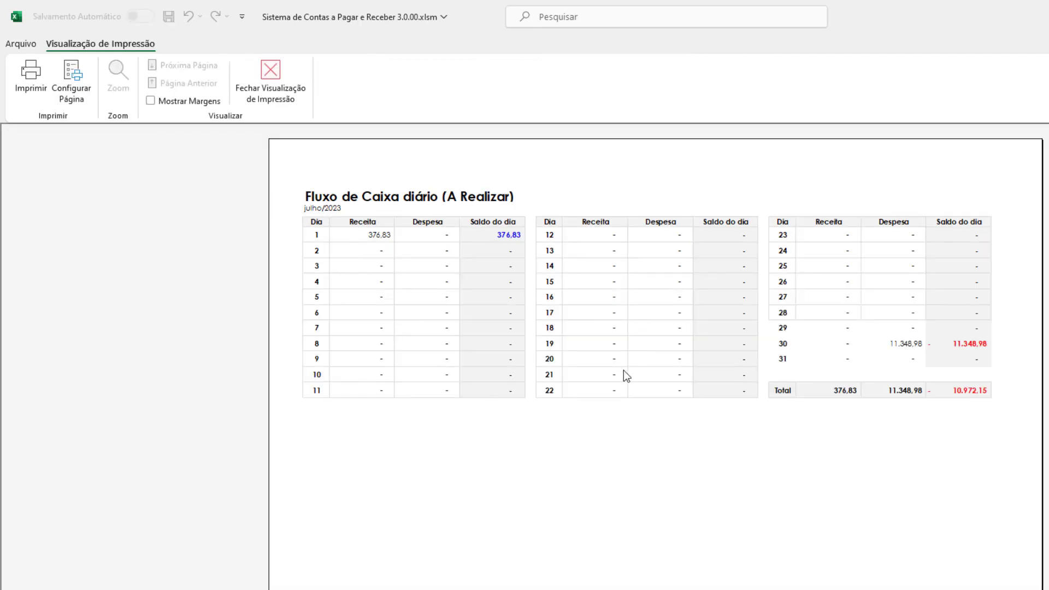
click(270, 81)
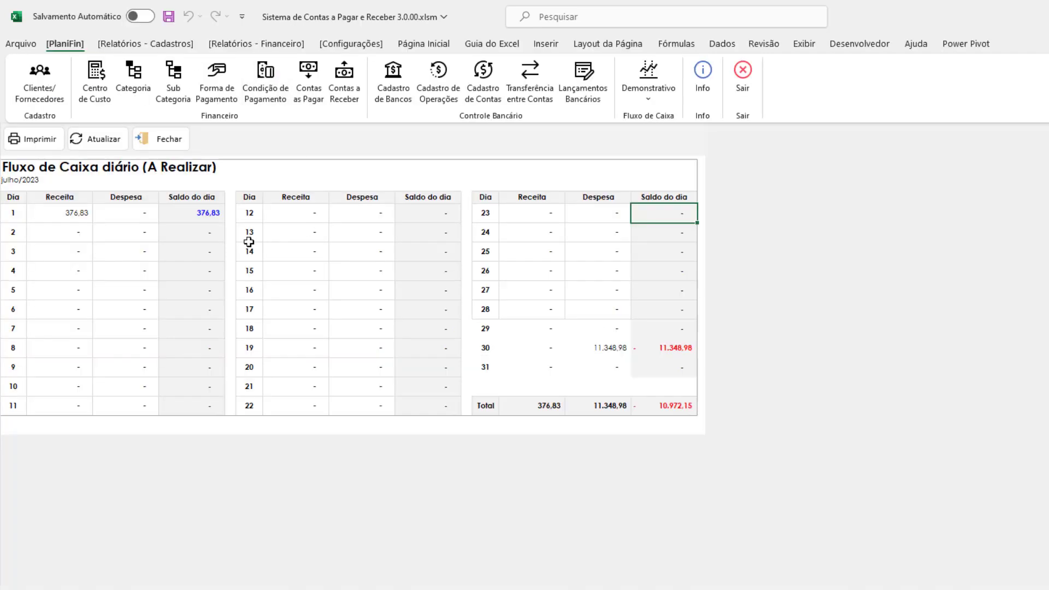
Browse the client, supplier, category, subcategory and cost-centre list reports
click(149, 47)
click(55, 65)
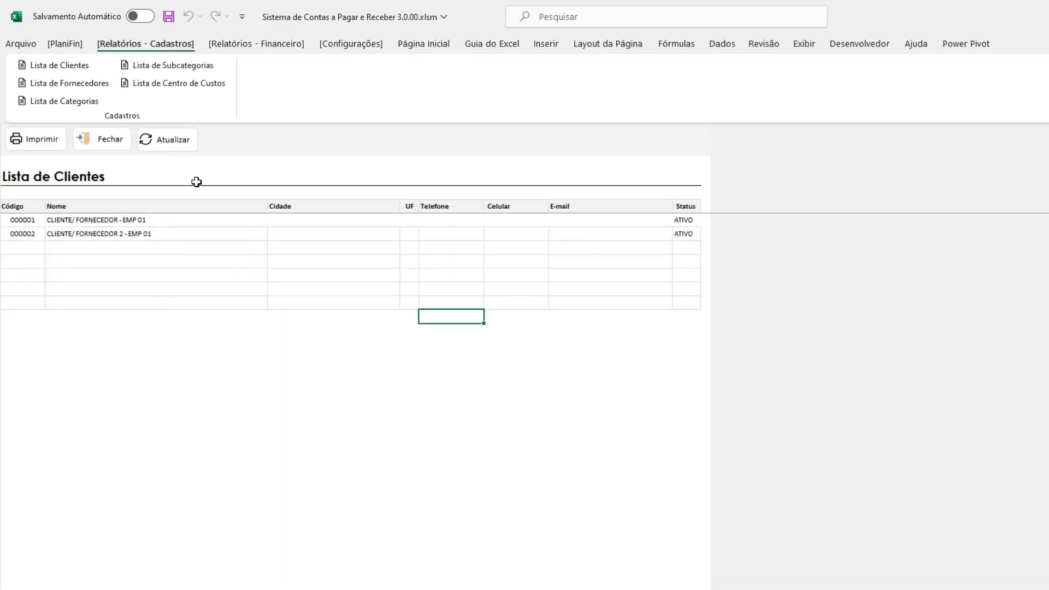
click(66, 83)
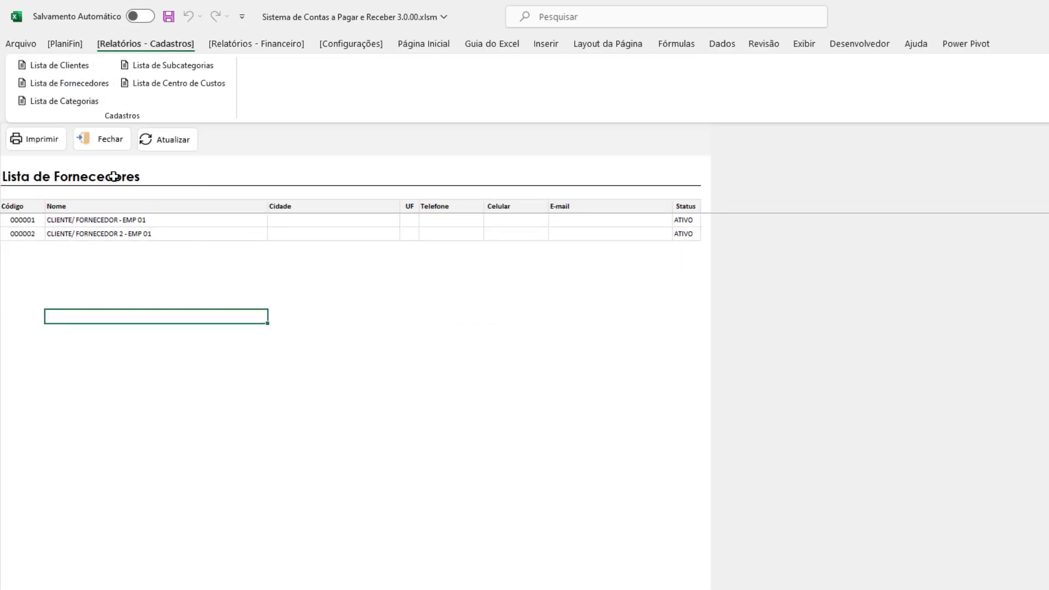
click(63, 102)
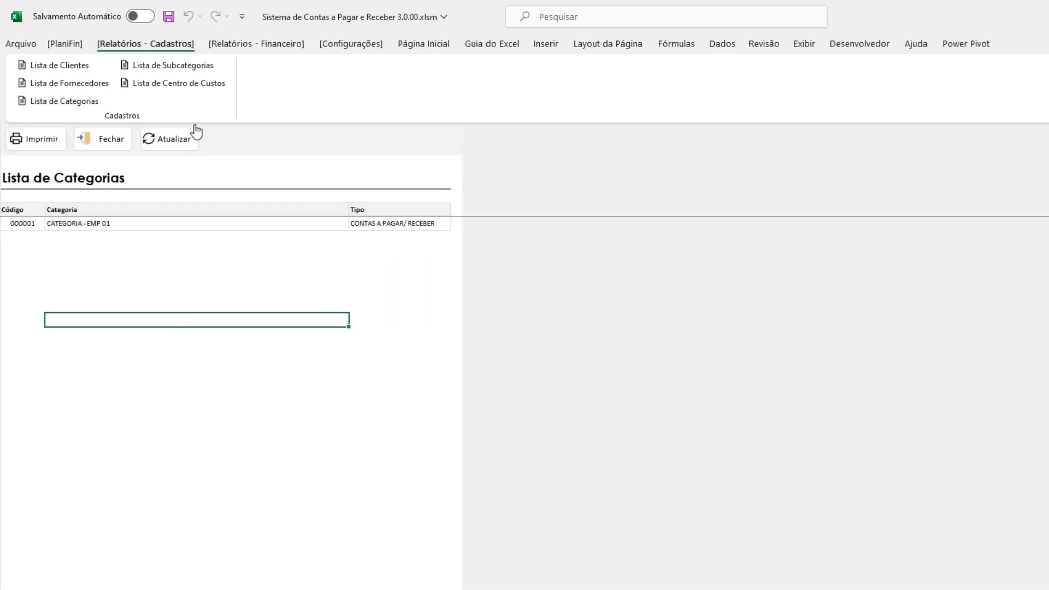
click(159, 66)
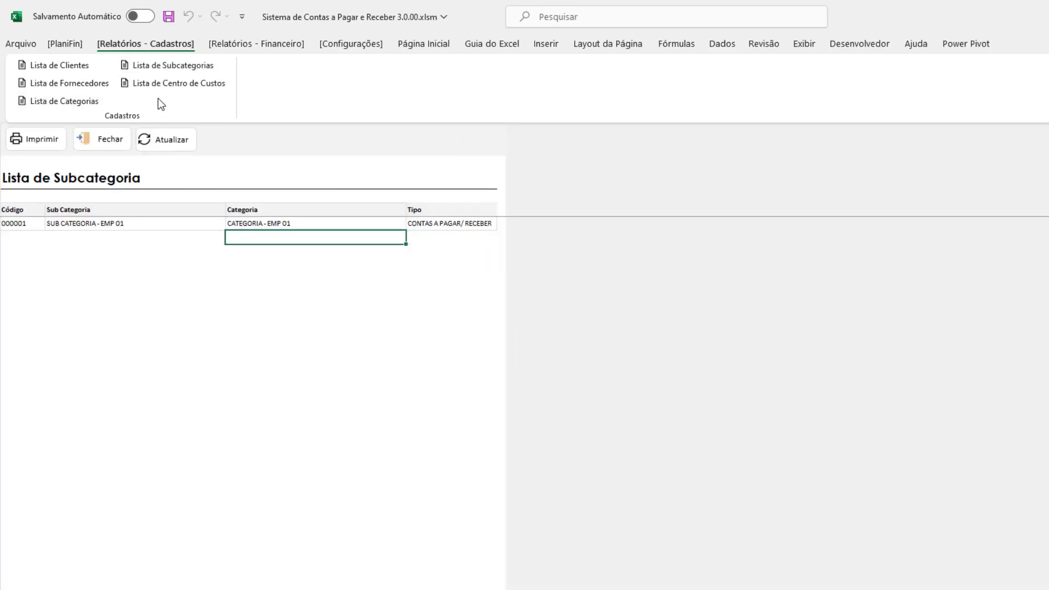
click(155, 87)
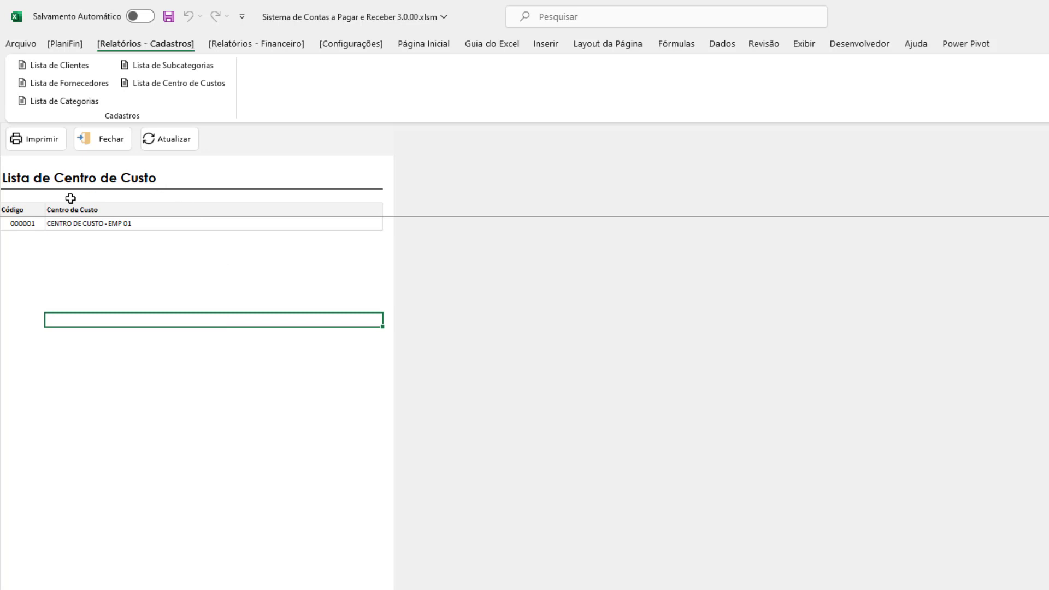
Preview the cost-centre list printout, then go to the financial reports
click(30, 146)
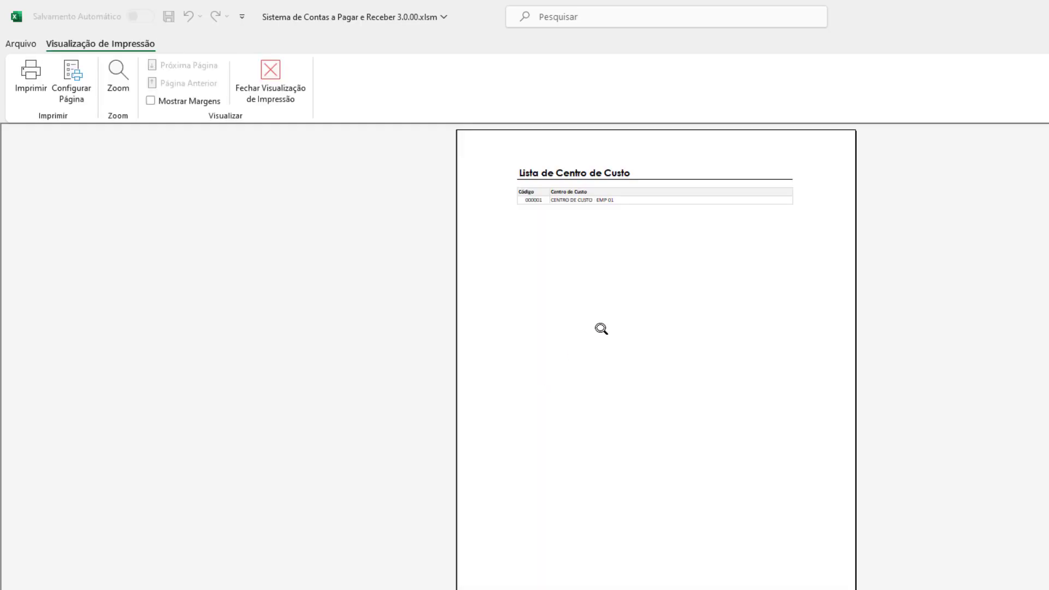
click(287, 109)
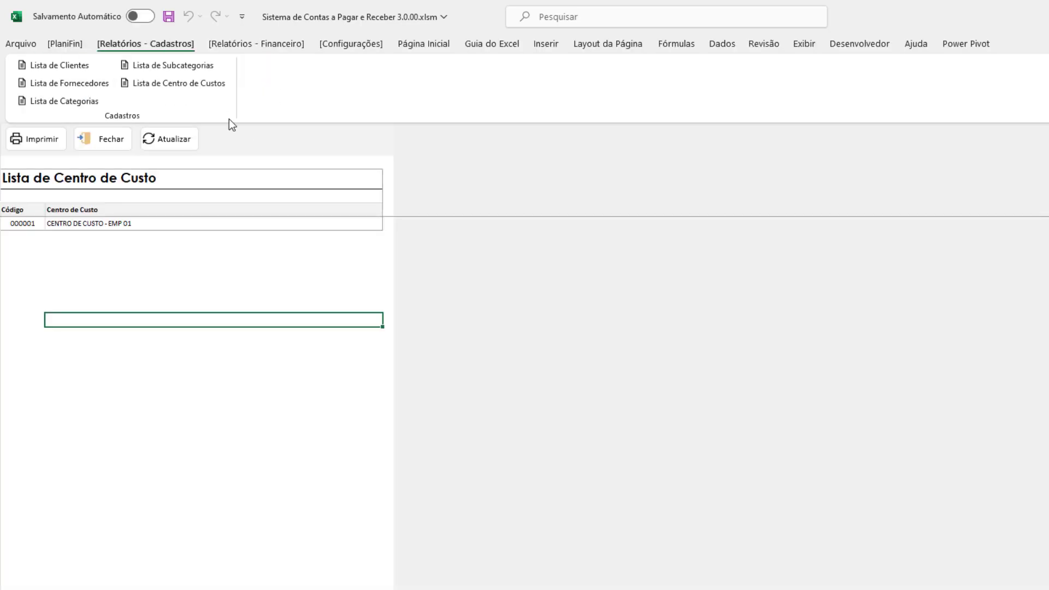
click(240, 44)
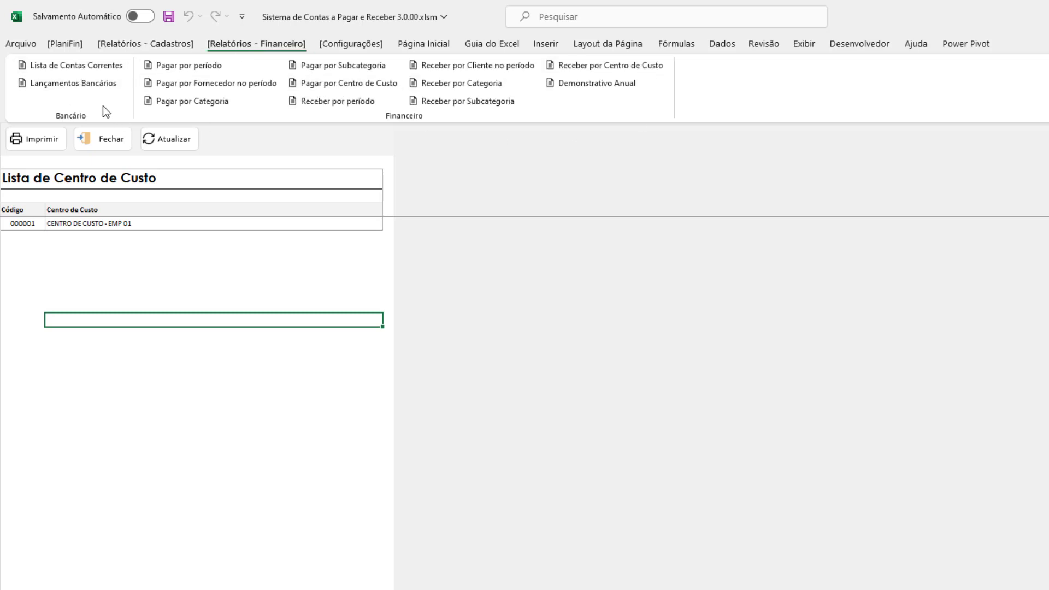
View the current-accounts list, then generate and select the 2023 statement for CONTA CORRENTE - EMP 01
click(71, 66)
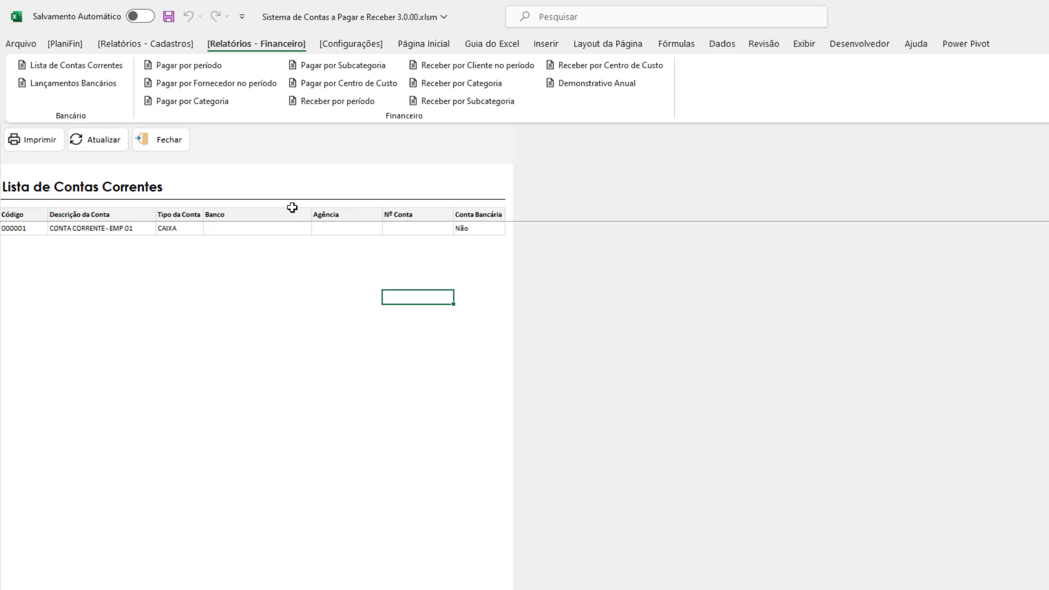
click(87, 87)
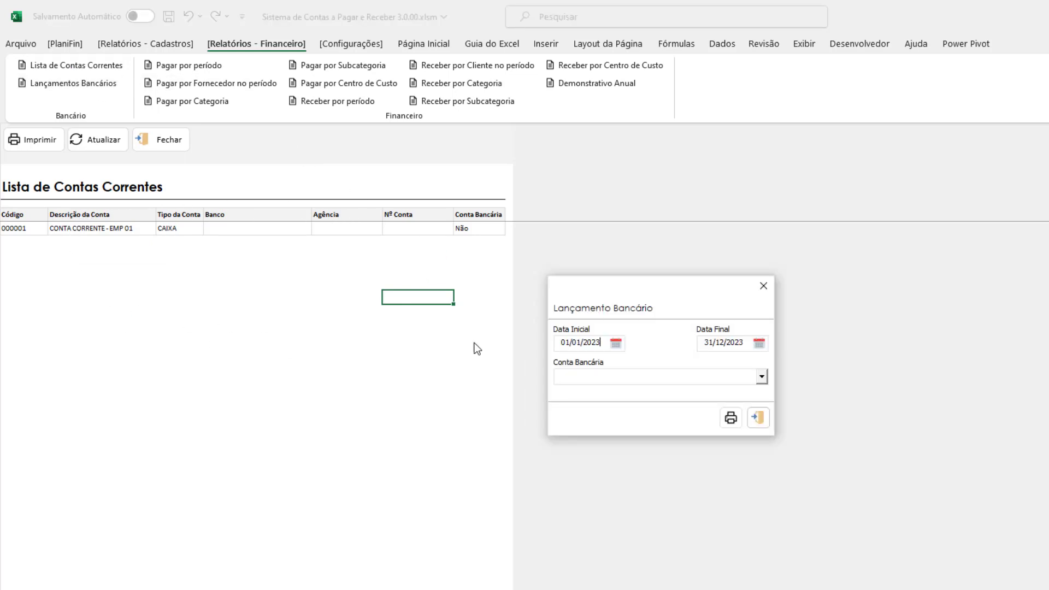
click(761, 376)
click(622, 389)
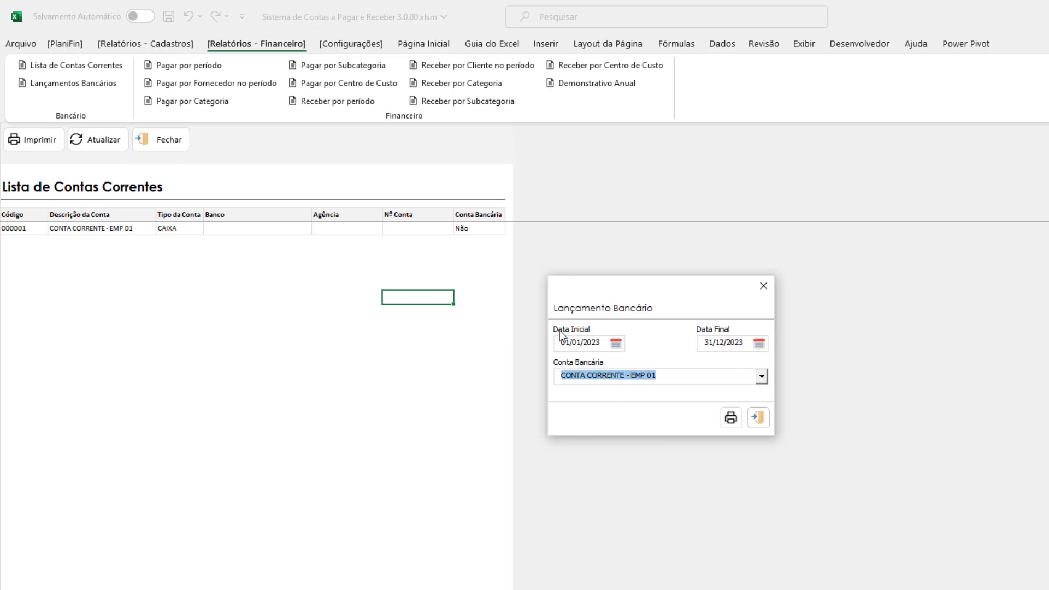
click(731, 417)
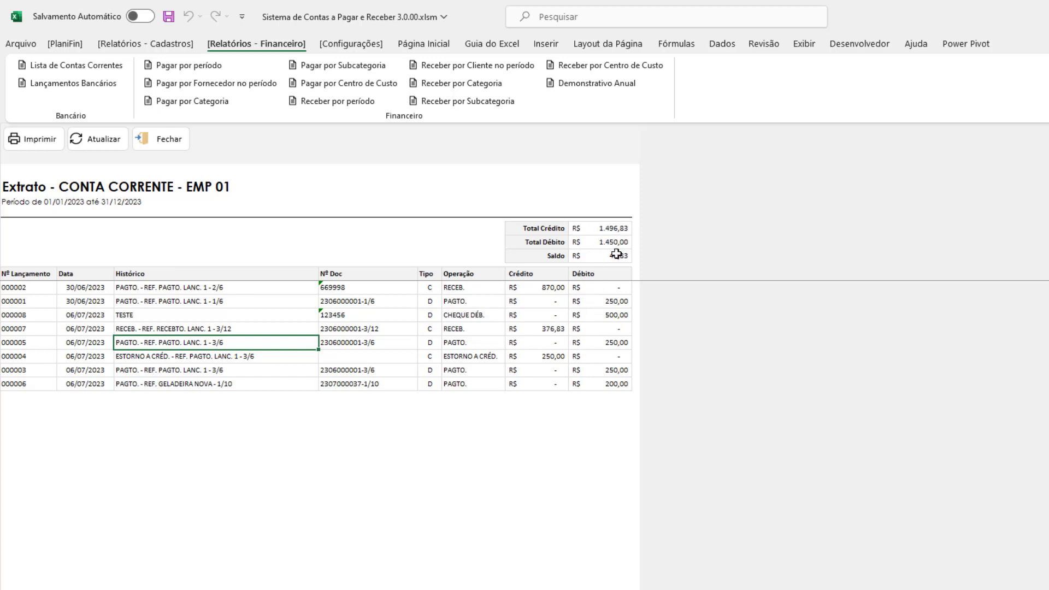
drag(546, 287, 547, 397)
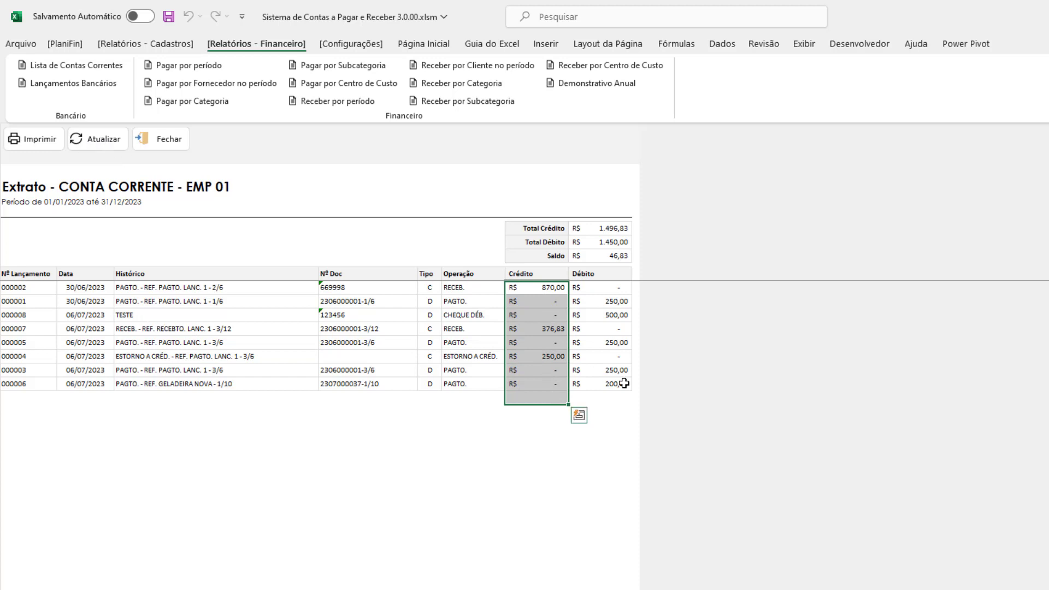
mouse_move(620, 383)
mouse_down()
mouse_move(23, 178)
mouse_move(22, 167)
mouse_up()
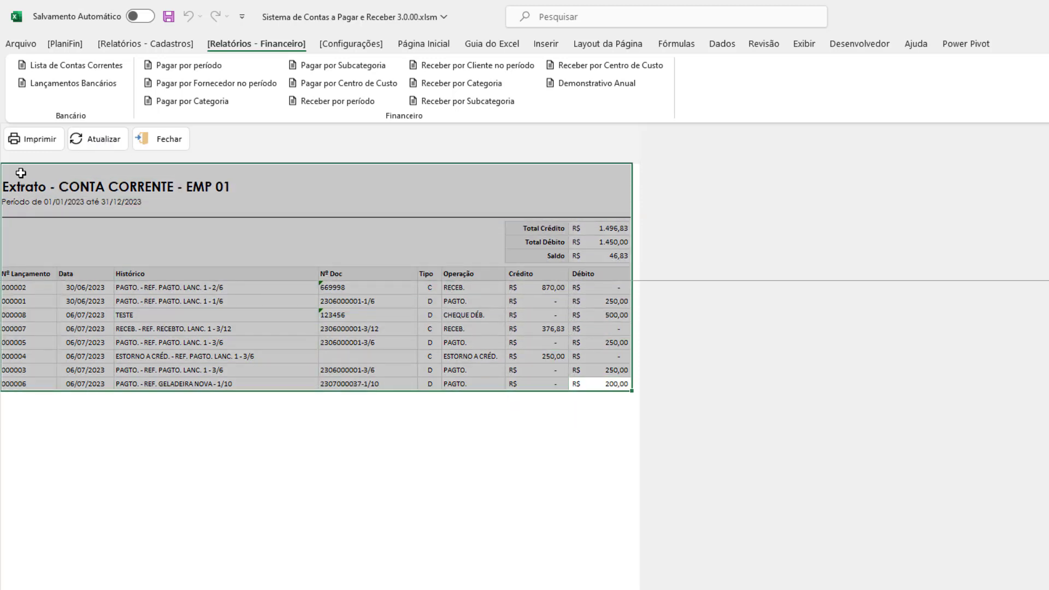
Copy the 2023 statement into a new blank workbook, Pasta1
key(ctrl+c)
click(28, 42)
click(199, 117)
key(ctrl+v)
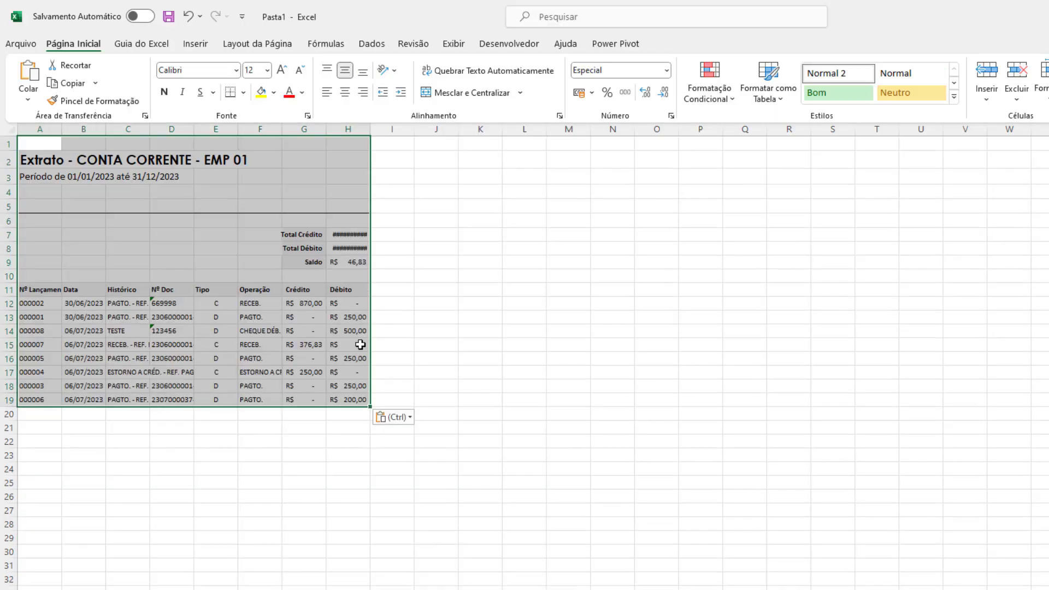
click(304, 316)
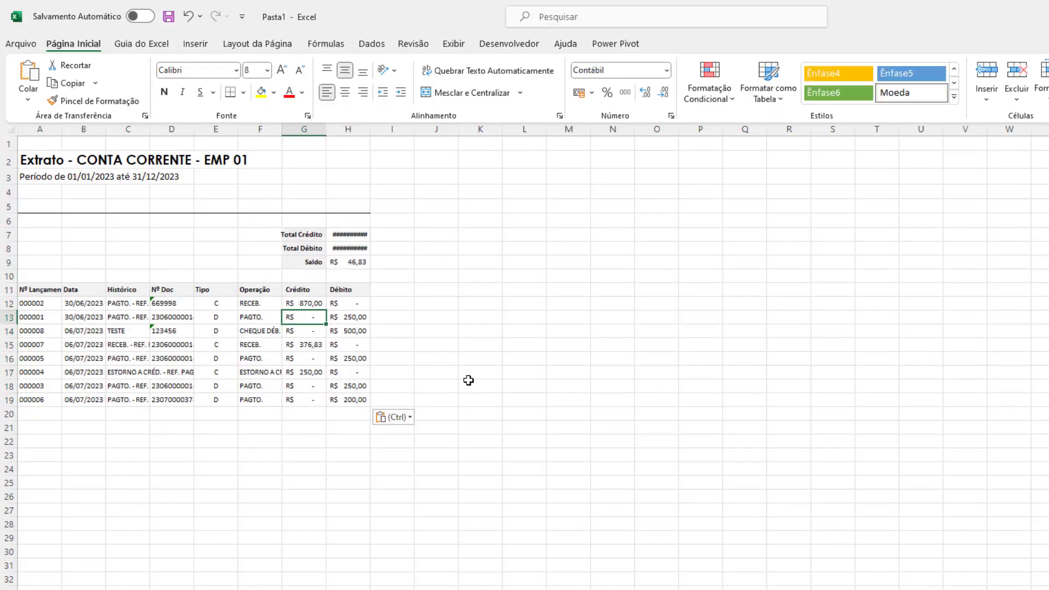
Auto-fit column H so the totals show, then close Pasta1 without saving
key(ctrl+w)
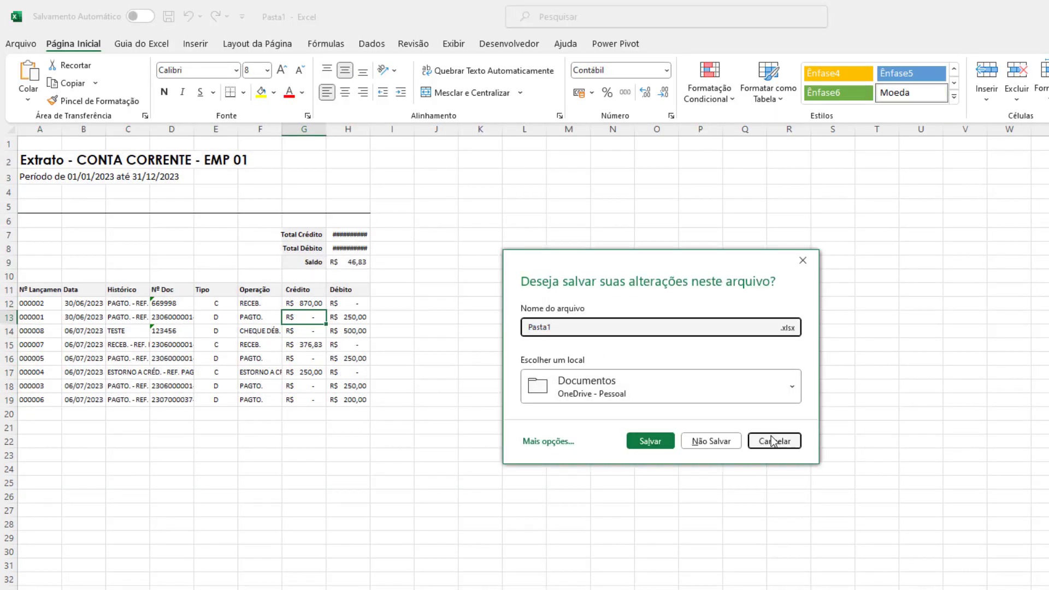
click(772, 440)
double_click(371, 128)
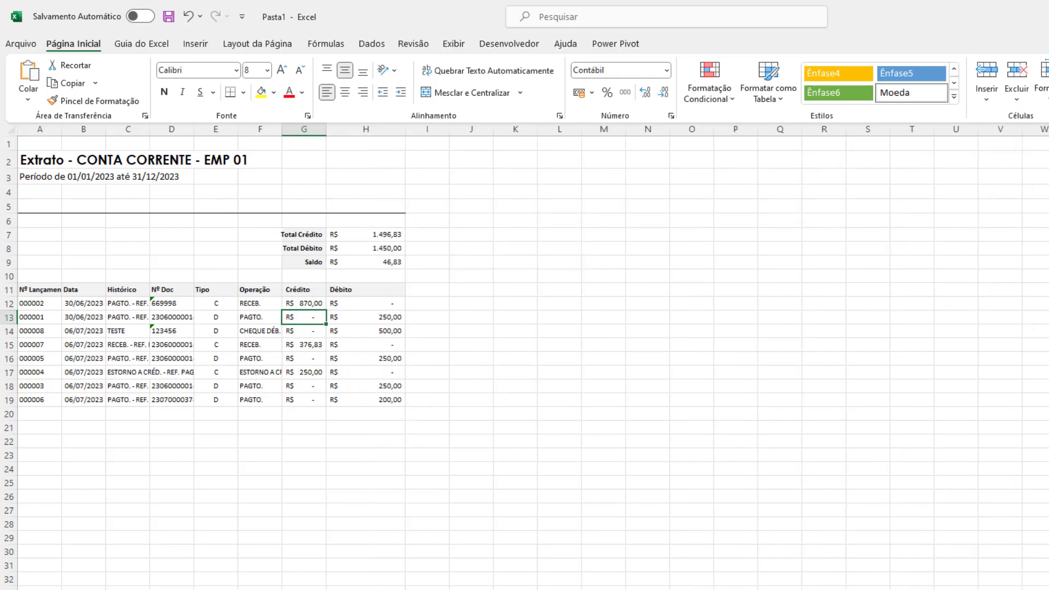
key(ctrl+w)
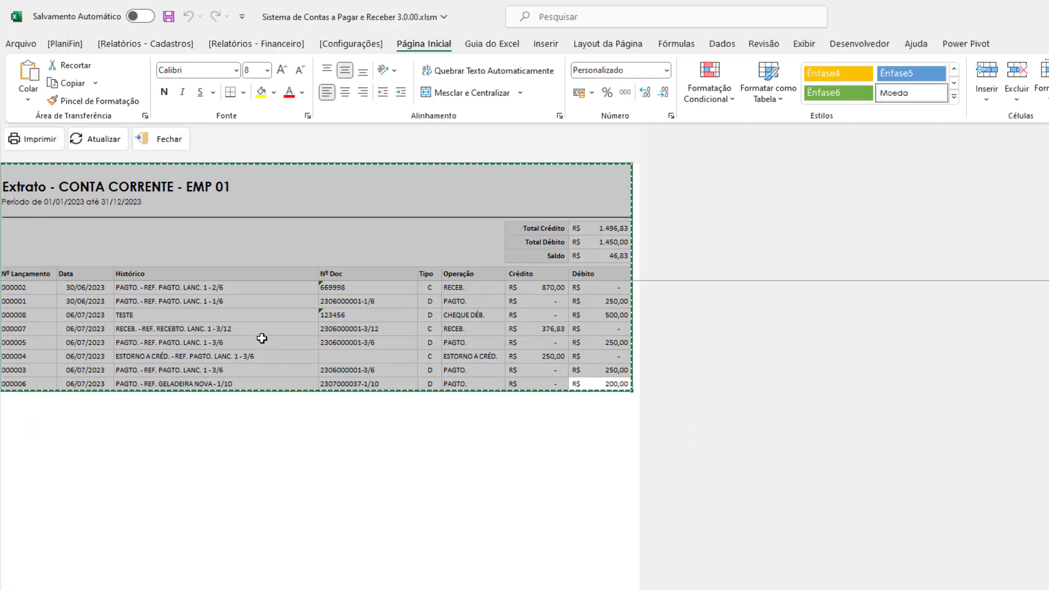
click(260, 342)
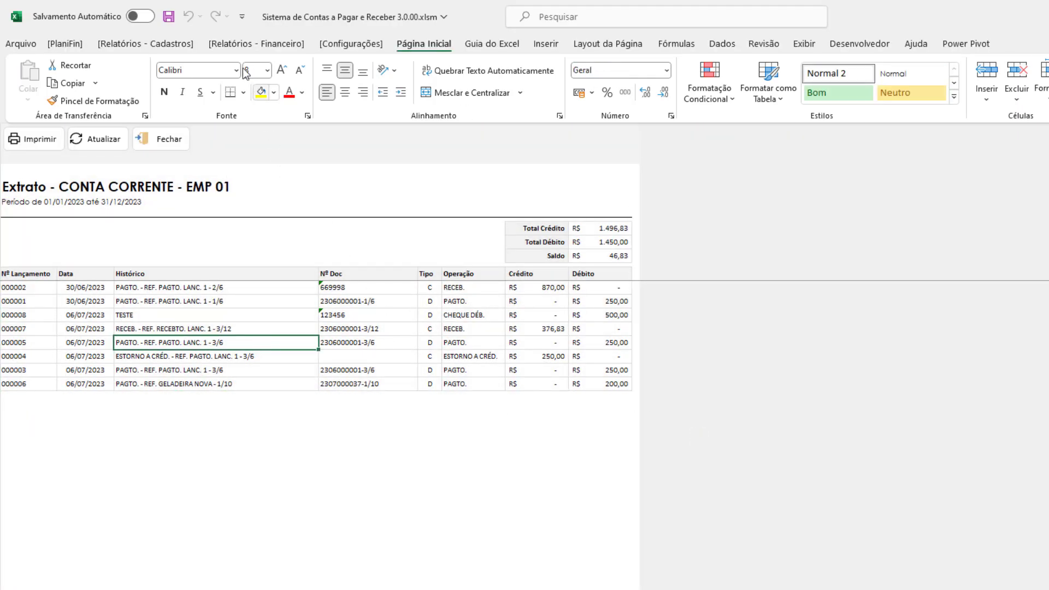
click(221, 44)
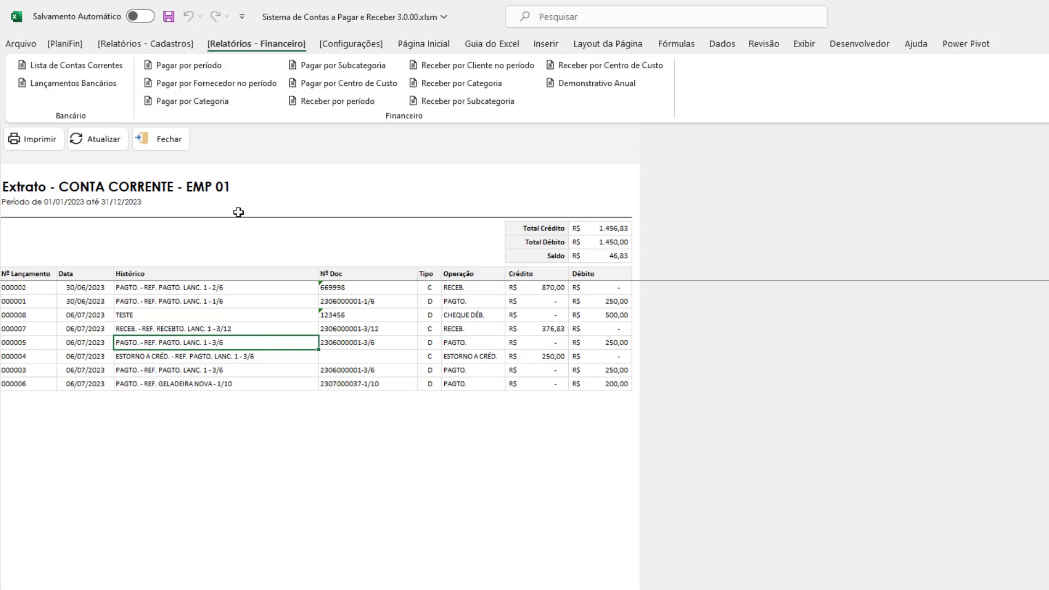
Generate and print-preview the 2023 payables-by-period report filtered to PENDENTE status
click(205, 67)
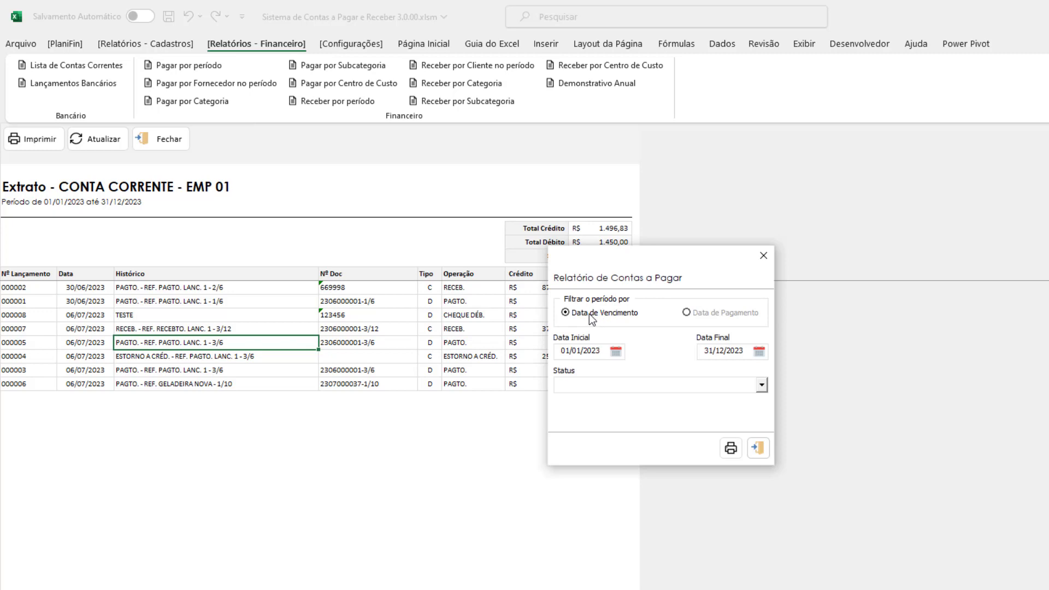
click(761, 386)
click(650, 398)
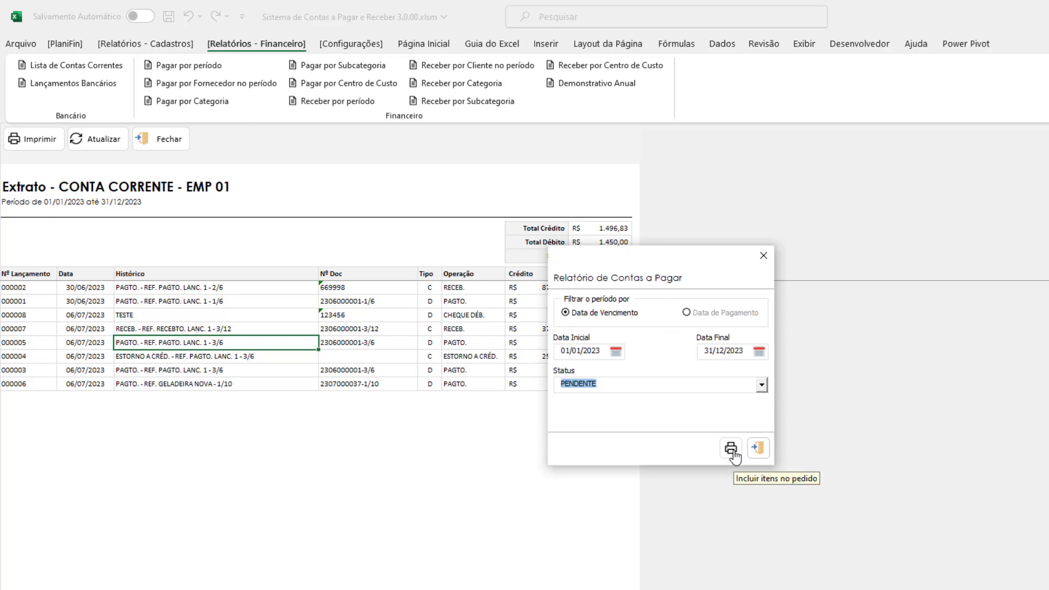
click(731, 448)
scroll(356, 351, down, 2)
scroll(355, 351, down, 2)
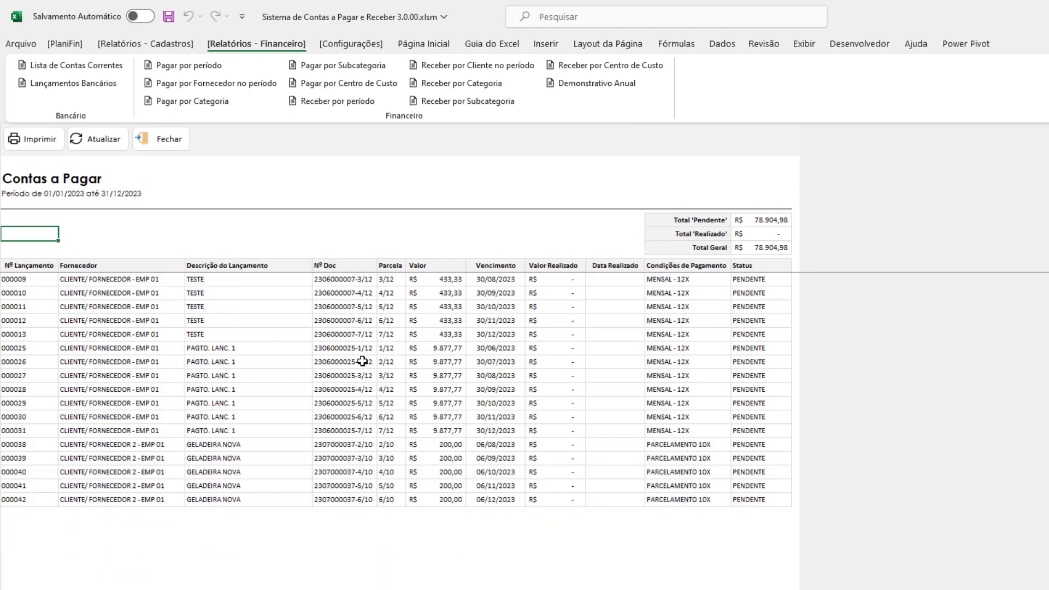
scroll(363, 368, up, 2)
scroll(364, 368, up, 2)
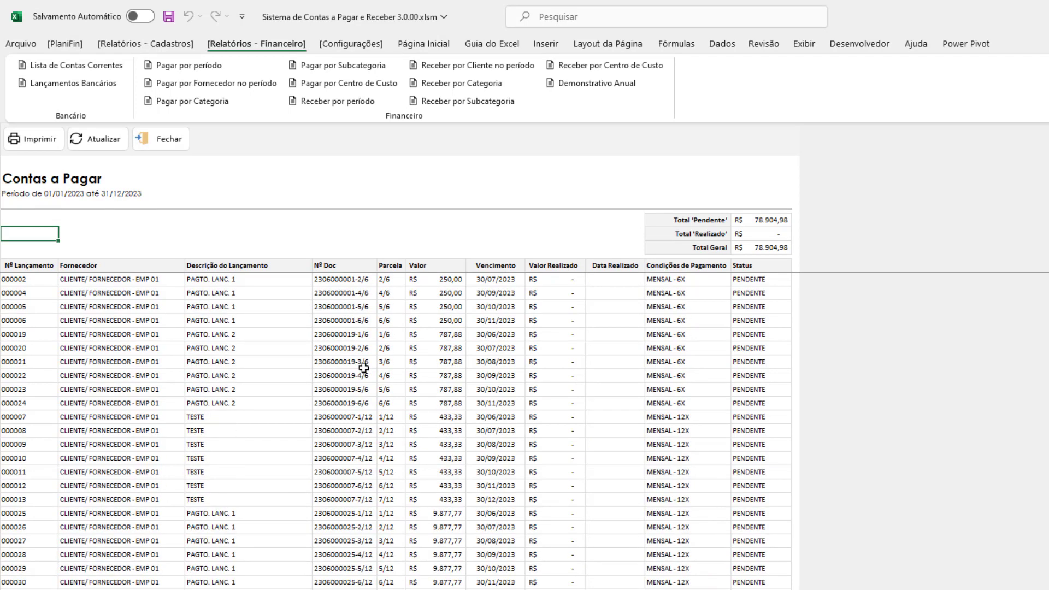
click(31, 145)
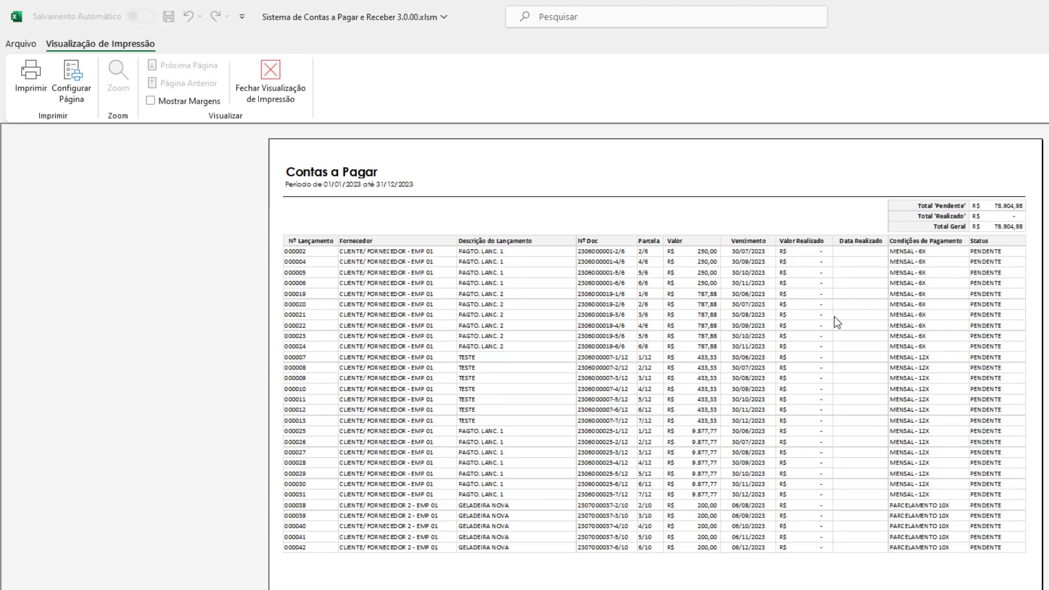
key(Escape)
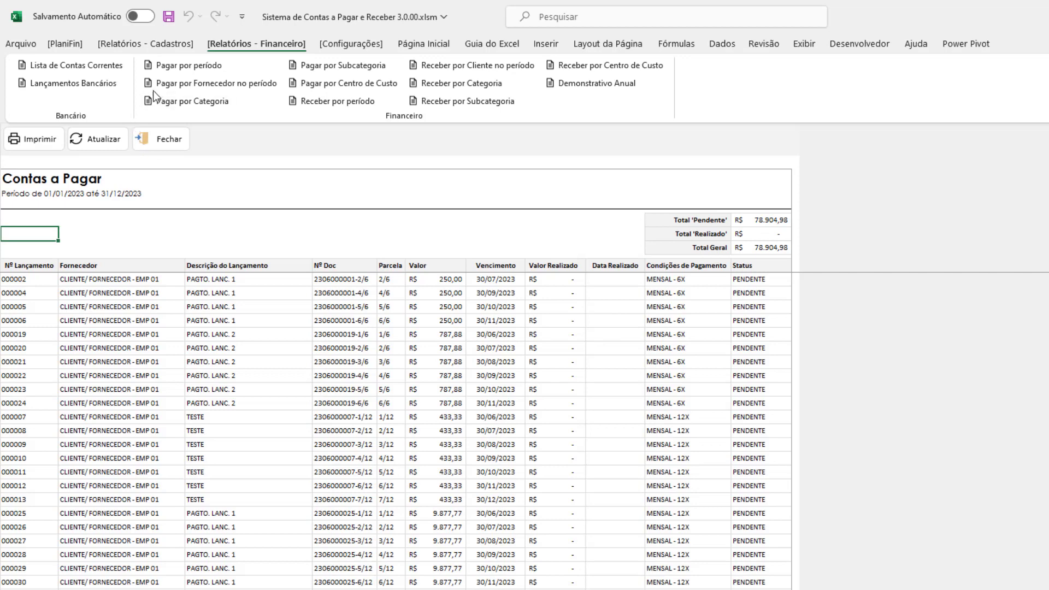
Rerun the 2023 payables report for all statuses, then try the supplier report without a supplier
click(202, 63)
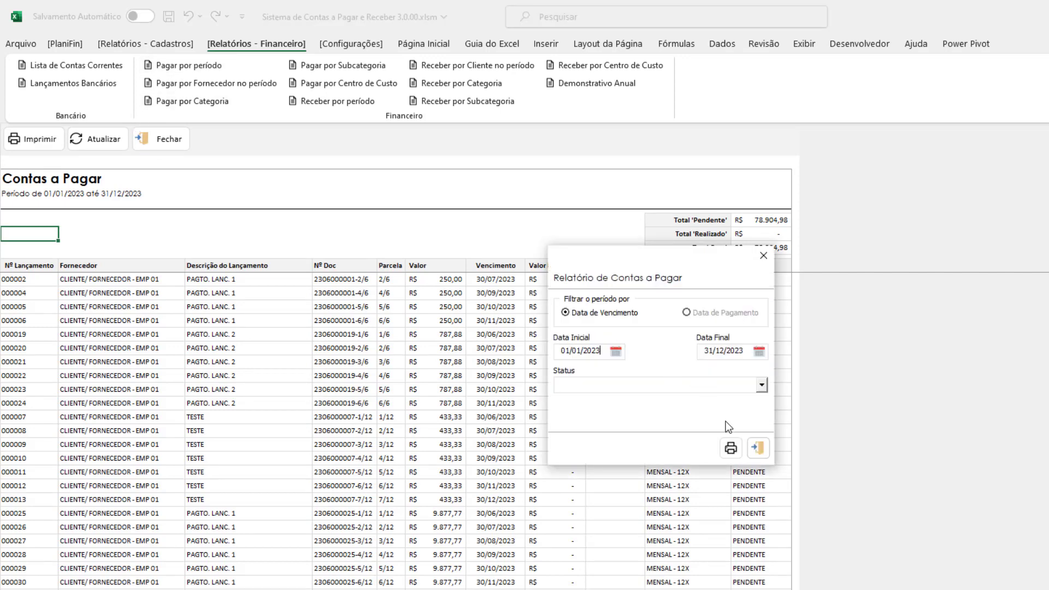
click(731, 452)
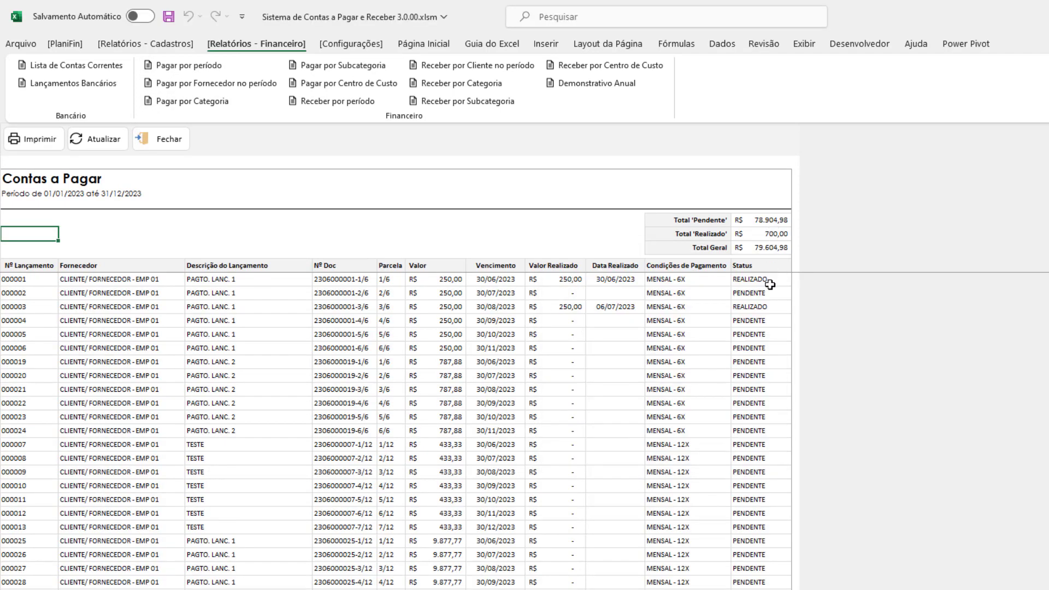
click(198, 83)
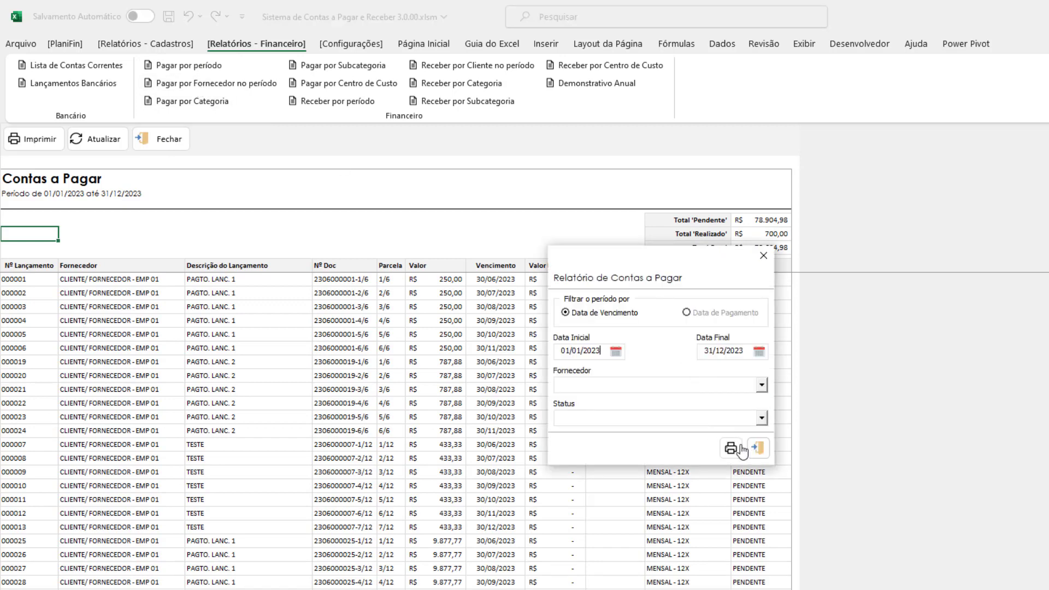
click(761, 385)
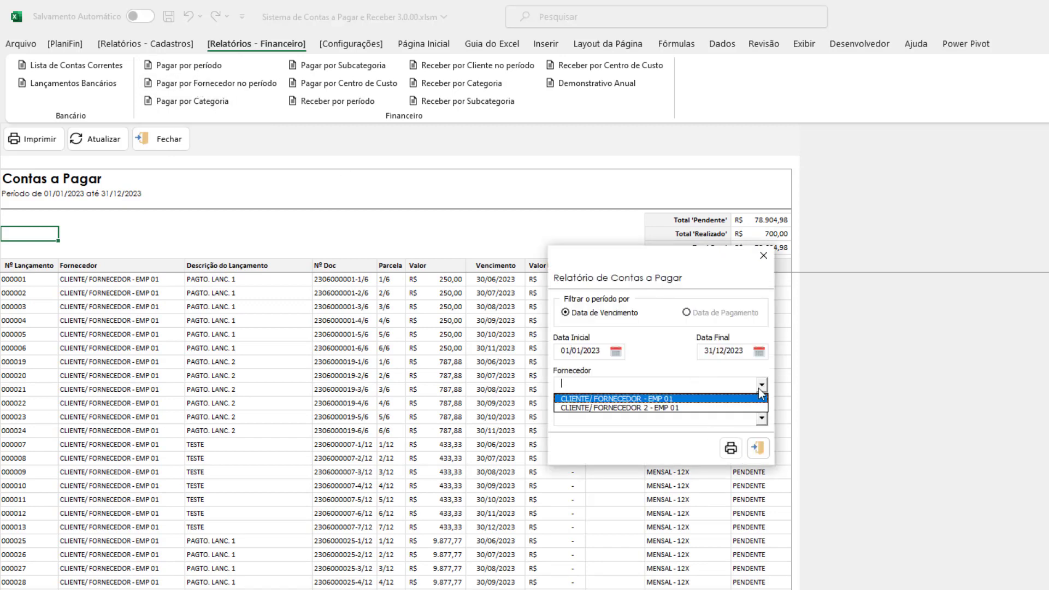
click(761, 388)
click(730, 447)
Generate payables reports for supplier CLIENTE/ FORNECEDOR - EMP 01 and category CATEGORIA - EMP 01
click(707, 414)
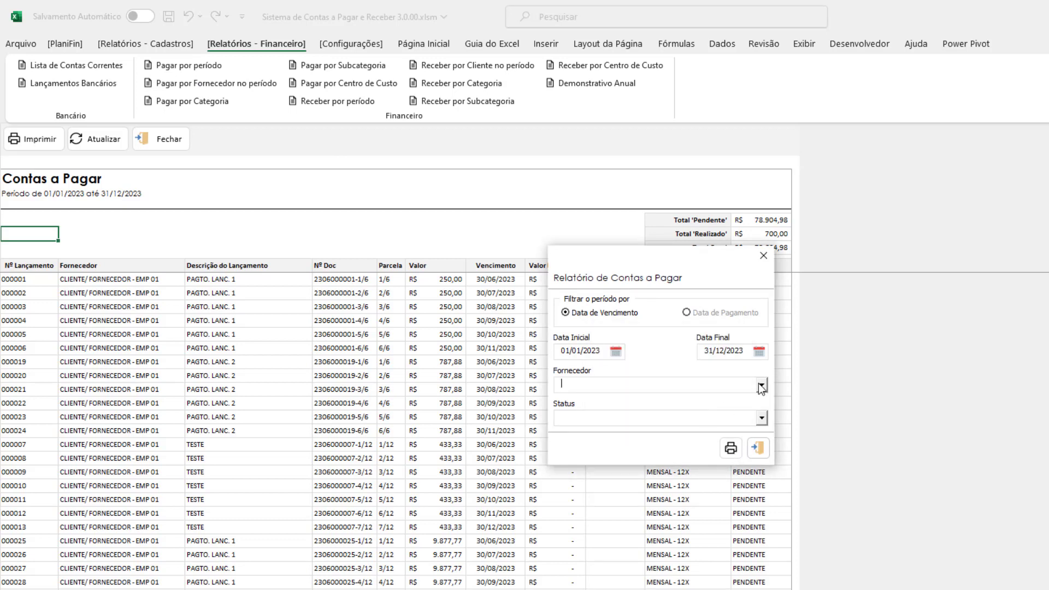
click(761, 385)
click(607, 397)
click(731, 448)
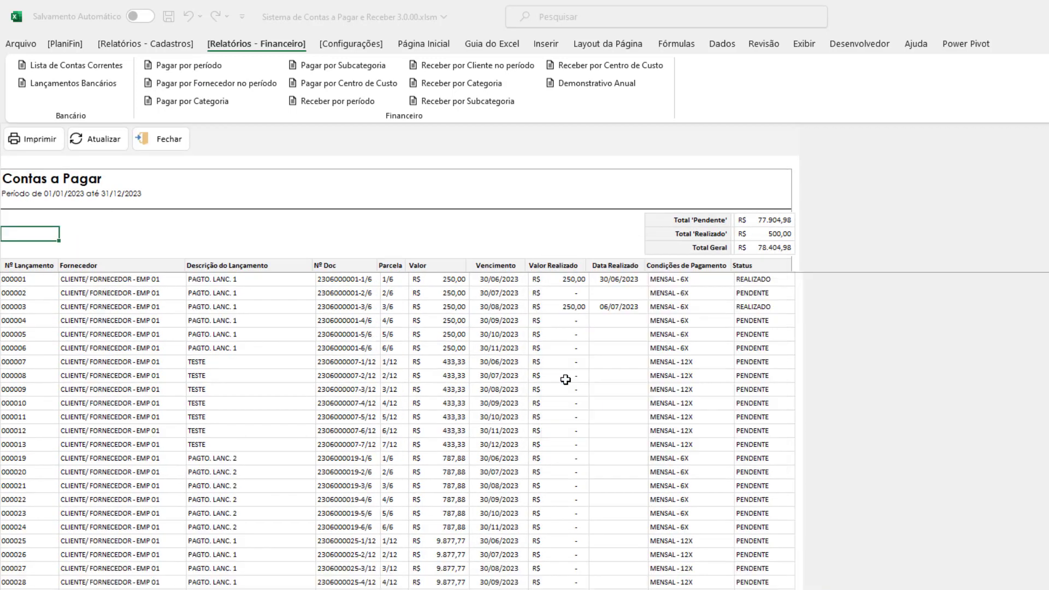
click(208, 98)
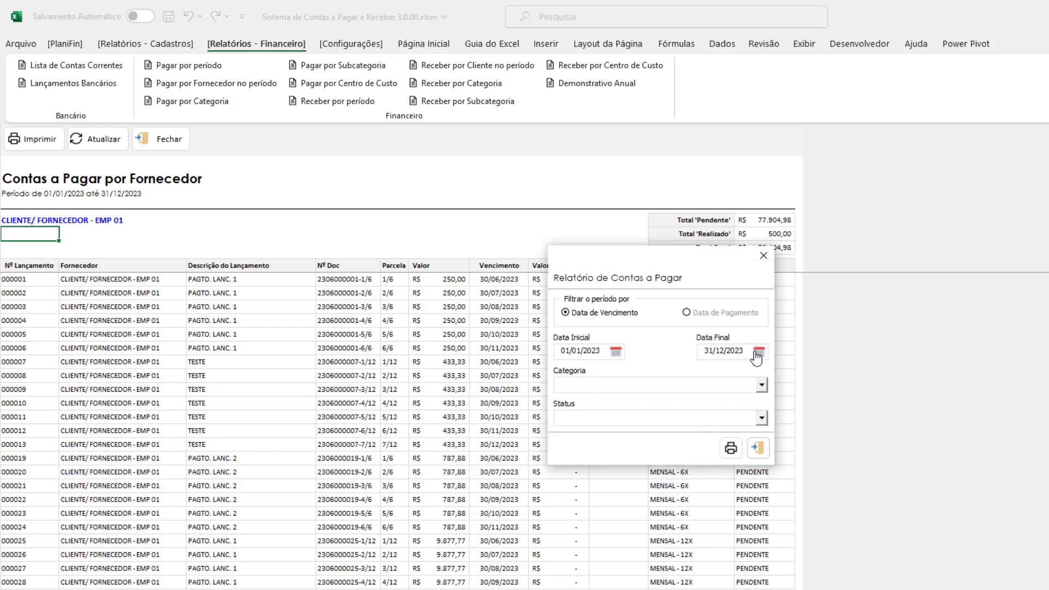
click(762, 385)
click(689, 398)
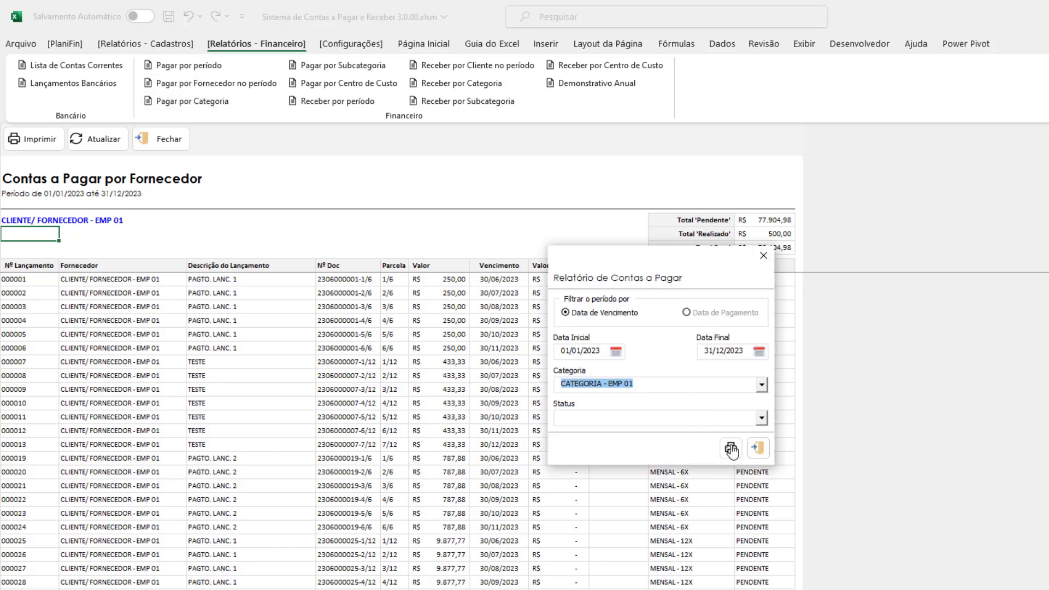
click(731, 448)
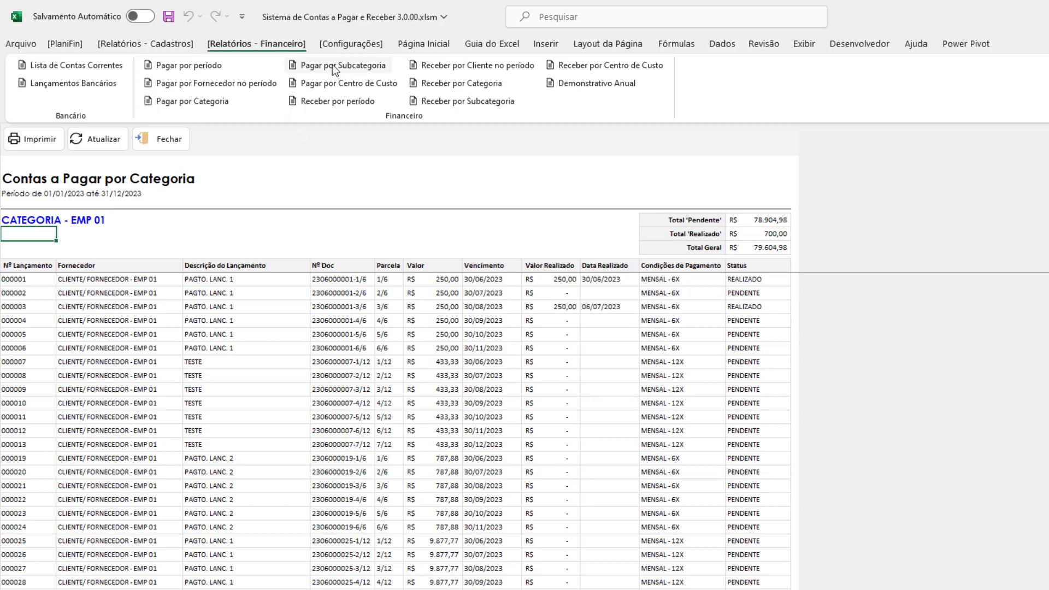
Generate payables reports for SUB CATEGORIA - EMP 01 and CENTRO DE CUSTO - EMP 01
click(333, 65)
click(761, 386)
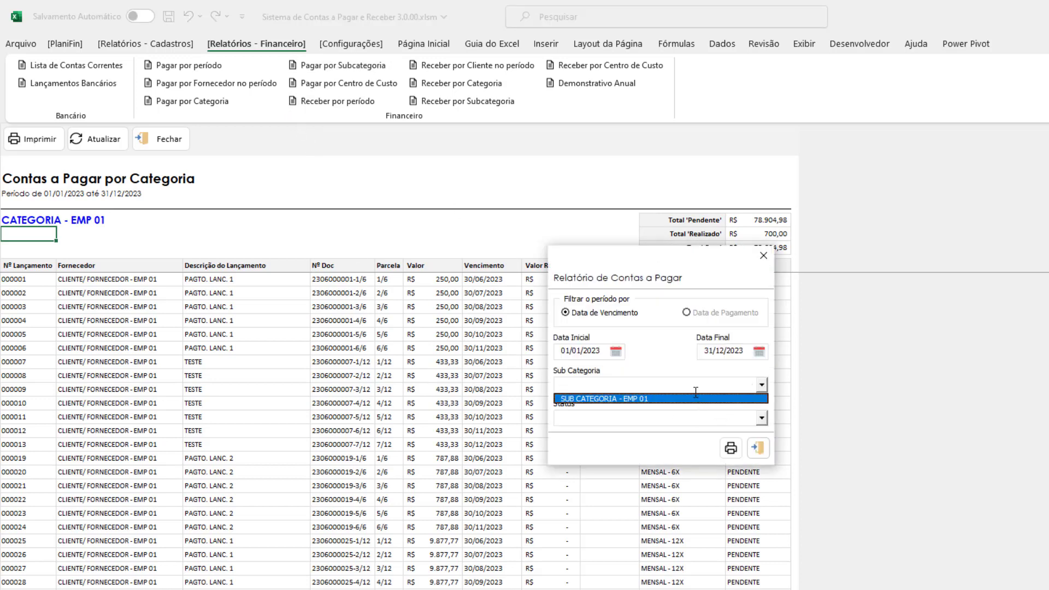
click(689, 399)
click(731, 448)
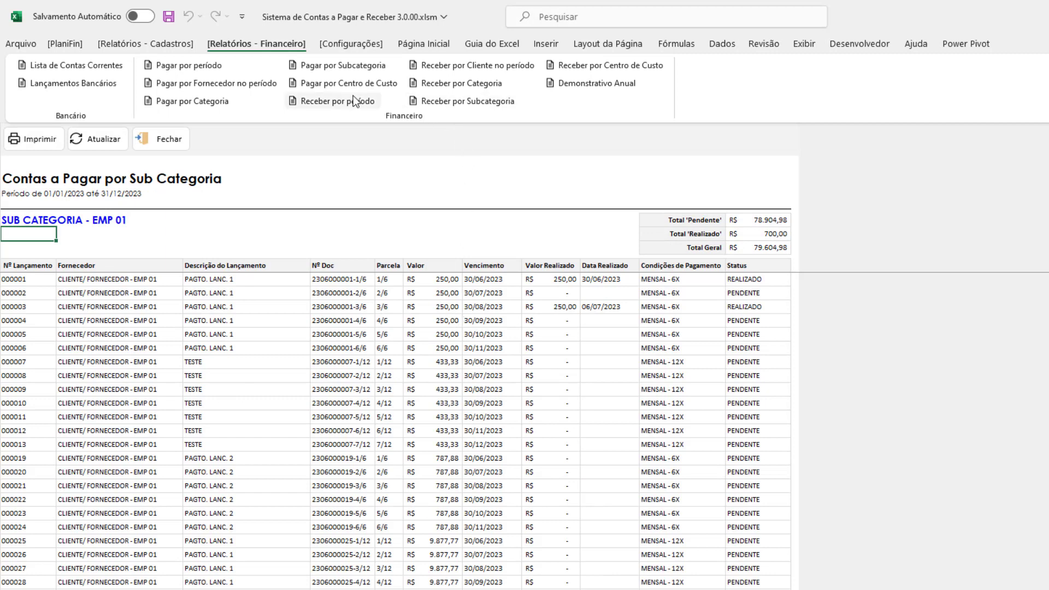
click(339, 82)
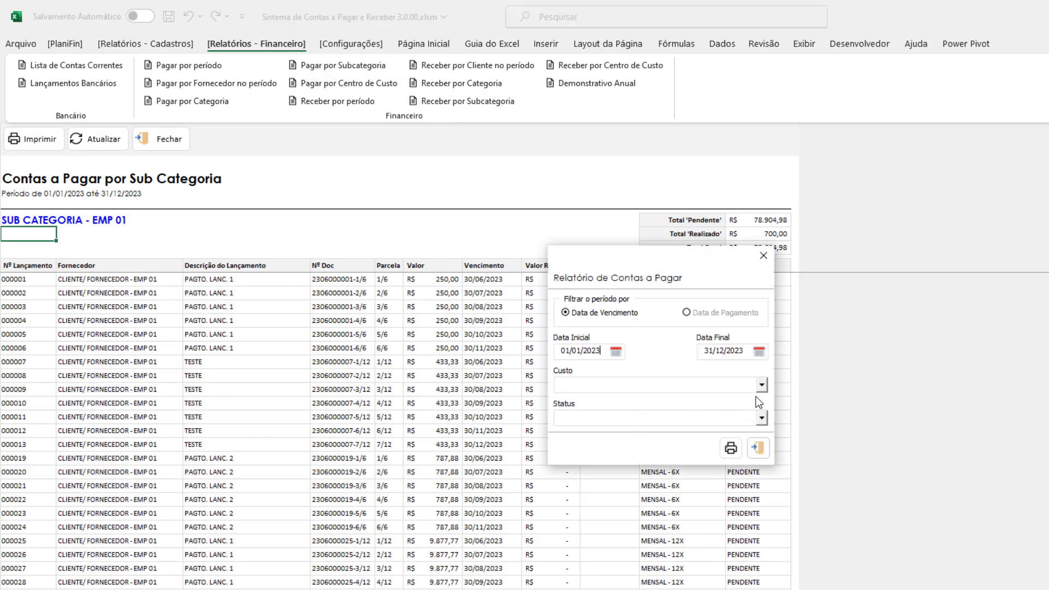
click(762, 386)
click(737, 402)
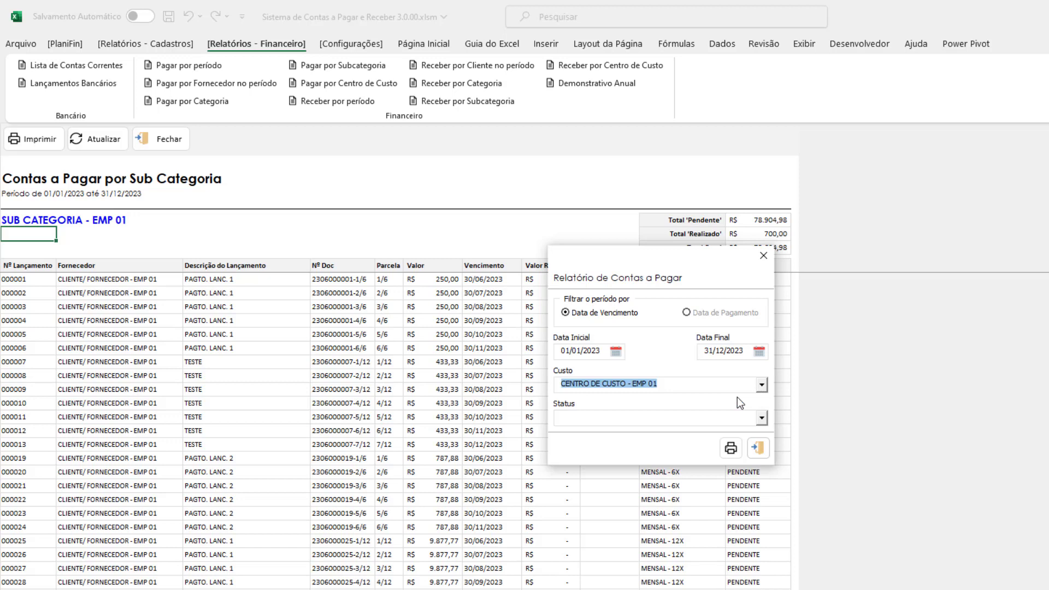
click(732, 449)
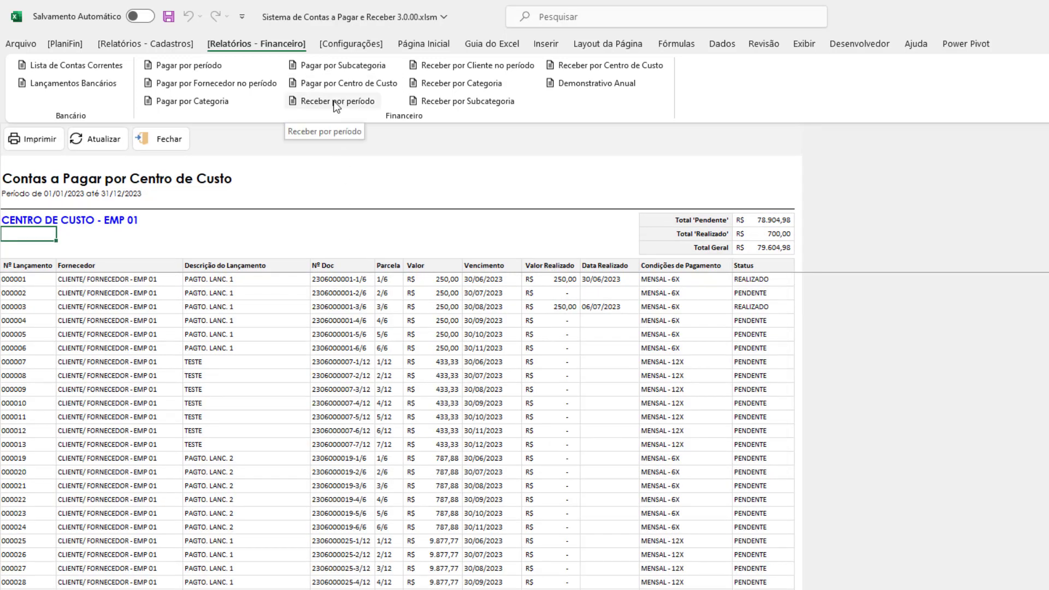
click(336, 104)
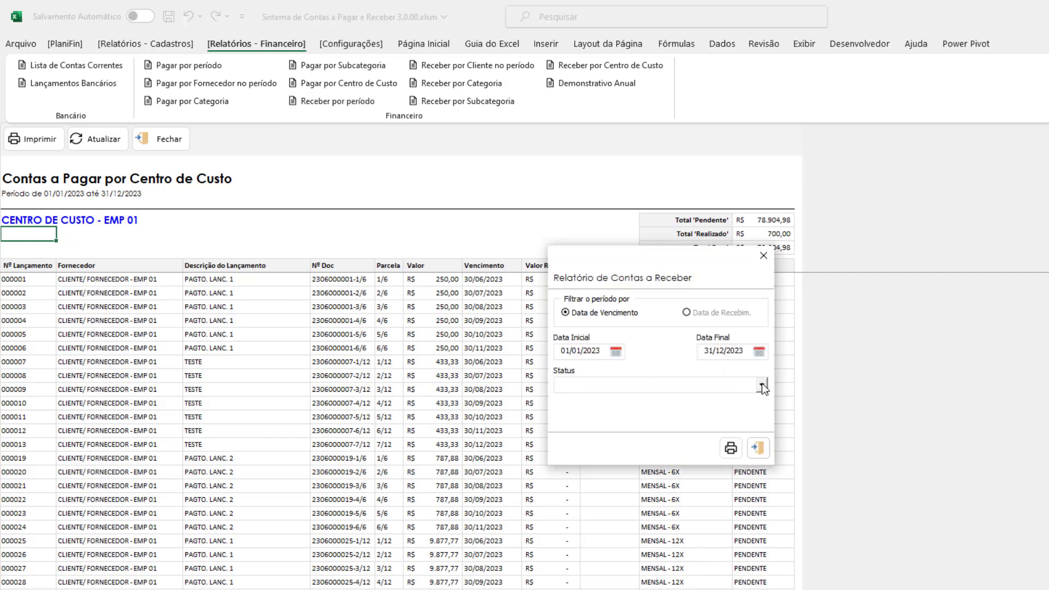
Generate the PENDENTE receivables-by-period report, then the receivables report for the EMP 01 client
click(703, 385)
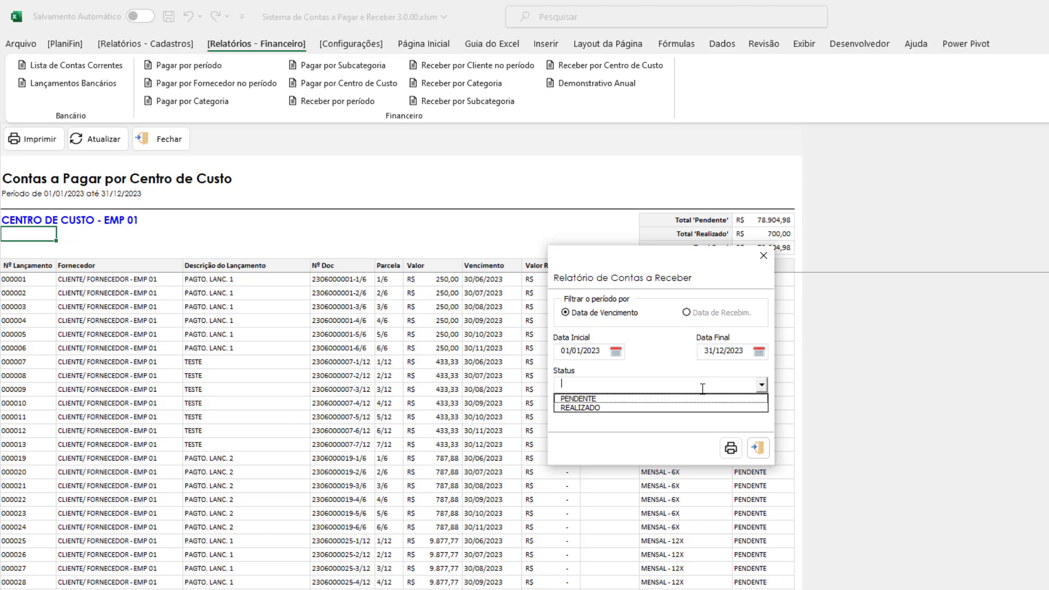
click(655, 402)
click(729, 447)
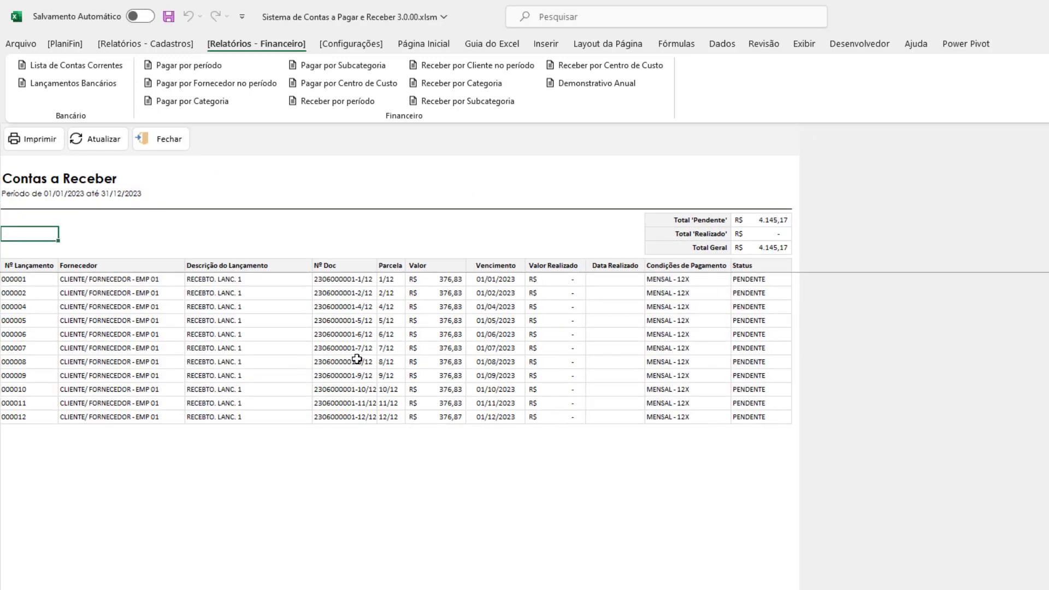
click(478, 67)
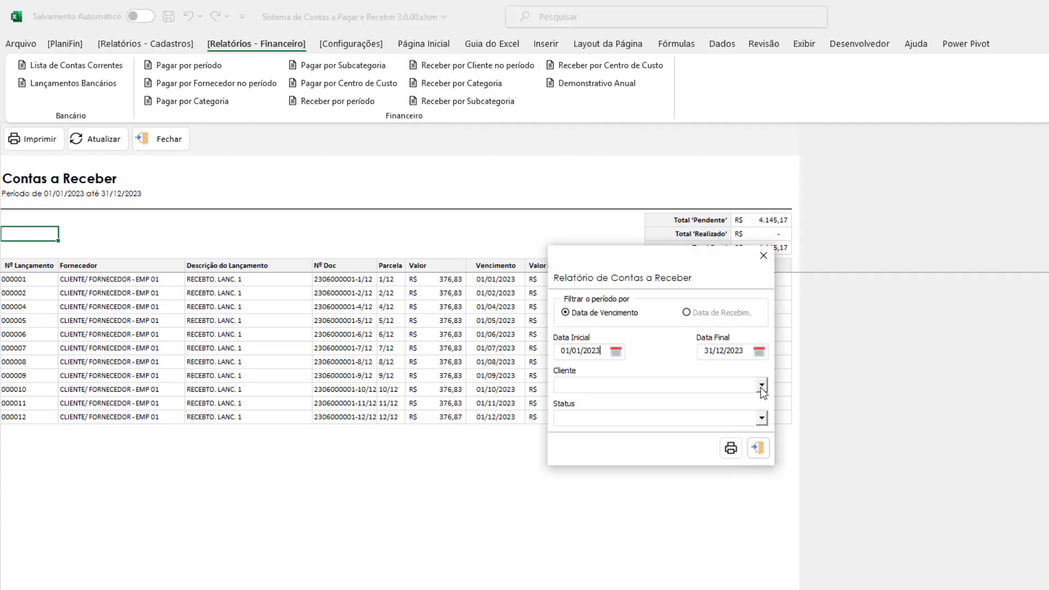
click(761, 384)
click(698, 399)
click(731, 448)
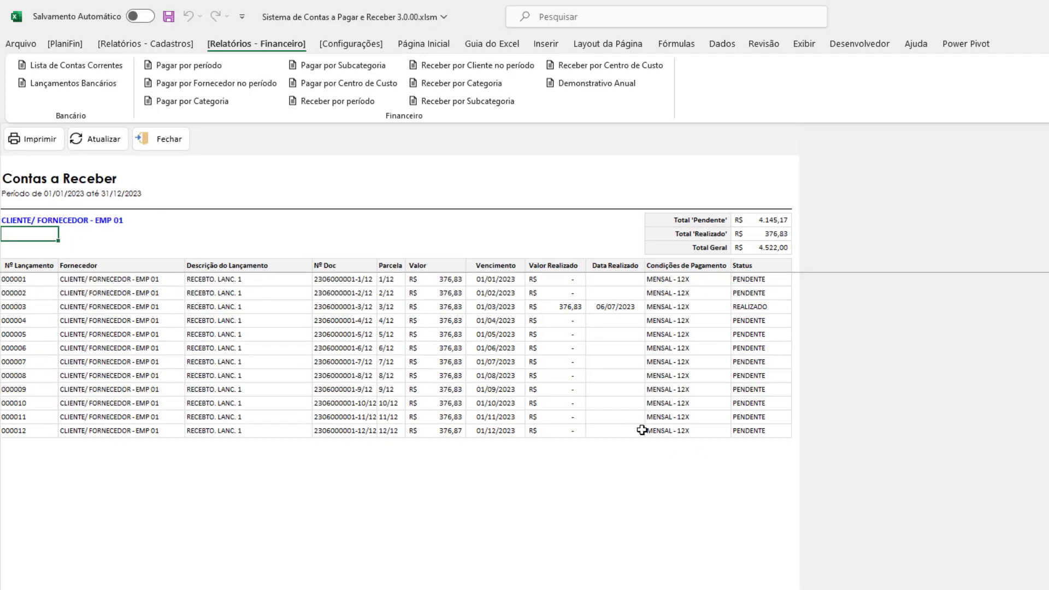
Generate receivables reports for CATEGORIA - EMP 01 and SUB CATEGORIA - EMP 01
click(464, 79)
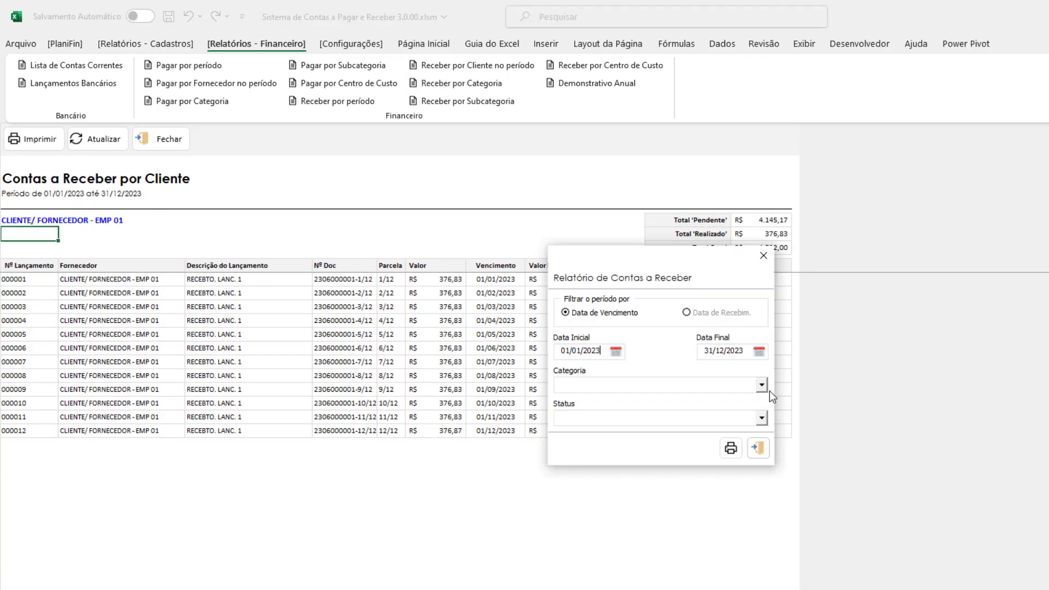
click(761, 385)
click(710, 398)
click(730, 448)
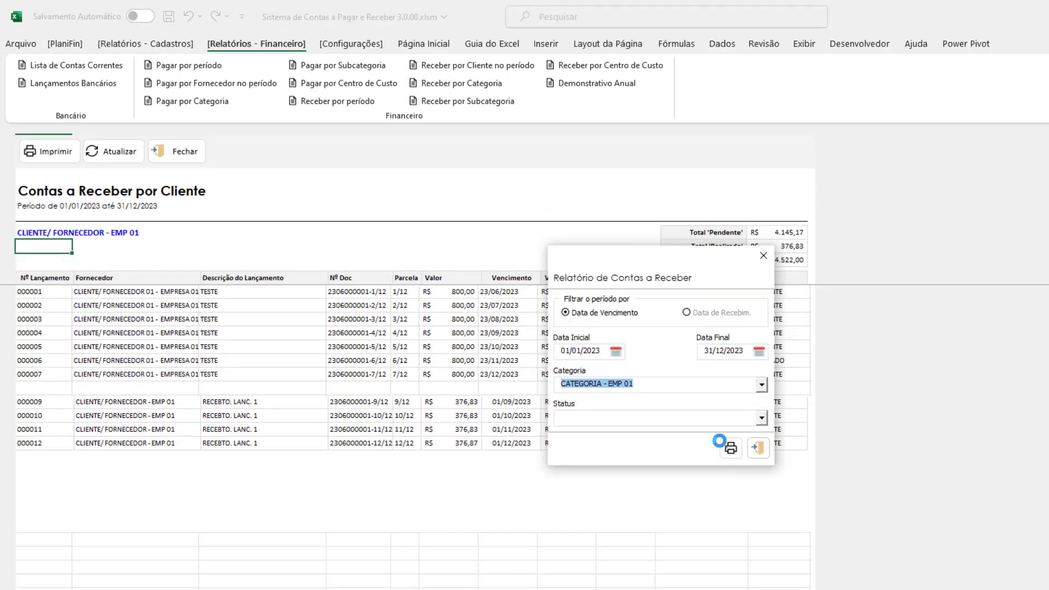
click(488, 104)
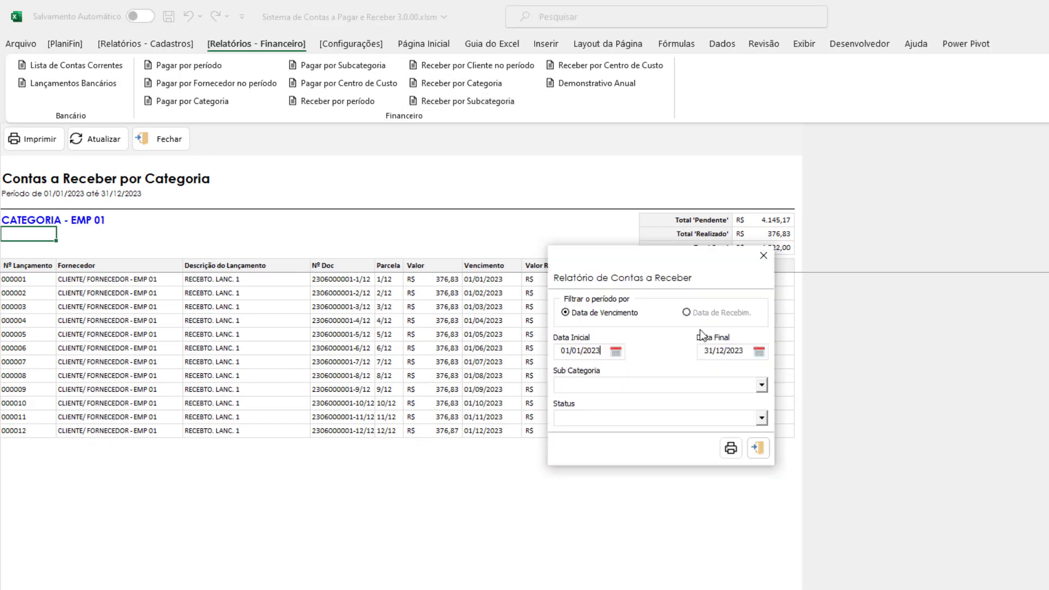
click(761, 385)
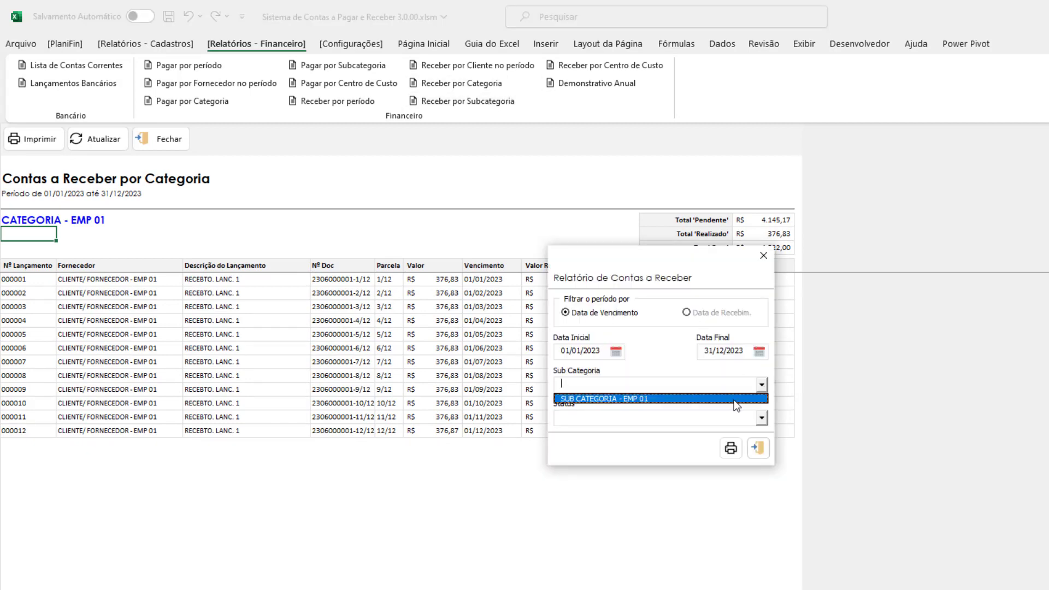
click(710, 399)
click(731, 447)
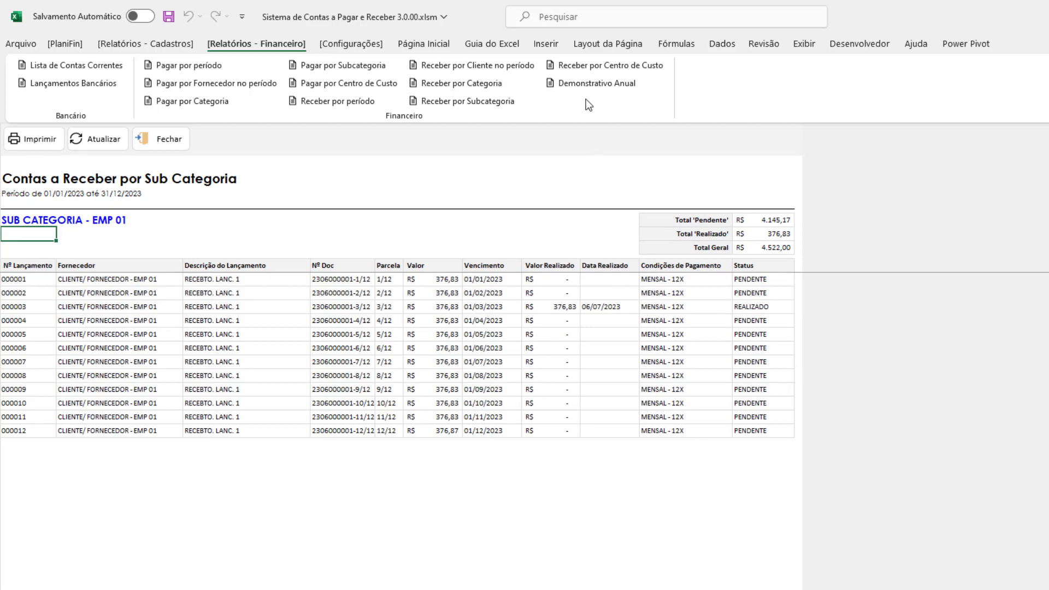
Generate and preview the receivables report for CENTRO DE CUSTO - EMP 01, then review its rows
click(586, 66)
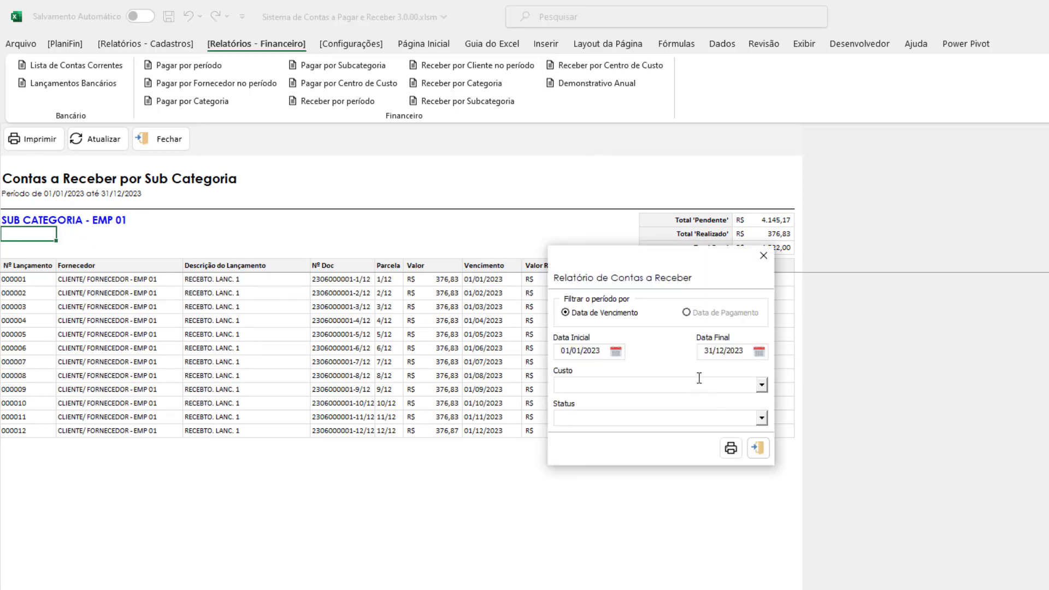
click(761, 385)
click(726, 402)
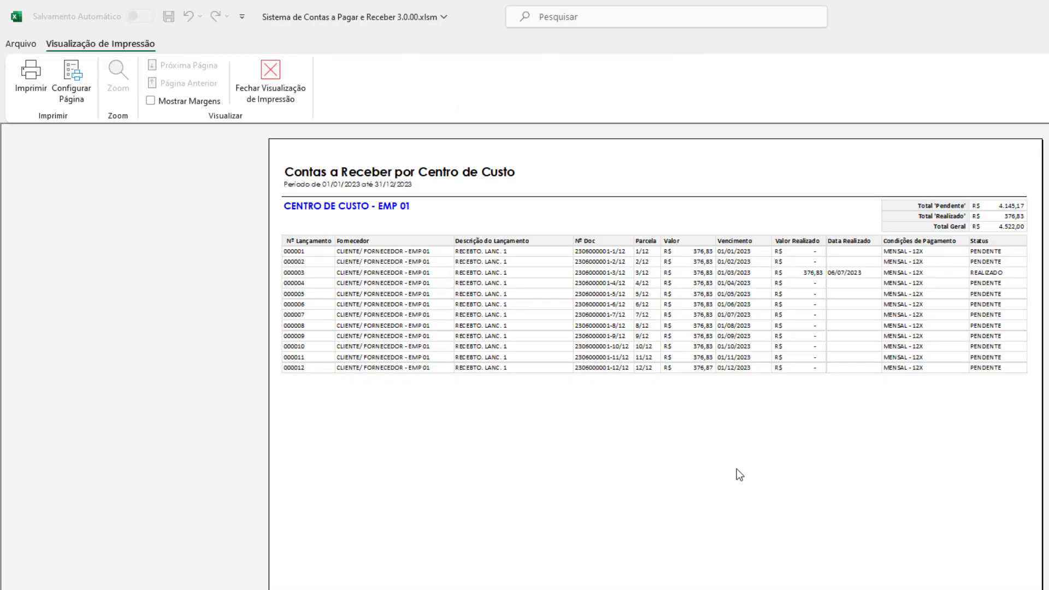
key(Escape)
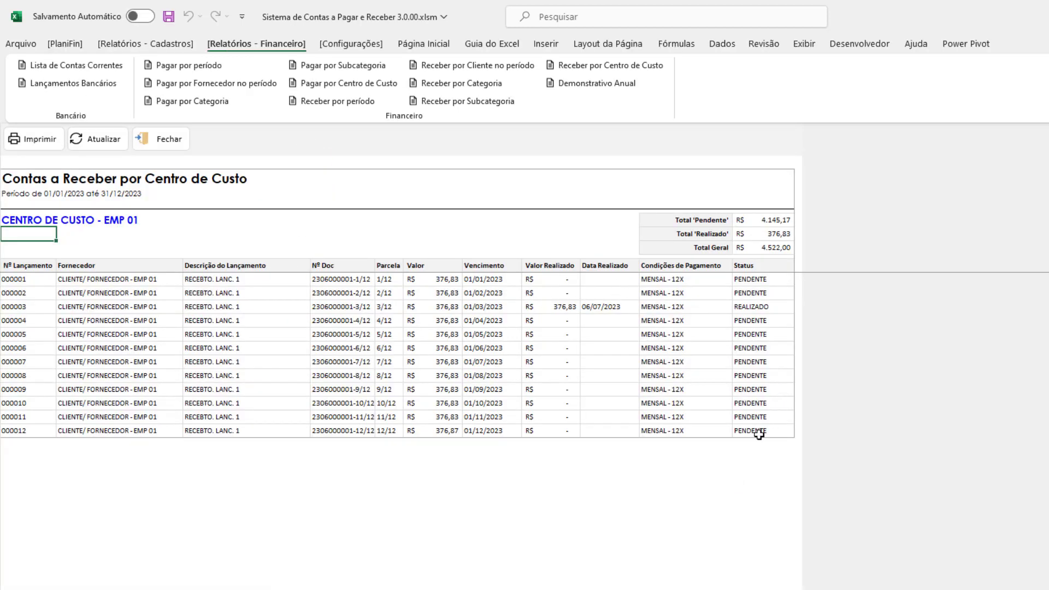
drag(760, 432, 229, 323)
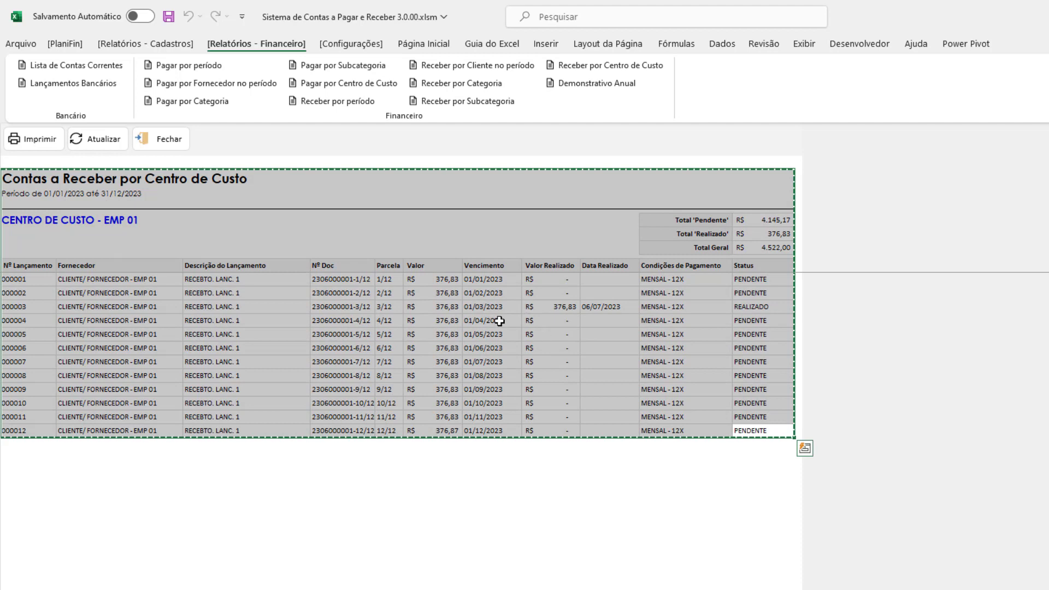
click(496, 321)
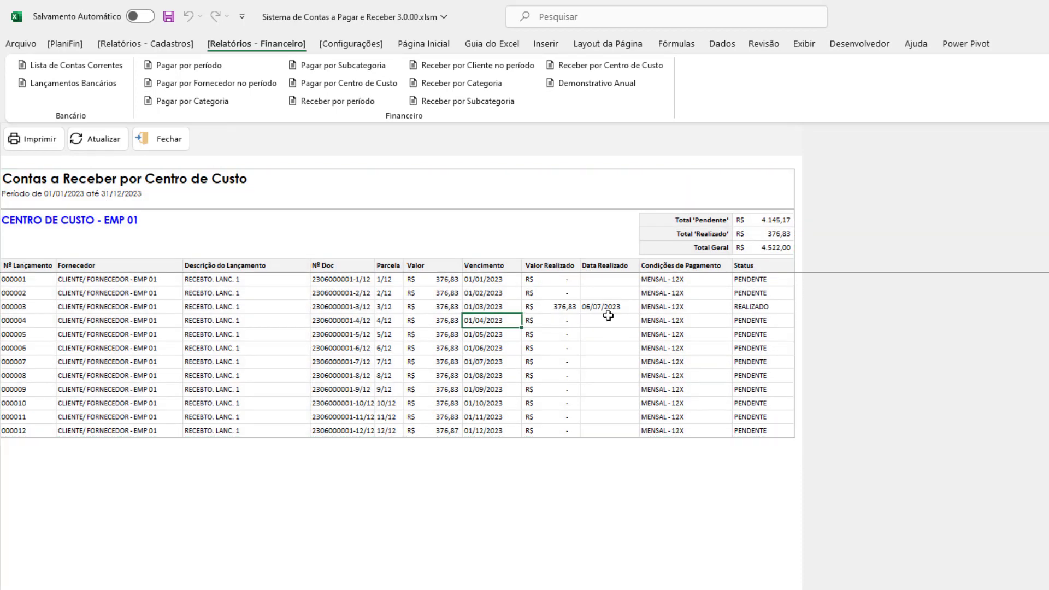
Generate the 2023 annual payables statement with only A Realizar entries
click(581, 83)
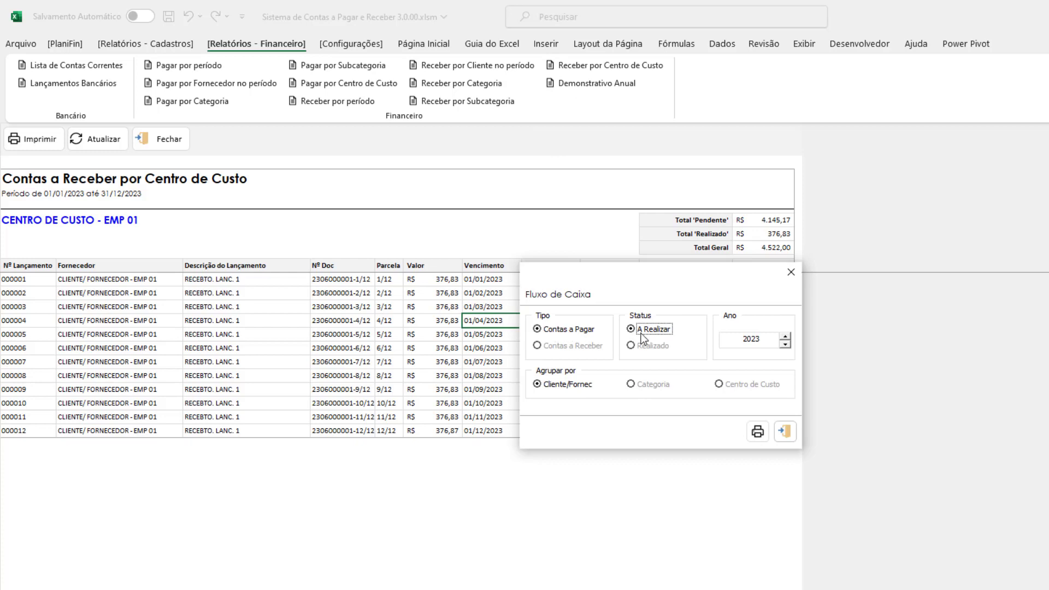
click(573, 345)
click(571, 328)
click(658, 330)
click(655, 328)
click(757, 432)
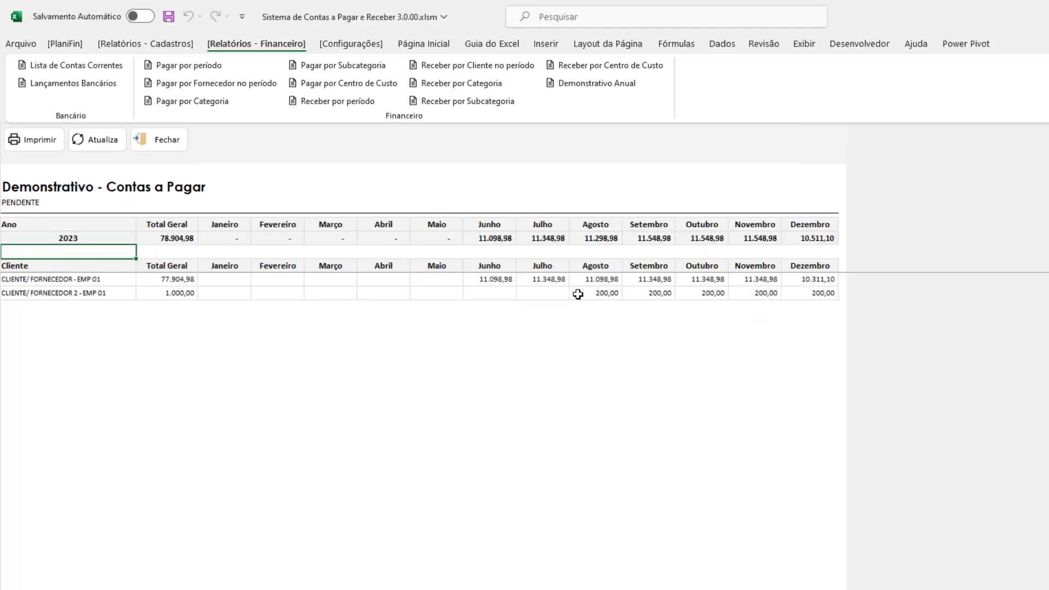
Generate the annual receivables statement grouped by category, then grouped by client
click(608, 91)
click(591, 348)
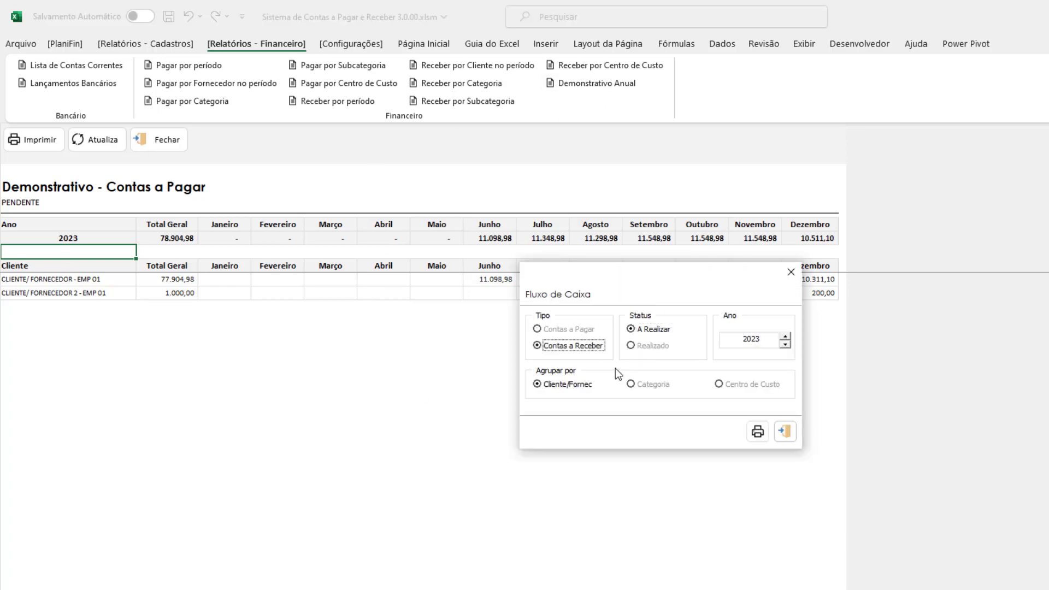
click(639, 386)
click(757, 431)
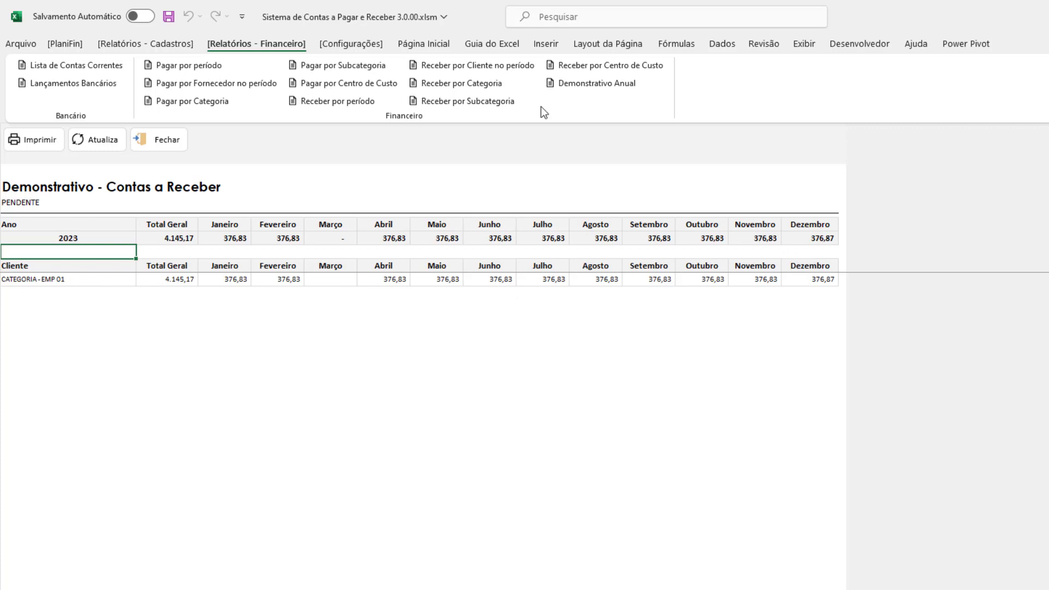
click(591, 83)
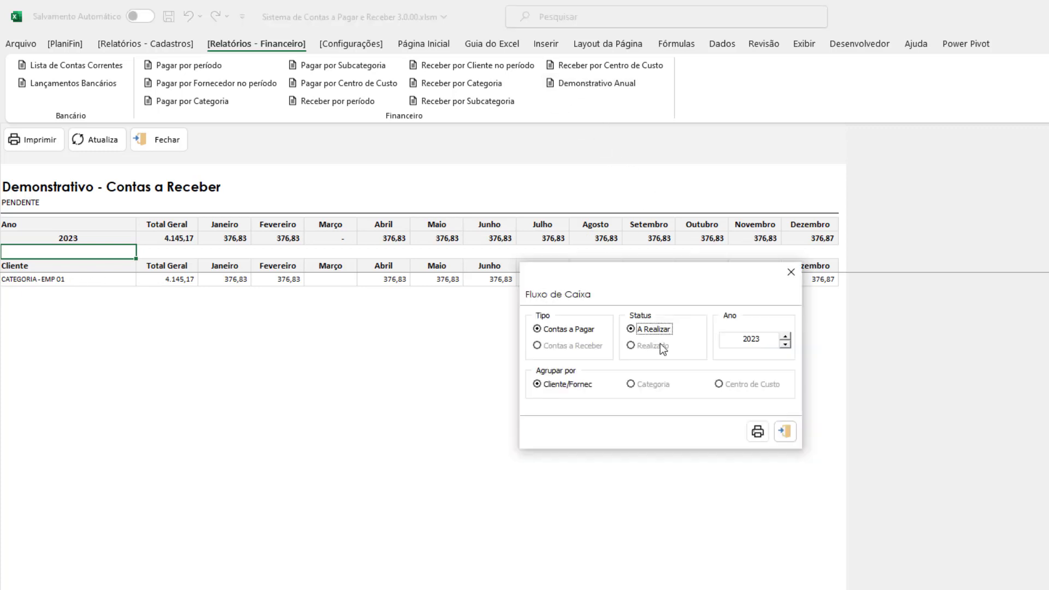
click(567, 384)
click(575, 346)
click(757, 431)
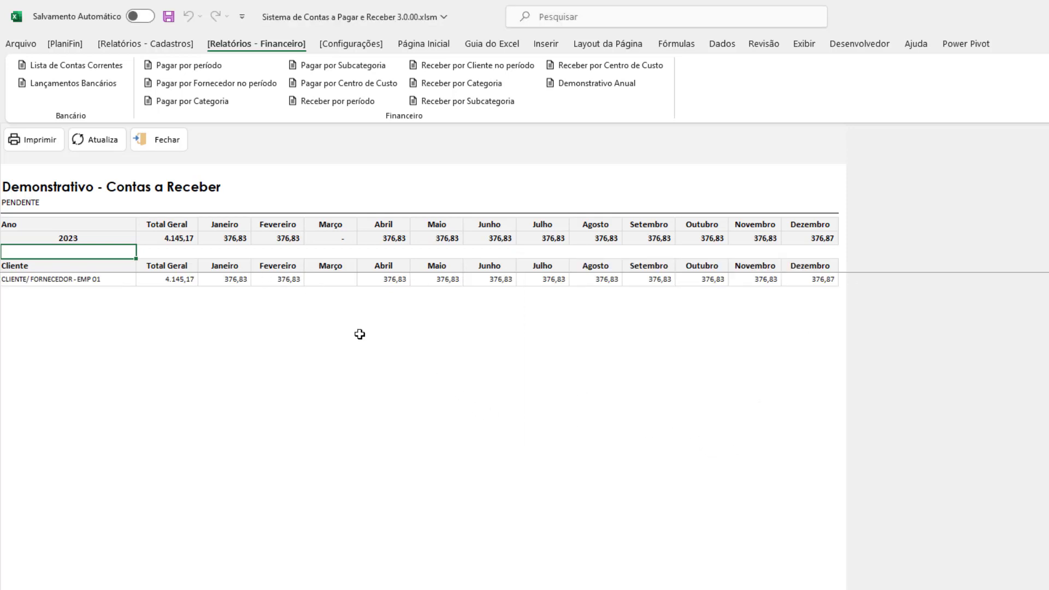
Review the client statement, then open the VBA editor showing the frmCliFor form code
mouse_move(49, 280)
mouse_down()
mouse_move(82, 576)
mouse_move(791, 584)
mouse_up()
click(509, 454)
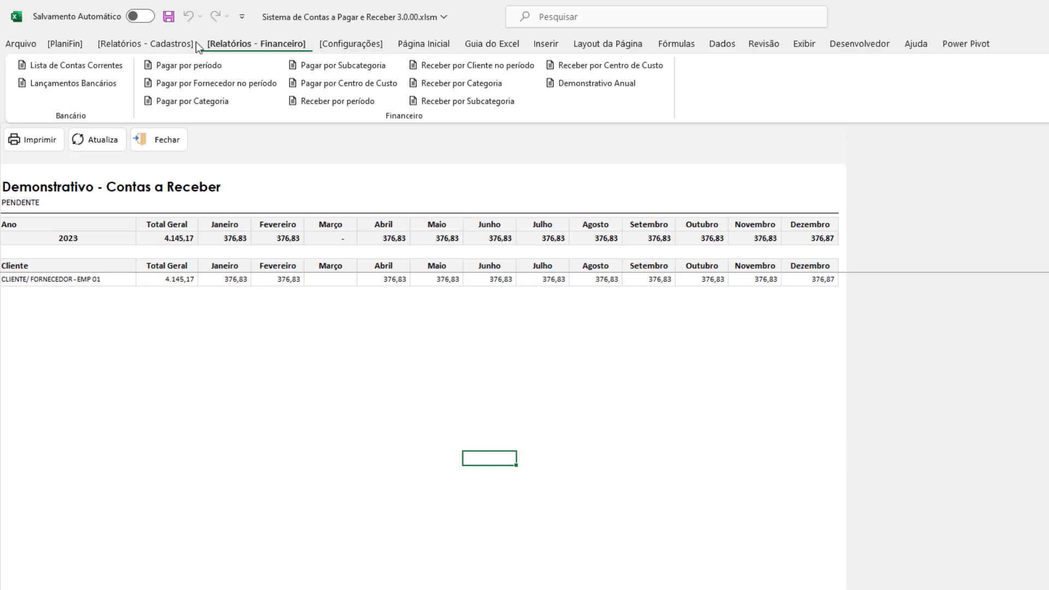
click(71, 44)
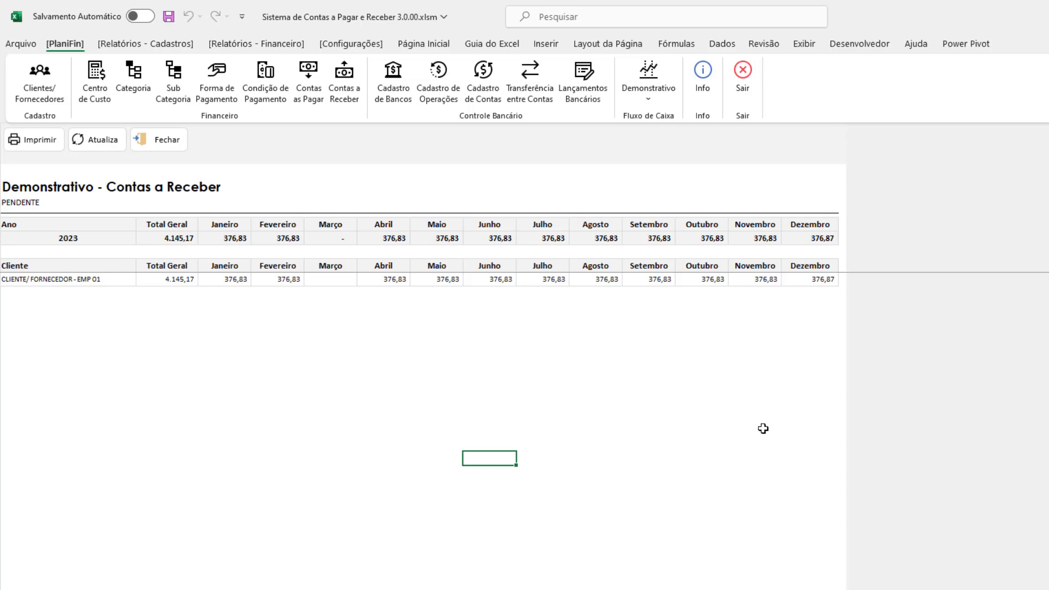
click(627, 356)
key(alt+F11)
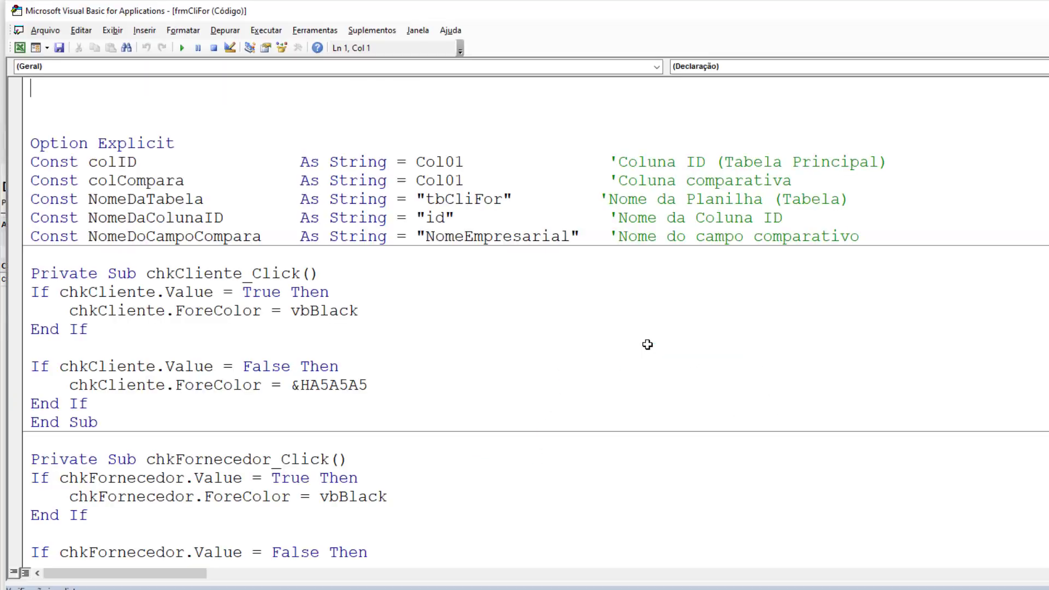
click(249, 47)
double_click(98, 287)
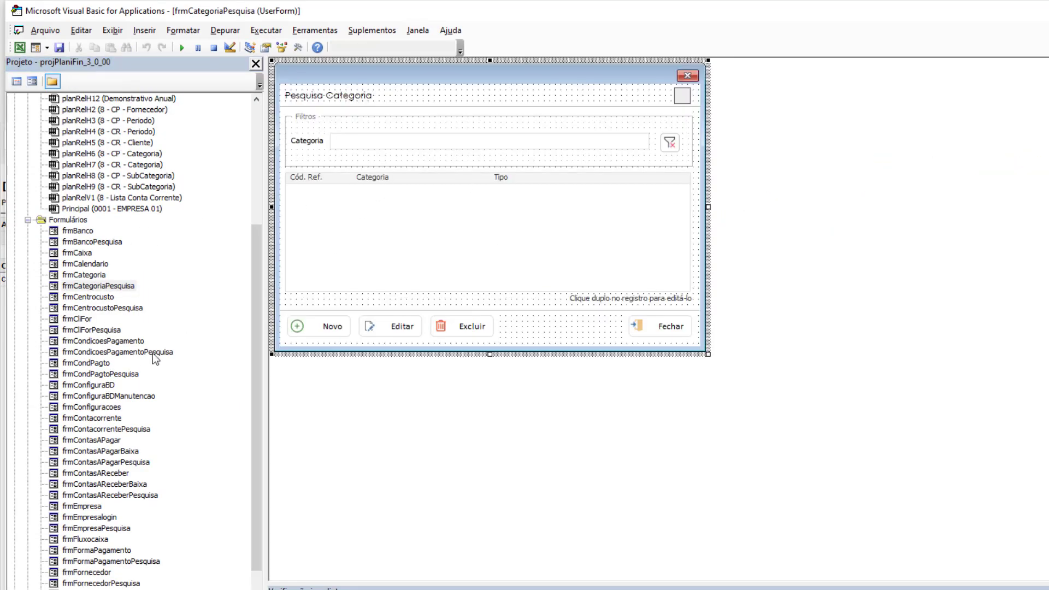
key(alt+F11)
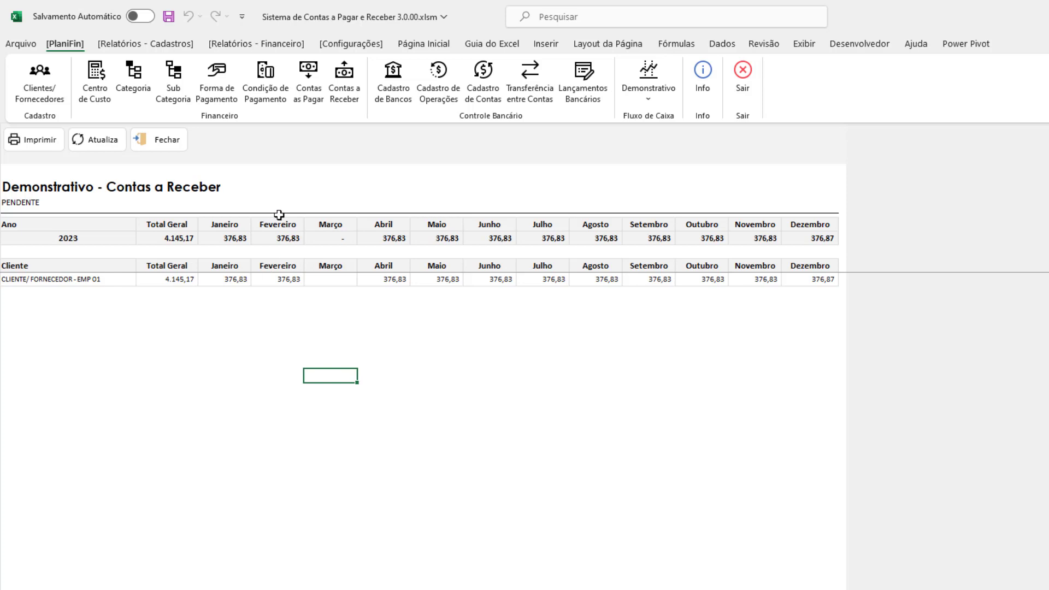
Inspect the annual statement's Fevereiro, Outubro and Dezembro values
click(261, 266)
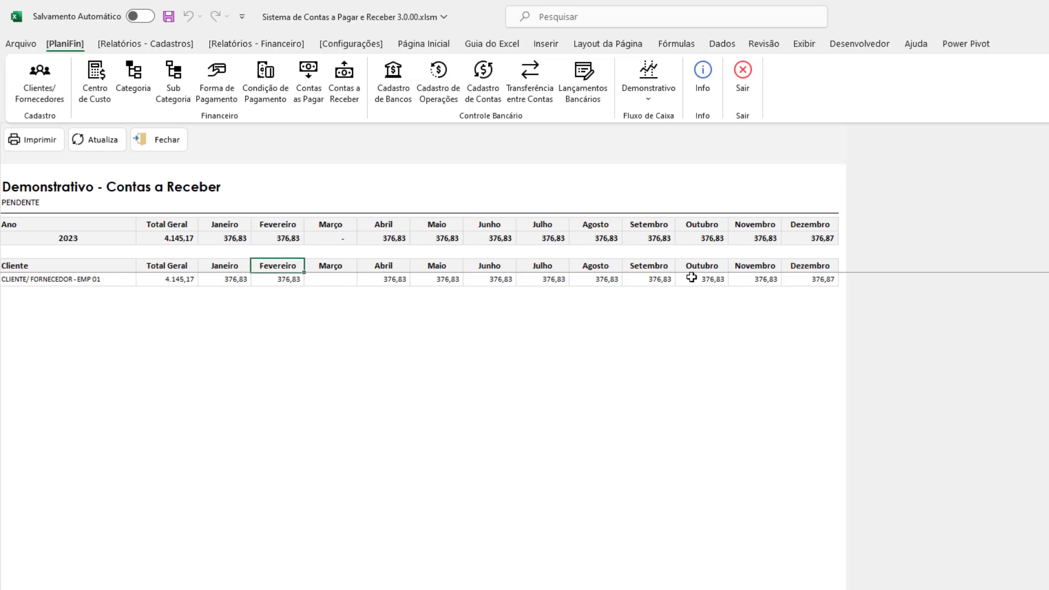
click(715, 280)
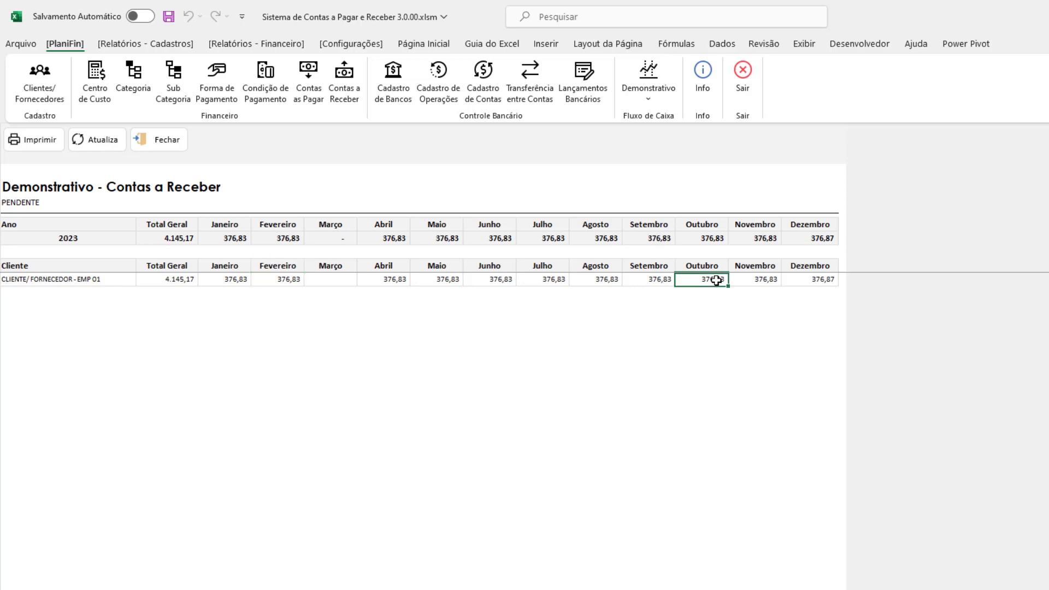
click(765, 279)
drag(823, 279, 827, 239)
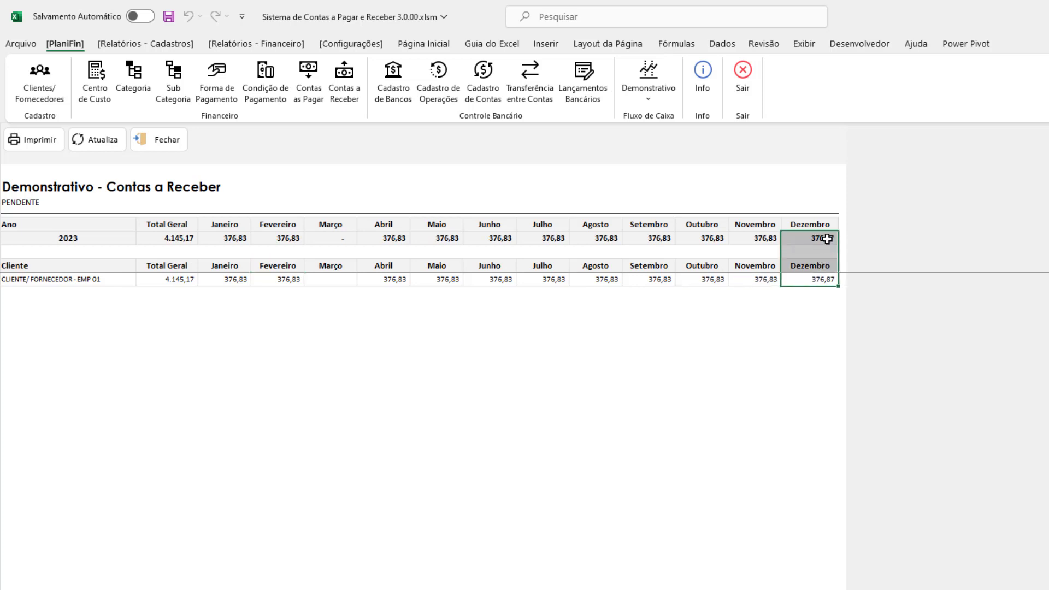
click(306, 295)
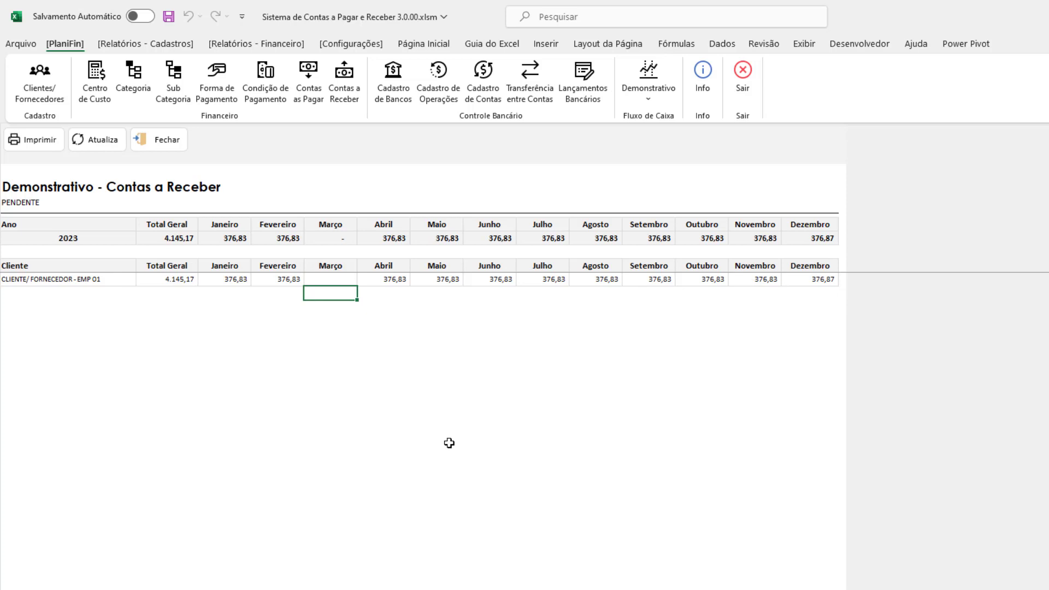
Browse the ribbon tabs, then open the Empresas list from Configurações
click(129, 45)
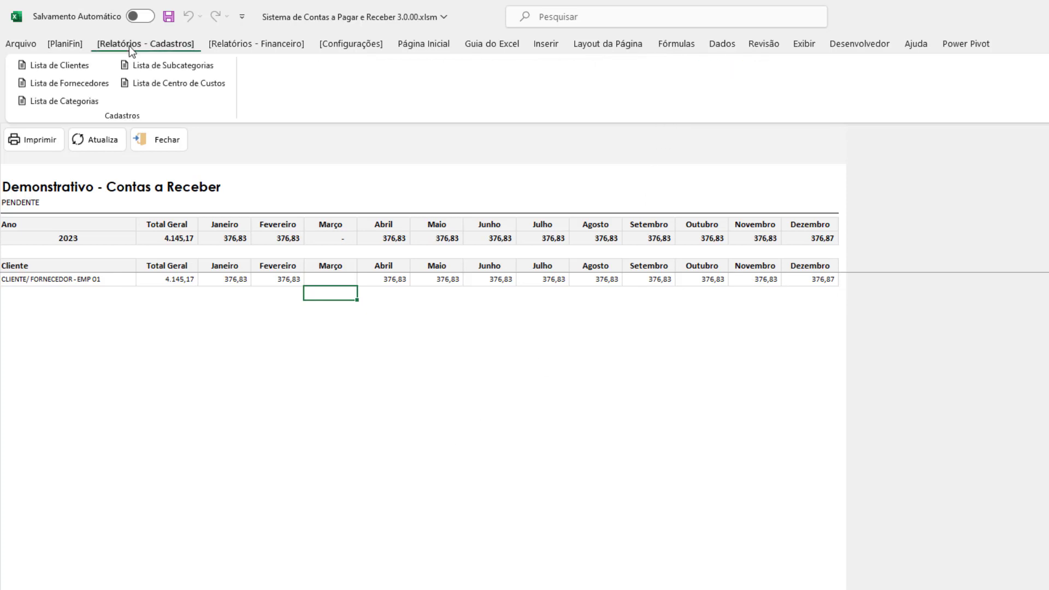
click(71, 47)
click(291, 44)
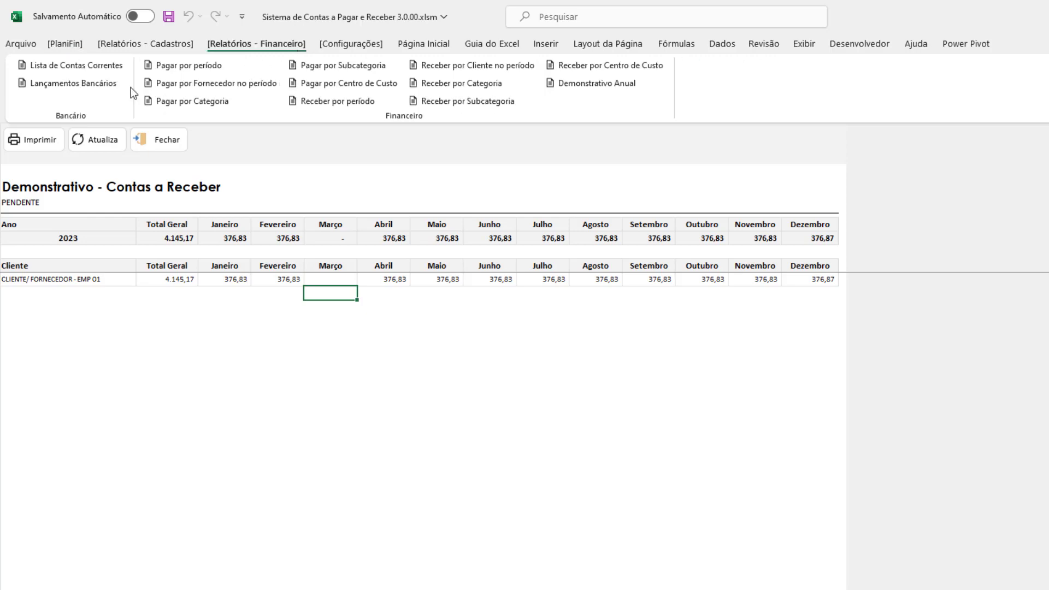
click(349, 44)
click(33, 79)
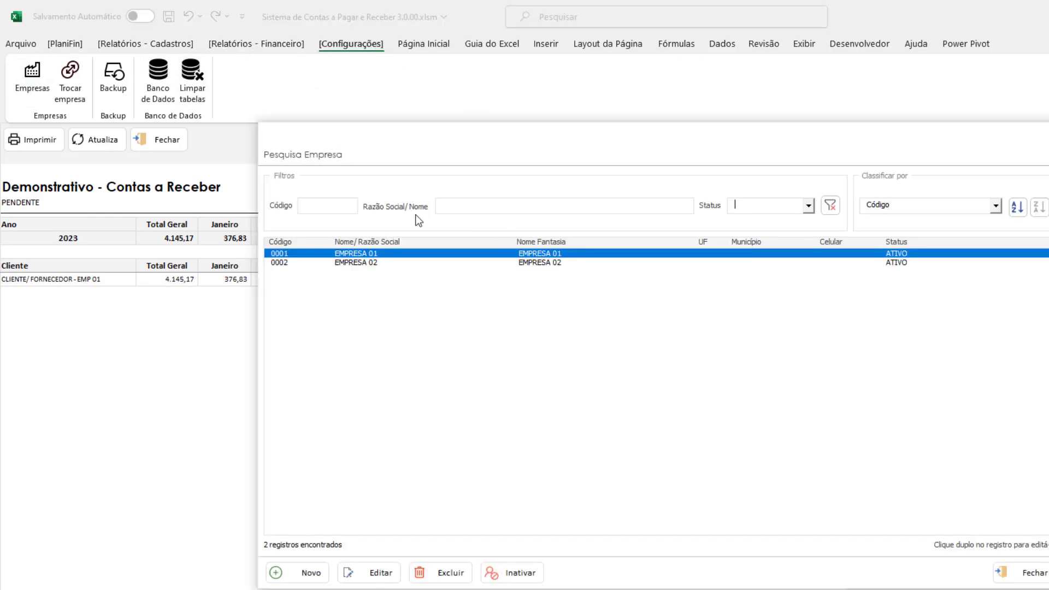